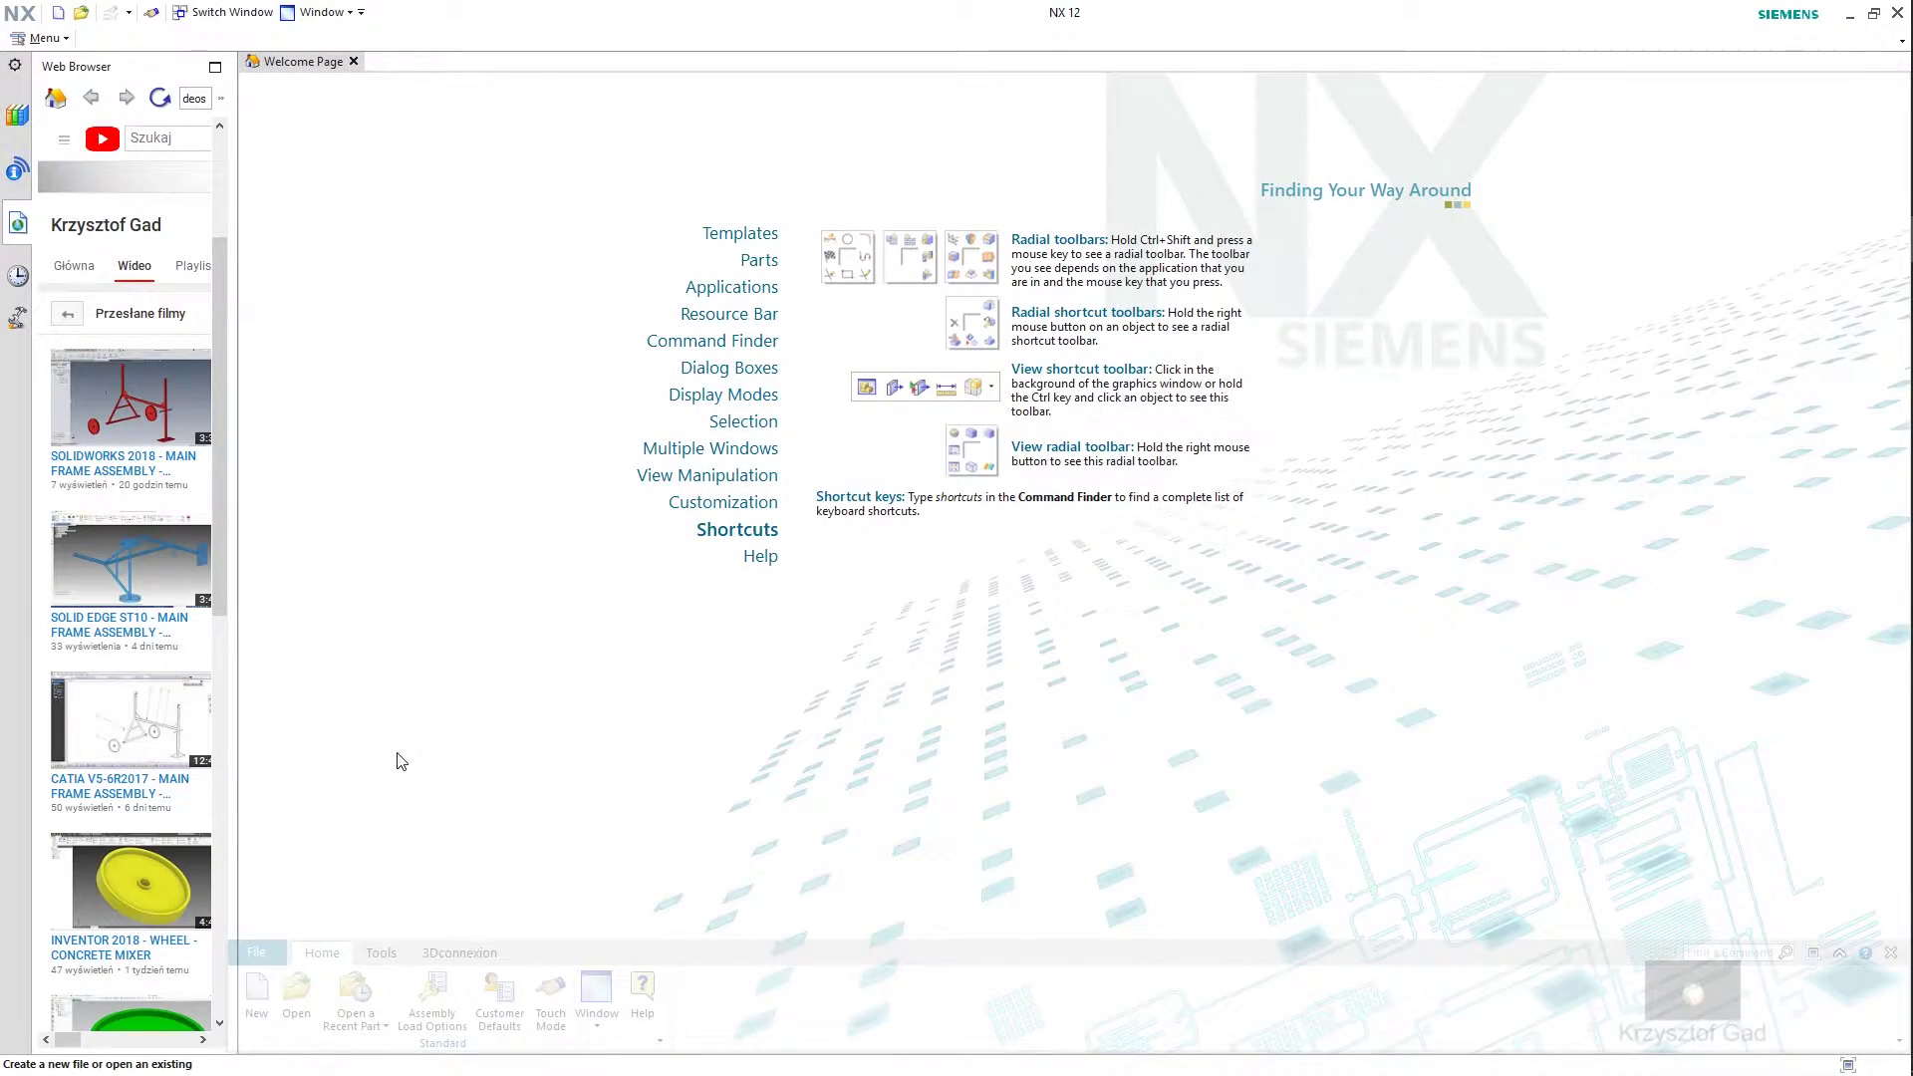
- Create a new Sheet Metal part named 'Protection Rack Plate 1'
click(250, 1002)
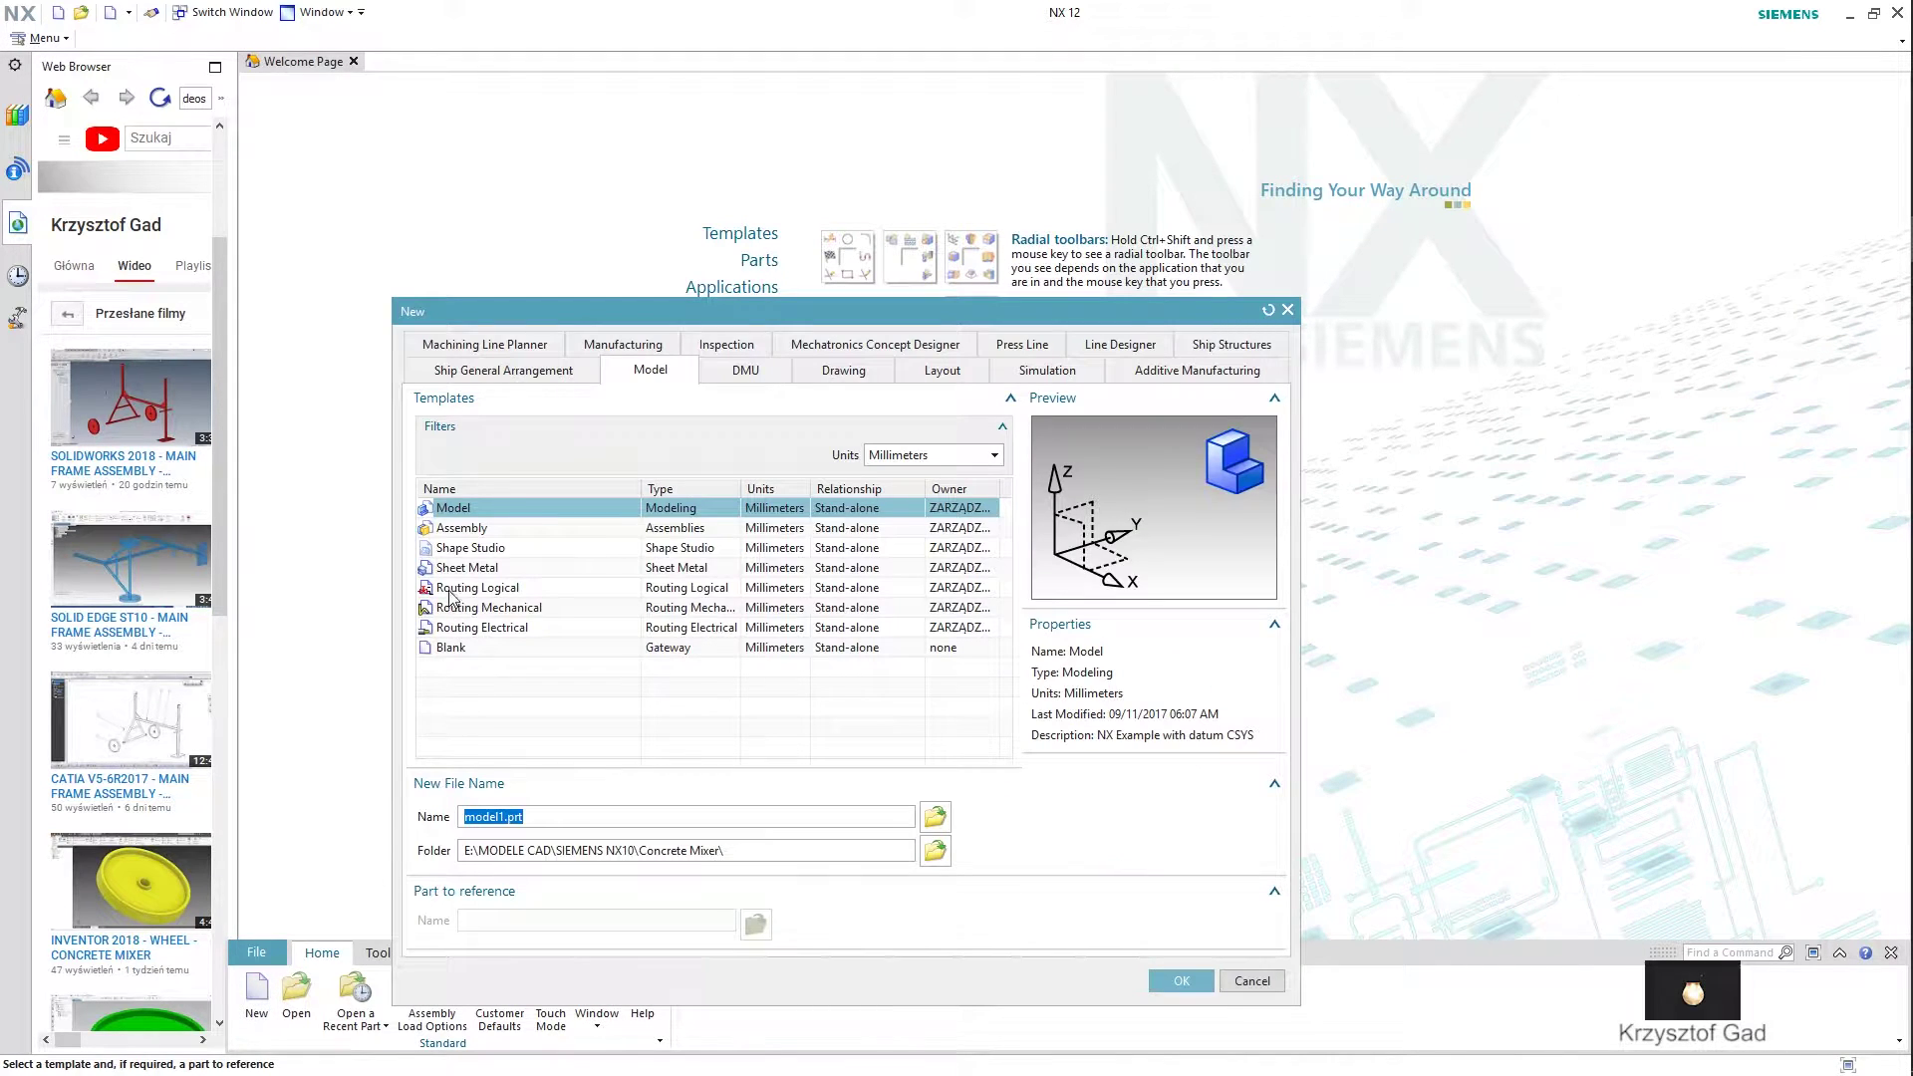
click(466, 570)
text(Protection Rack Plate)
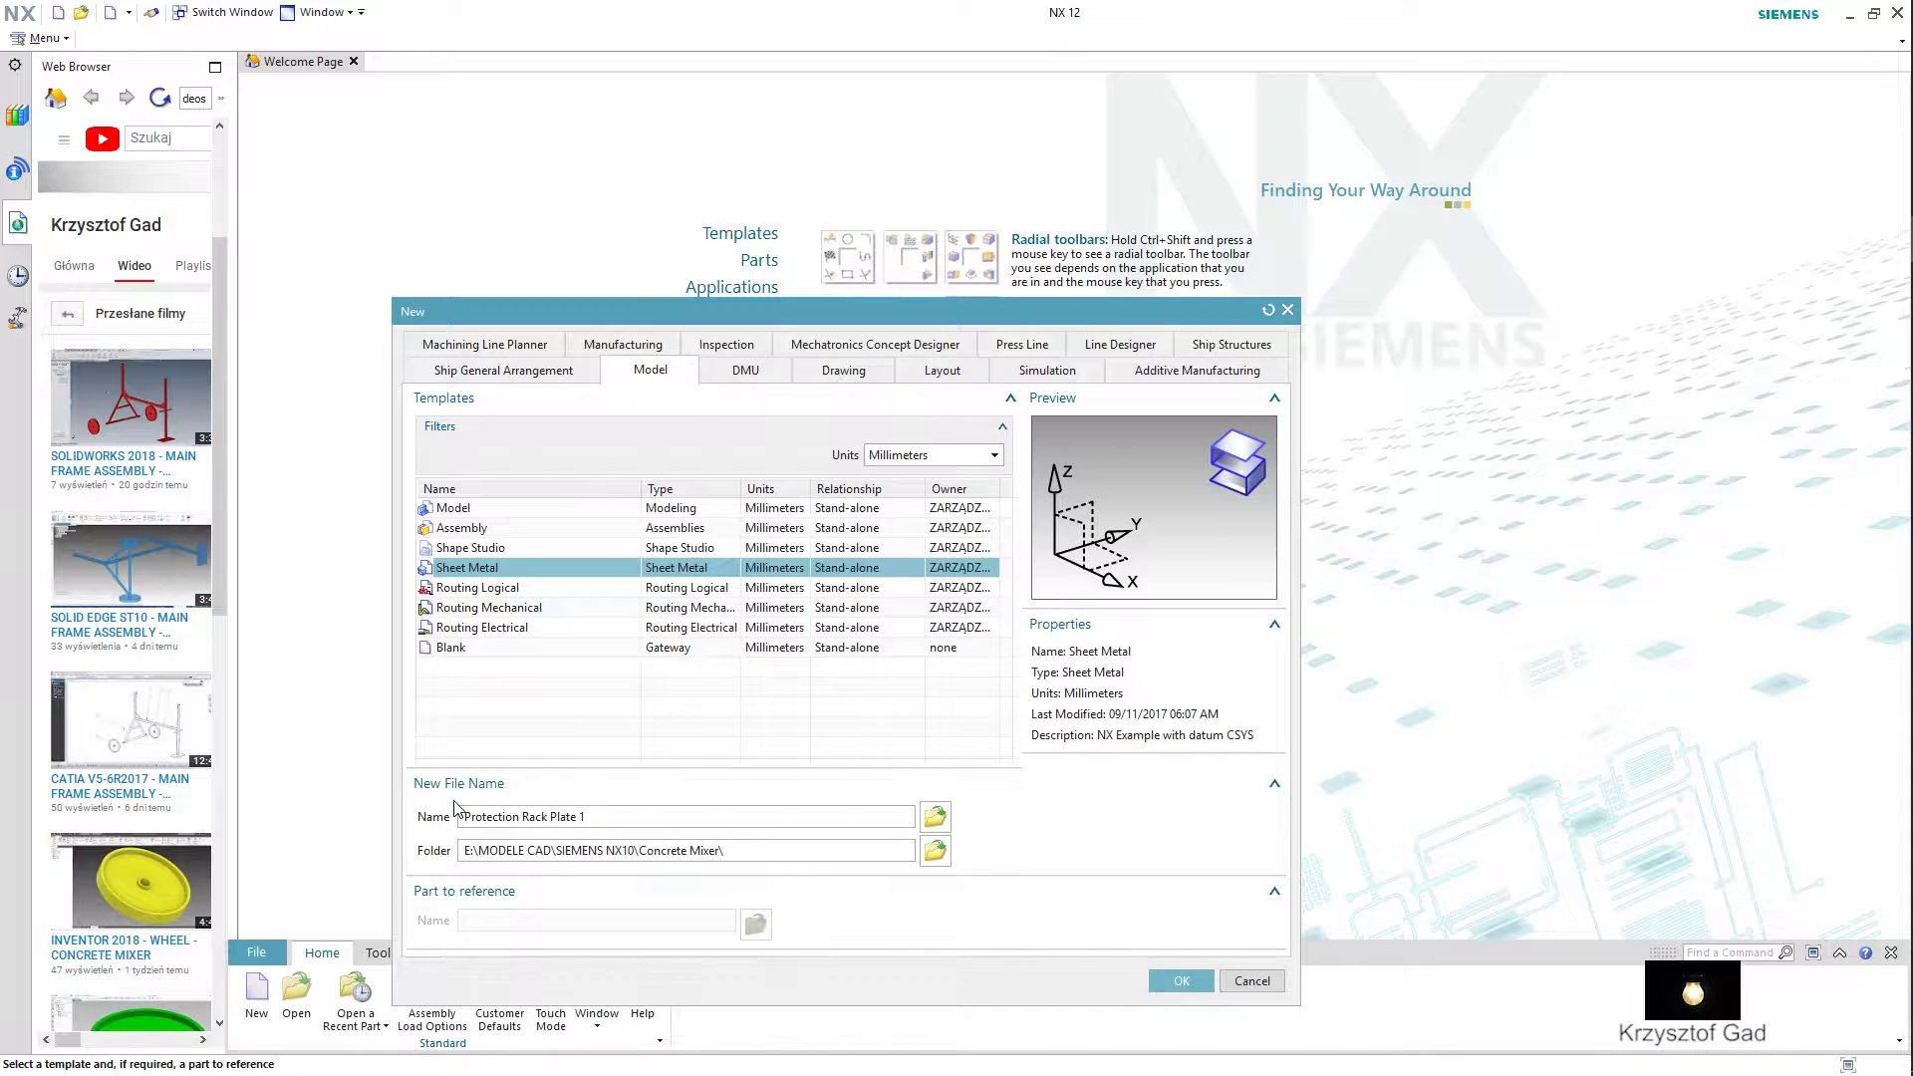
key(Return)
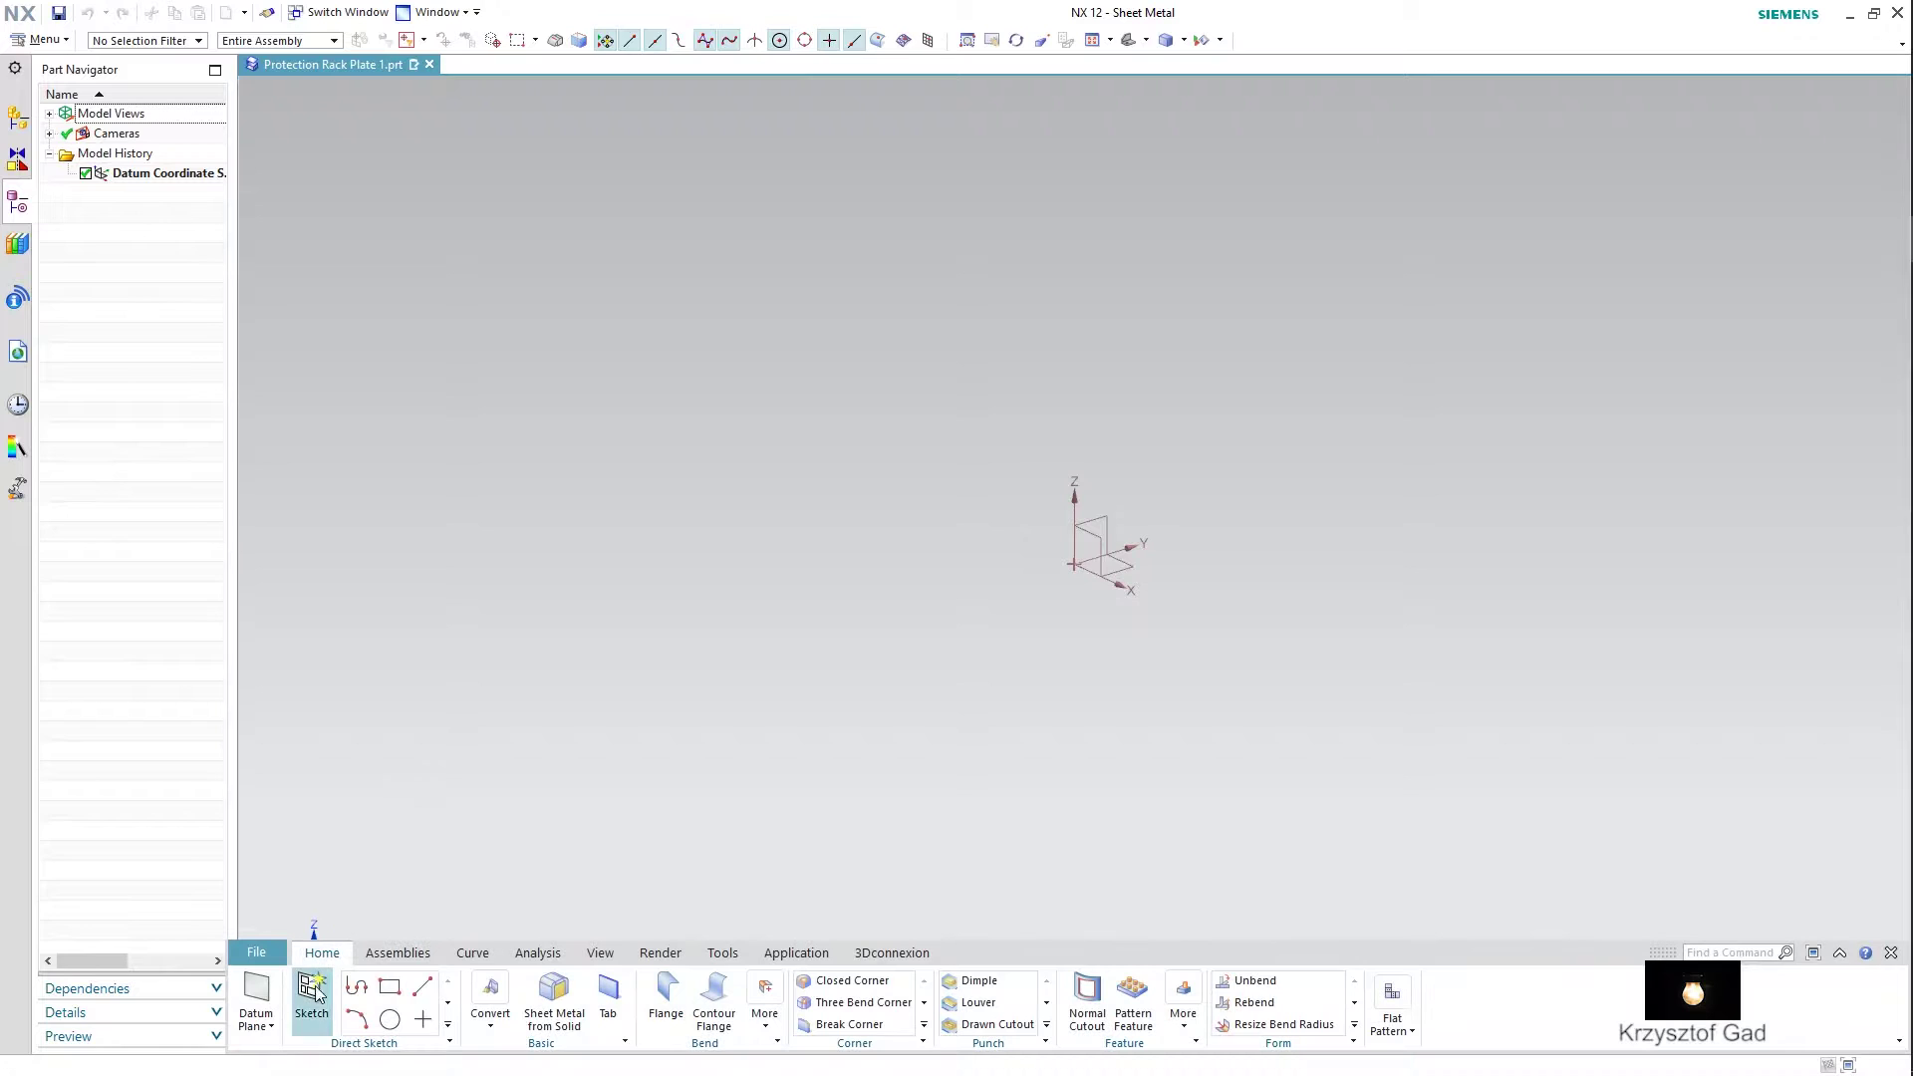
- Sketch a circle centred on the origin on the vertical XZ datum plane
click(1103, 521)
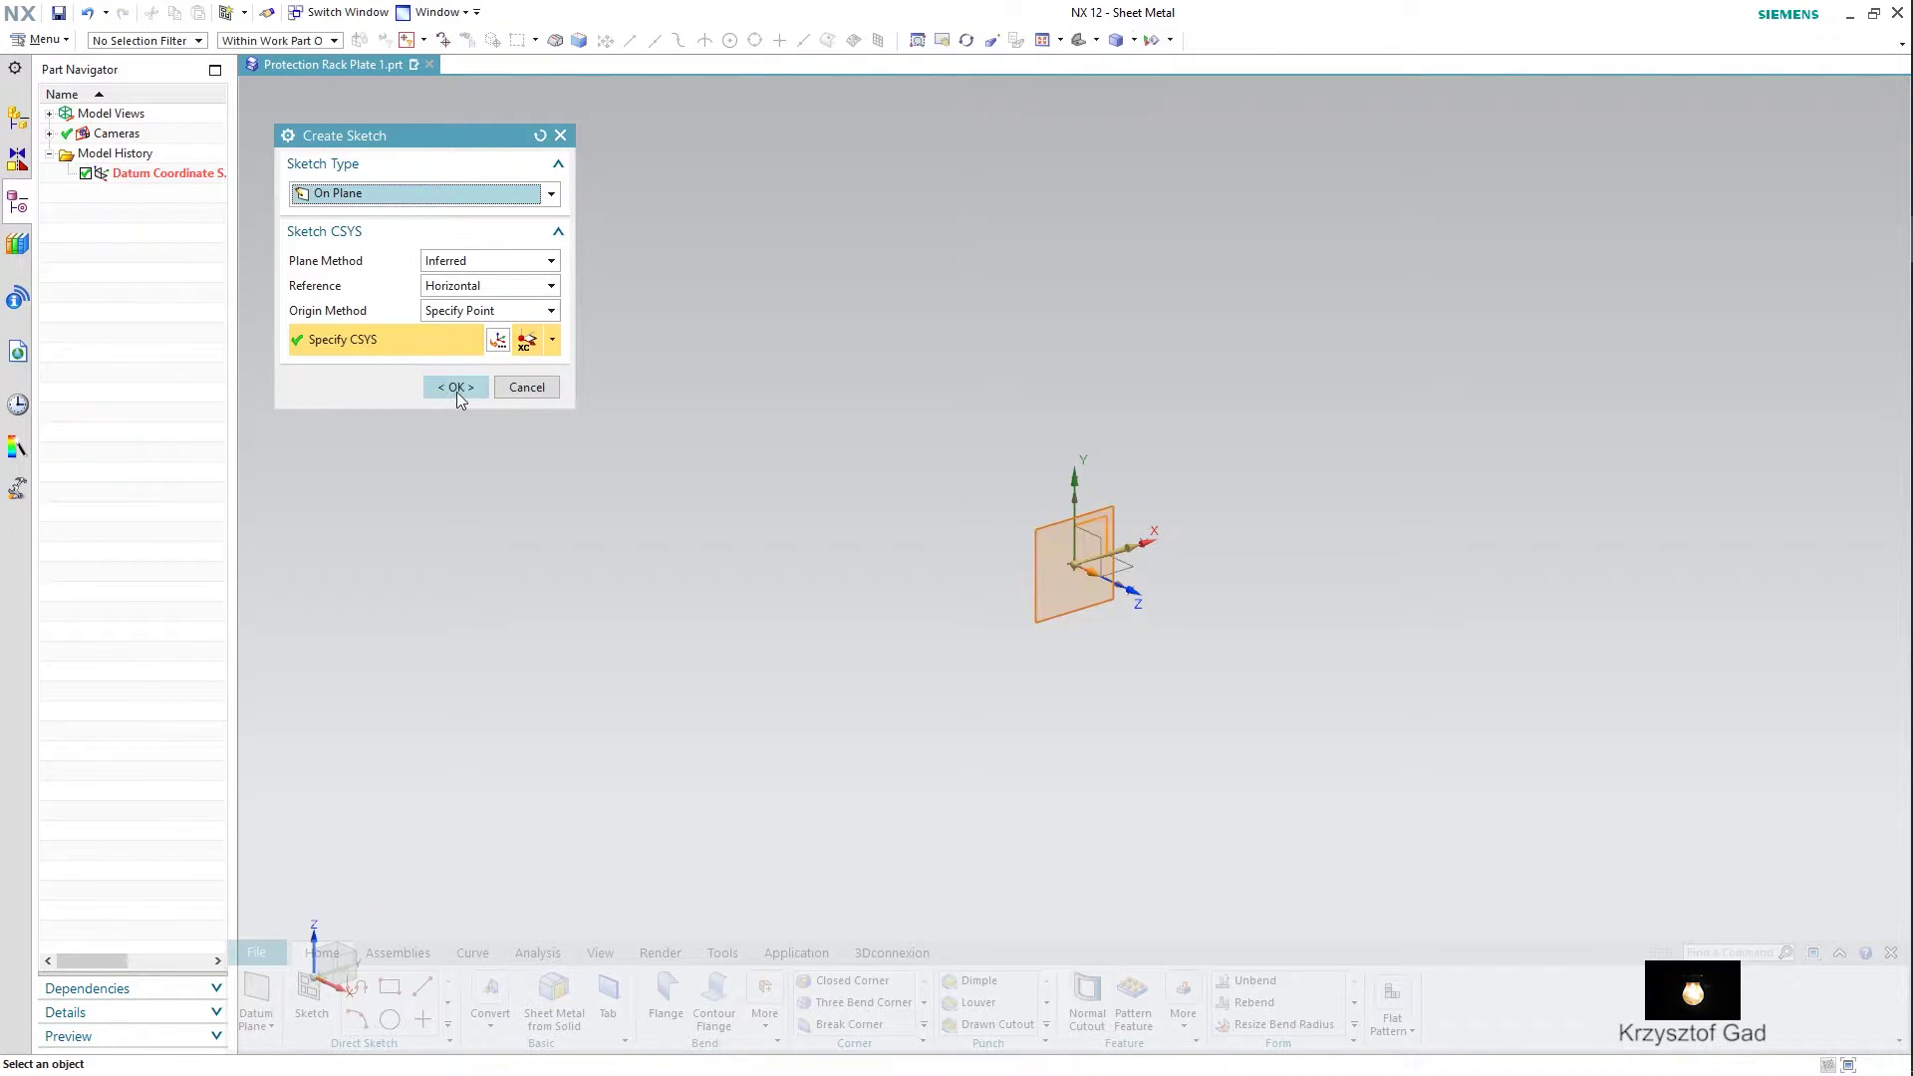
click(455, 387)
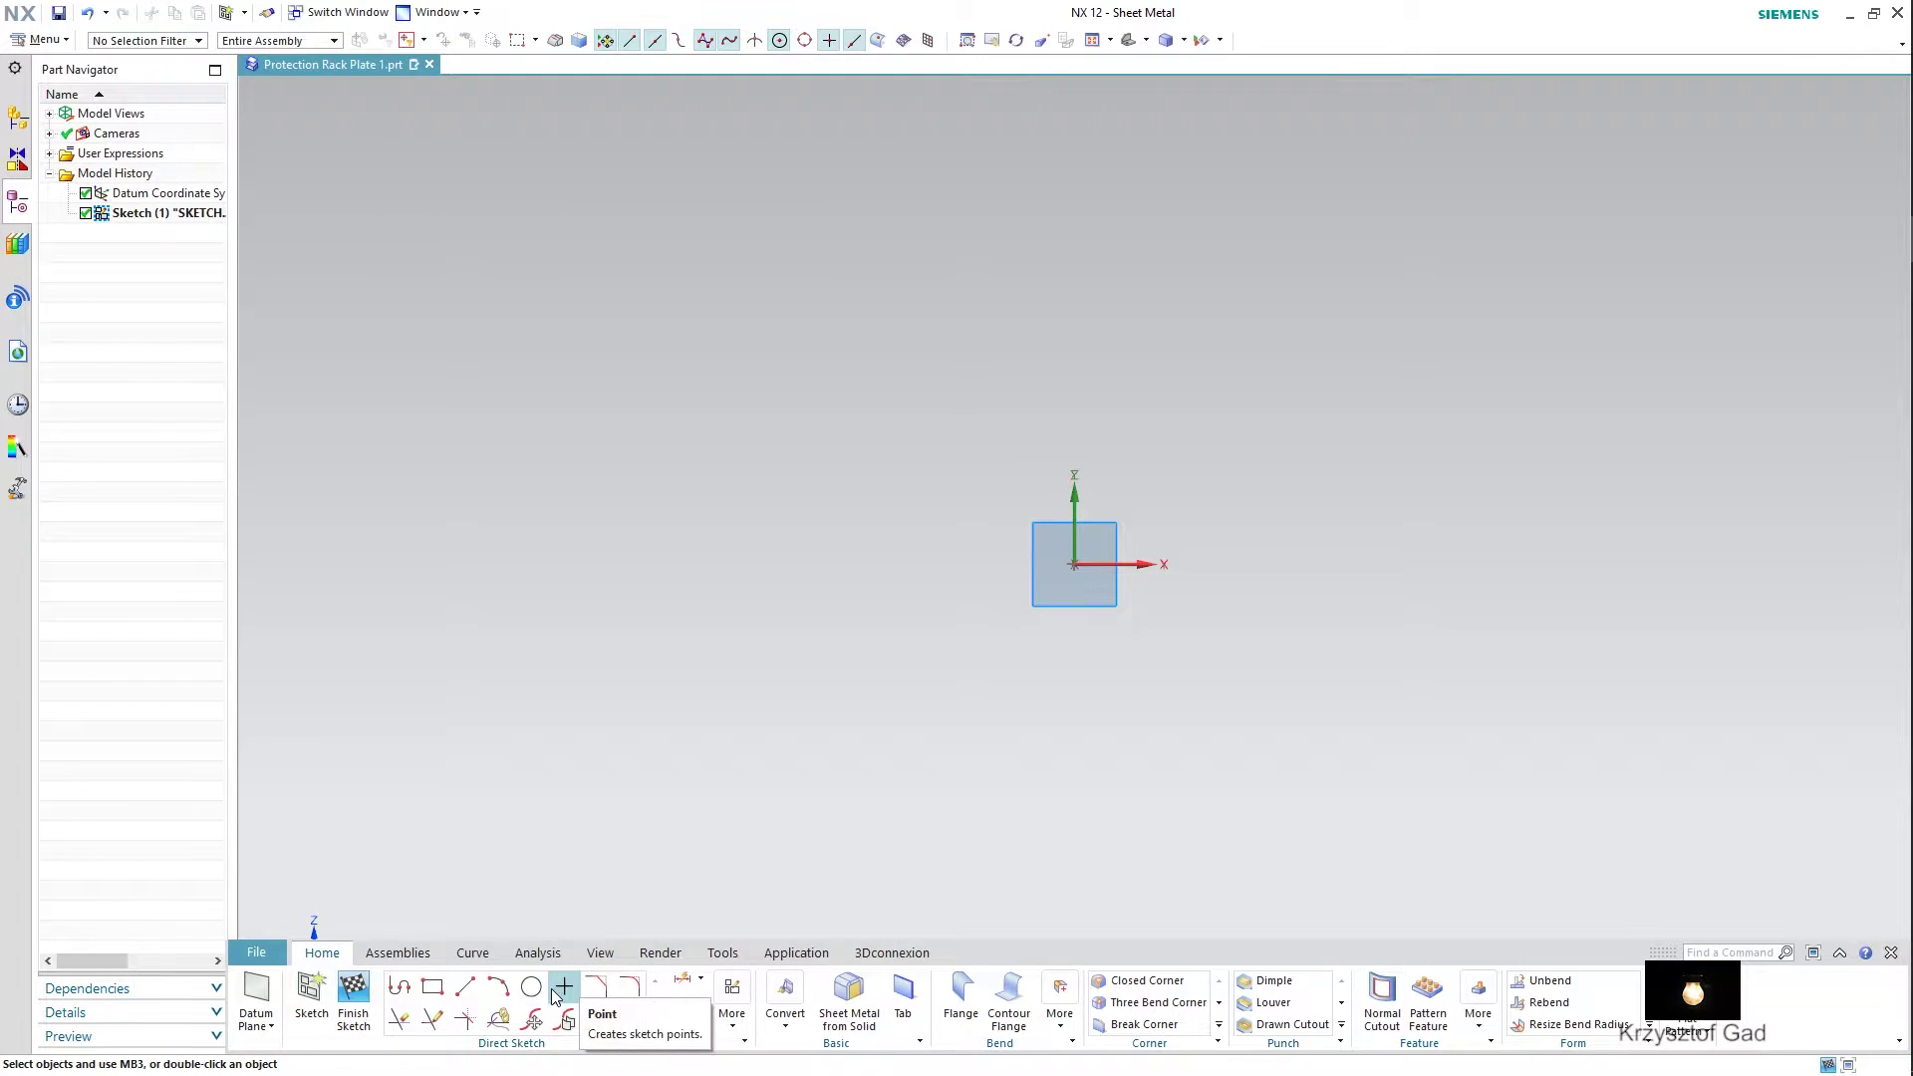
click(531, 987)
click(1074, 564)
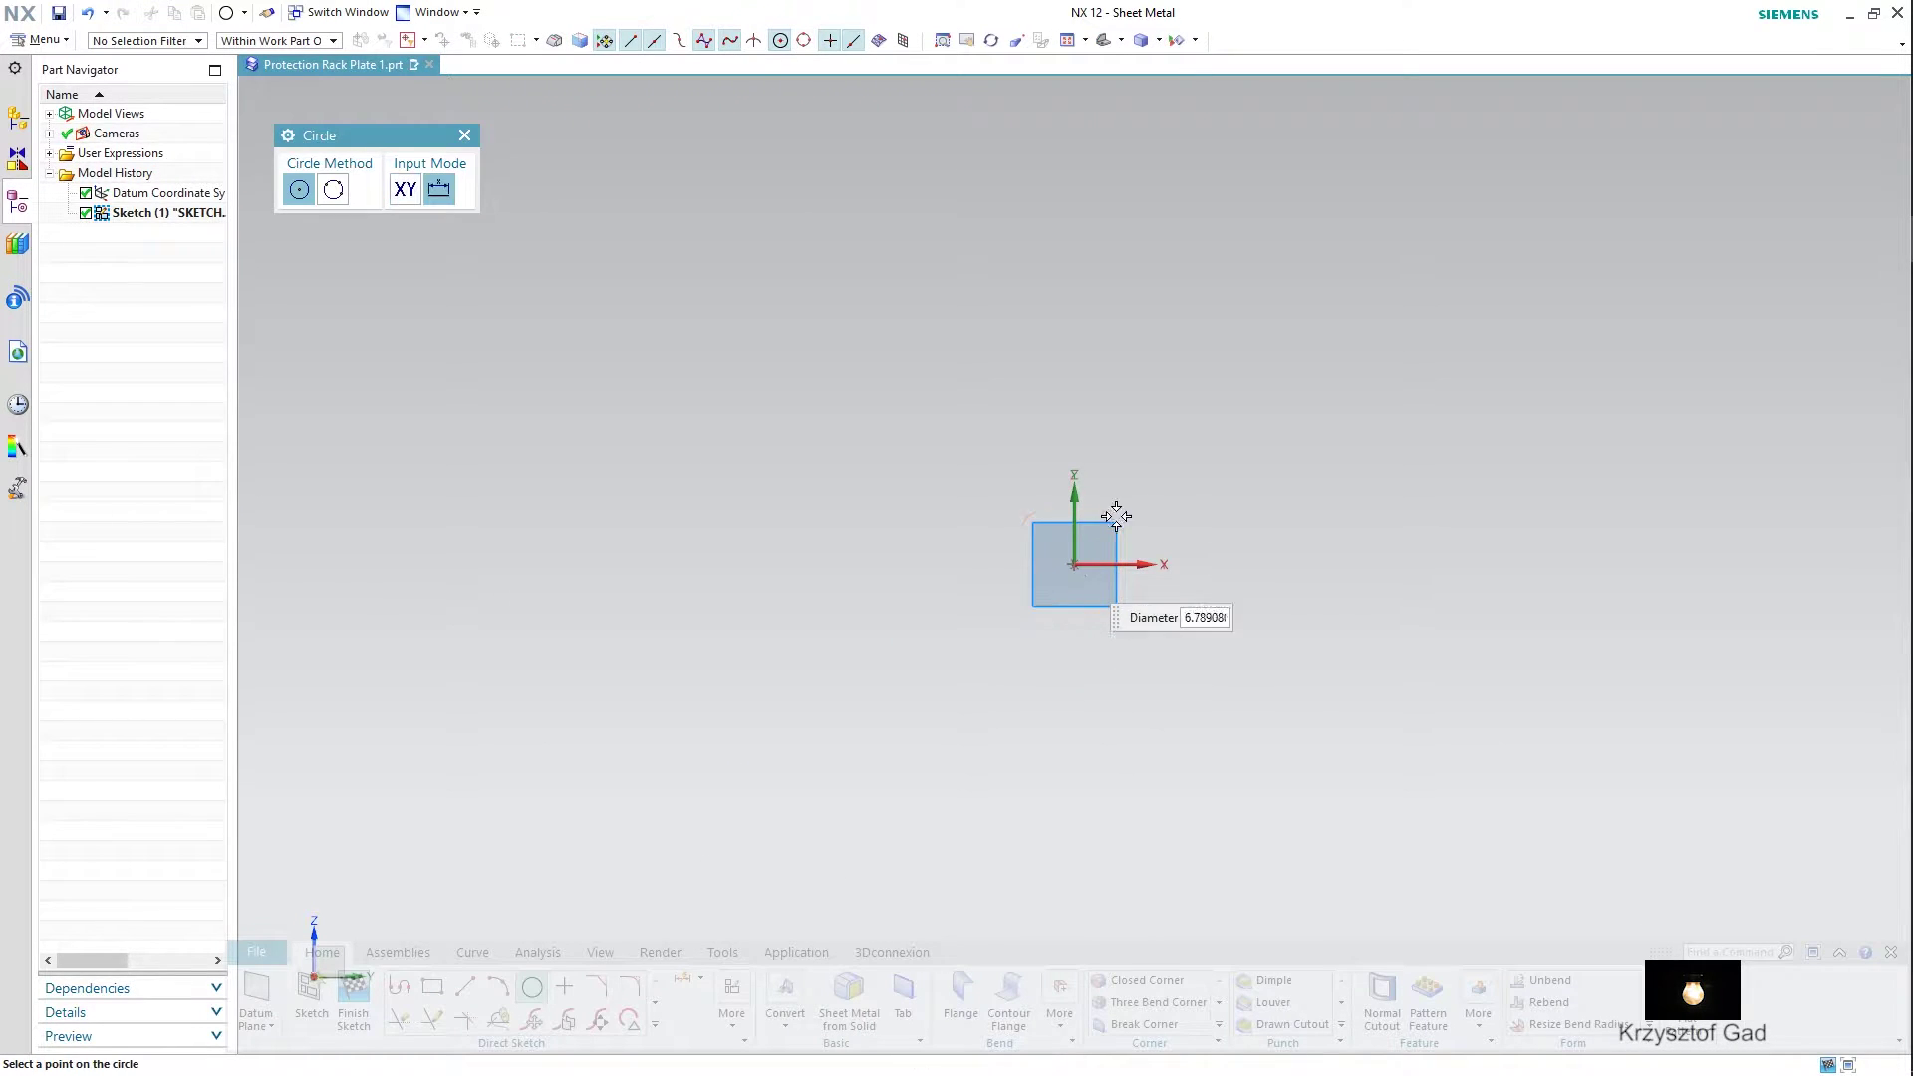
click(1196, 435)
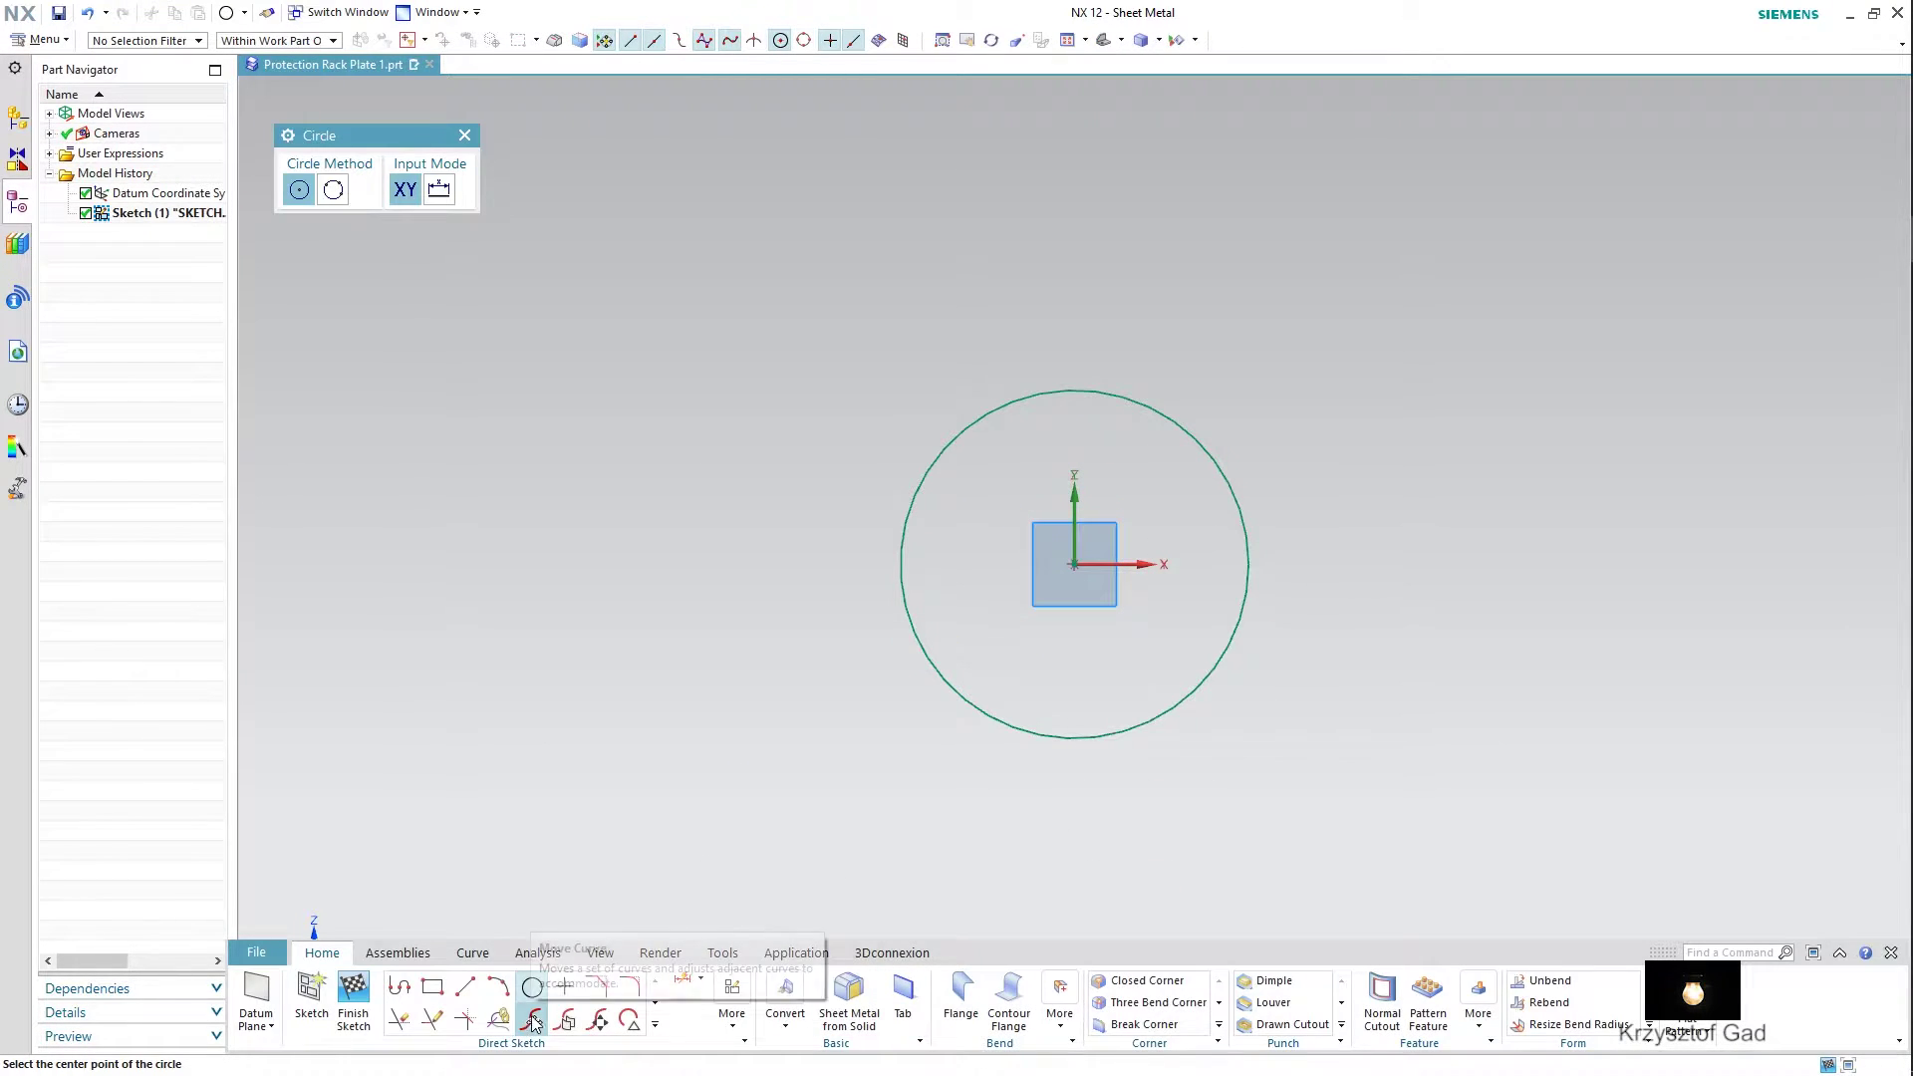
- Draw two parallel vertical lines running down from the circle
click(463, 989)
click(1117, 811)
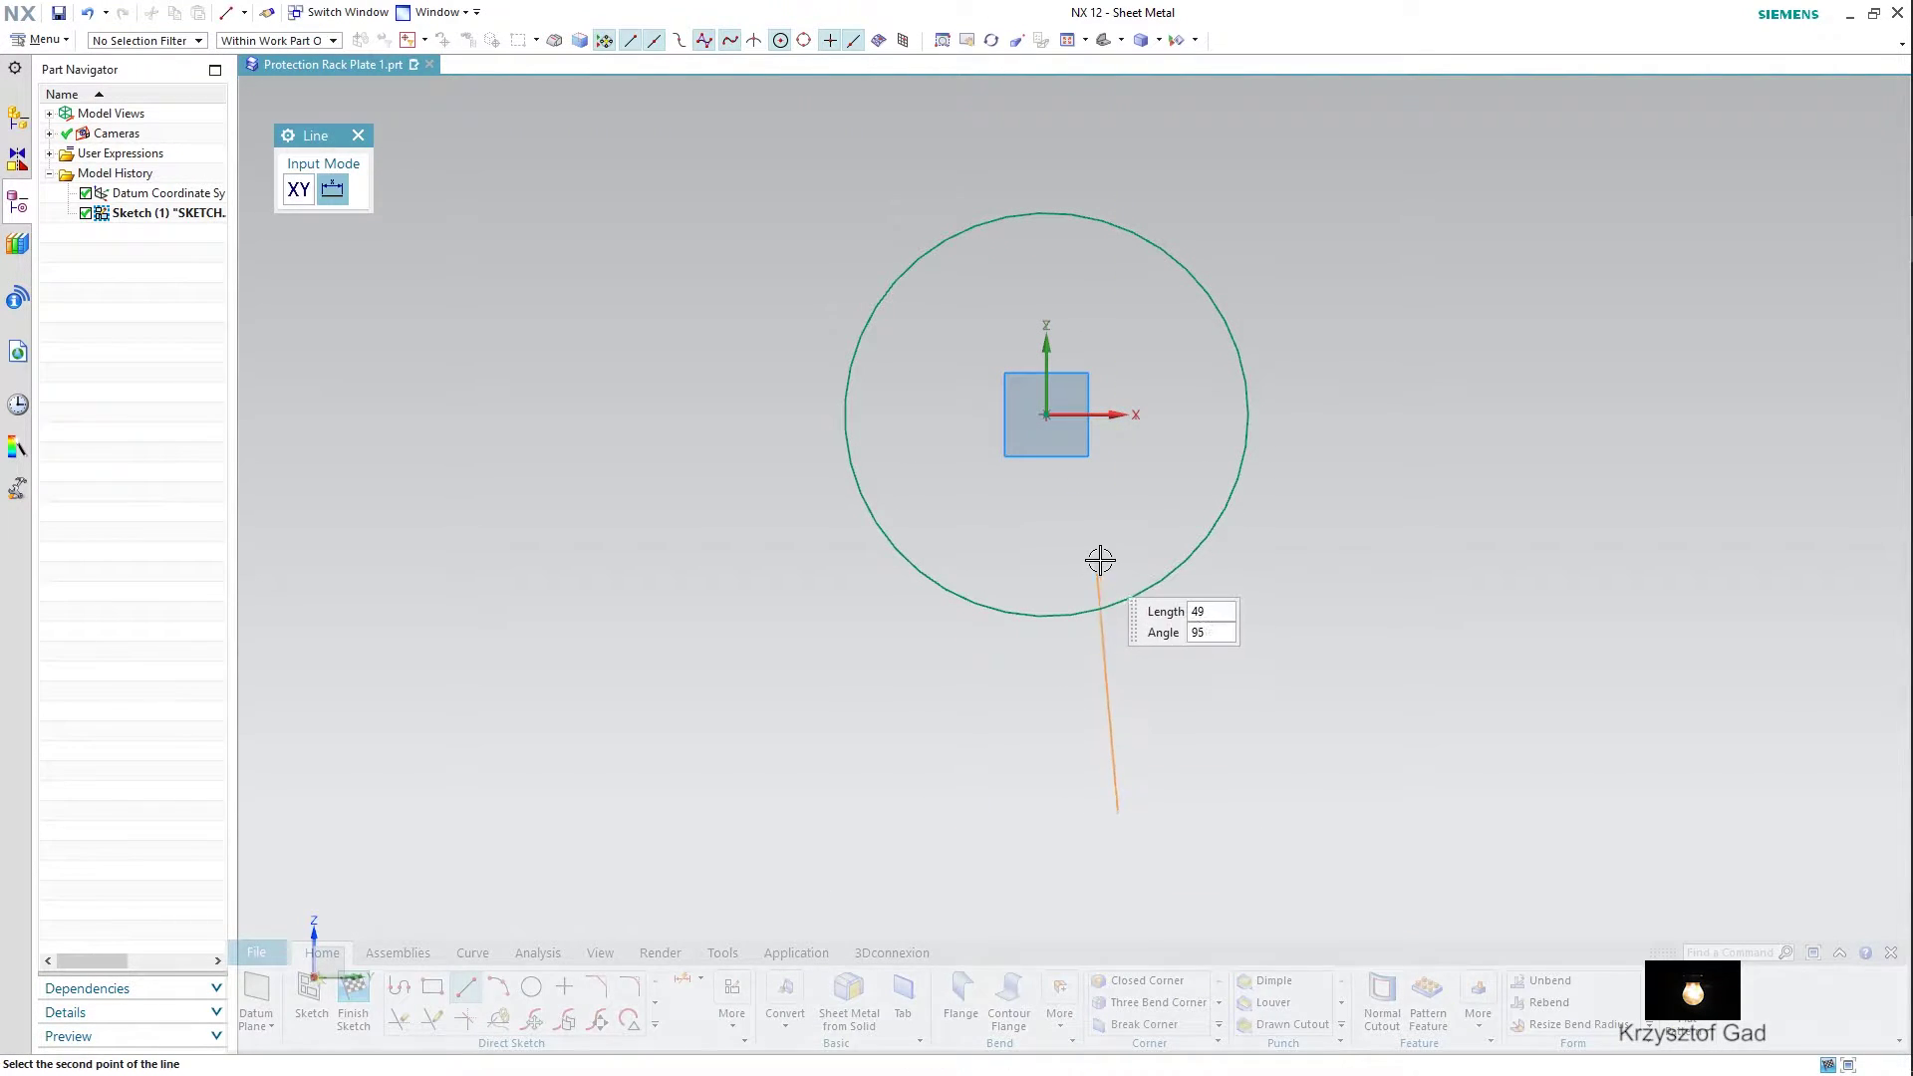
click(1118, 512)
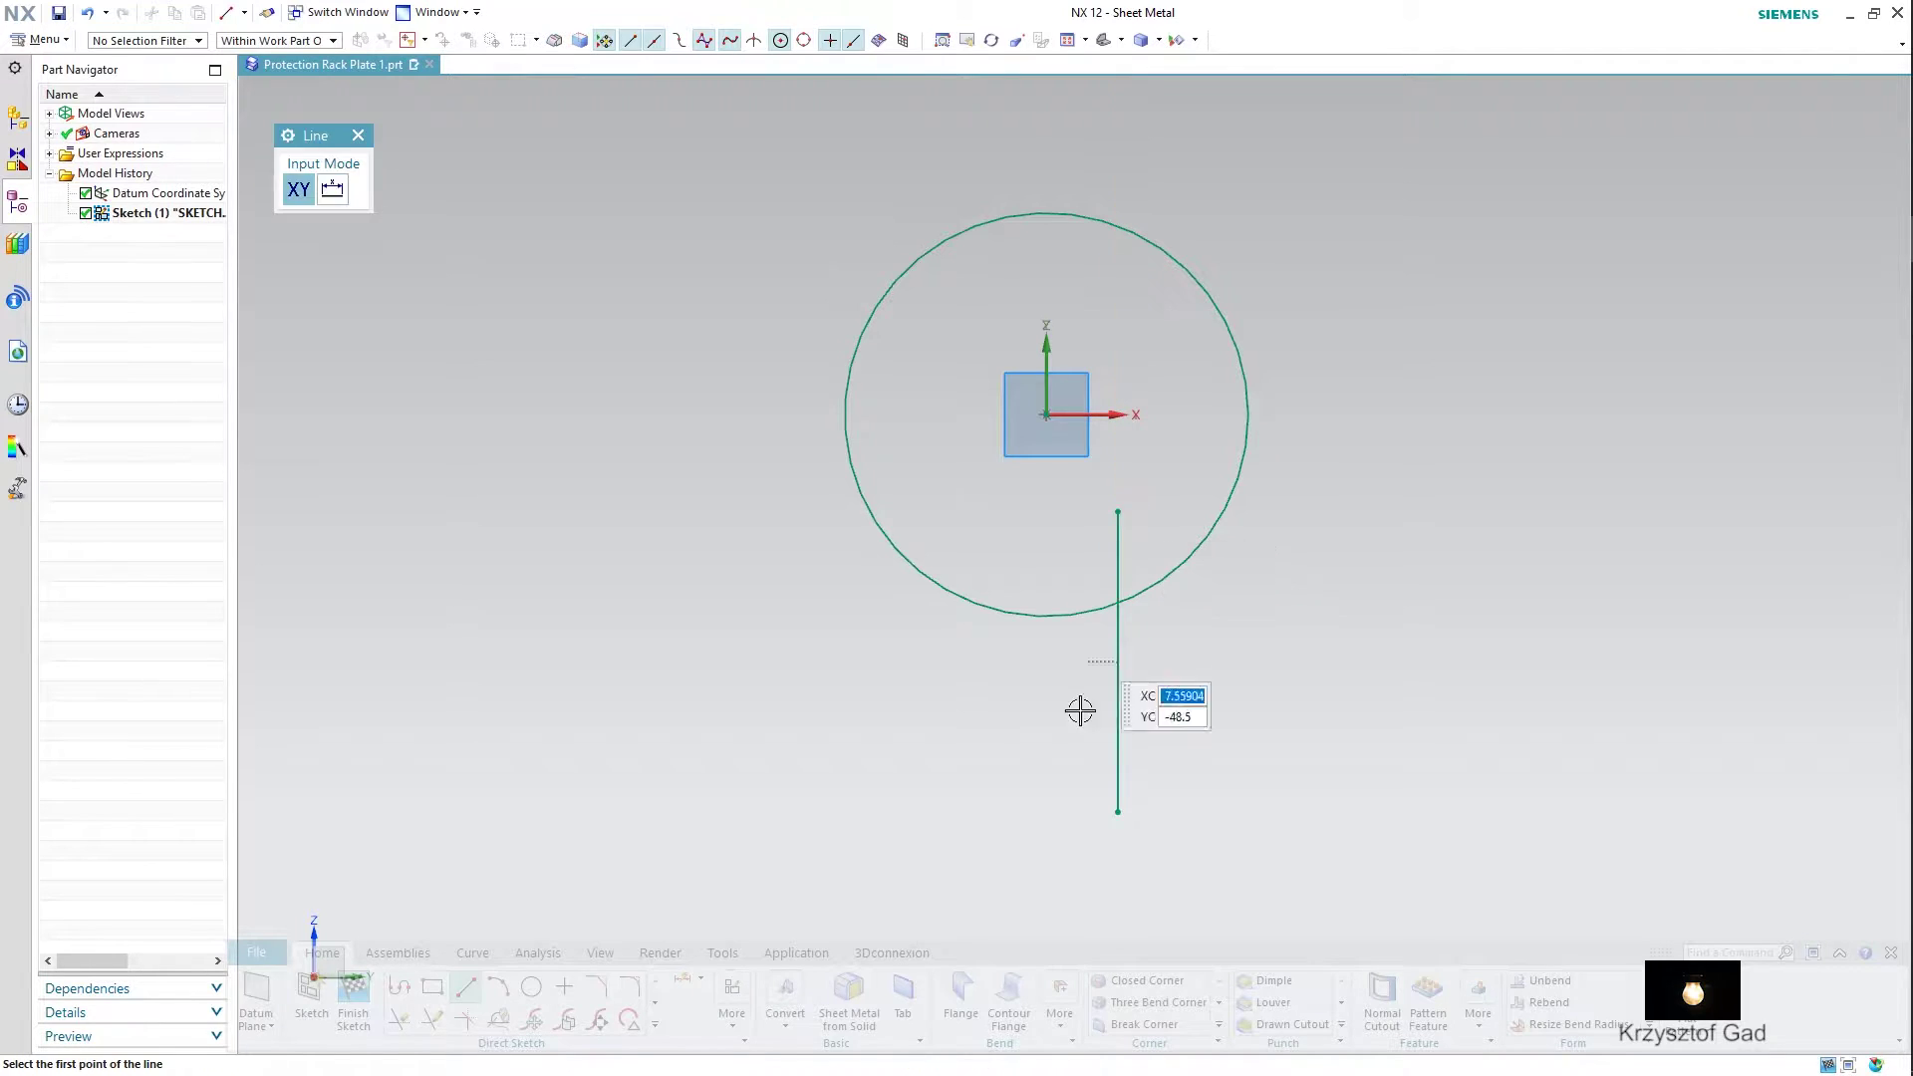
click(930, 810)
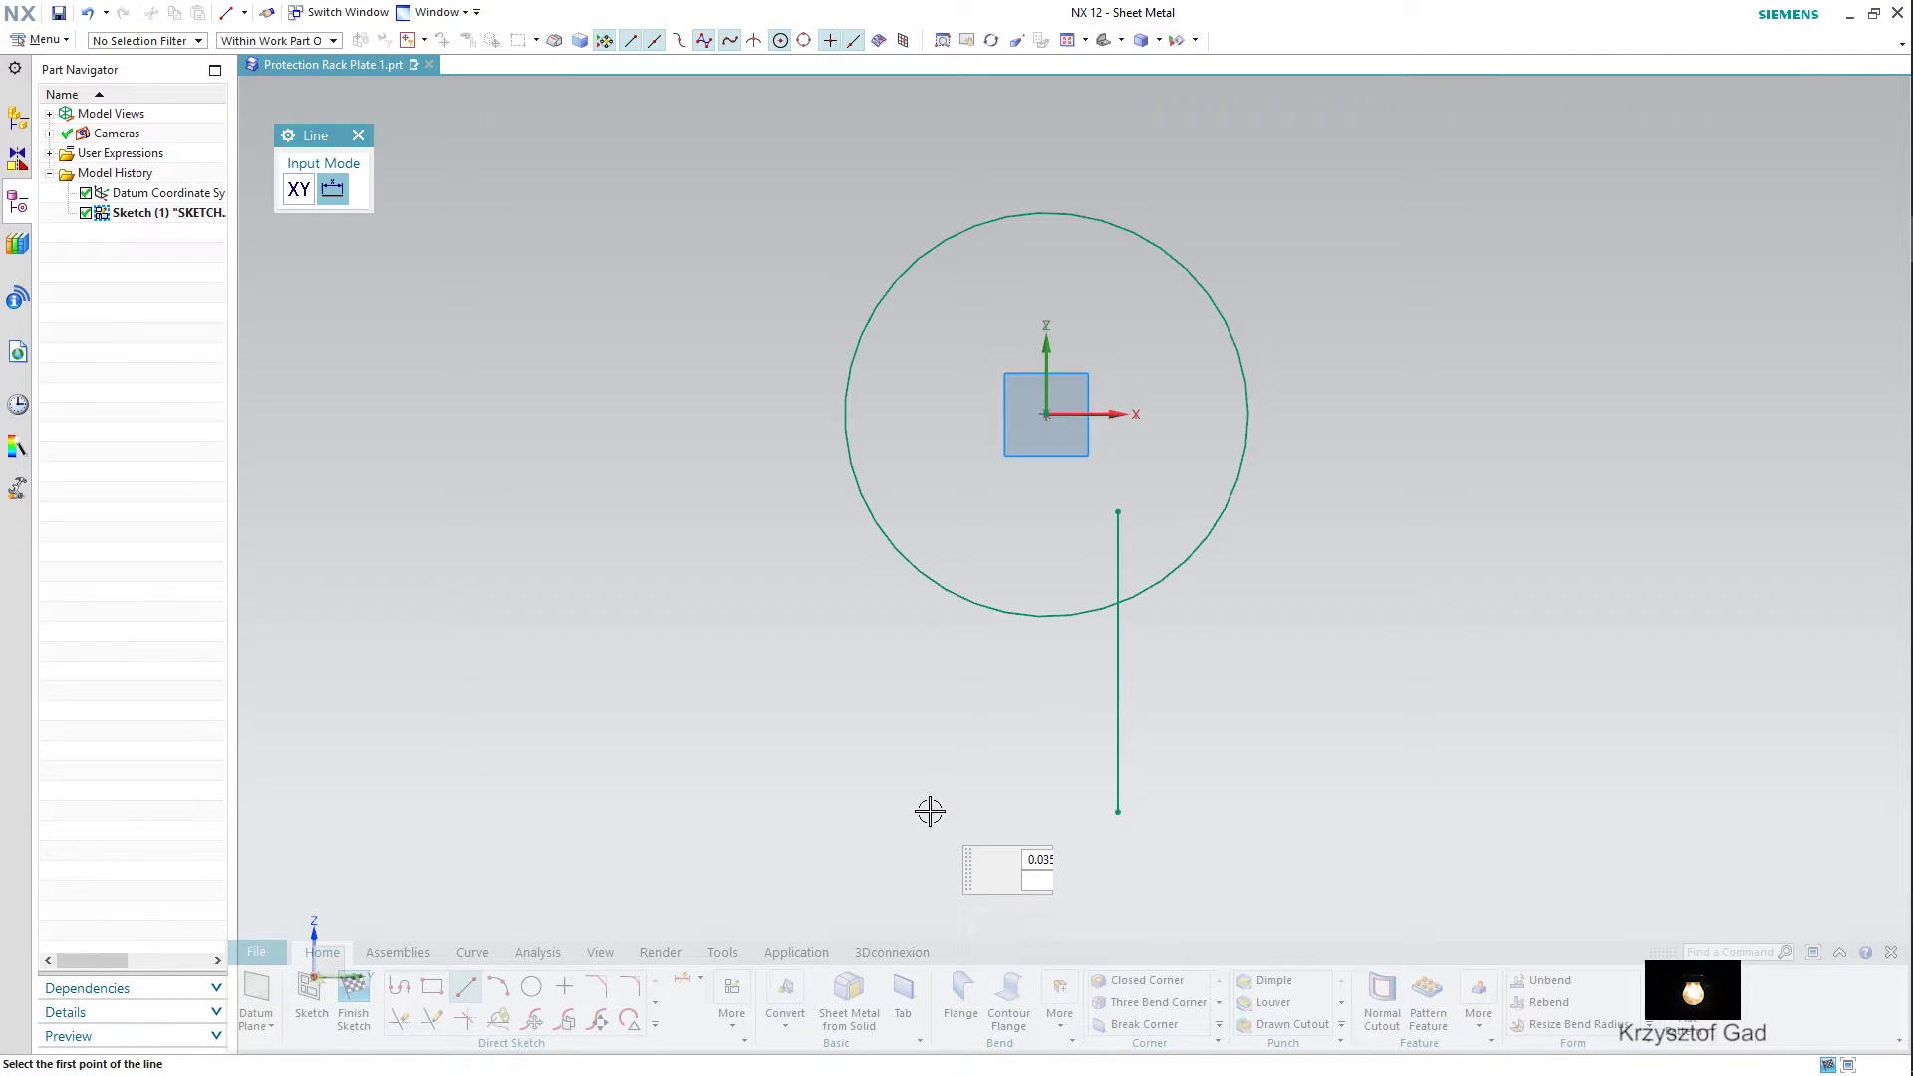
click(930, 512)
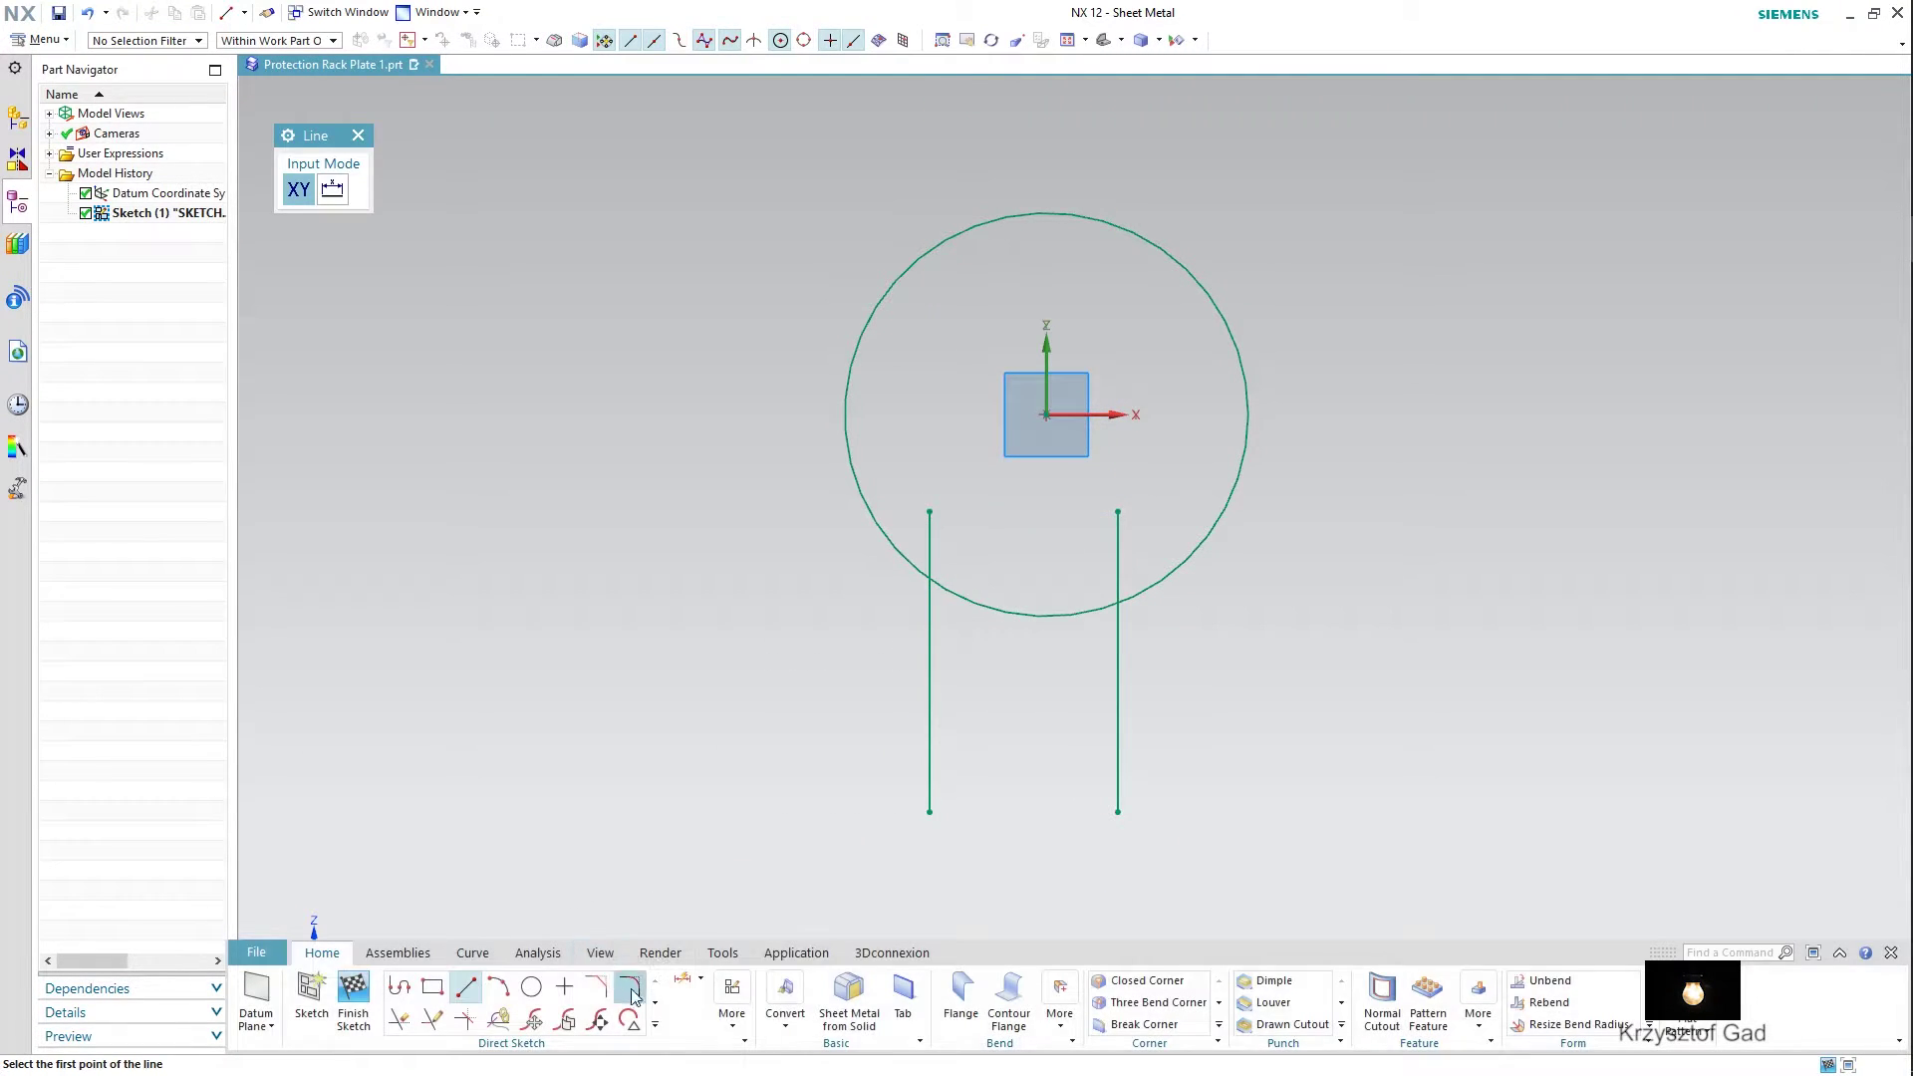
click(681, 987)
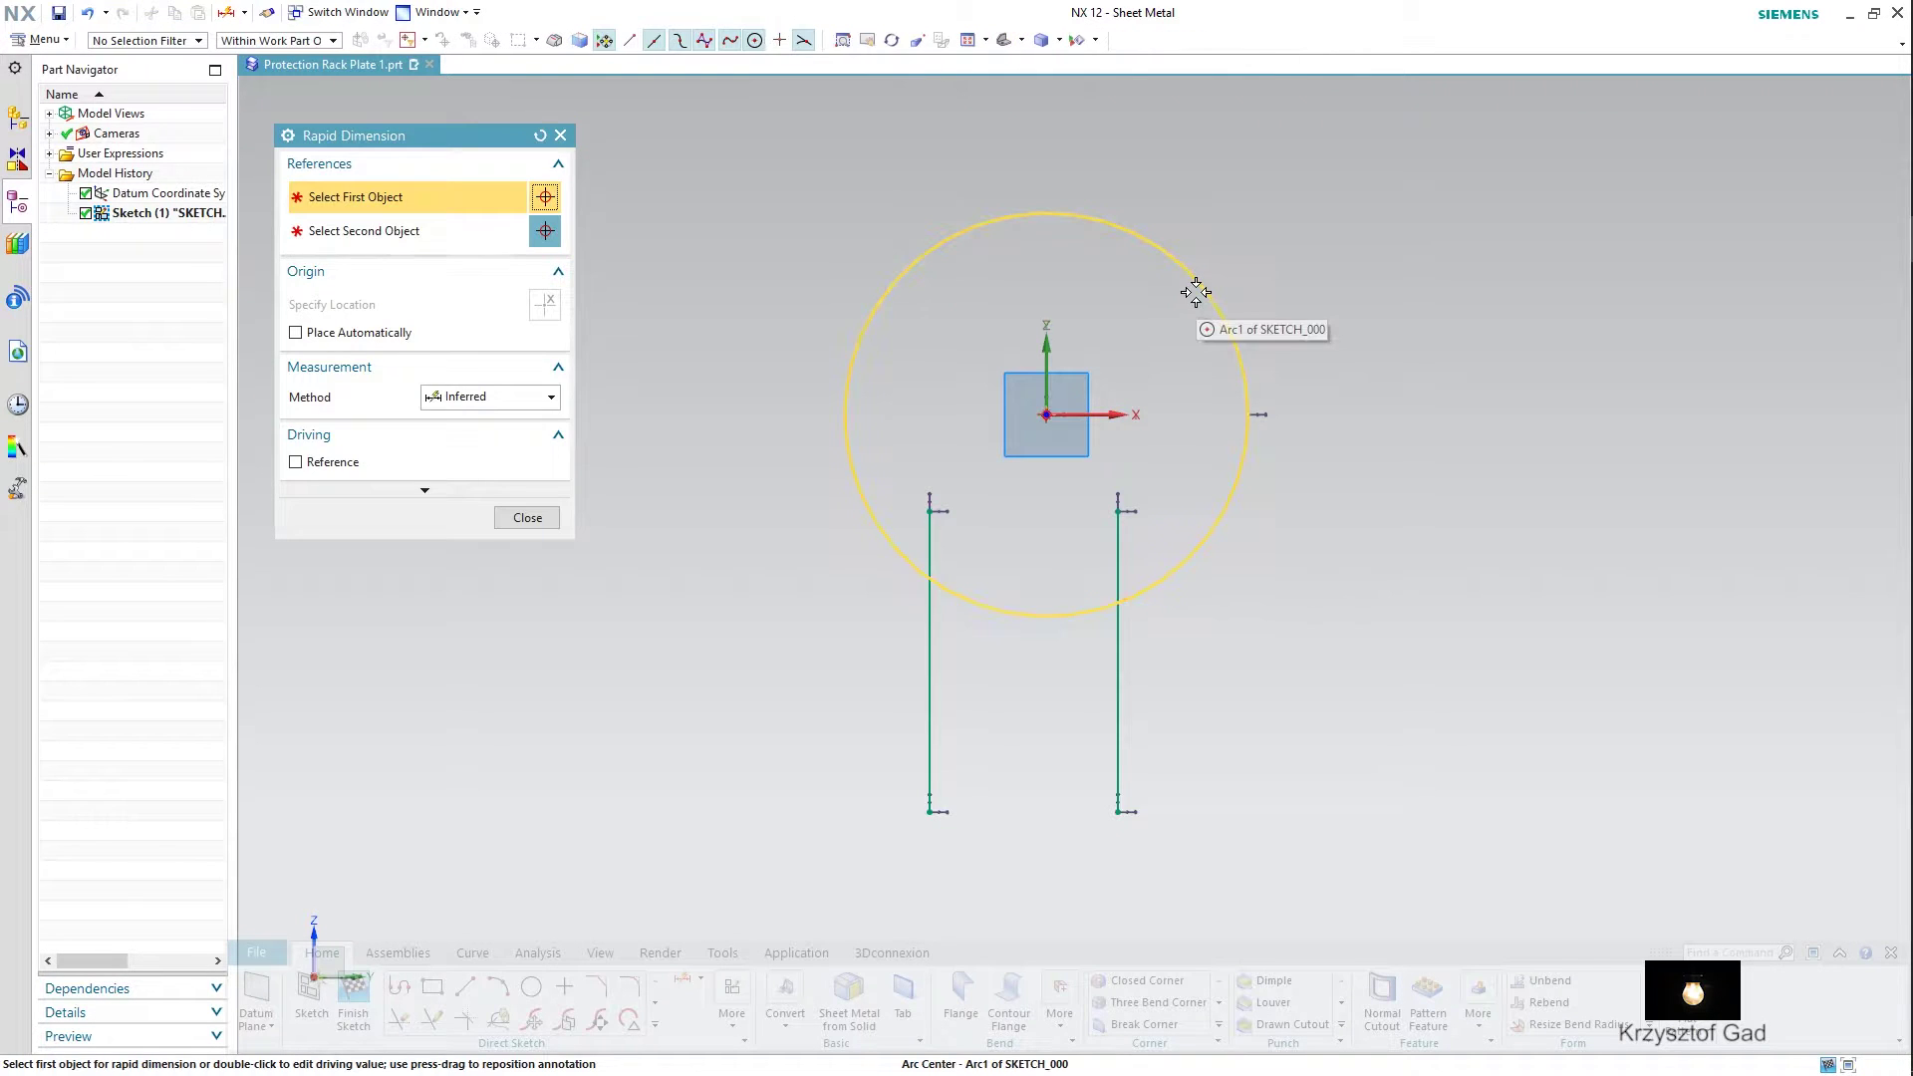
- Dimension the circle to diameter 54 and both overall heights to 70
click(1201, 291)
click(1289, 241)
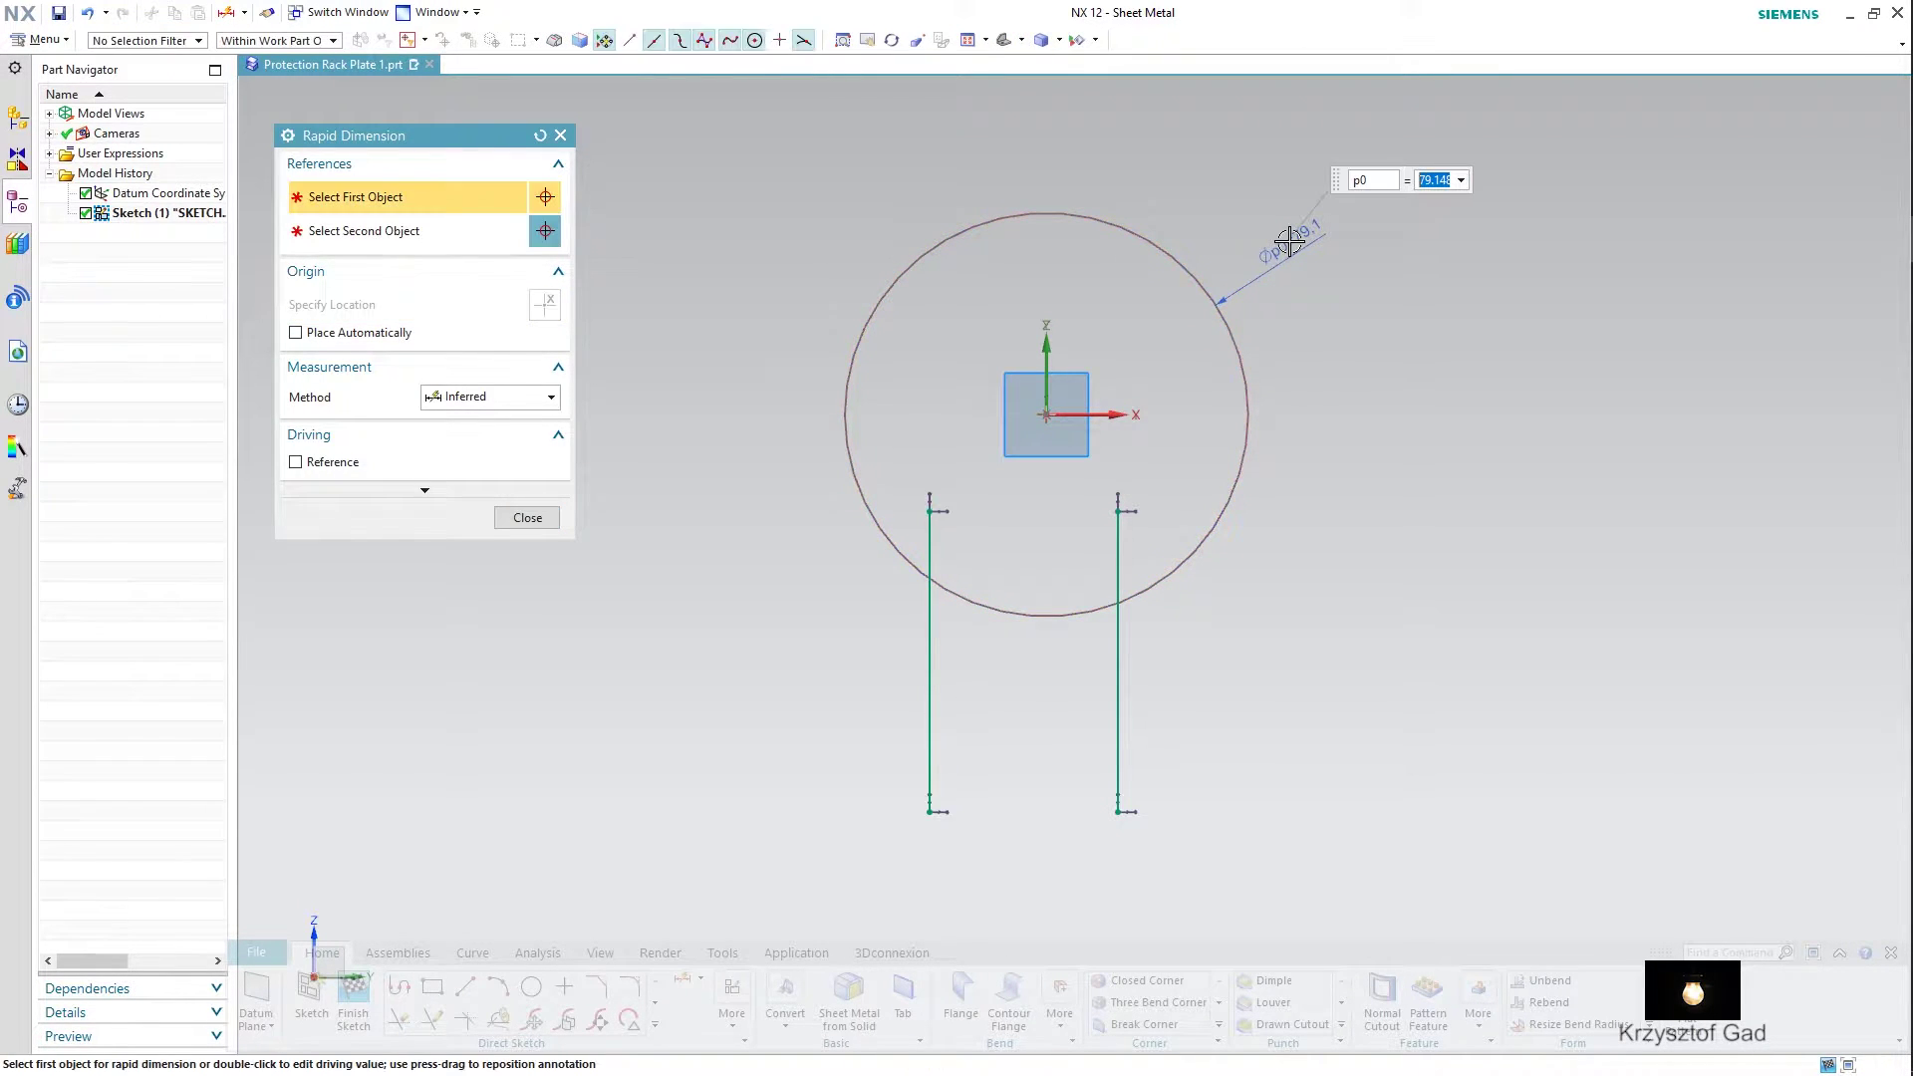
text(54)
key(Return)
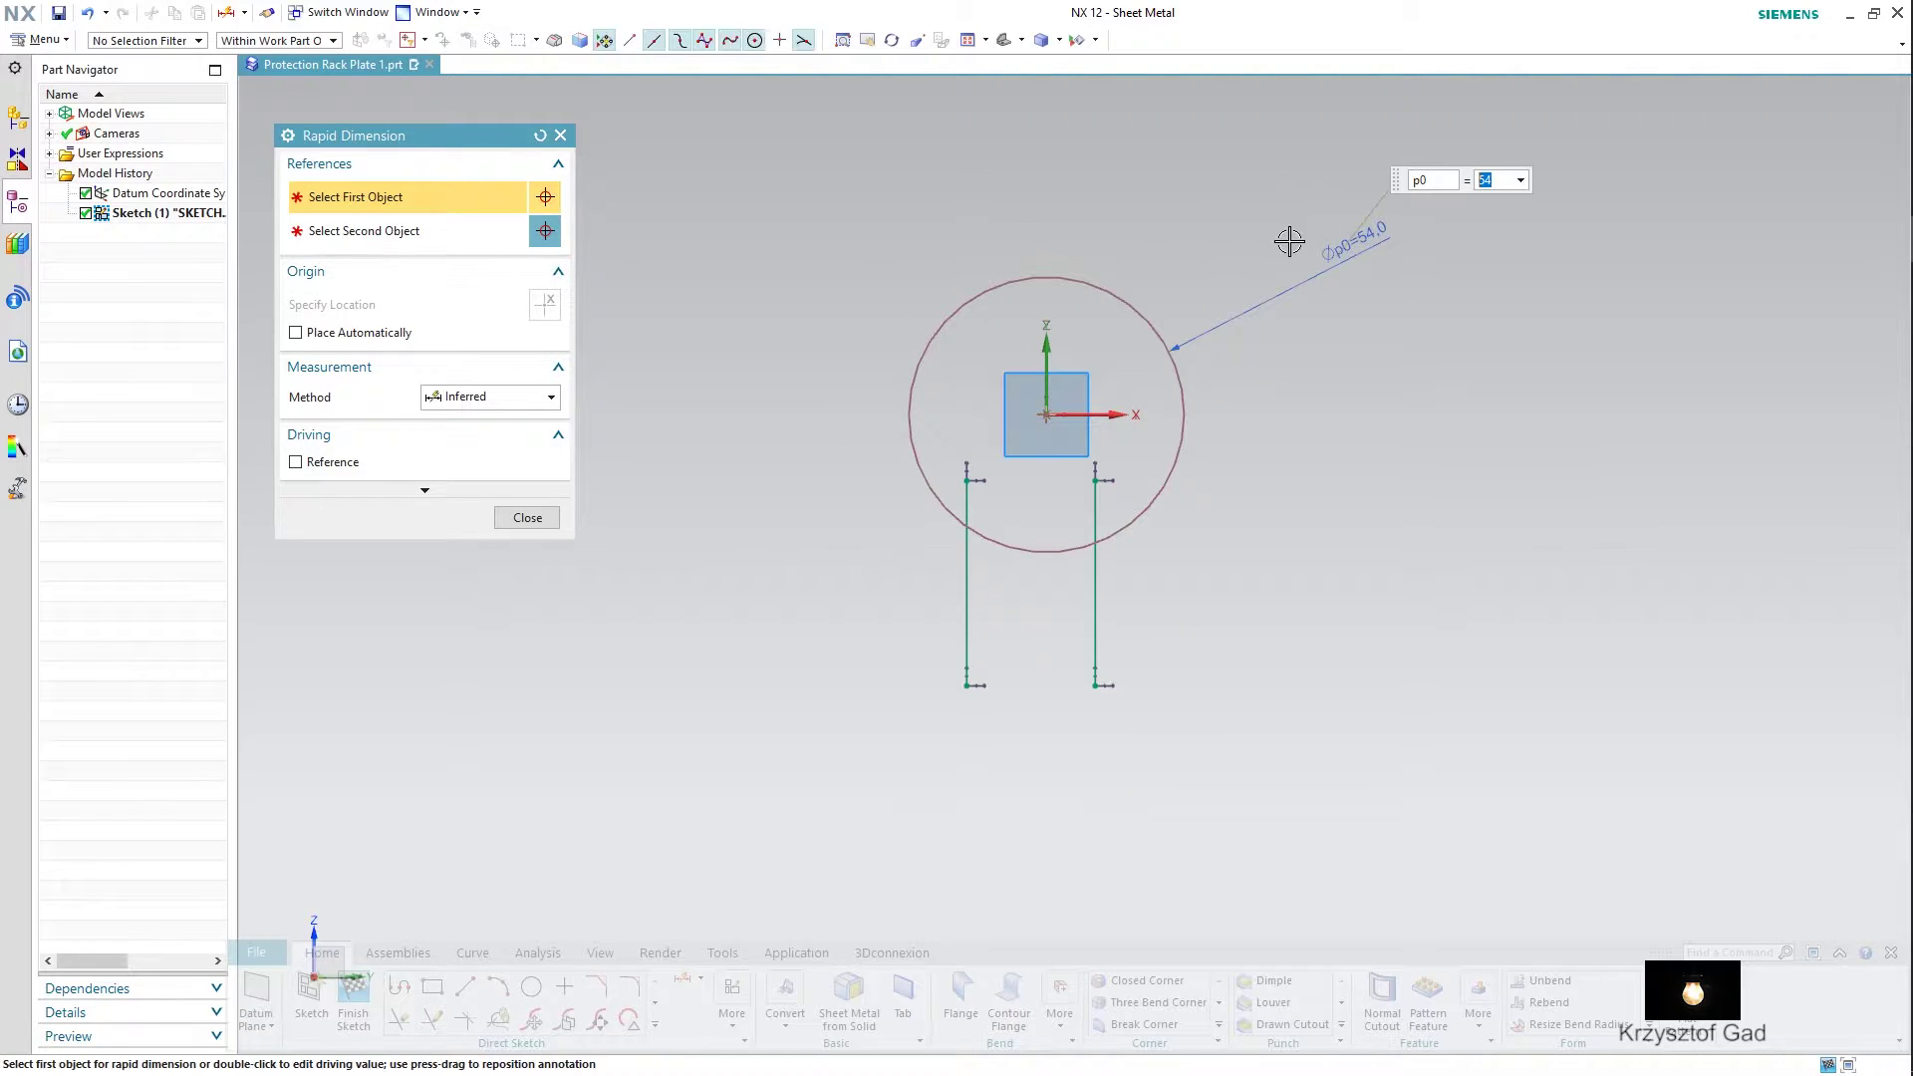
click(1093, 685)
click(1097, 285)
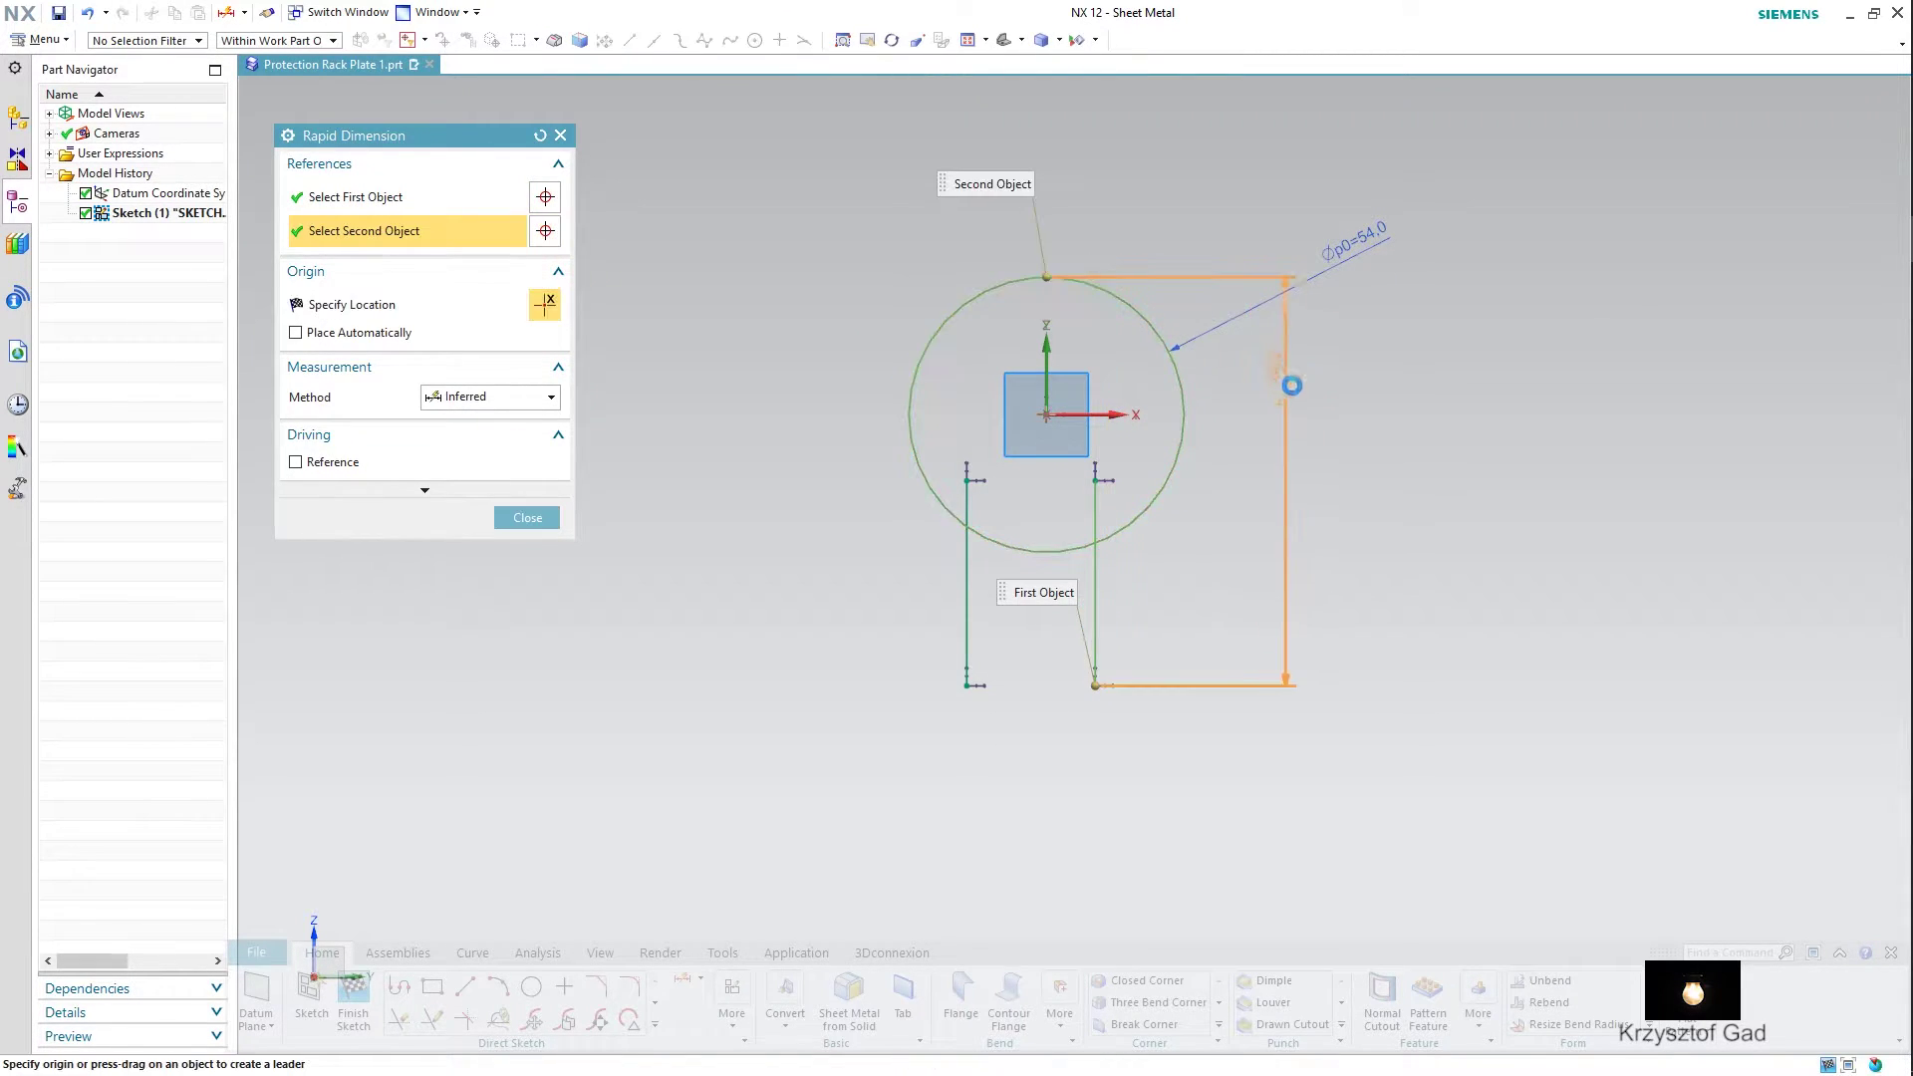
click(1343, 409)
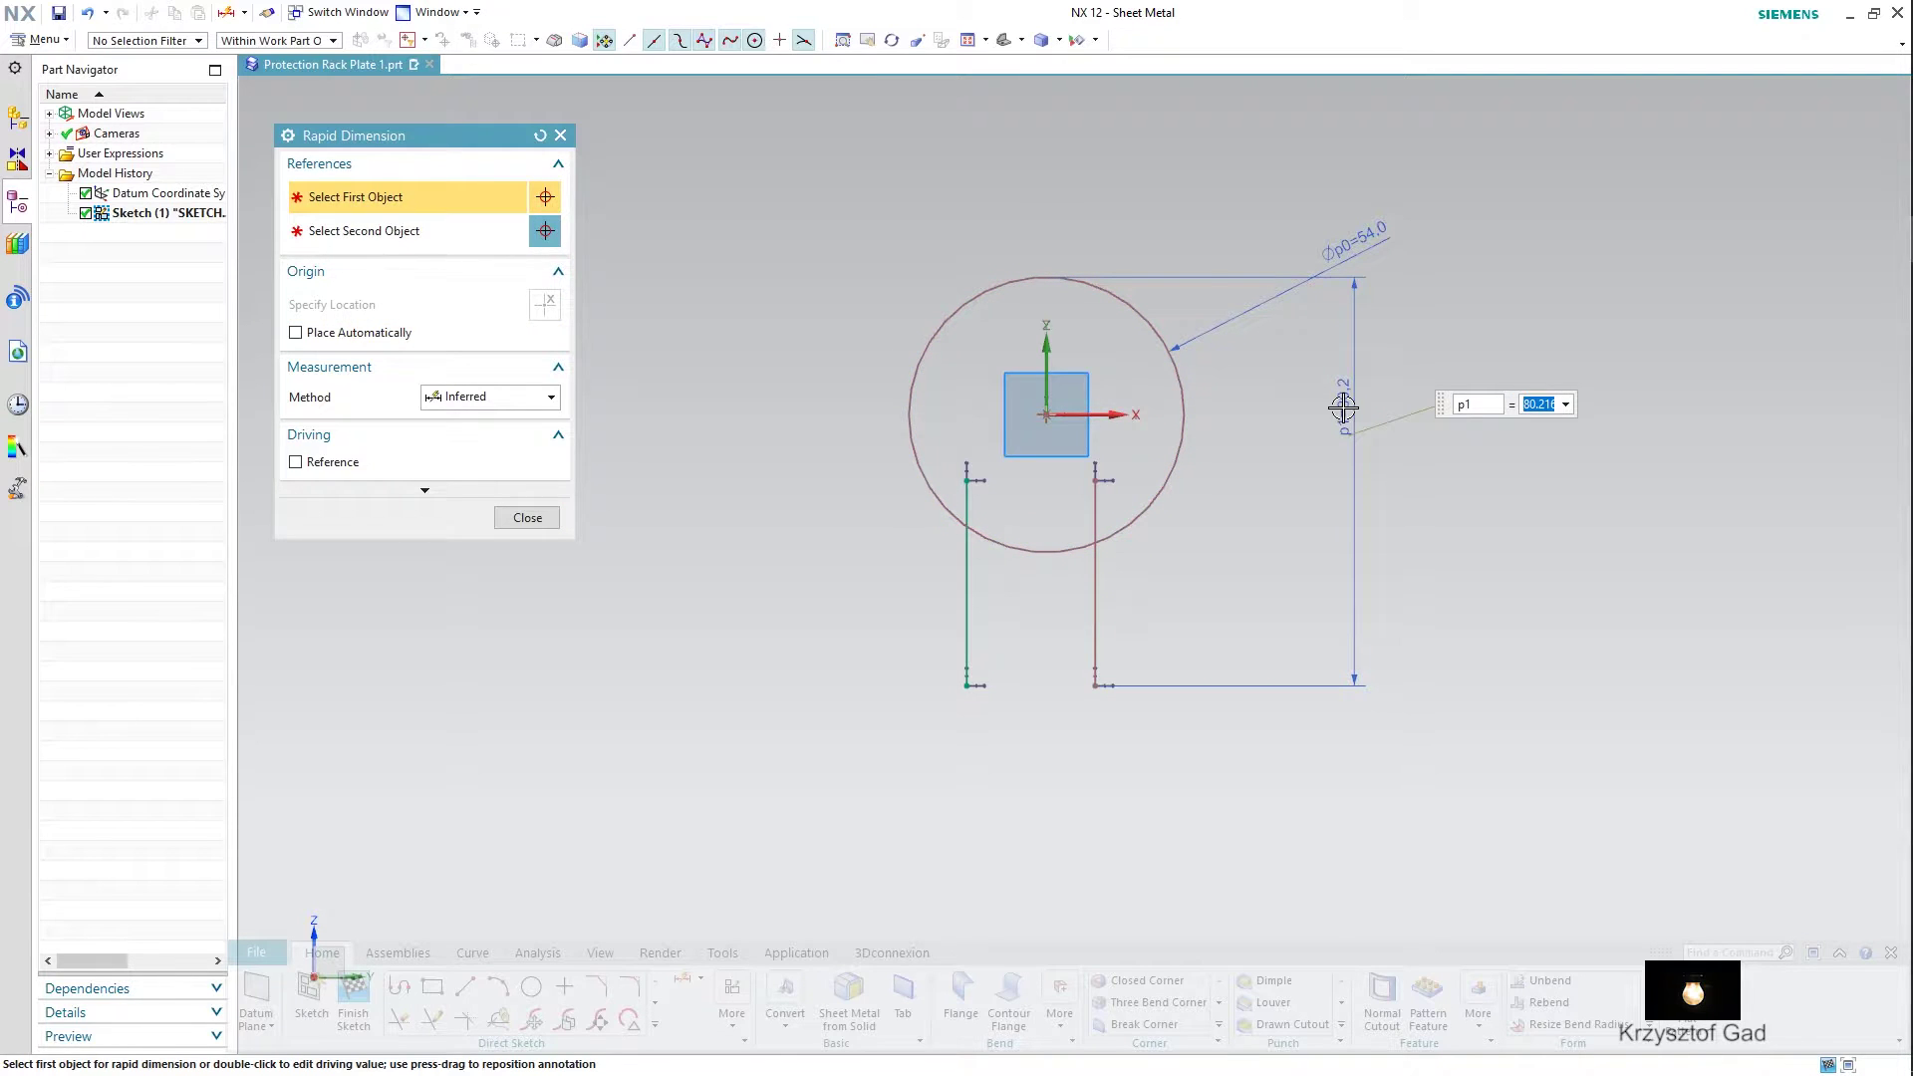
text(70)
key(Return)
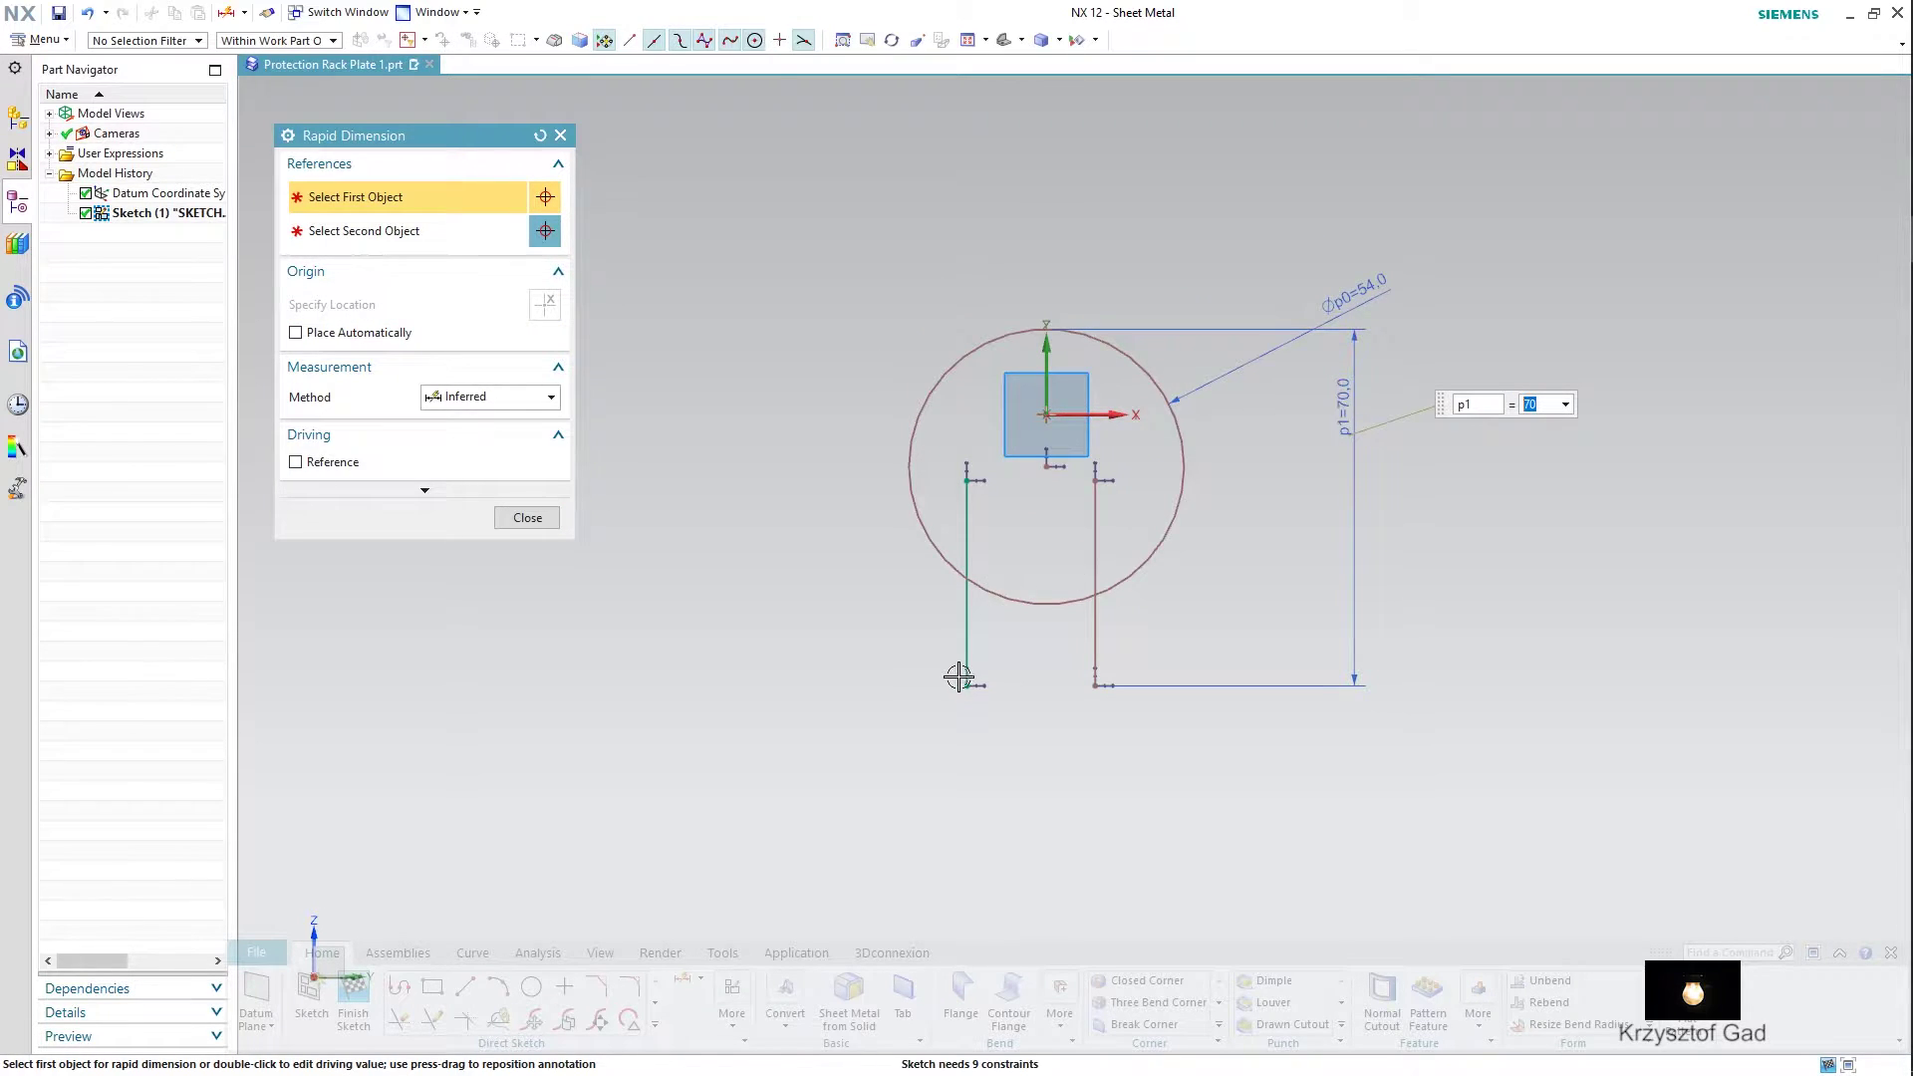
click(966, 683)
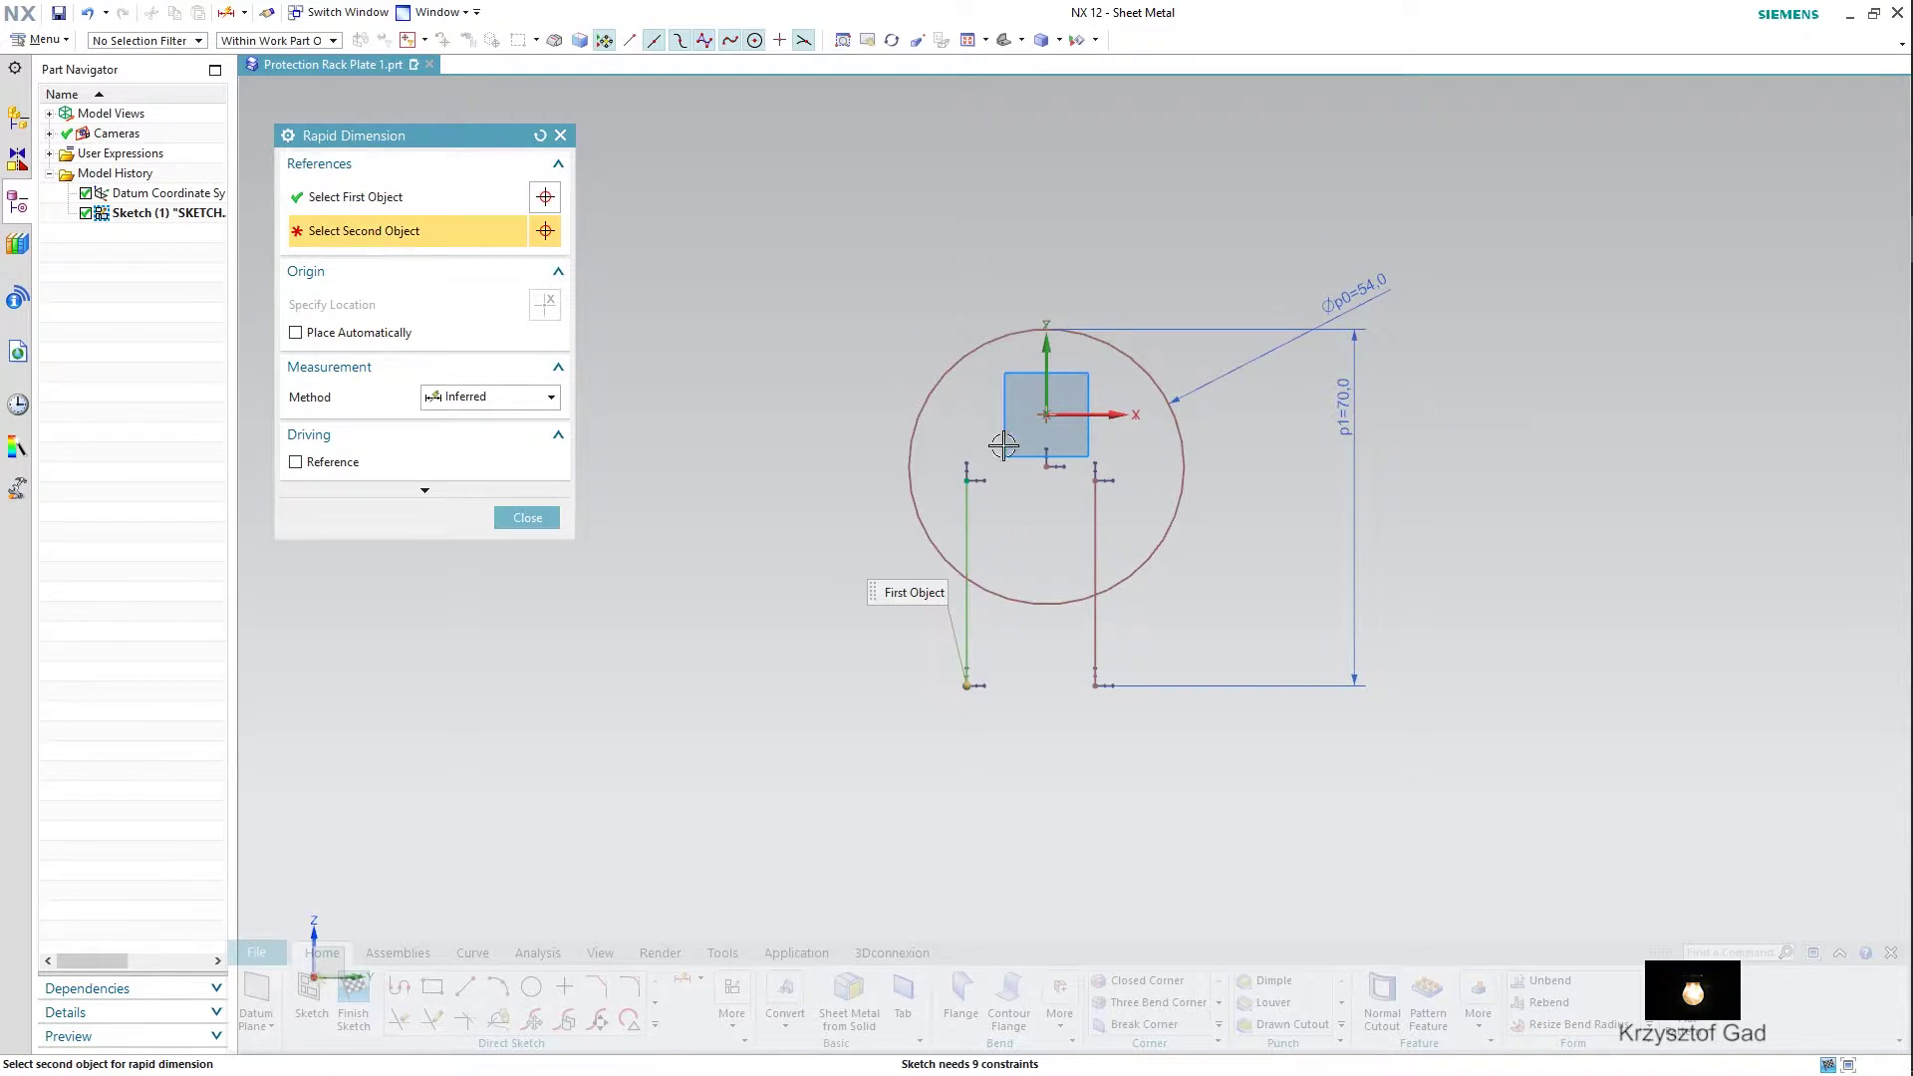
click(1011, 330)
click(813, 449)
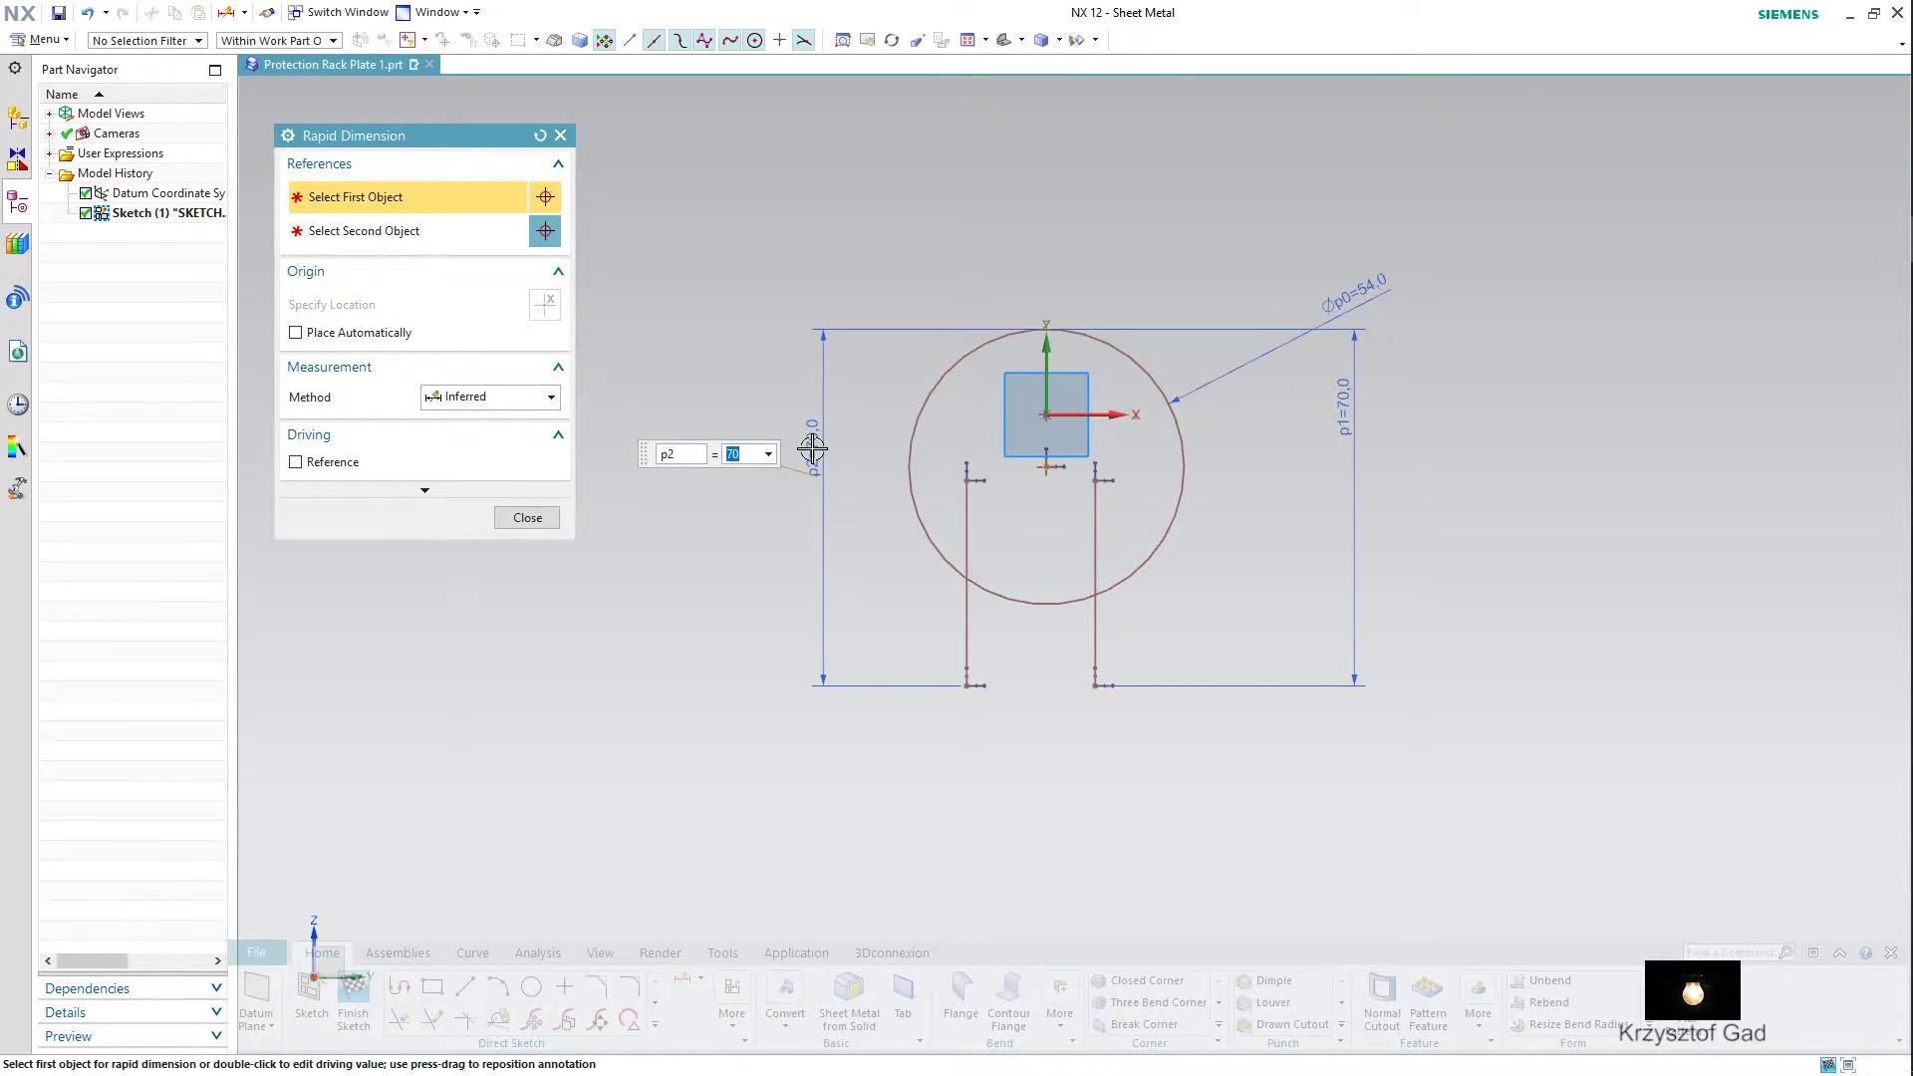
- Set the lines 24 apart and the right line 12 from the vertical axis
click(963, 643)
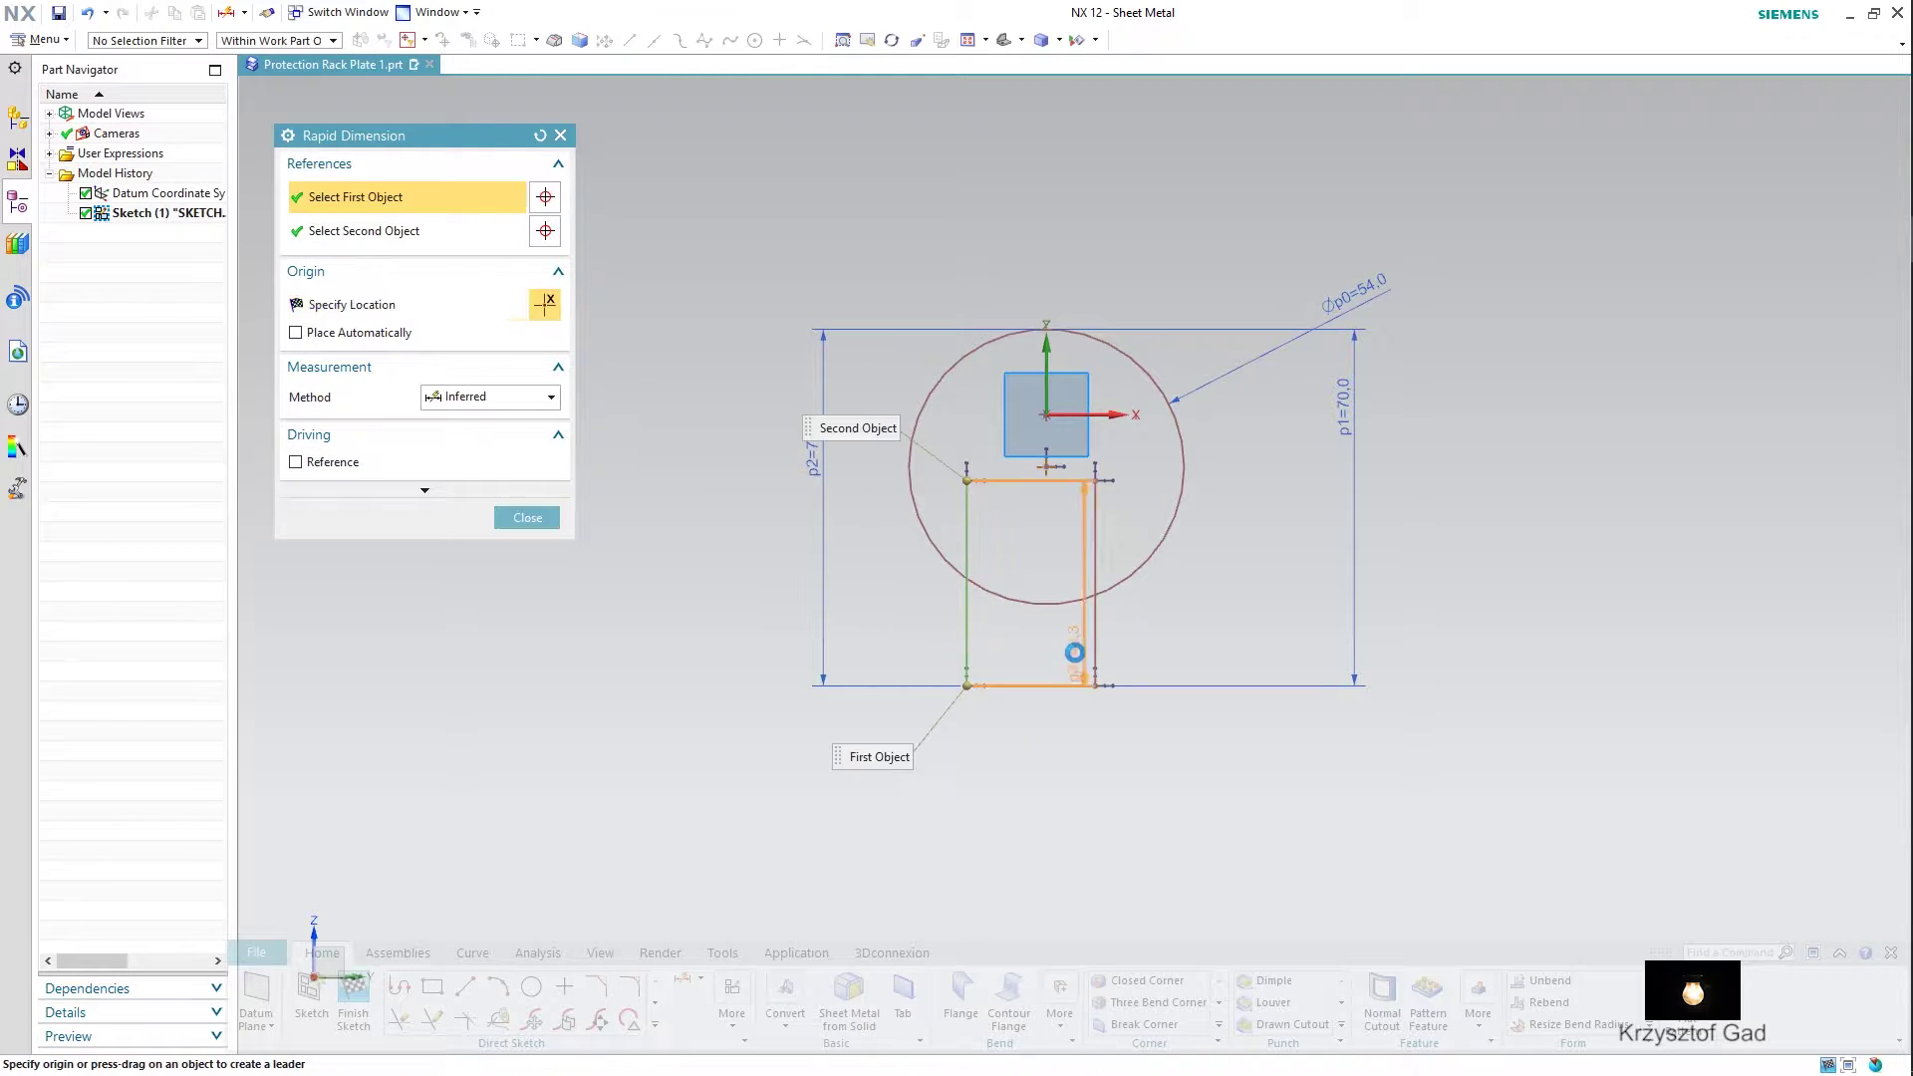
click(1093, 662)
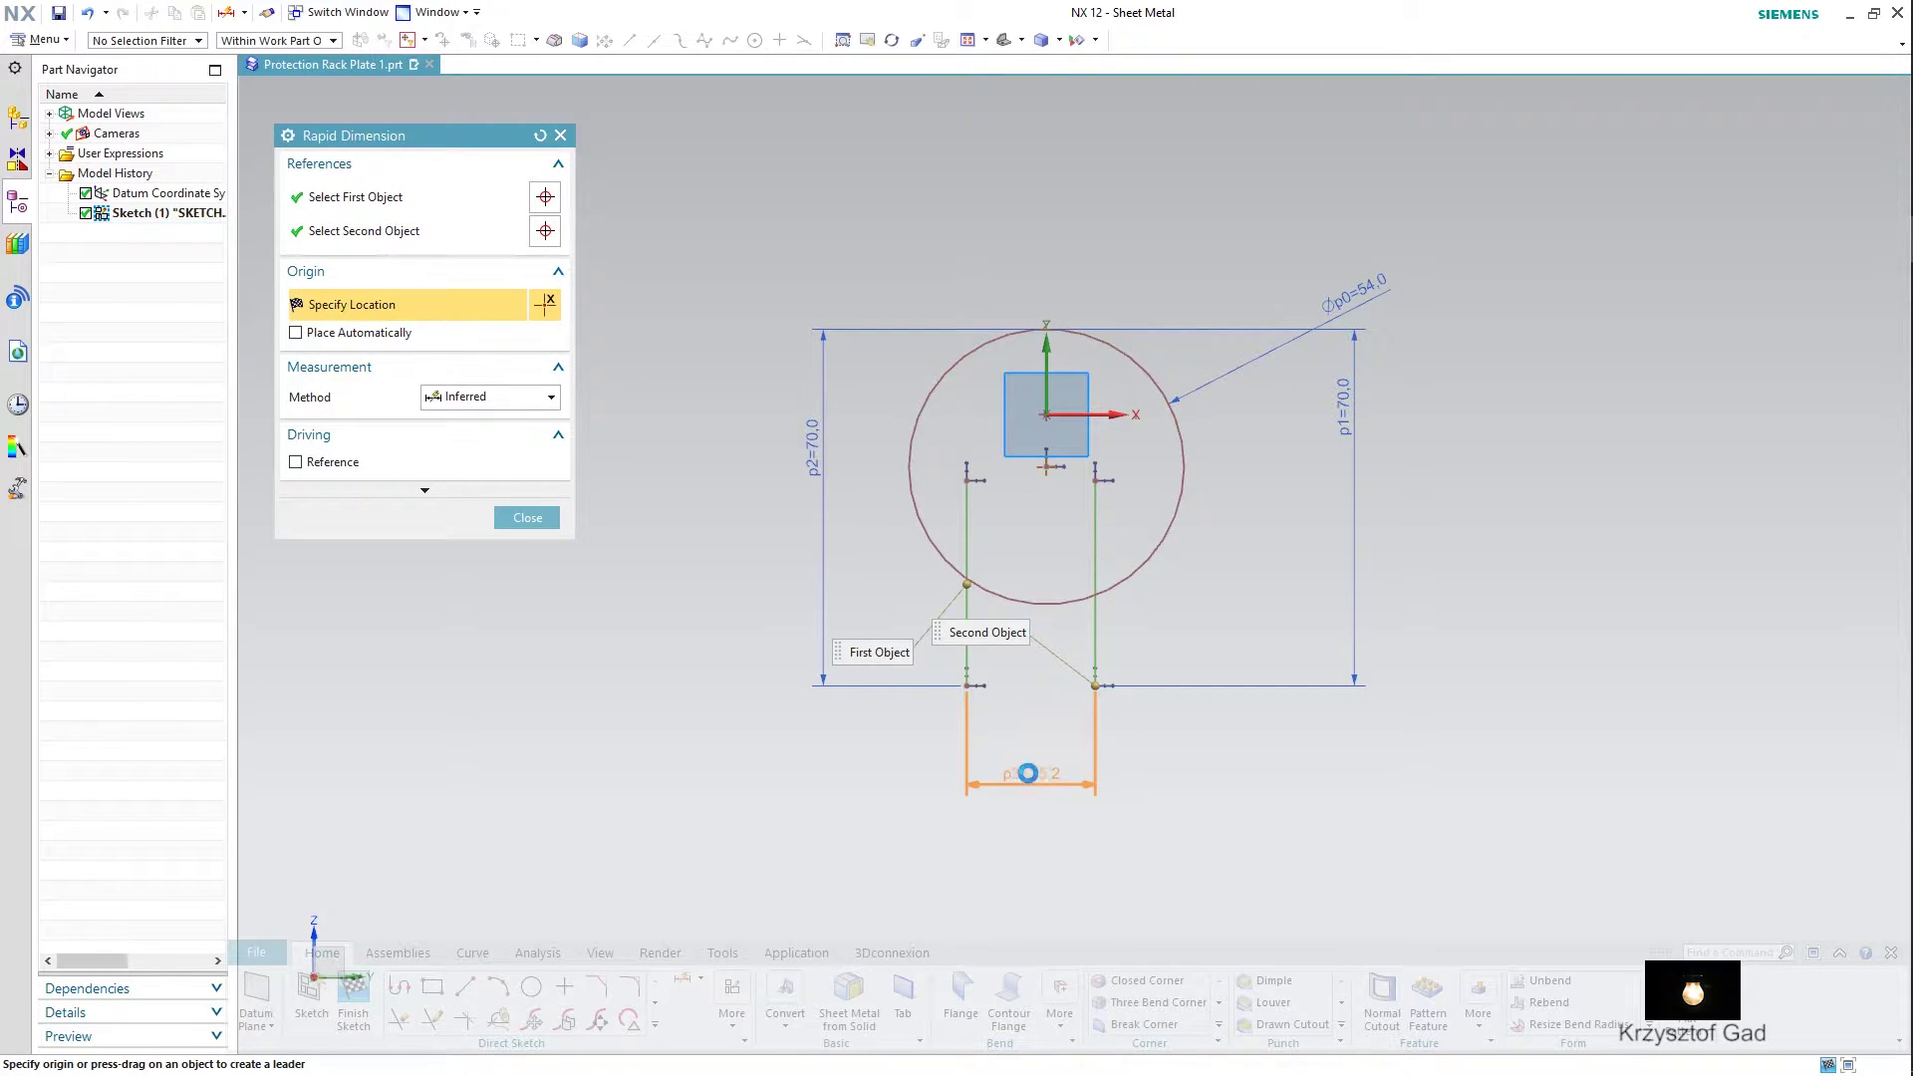
click(1027, 773)
text(4)
key(Return)
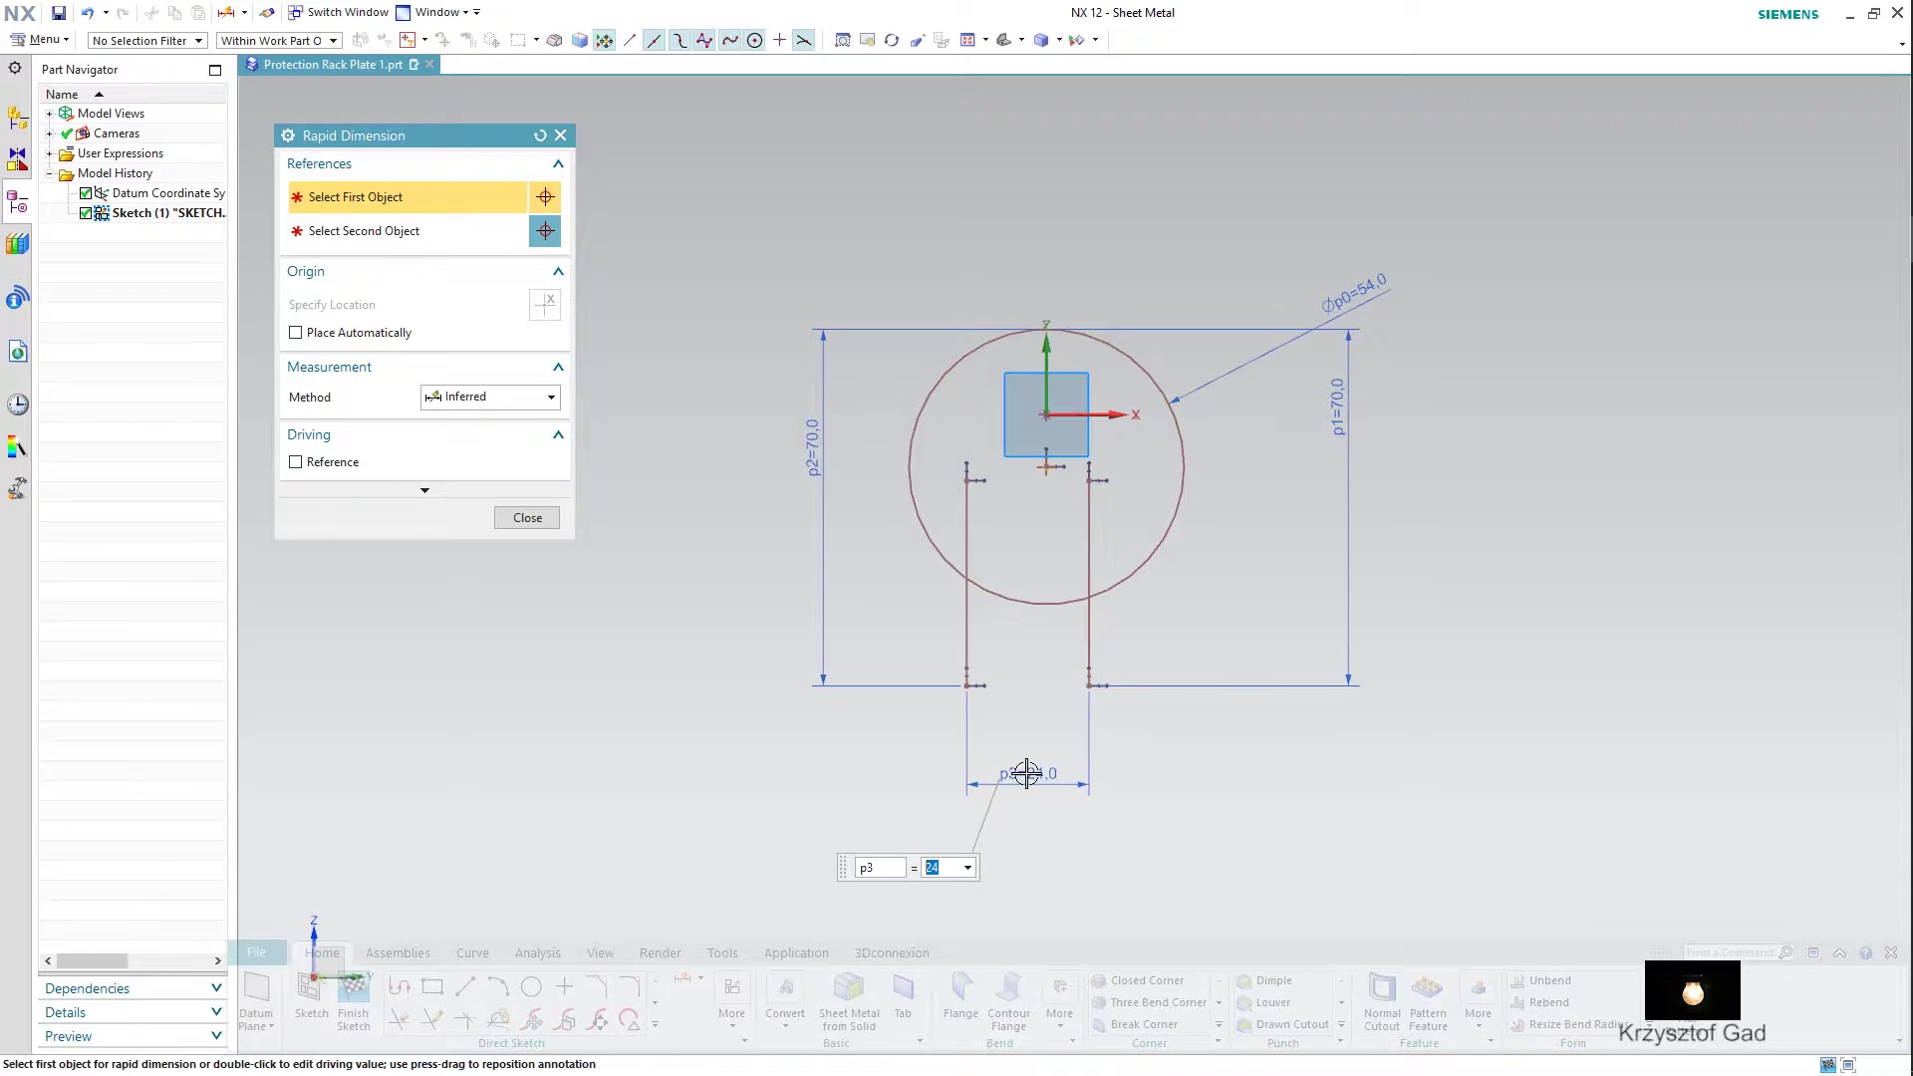
click(1086, 632)
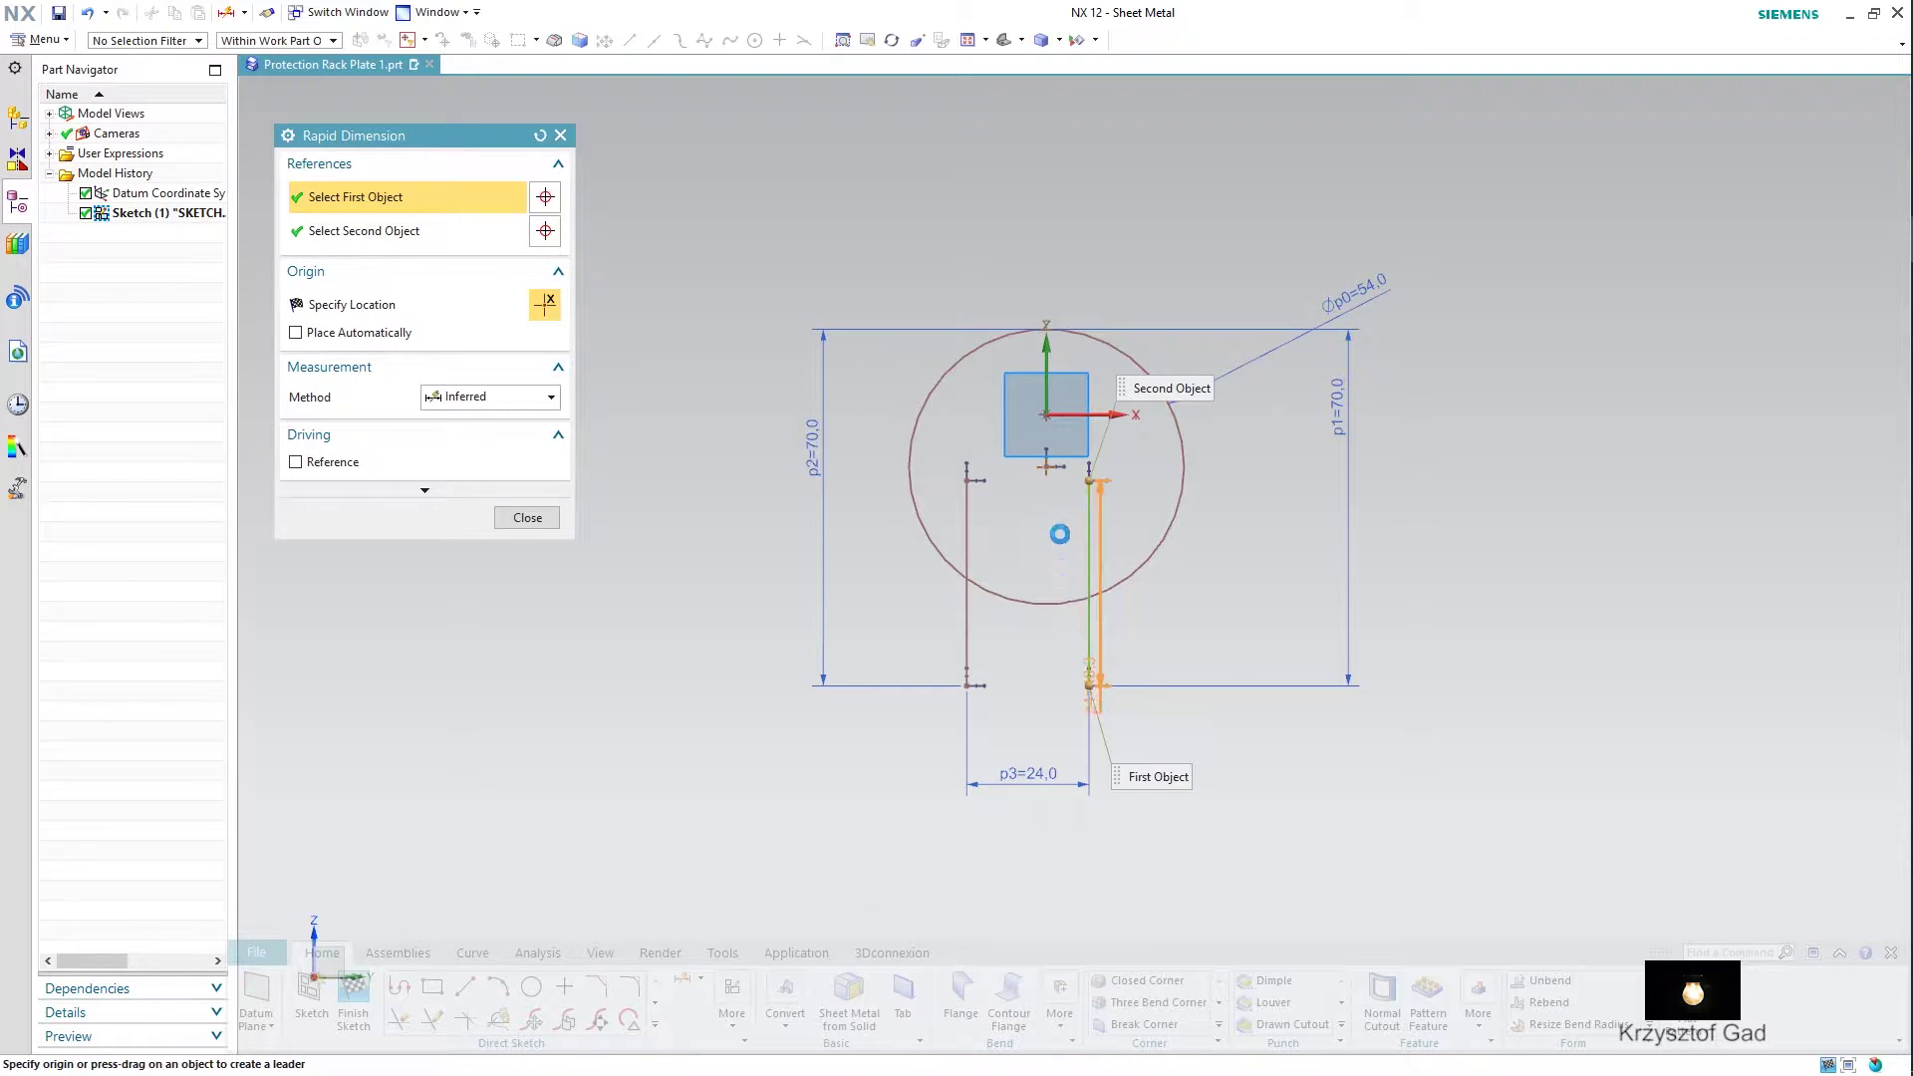
click(1045, 628)
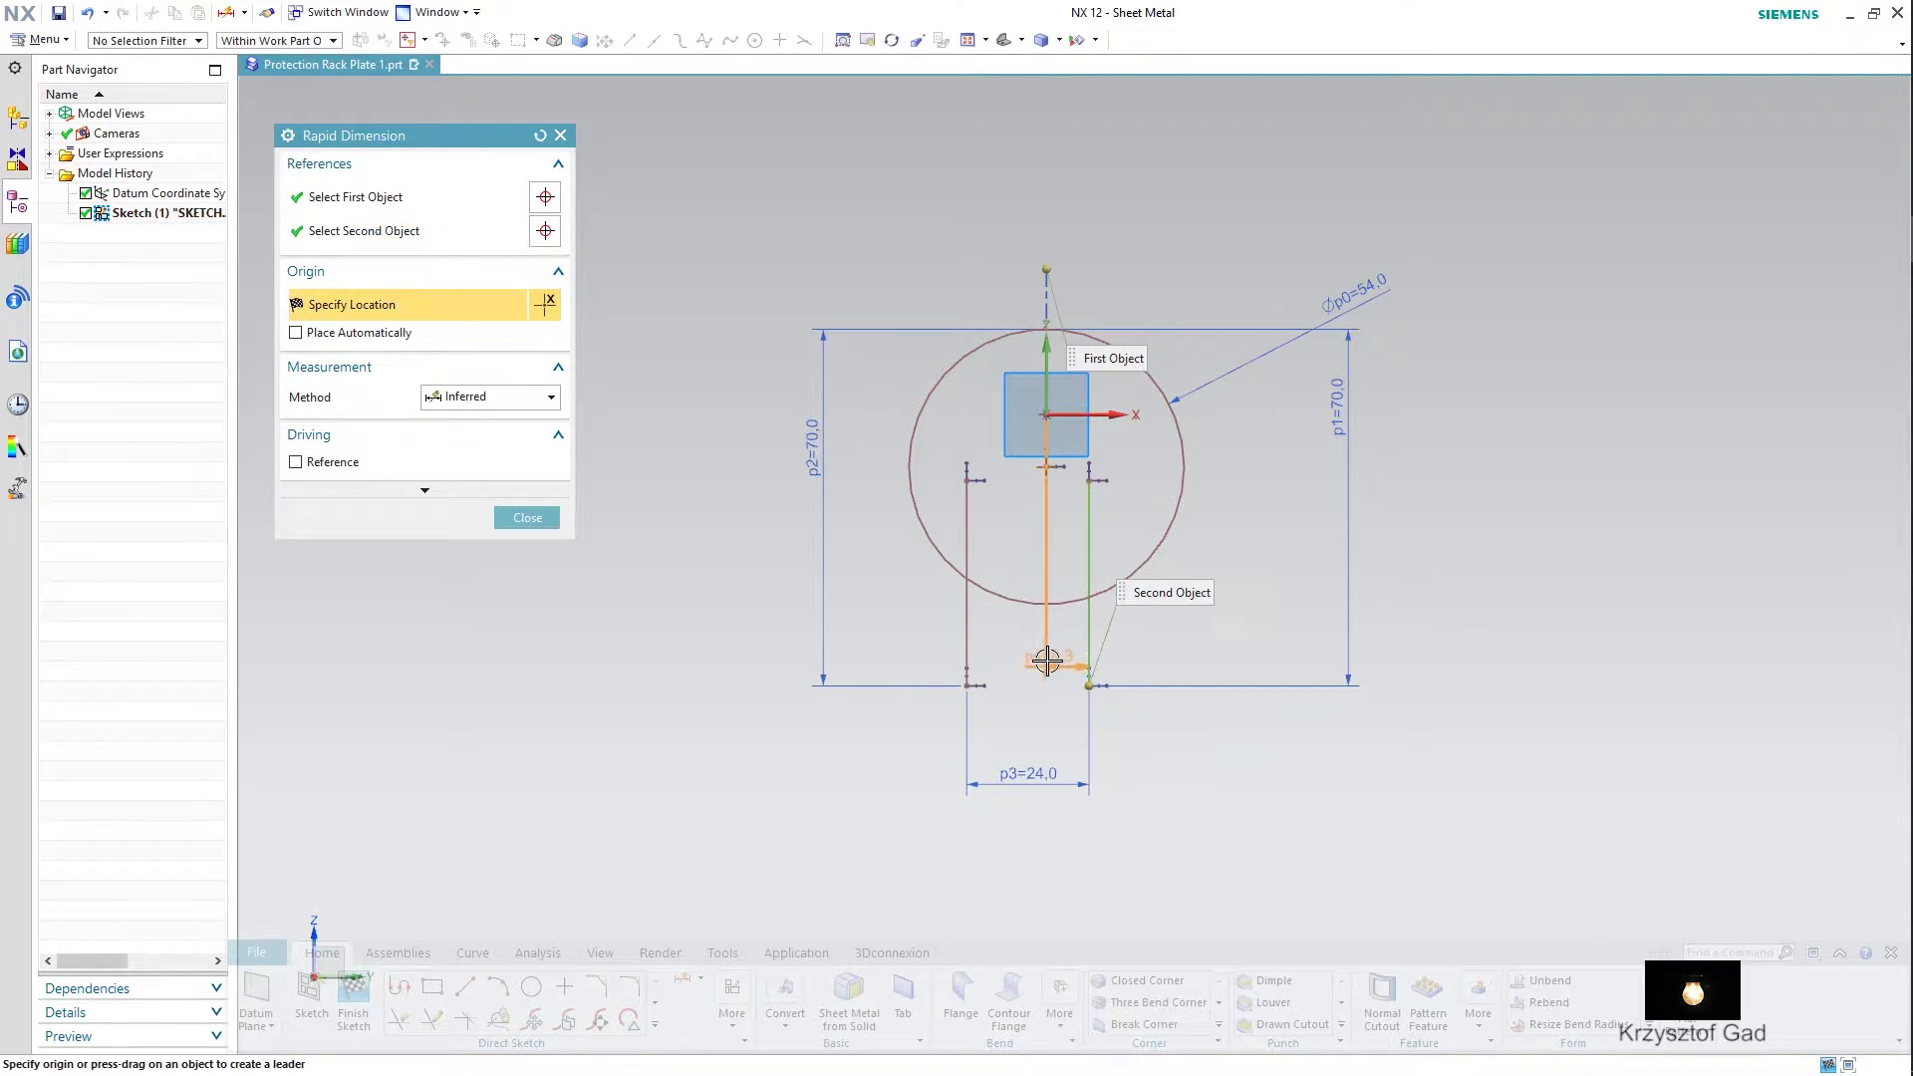
click(1015, 732)
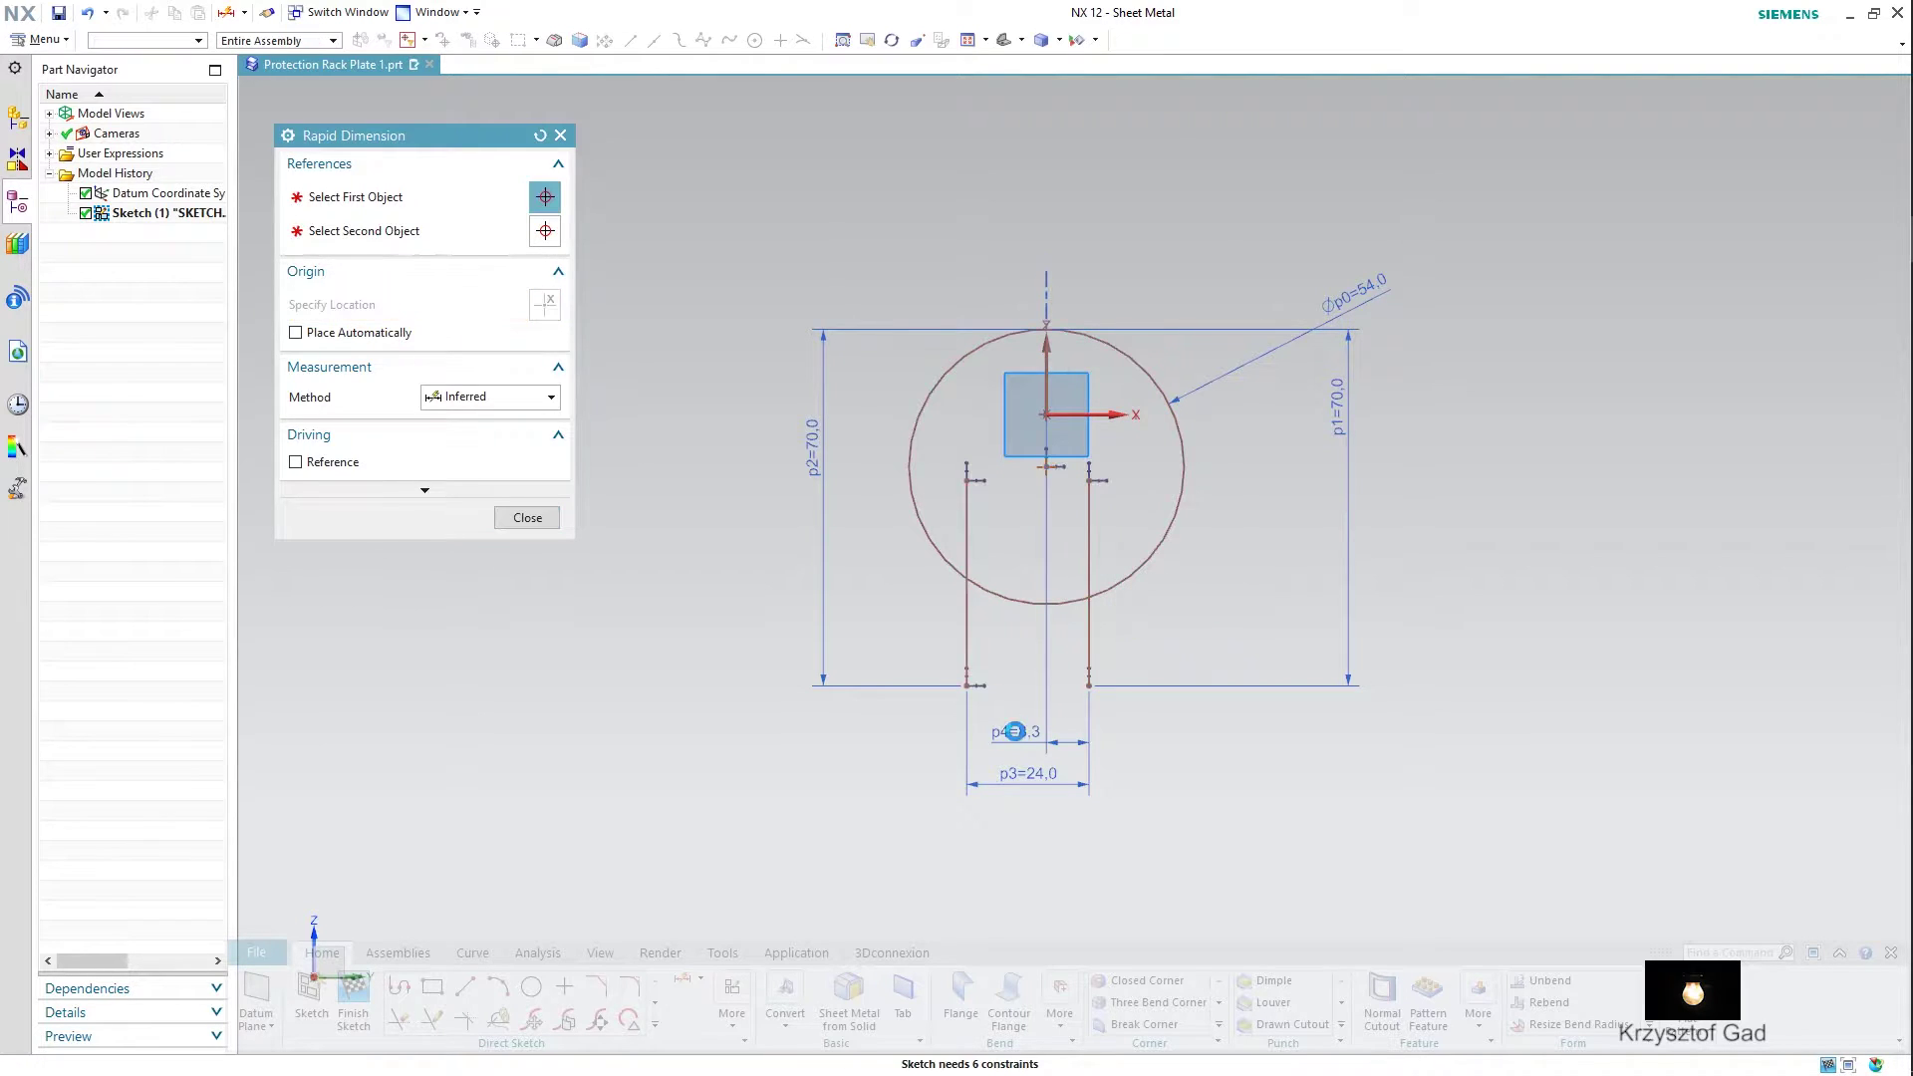
text(12)
key(Return)
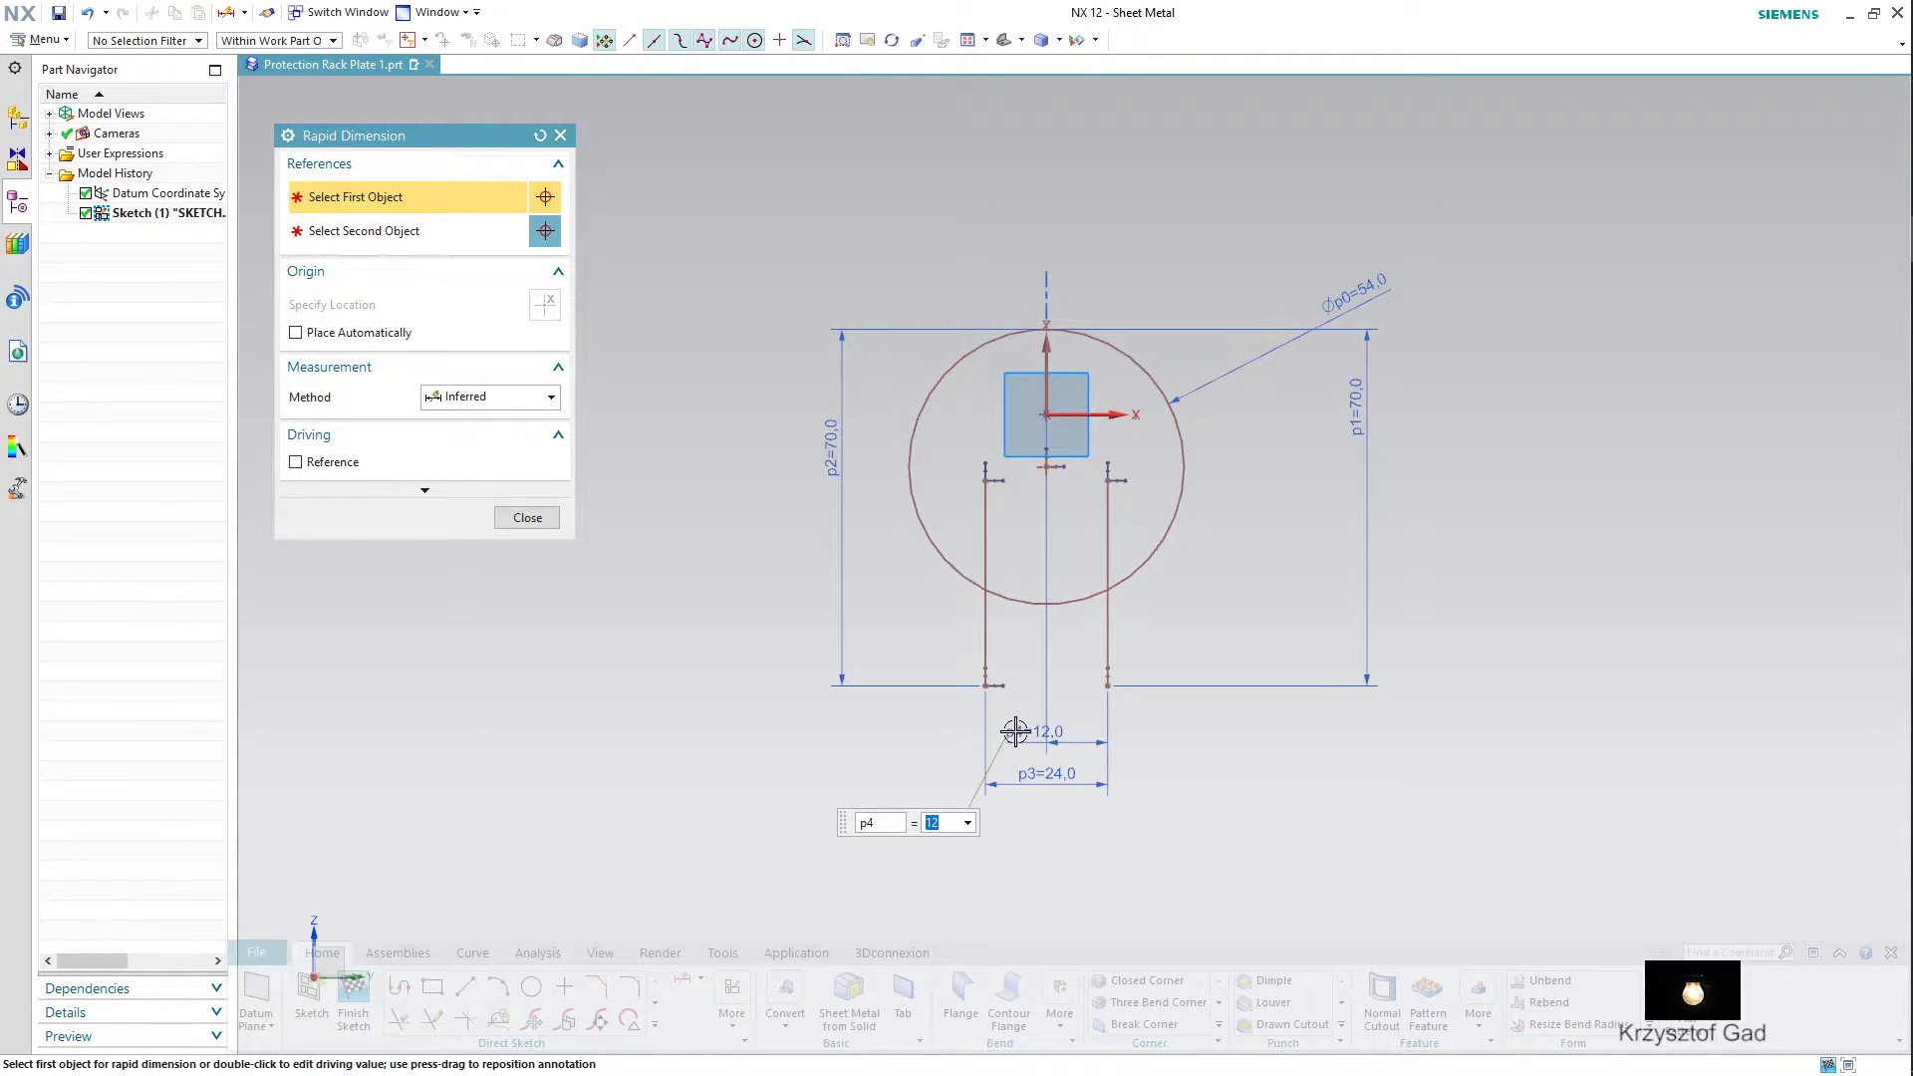
click(526, 519)
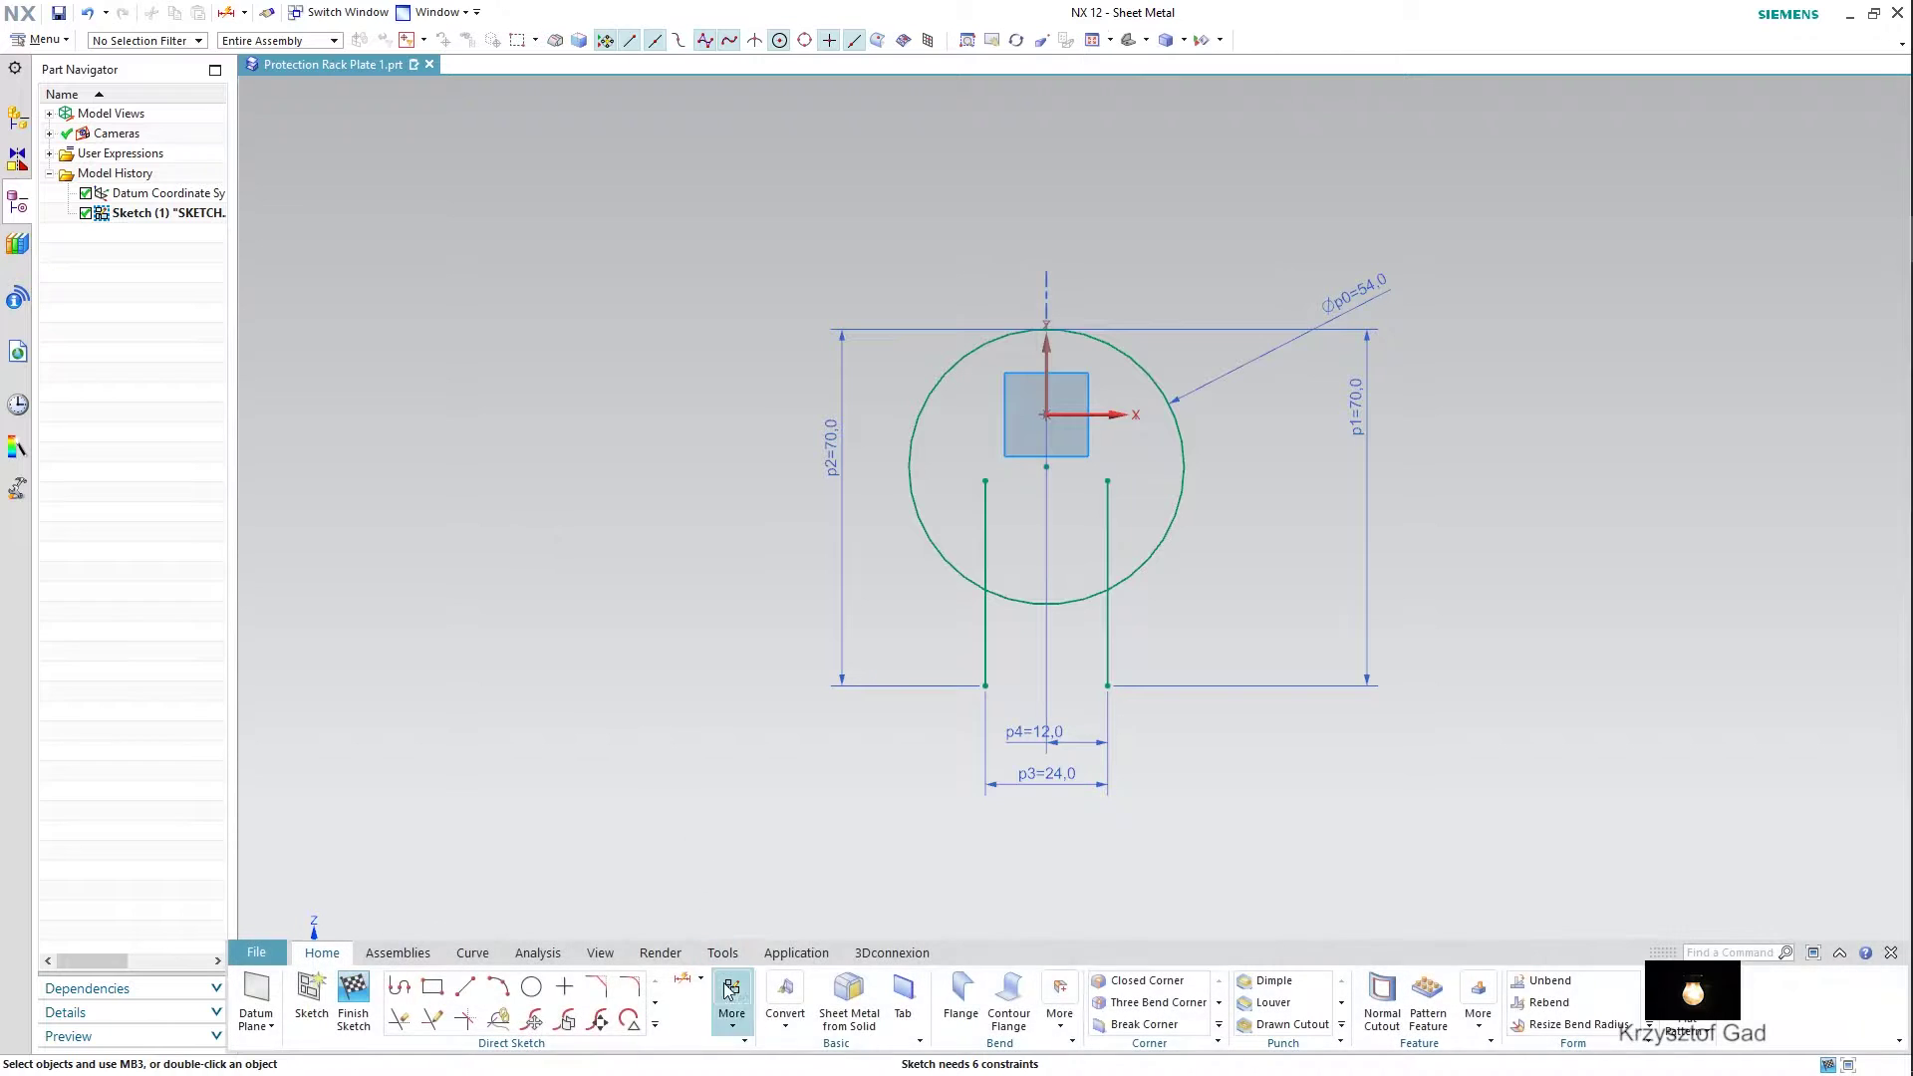
- Constrain the sketch point coincident with the sketch origin
right_click(777, 790)
click(788, 737)
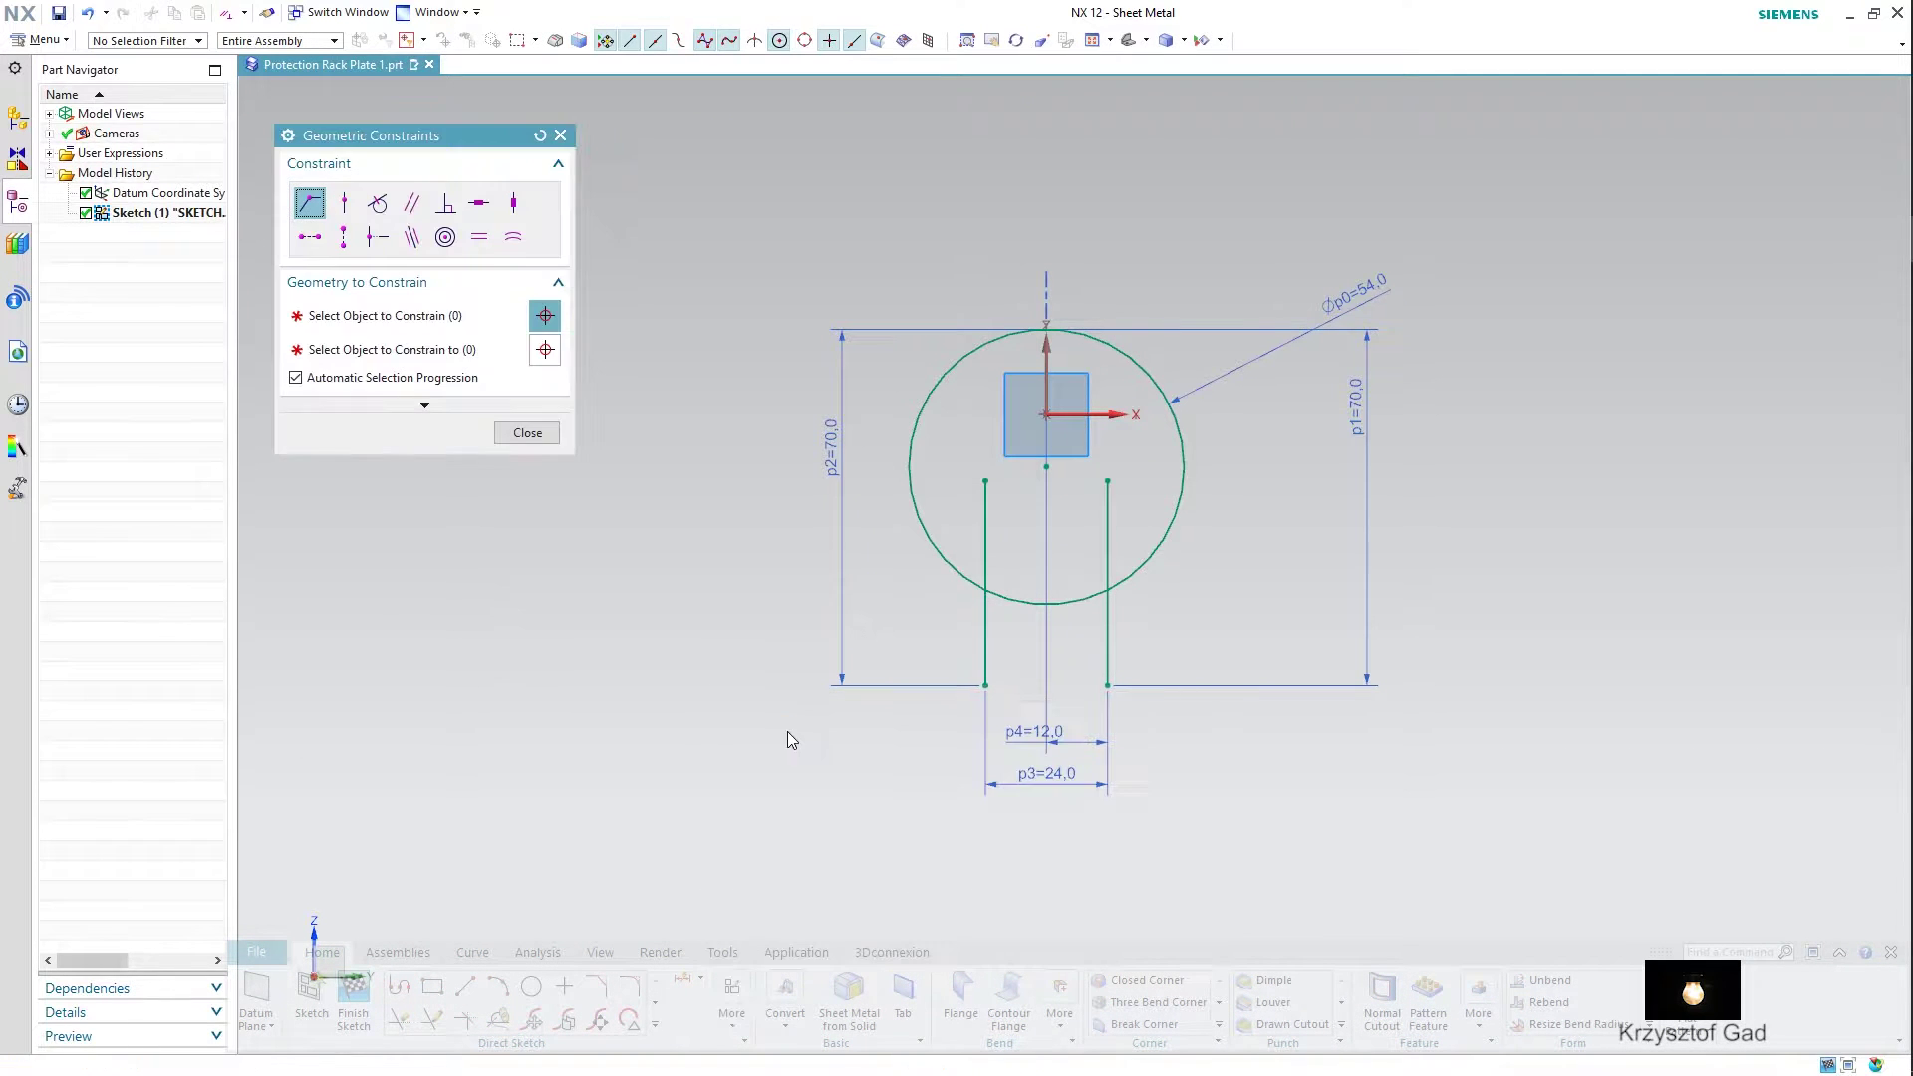
click(1045, 464)
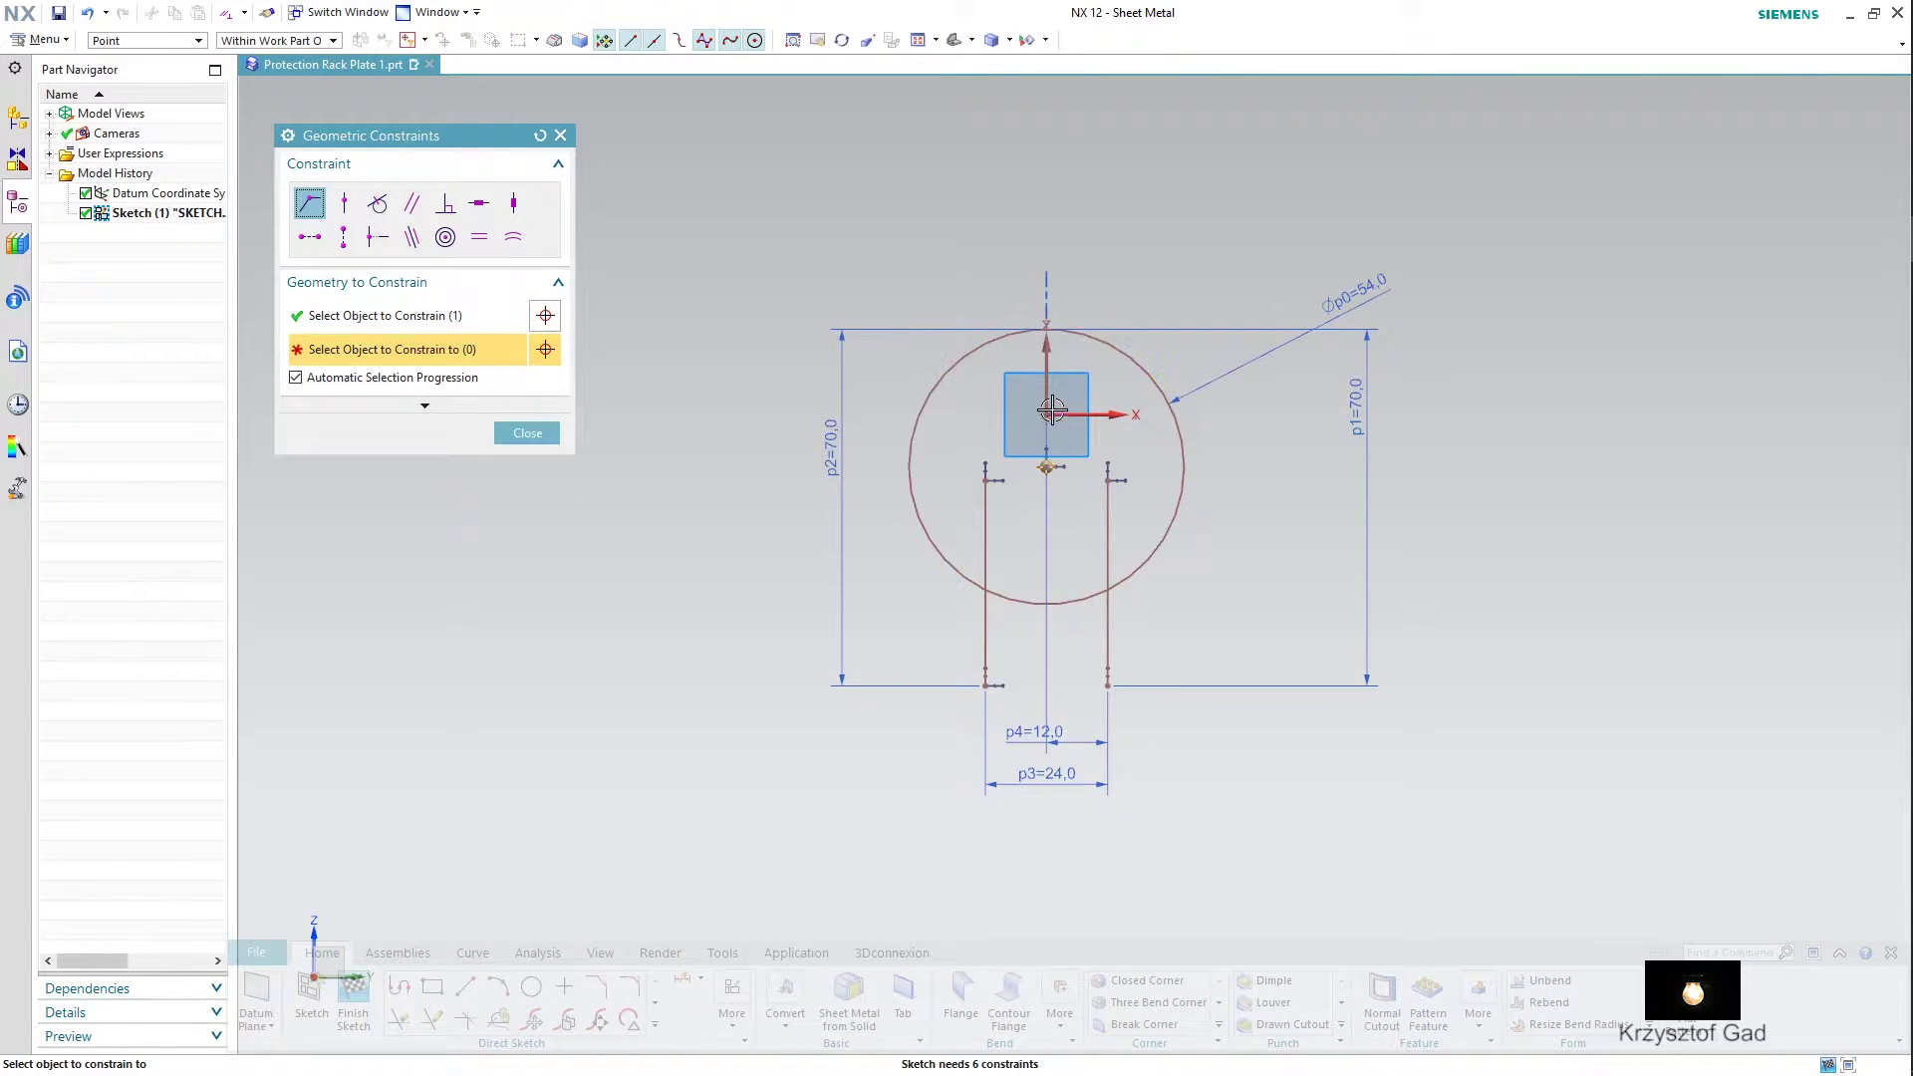
click(1043, 415)
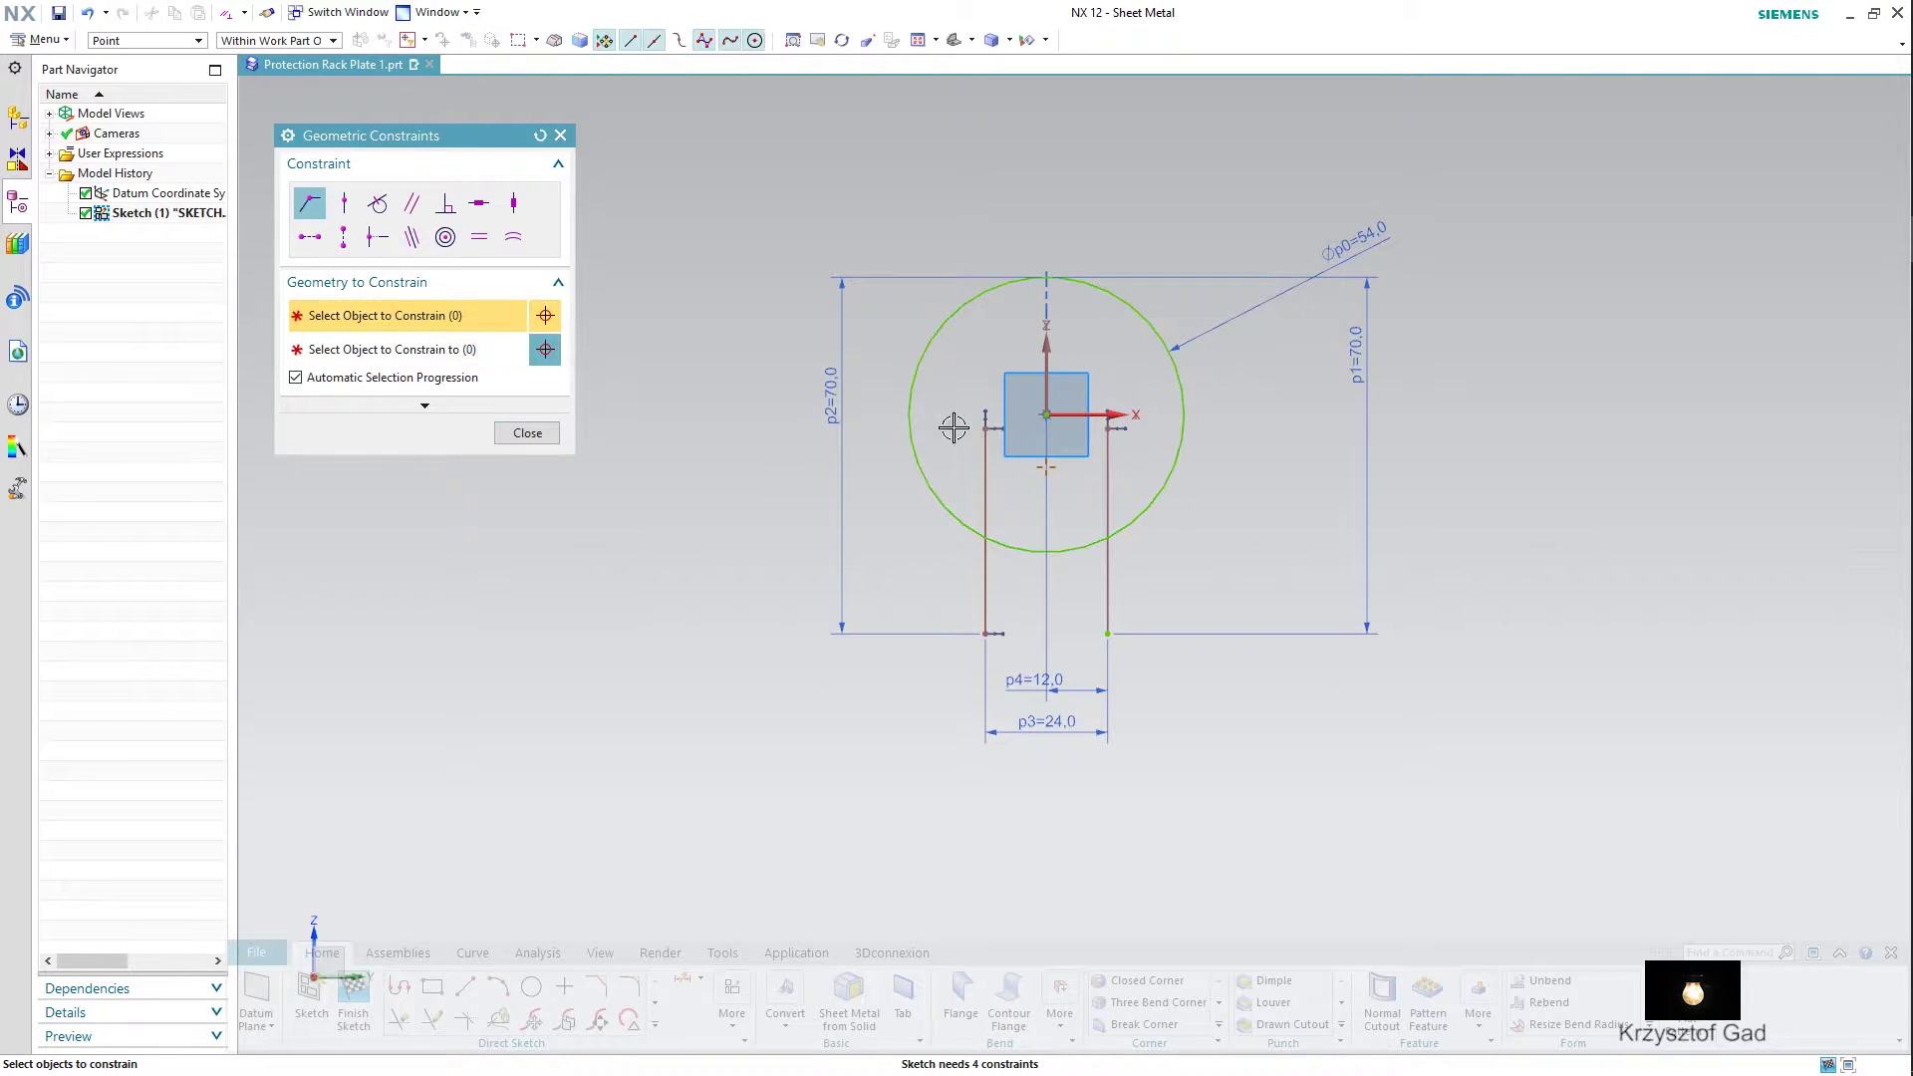
click(551, 436)
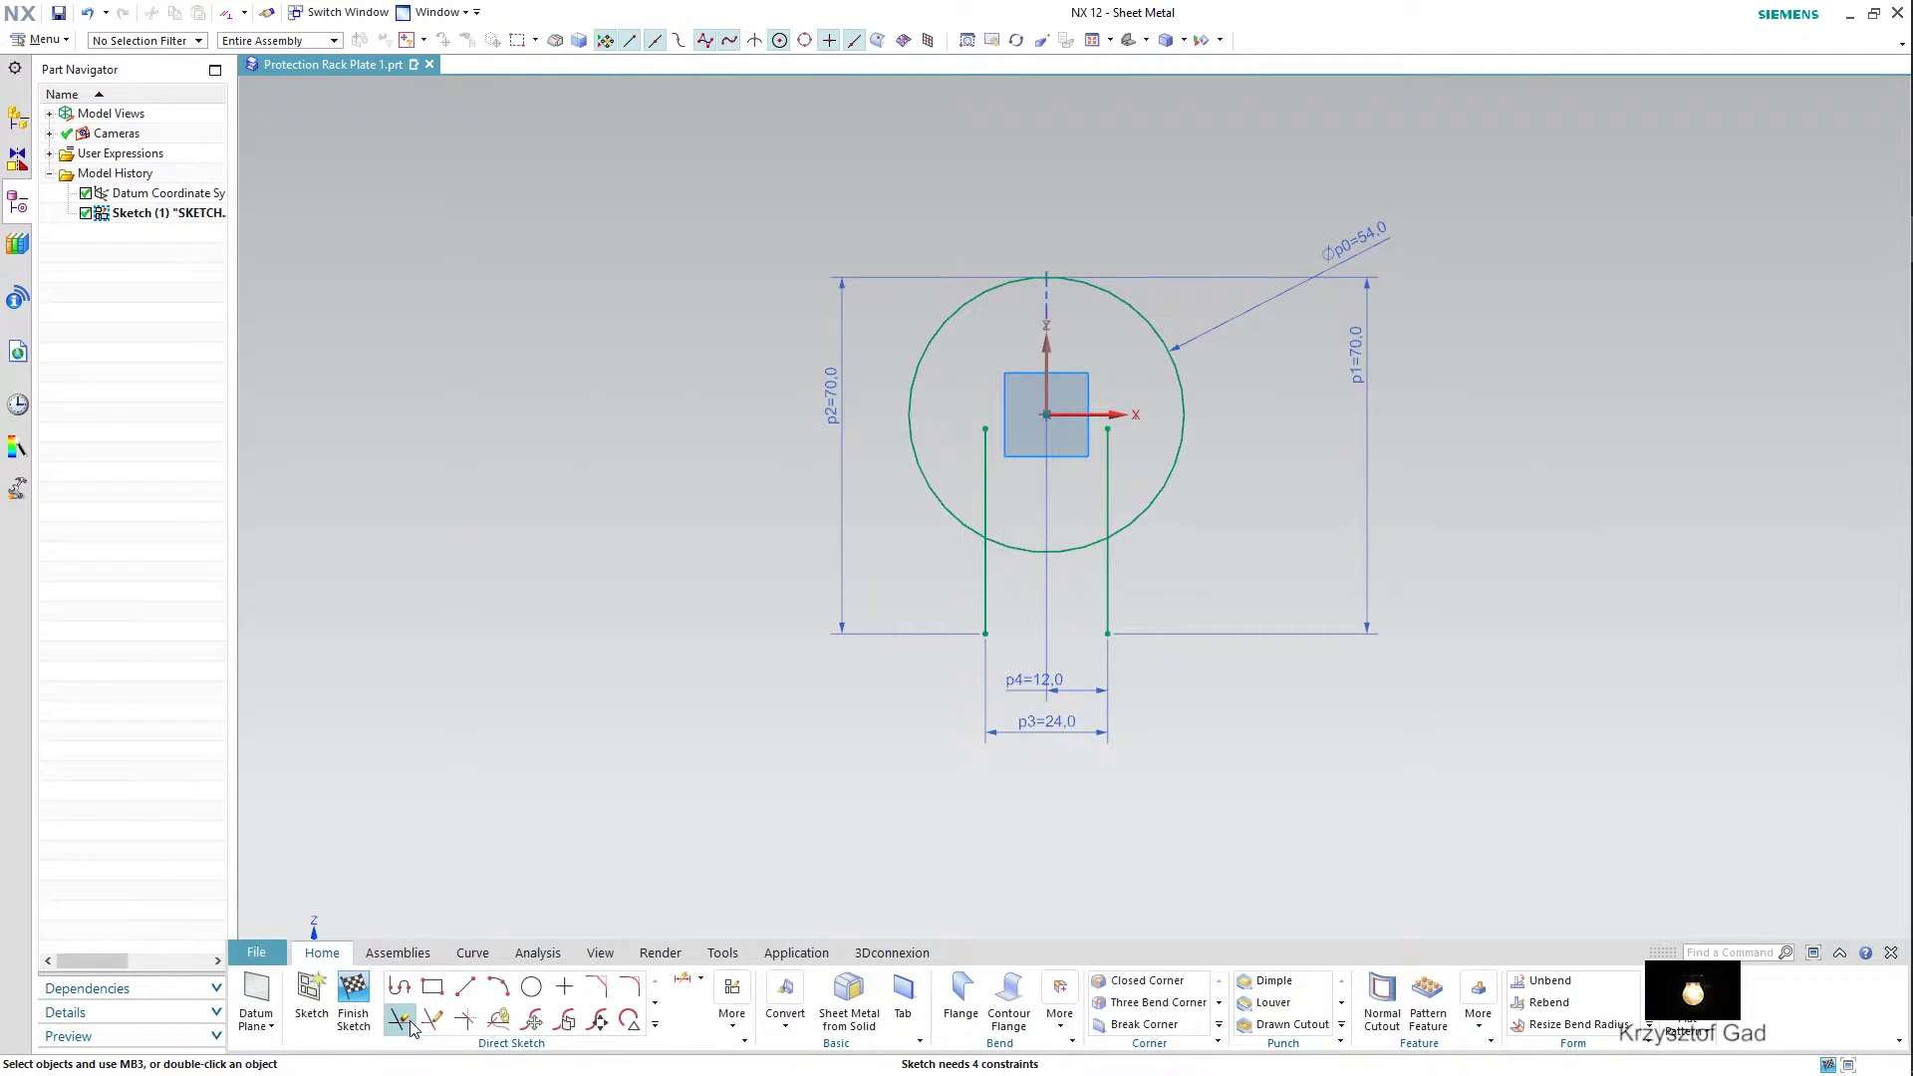
- Quick-trim the circle's bottom arc and excess line ends into a keyhole outline
click(400, 1018)
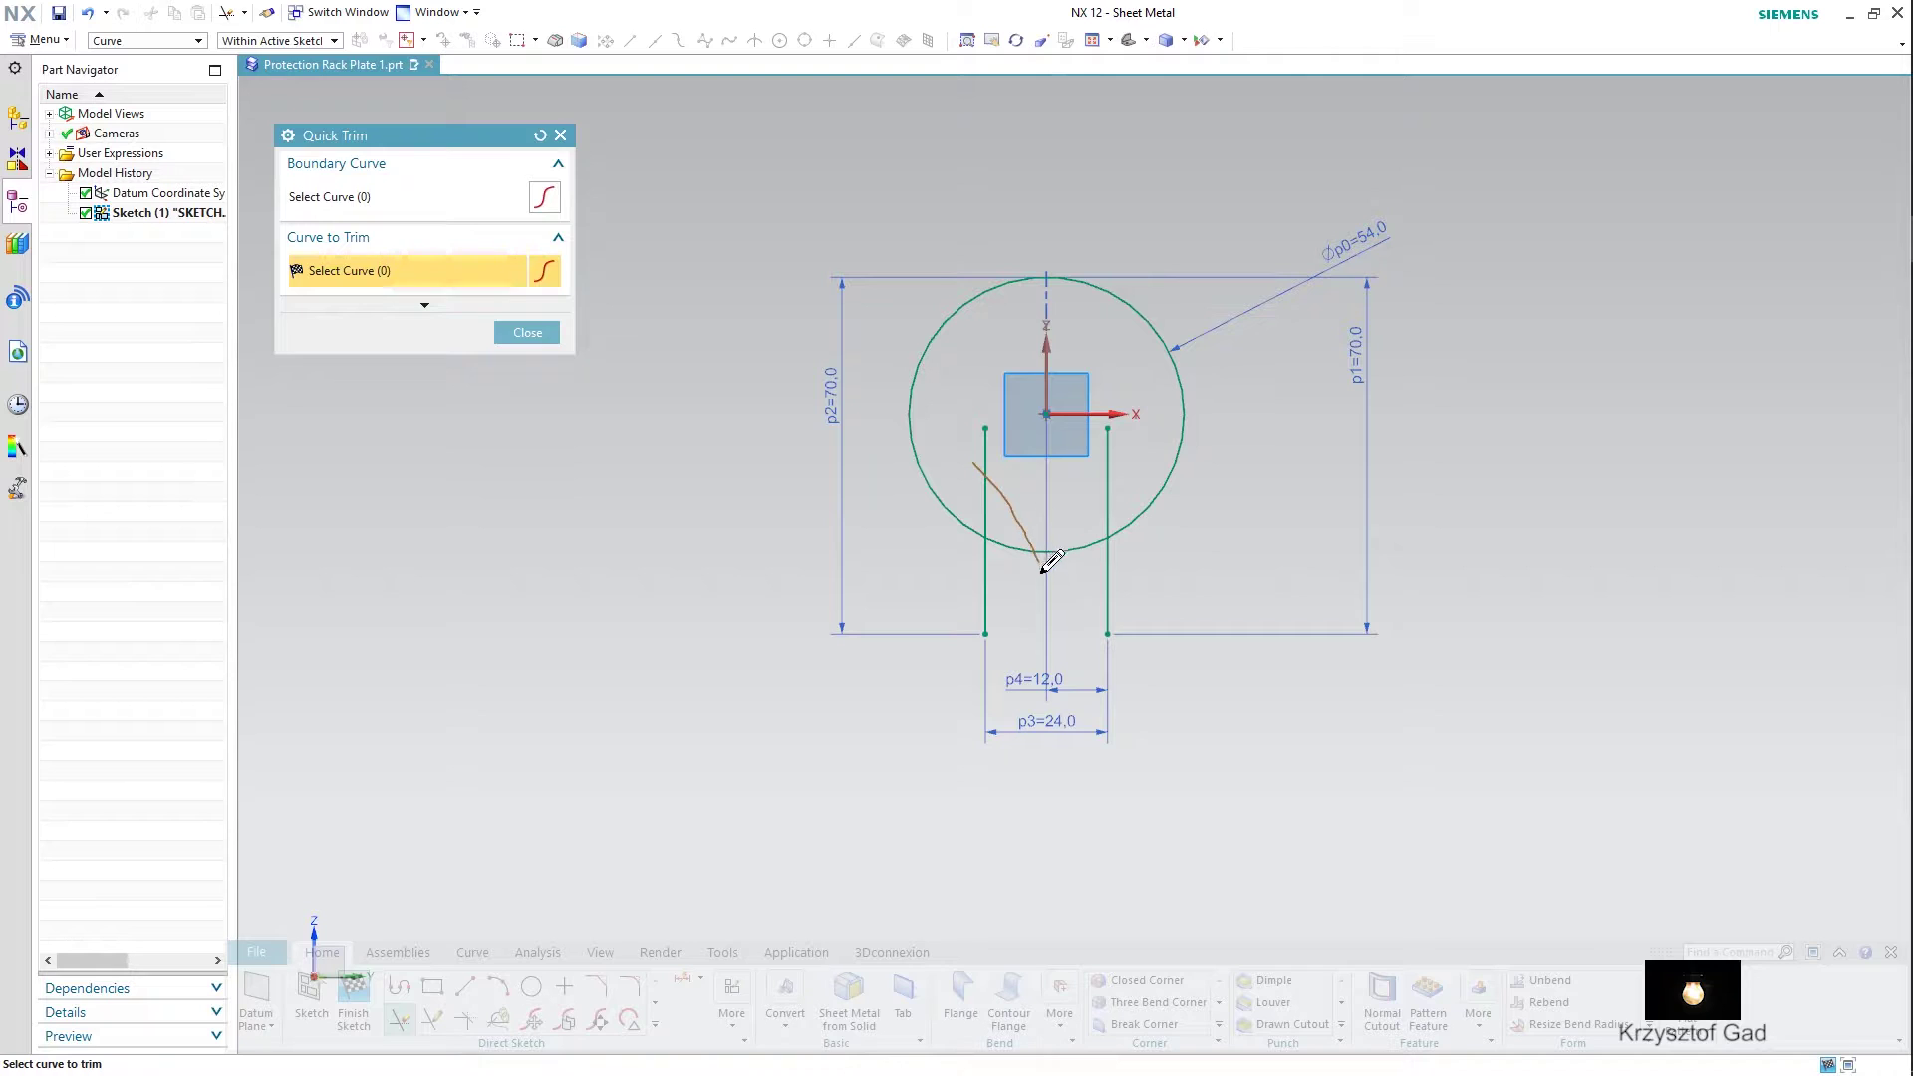
drag(1092, 533, 1139, 451)
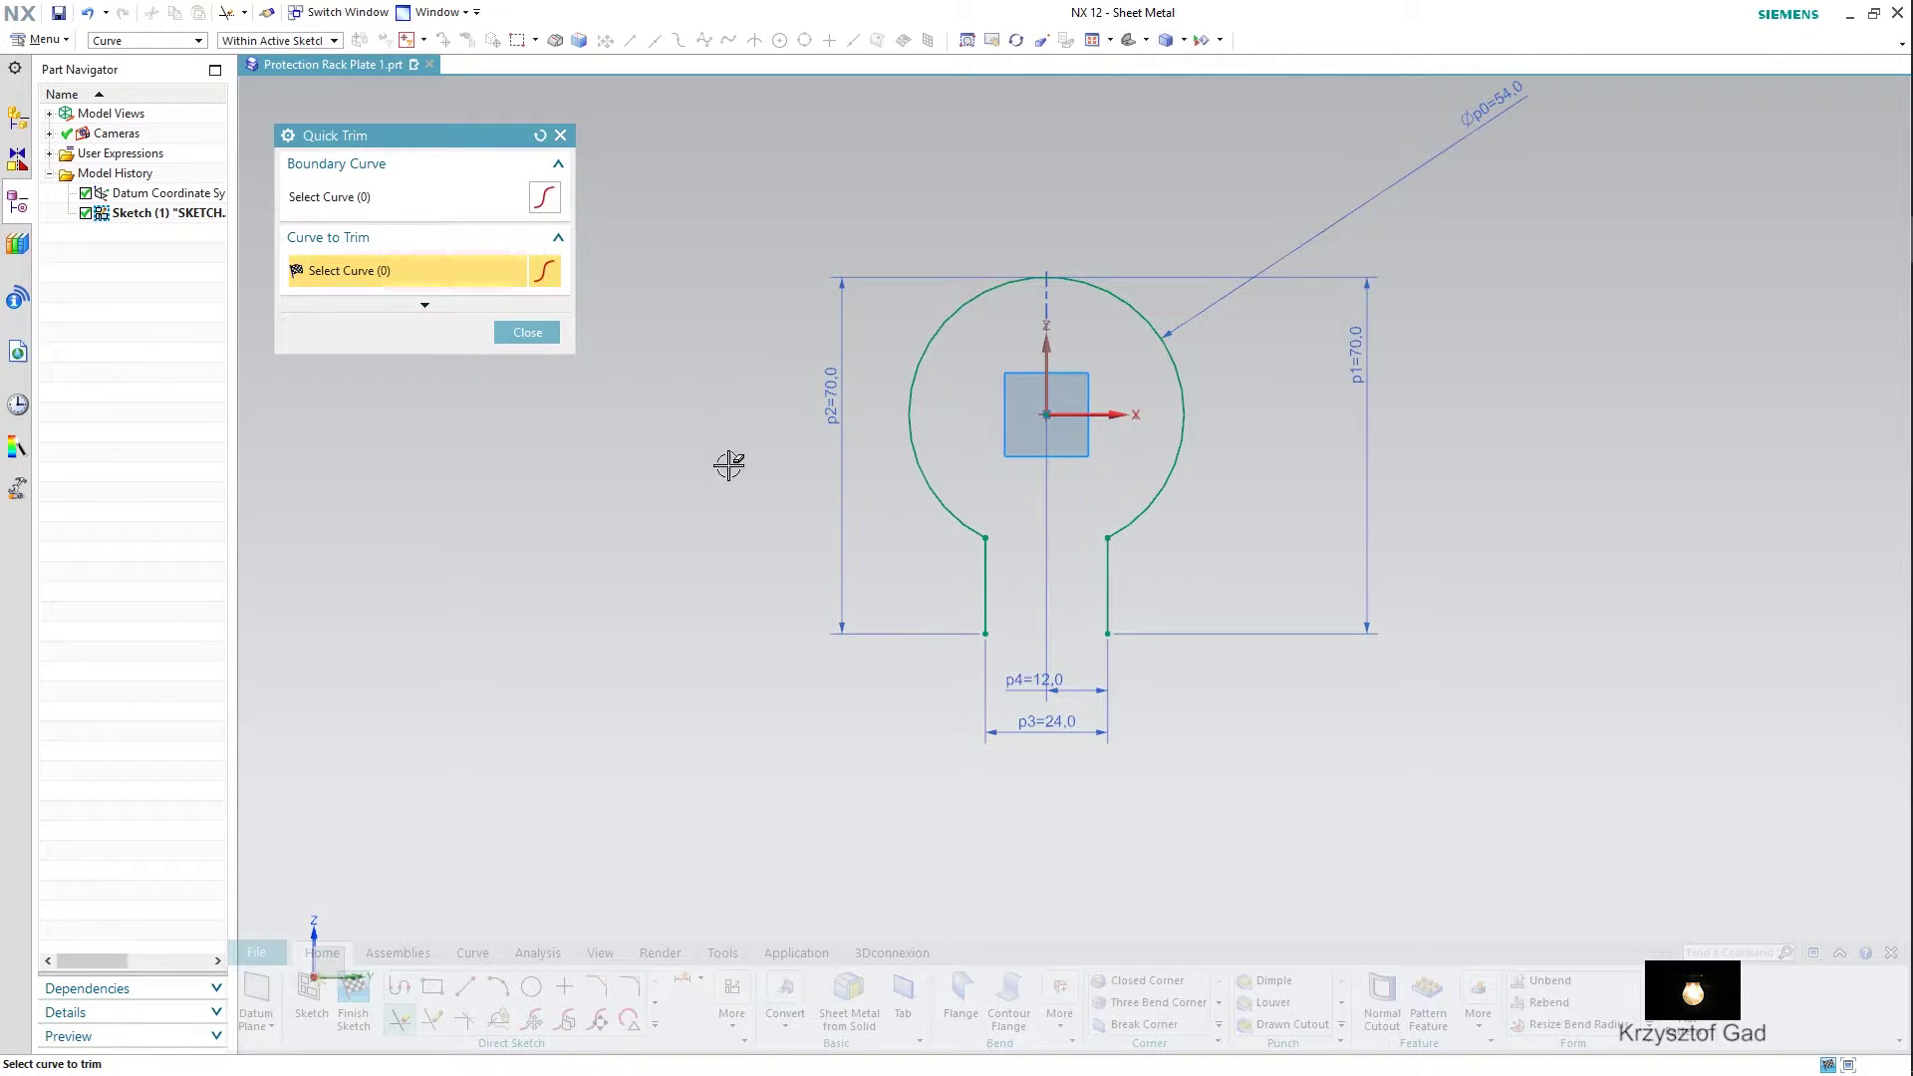
click(553, 339)
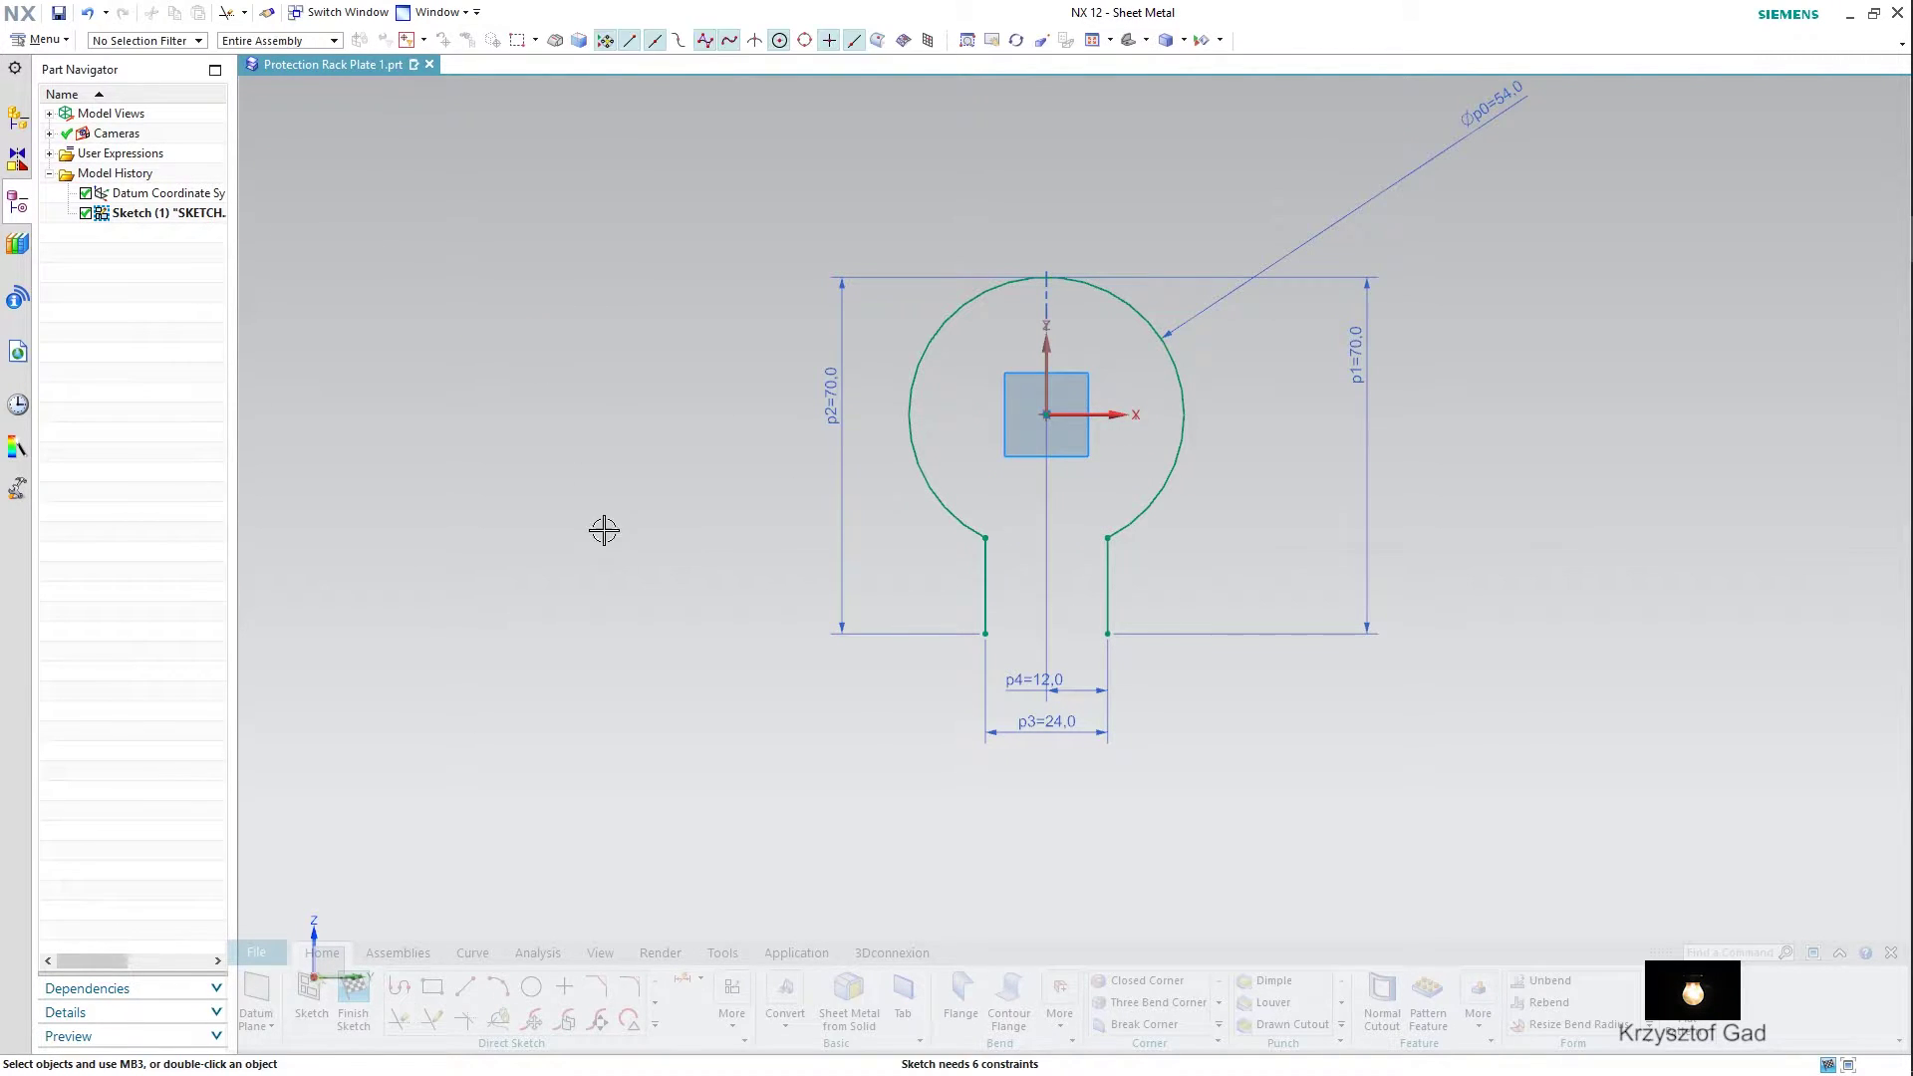
- Add R7 fillets at both arc-to-line junctions and finish the sketch
click(634, 987)
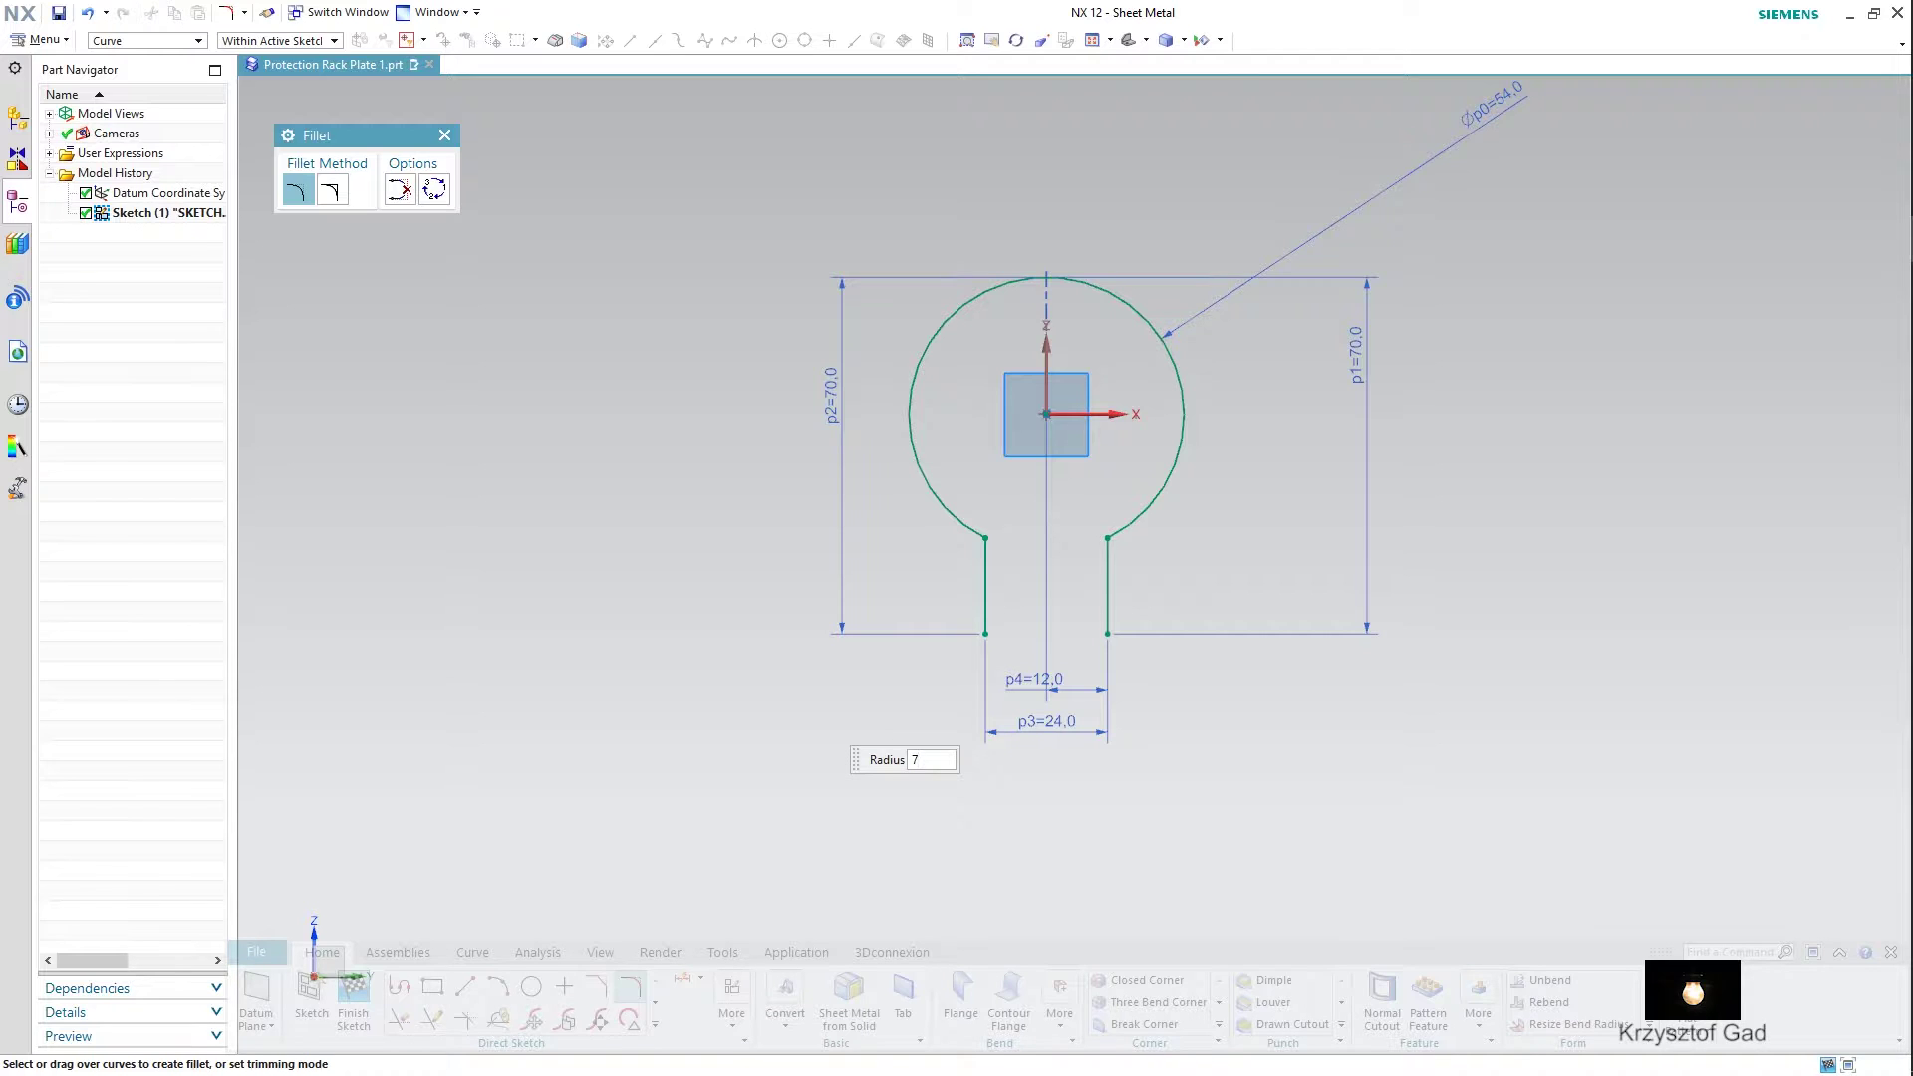
click(985, 537)
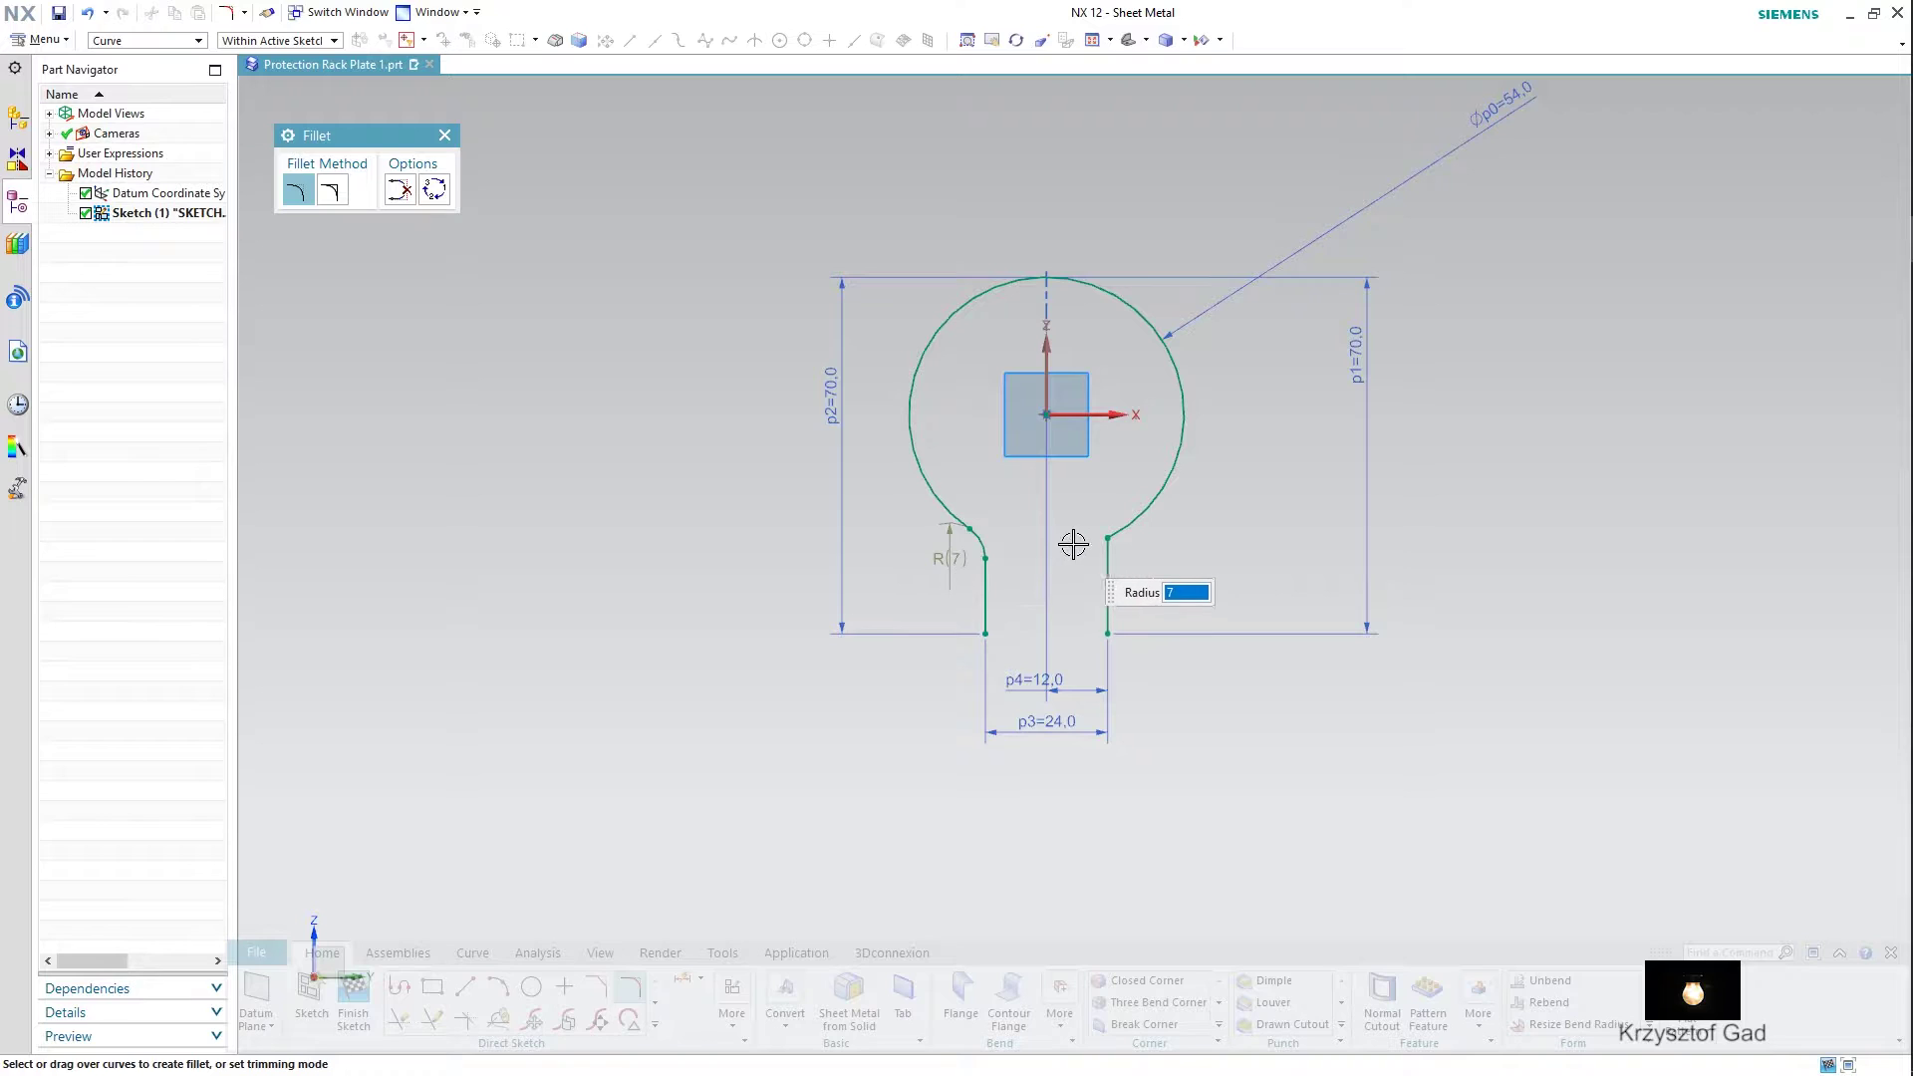
click(1108, 540)
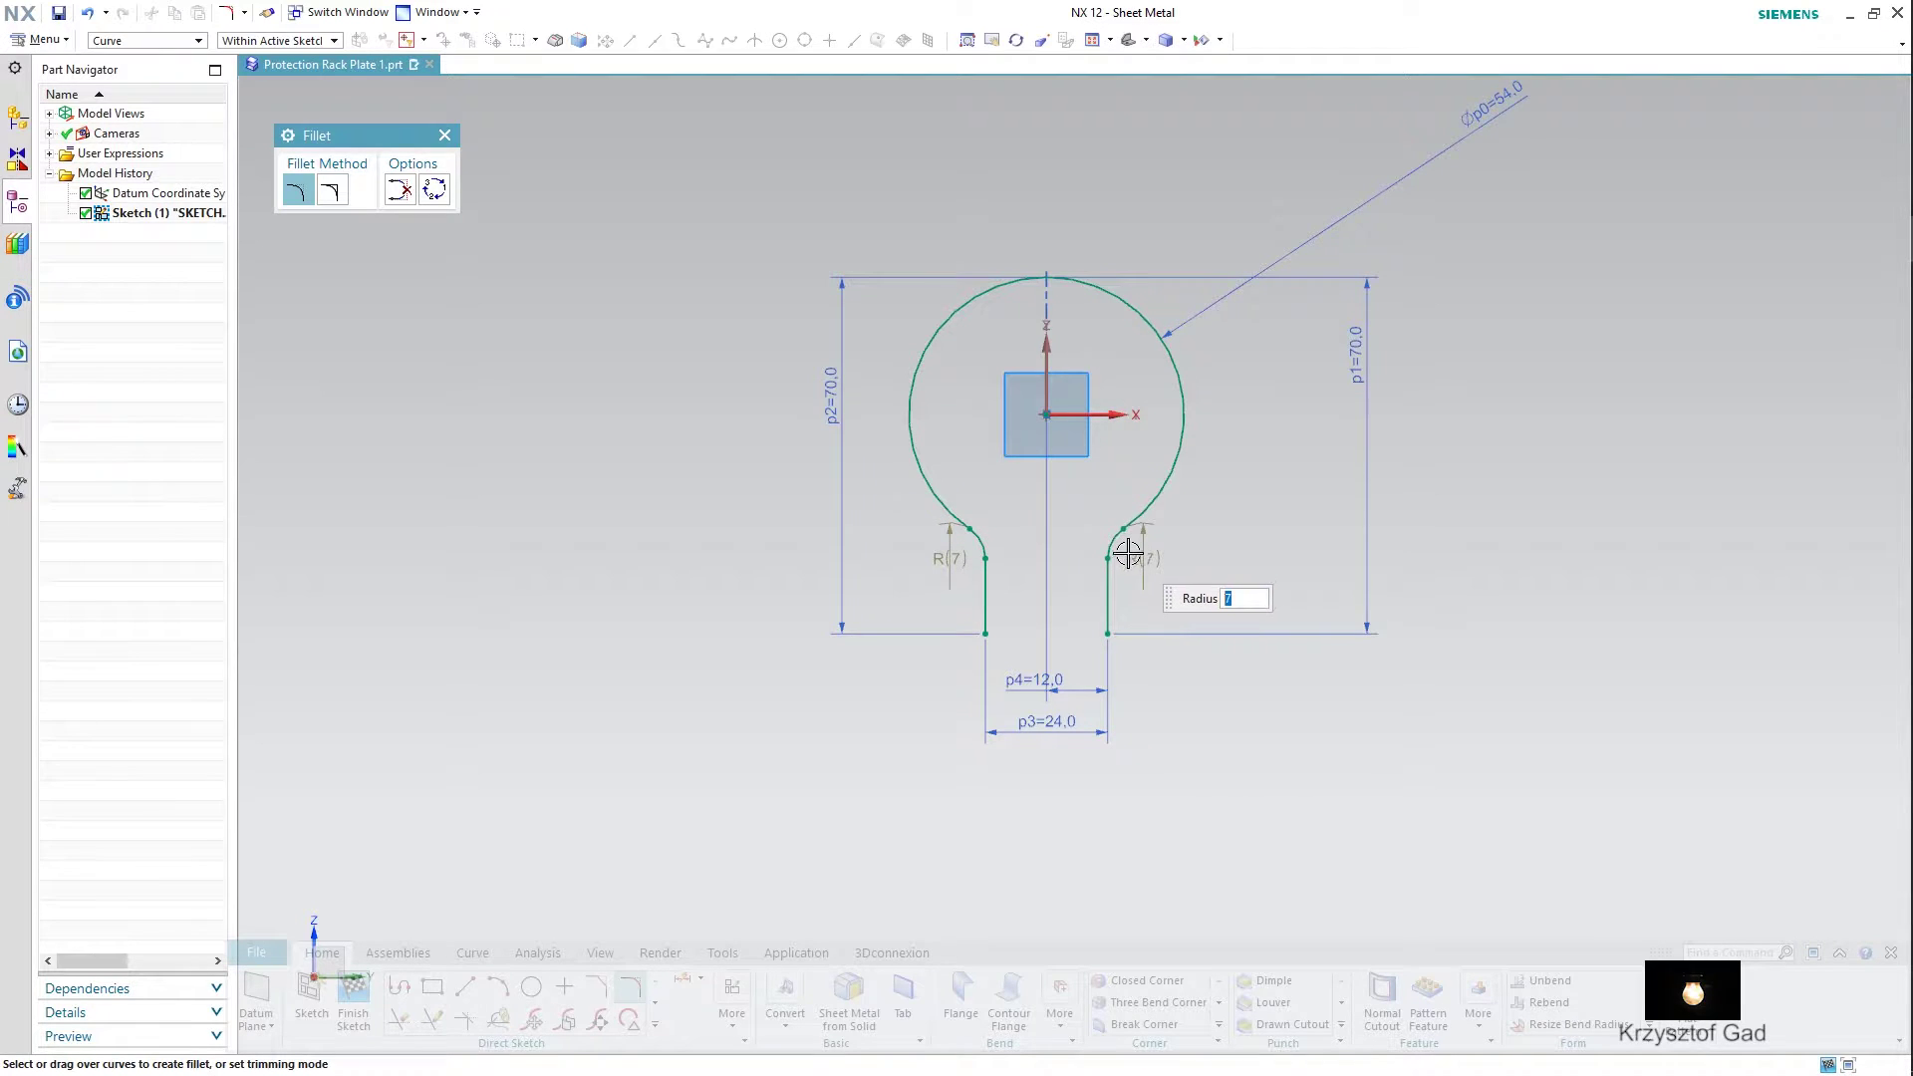
click(353, 1000)
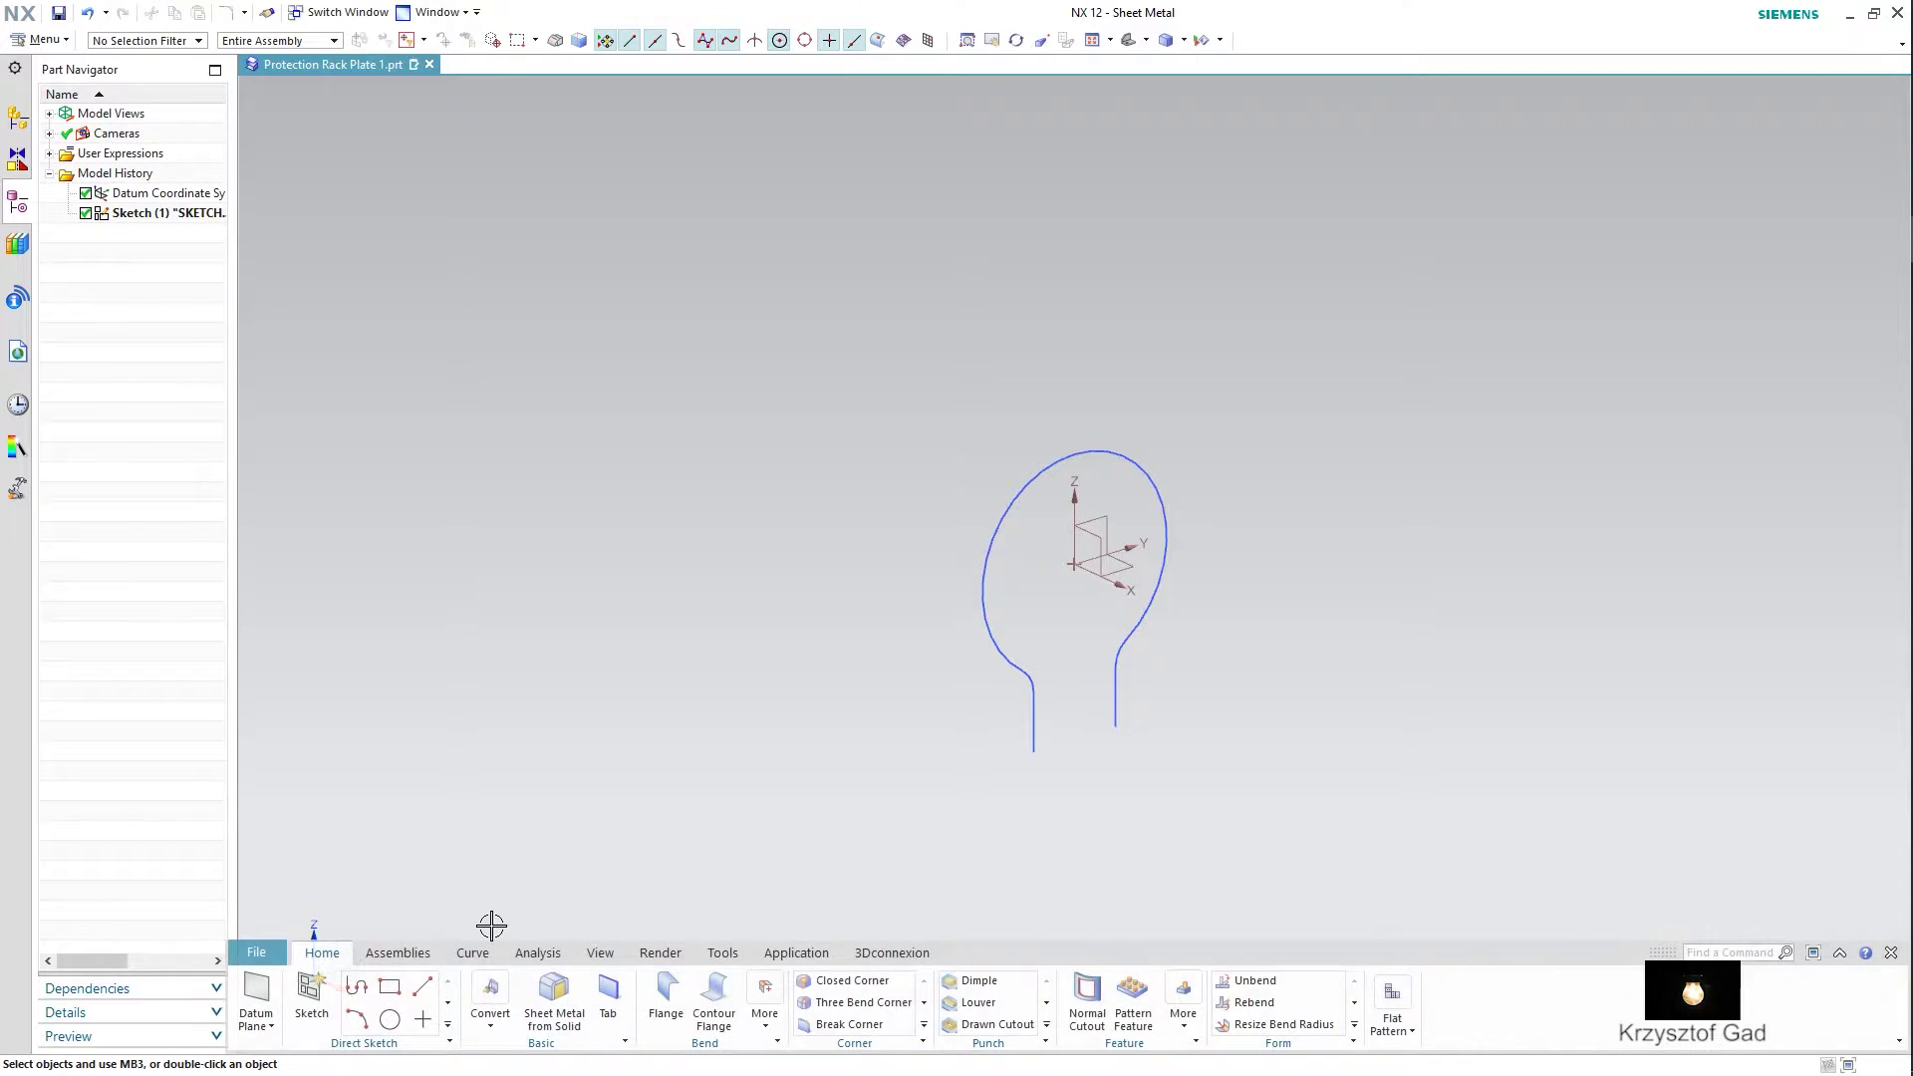
- Create a 2 mm thick, 10 mm wide contour flange from the keyhole sketch
click(709, 1013)
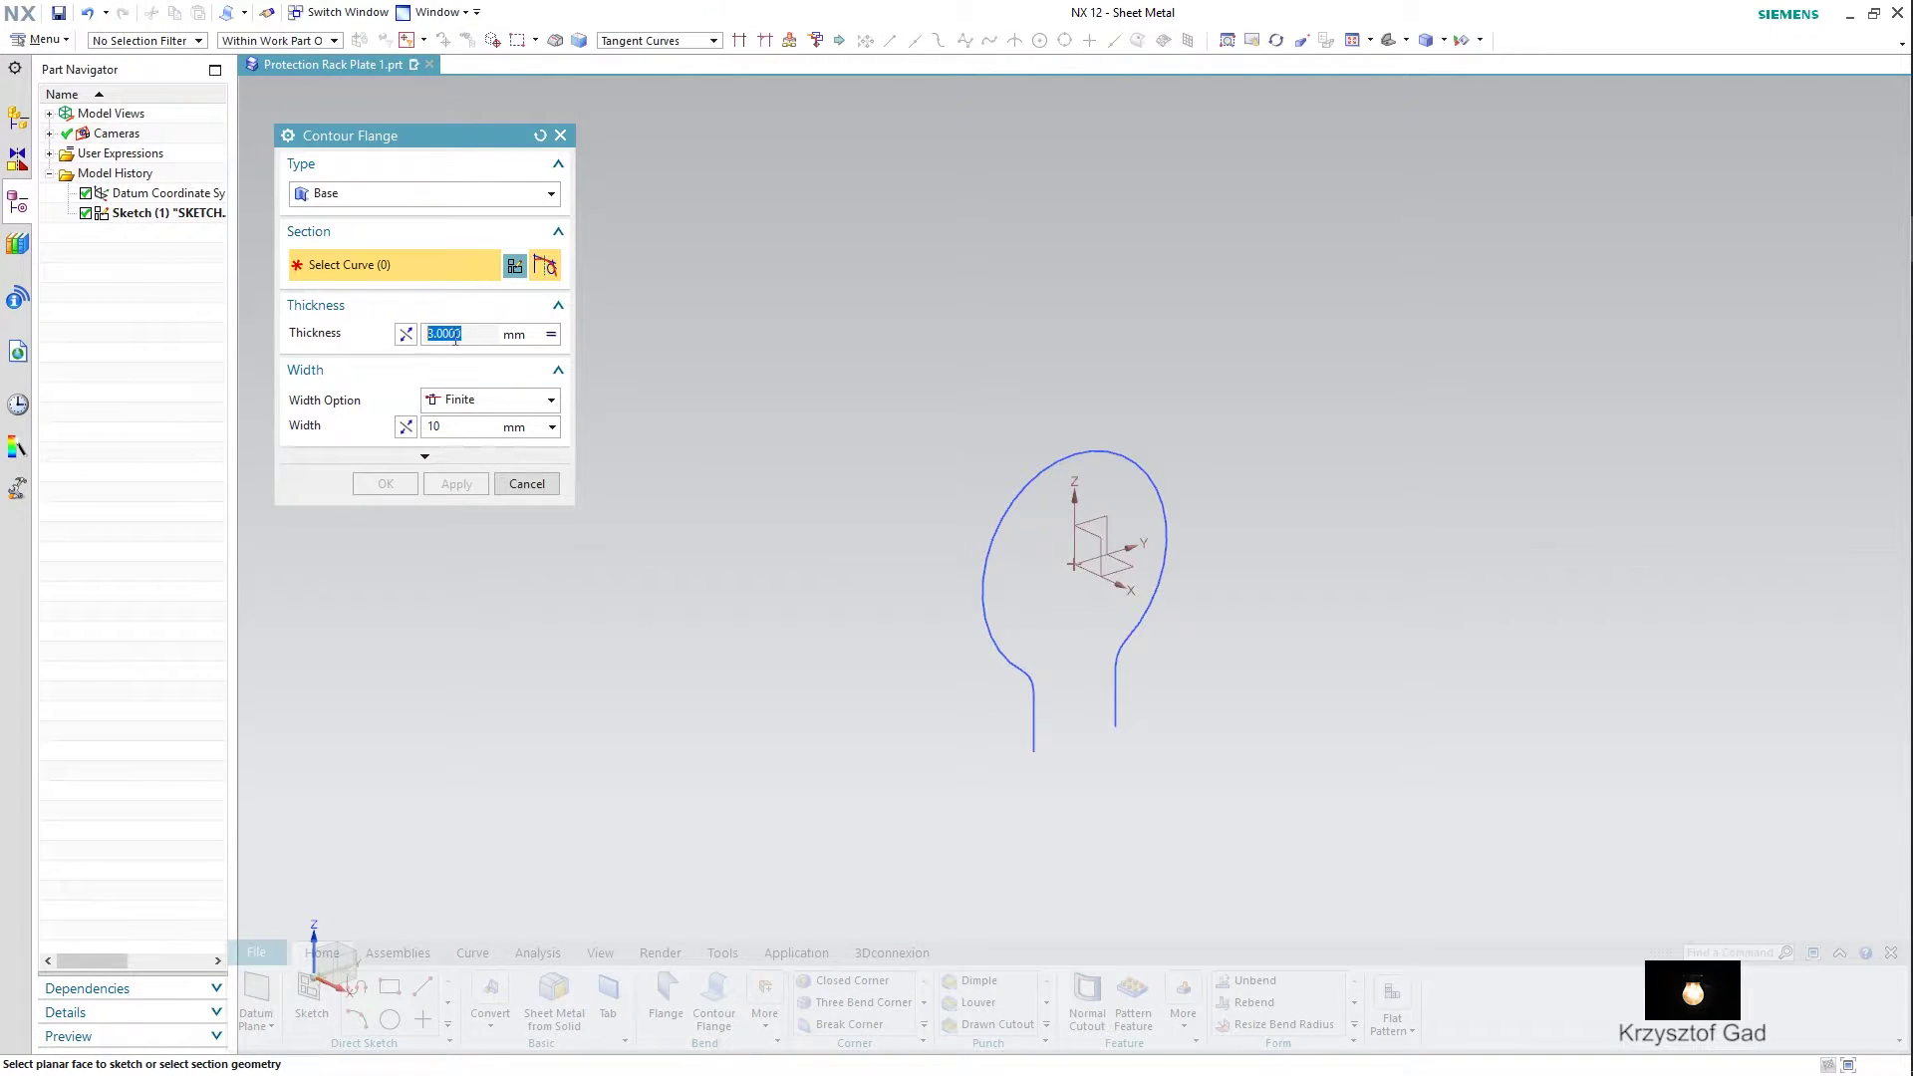
click(552, 335)
click(598, 361)
click(1037, 717)
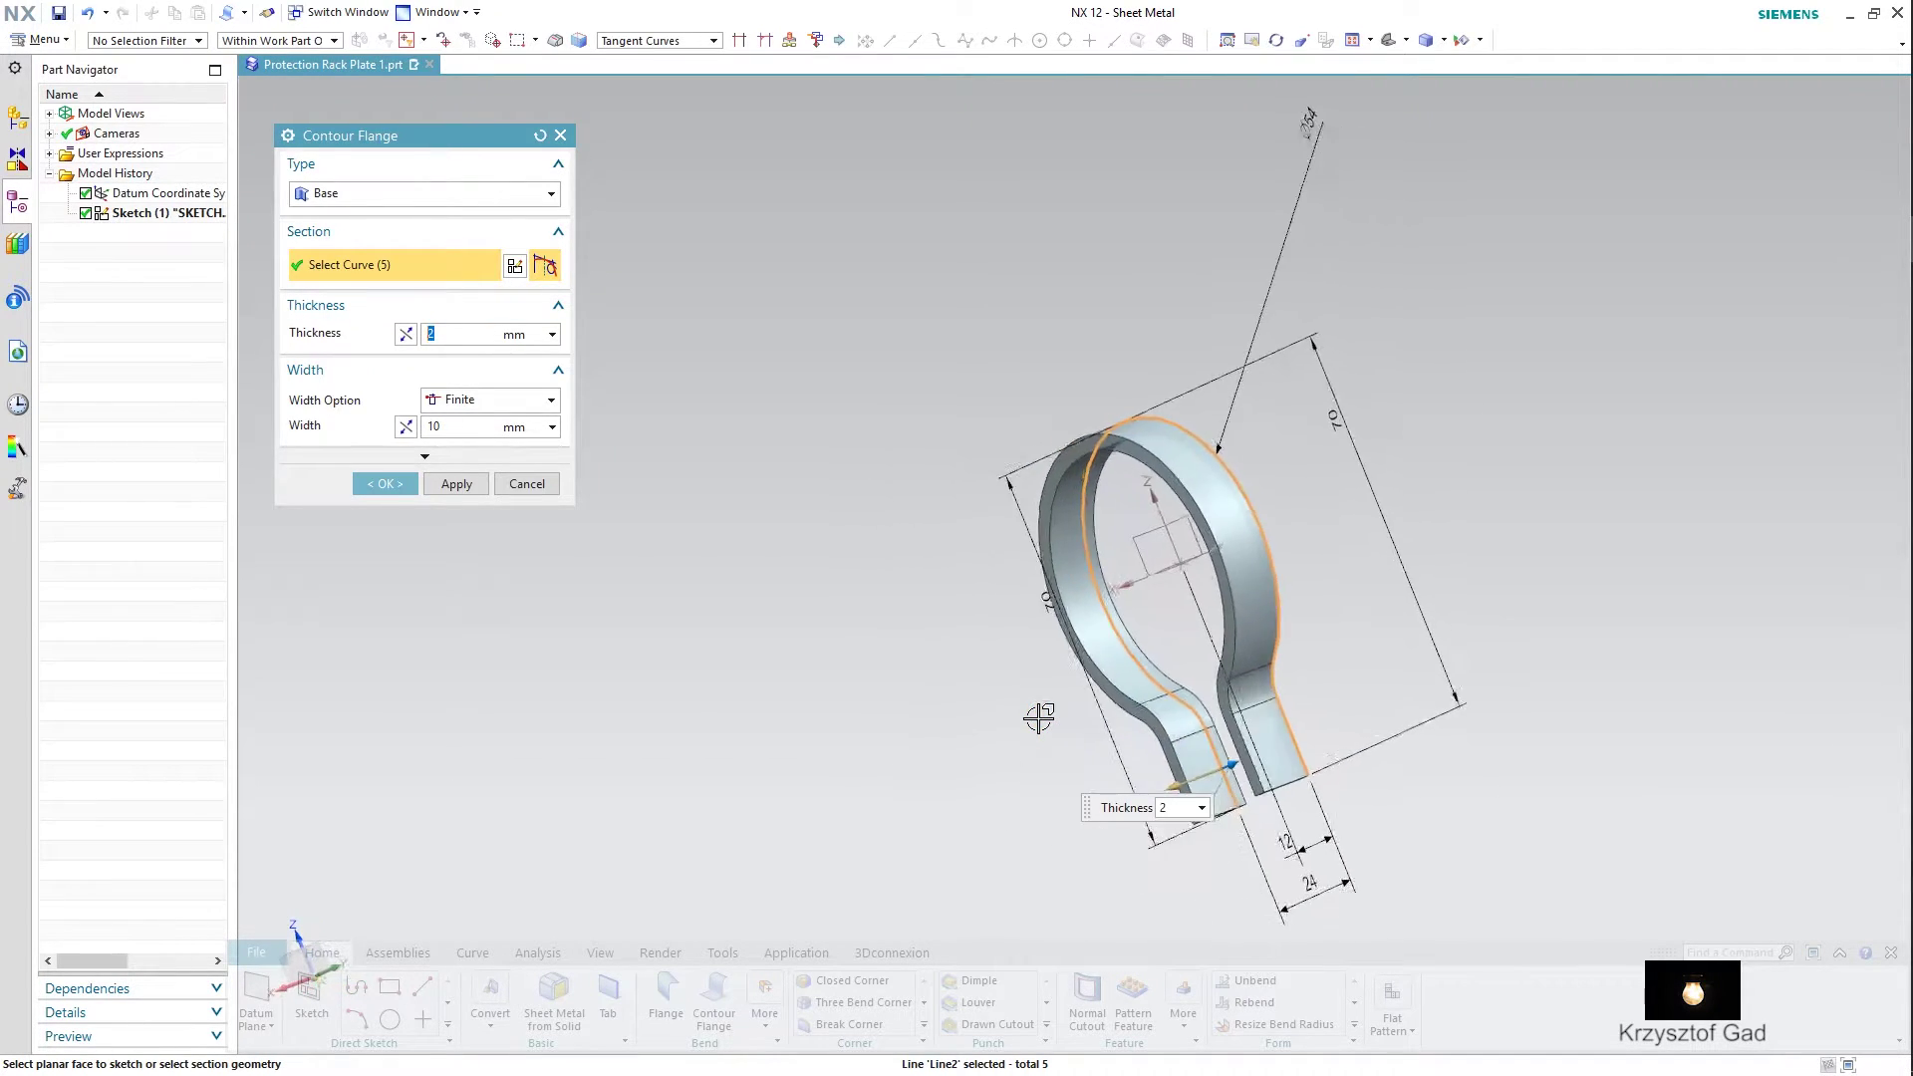
click(474, 427)
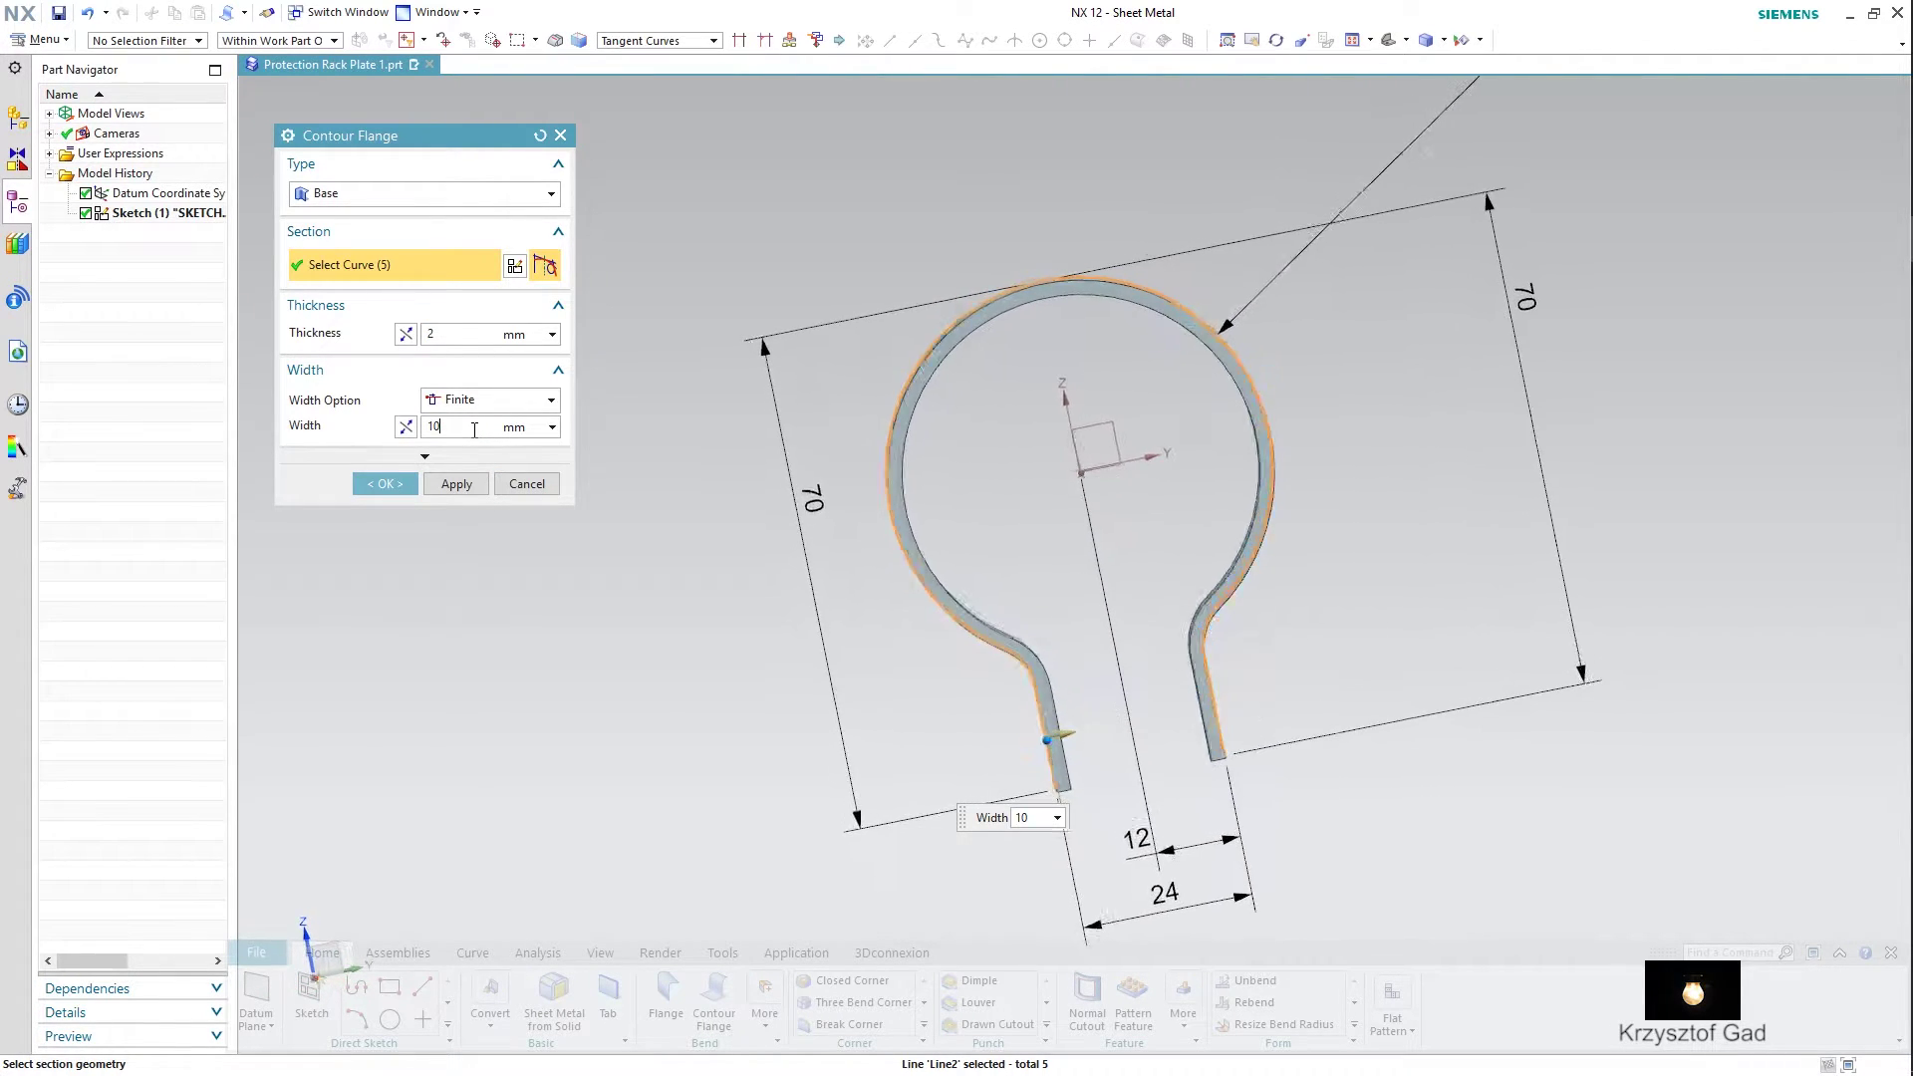
click(432, 486)
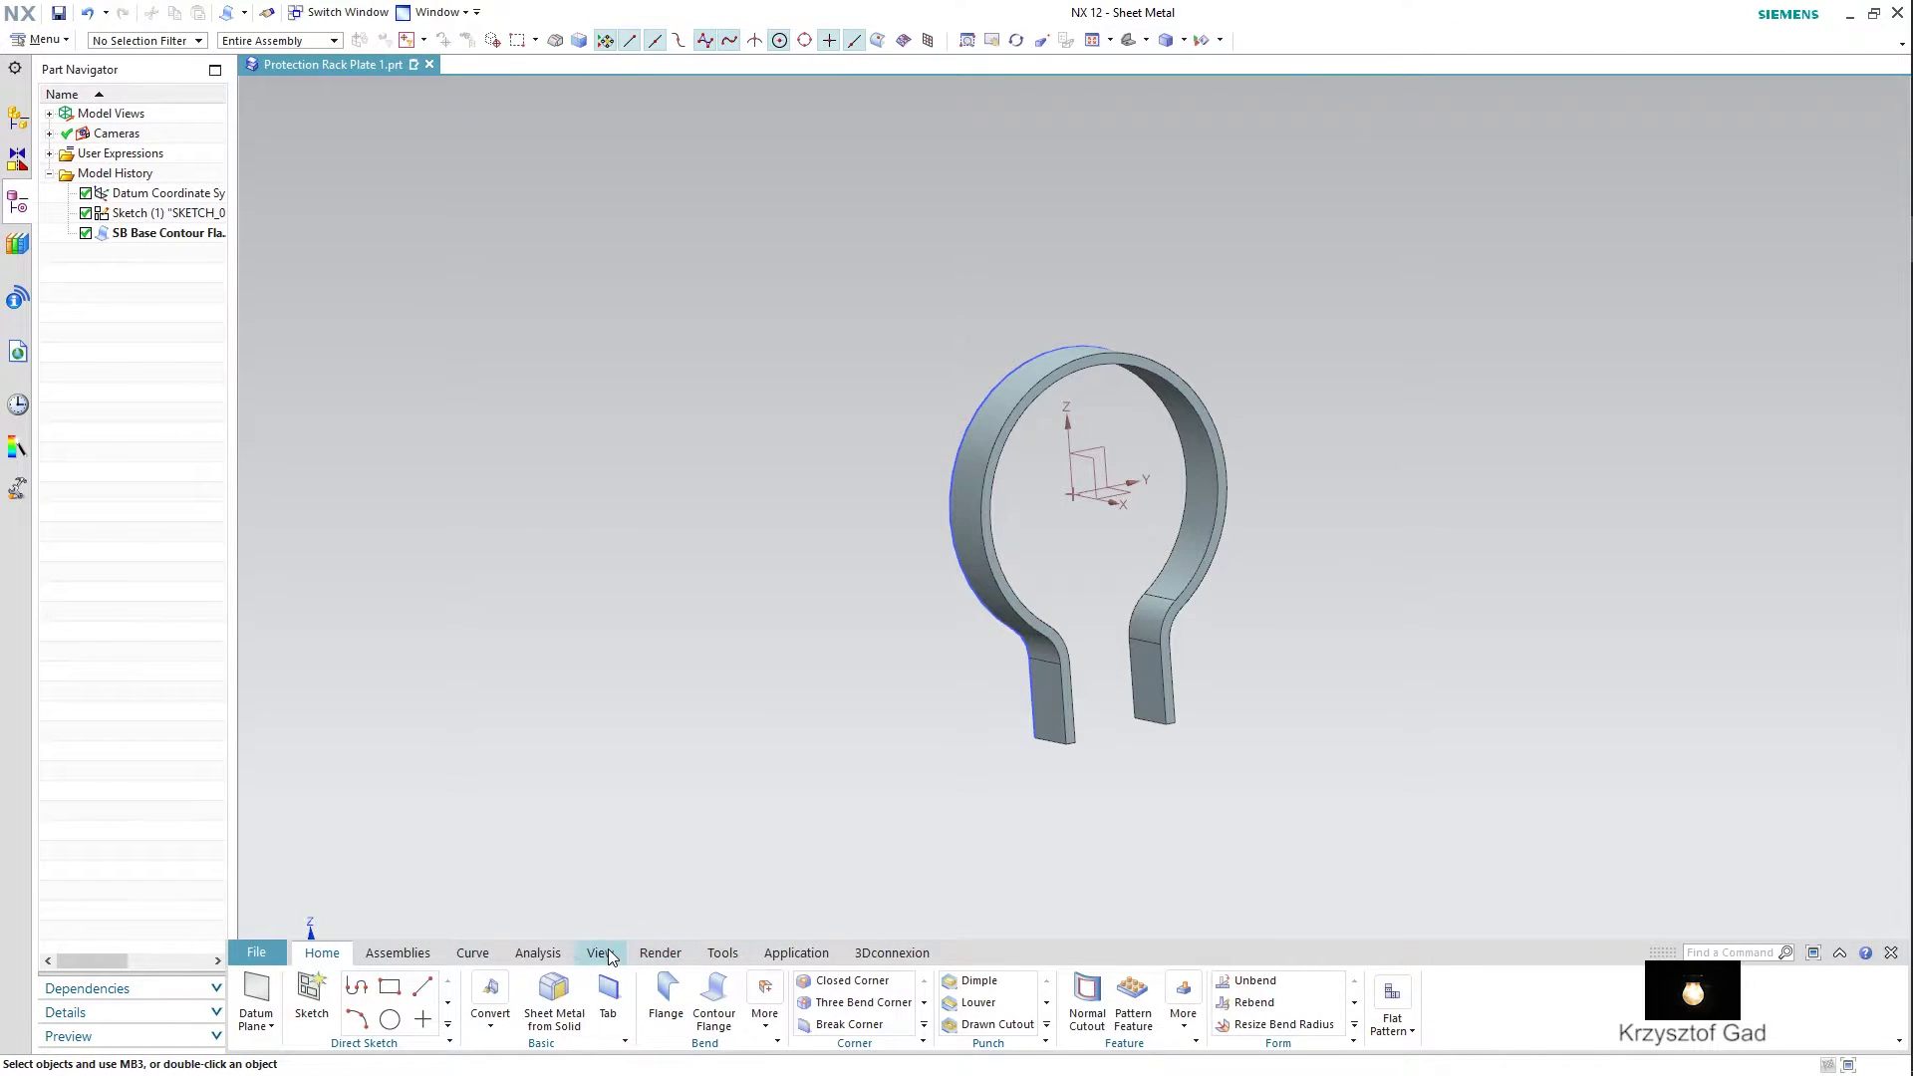
- Change the flange body's display colour to Emerald (ID 108)
click(610, 955)
click(928, 992)
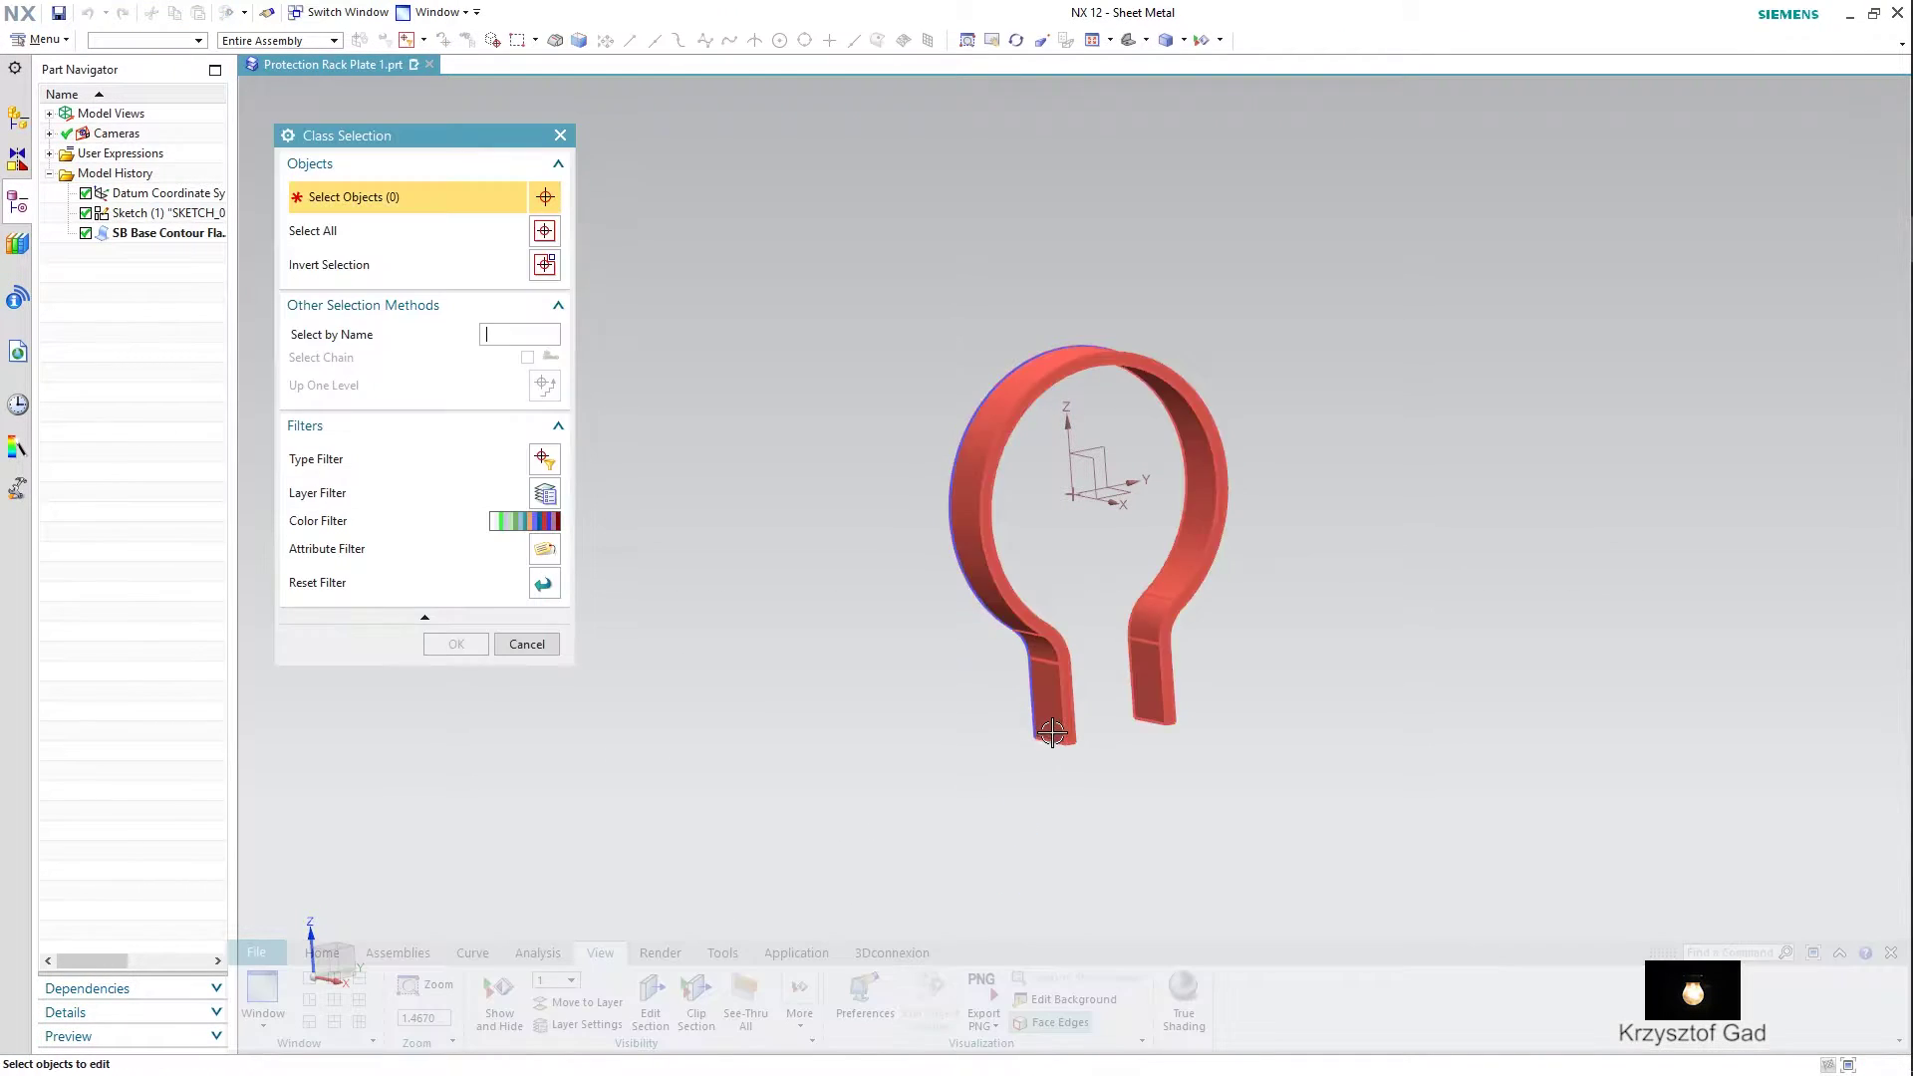
click(1053, 732)
click(455, 645)
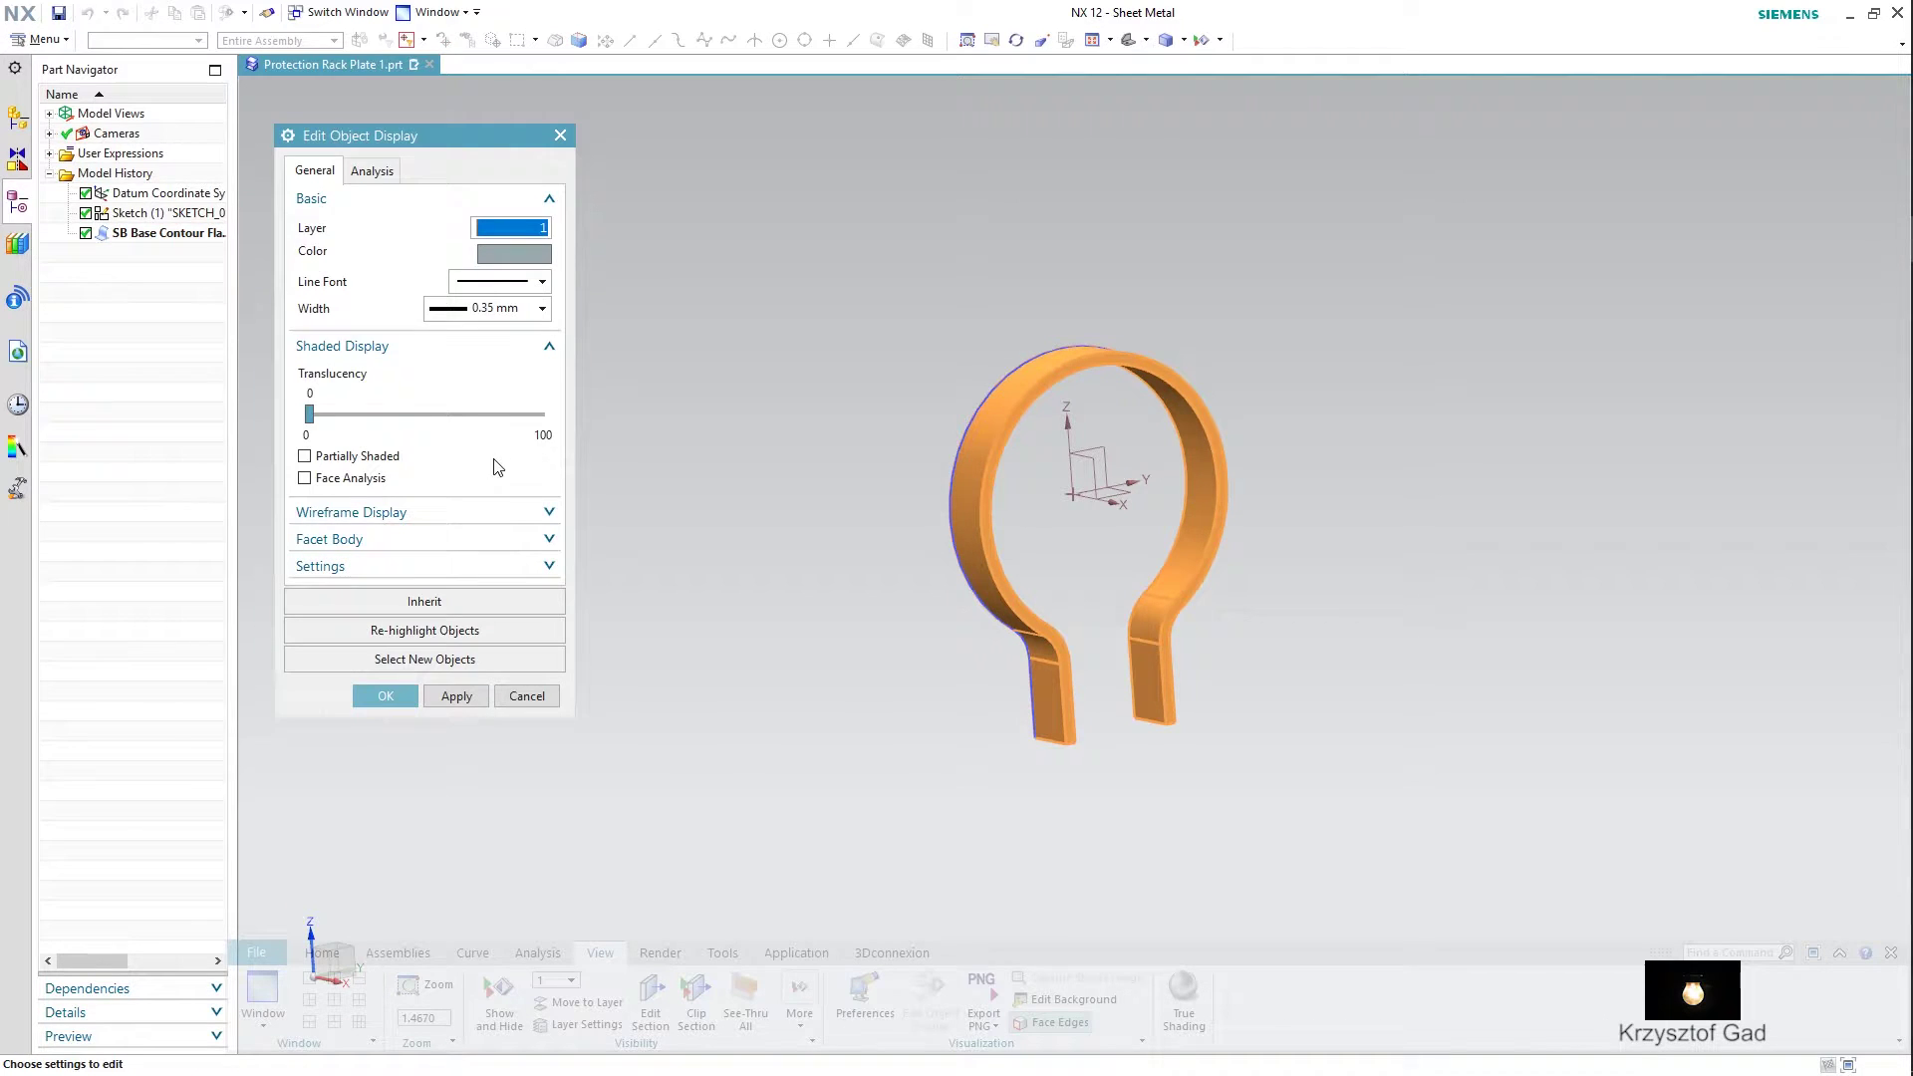
click(513, 253)
click(435, 195)
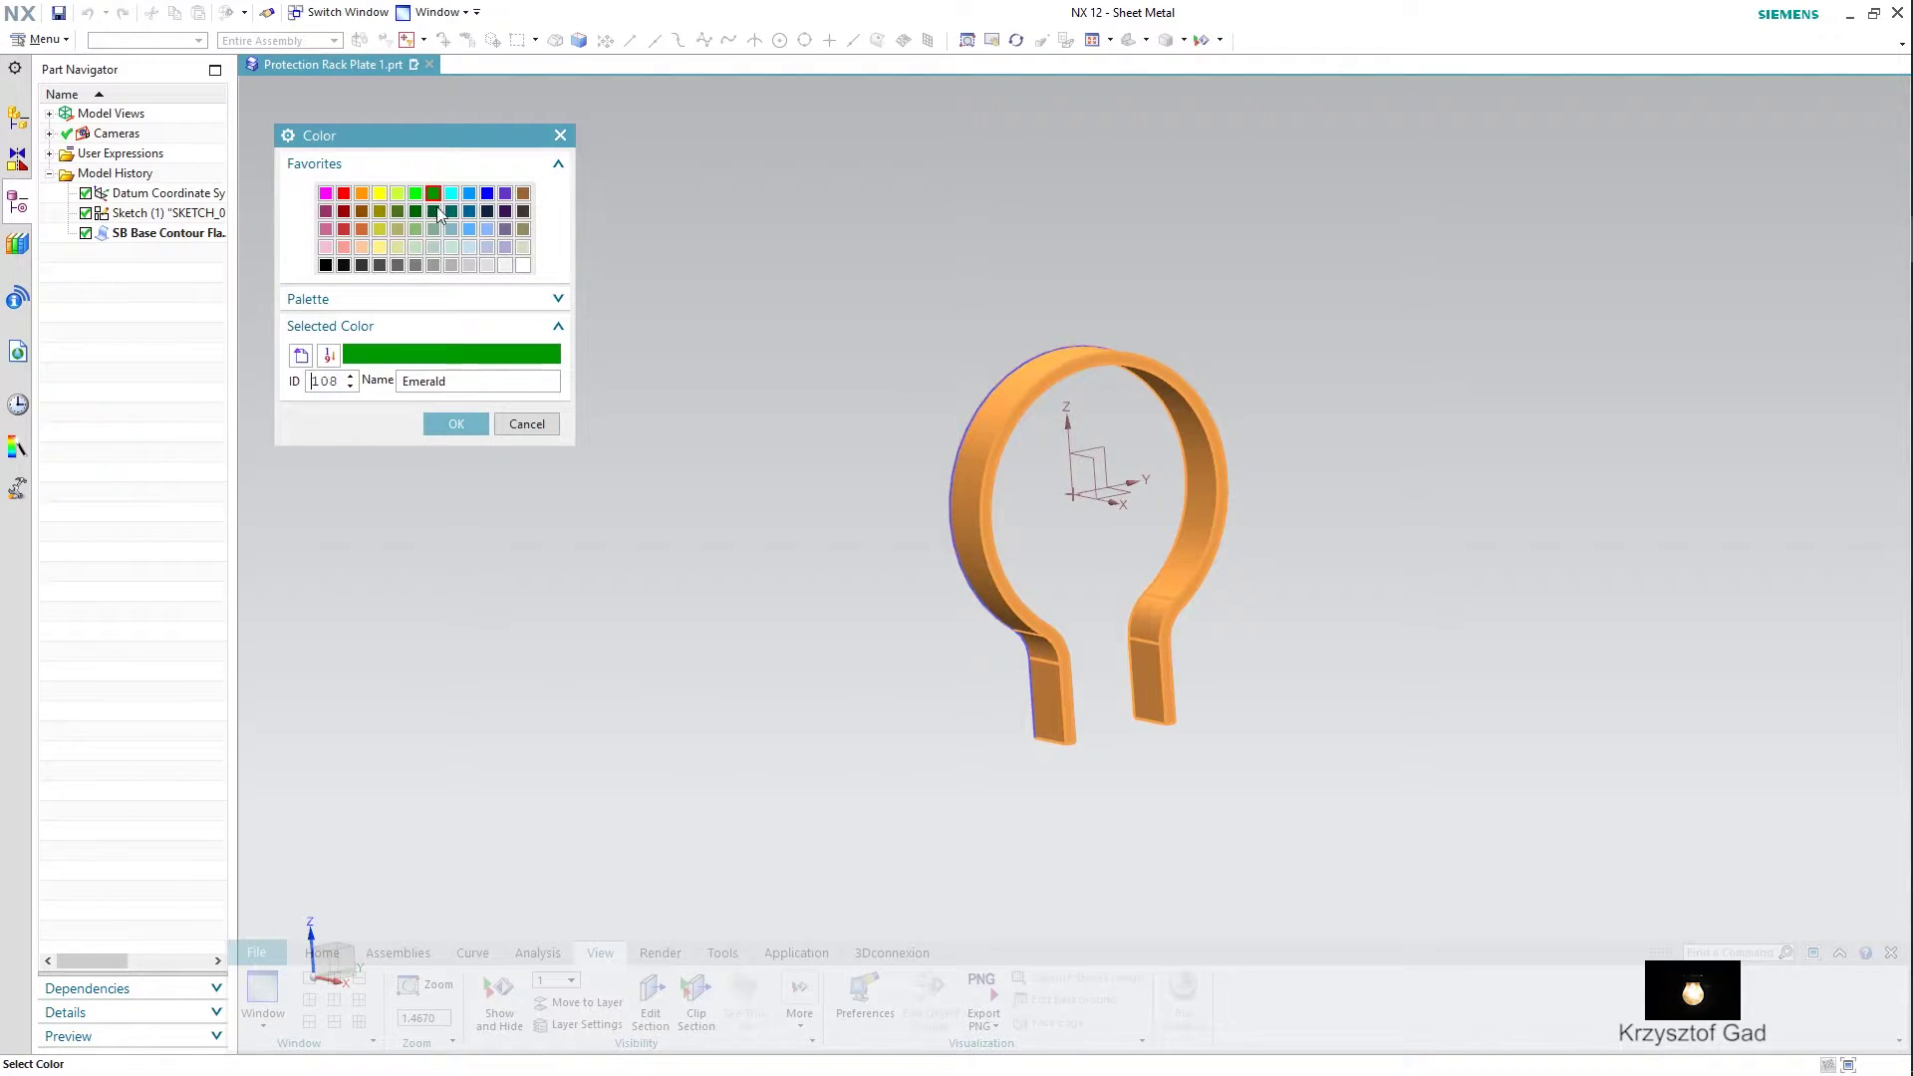
click(480, 423)
click(386, 699)
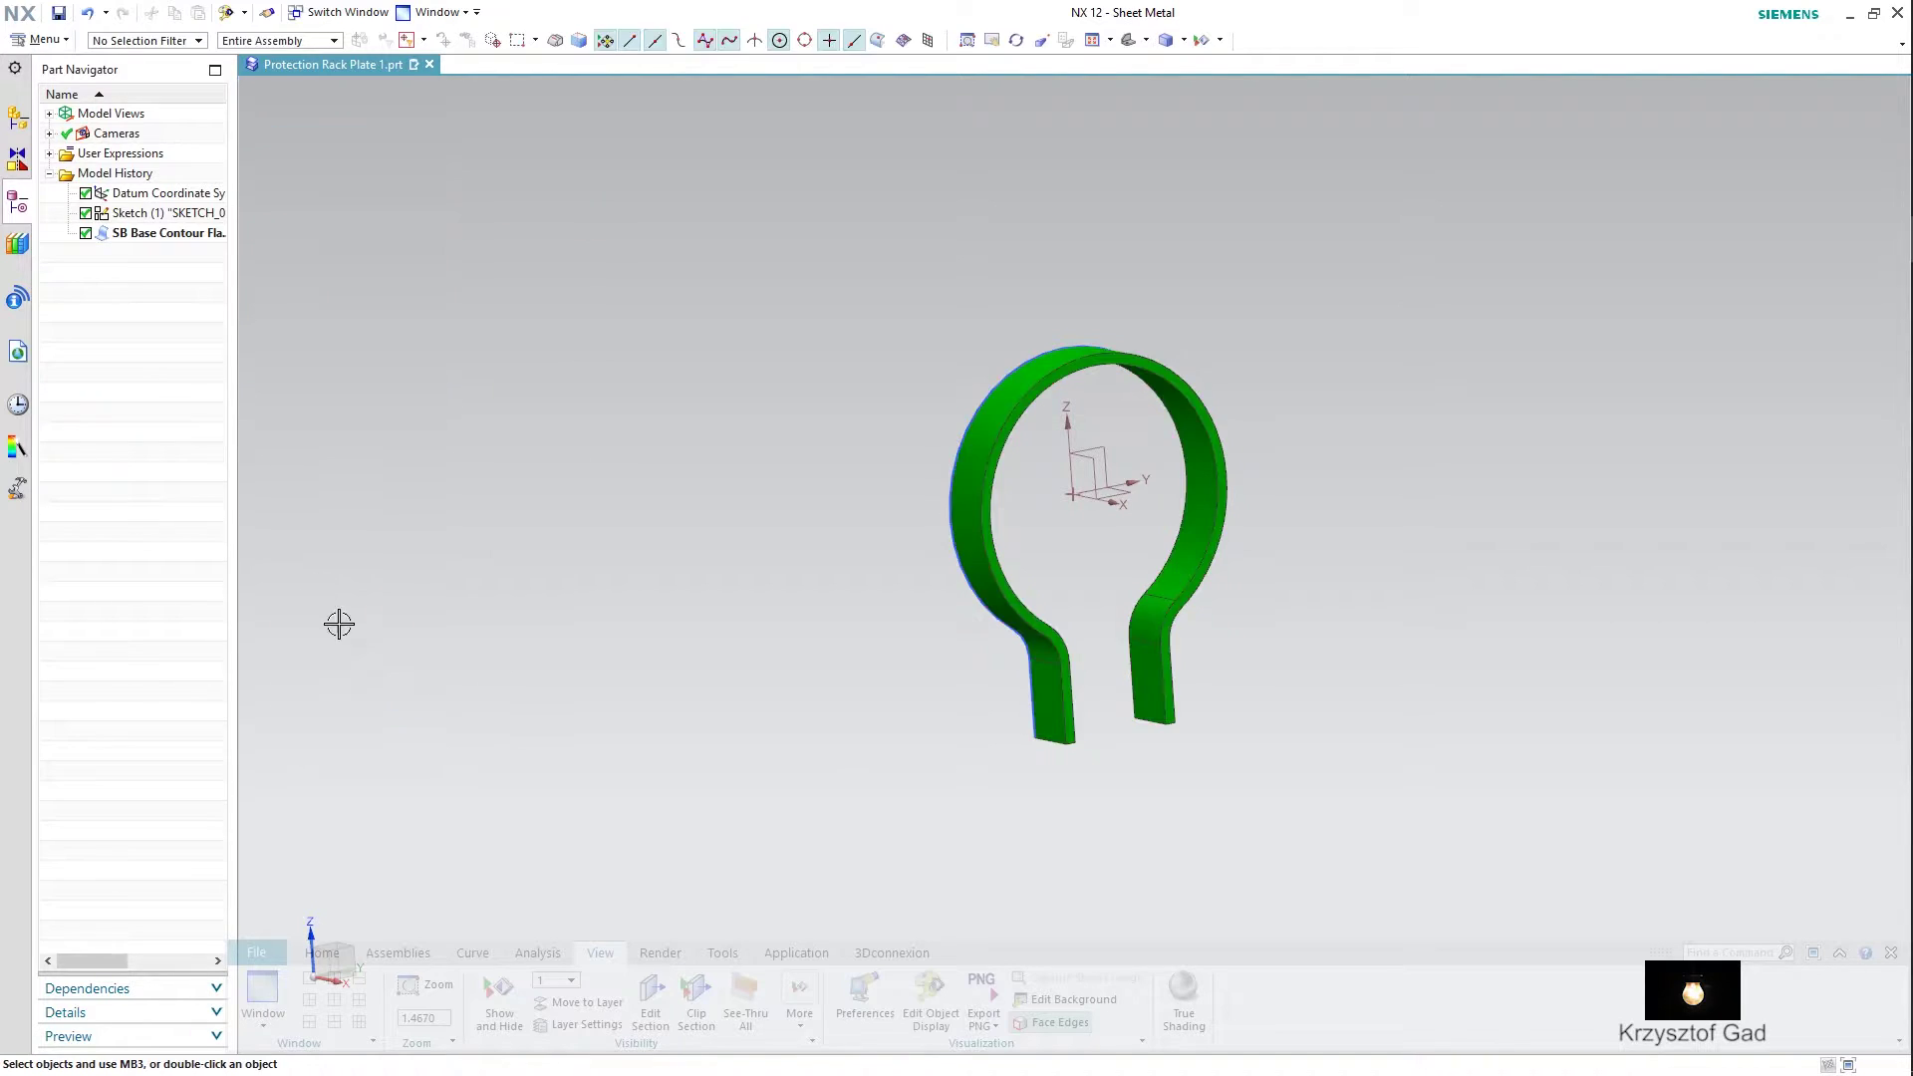
click(42, 40)
mouse_move(54, 186)
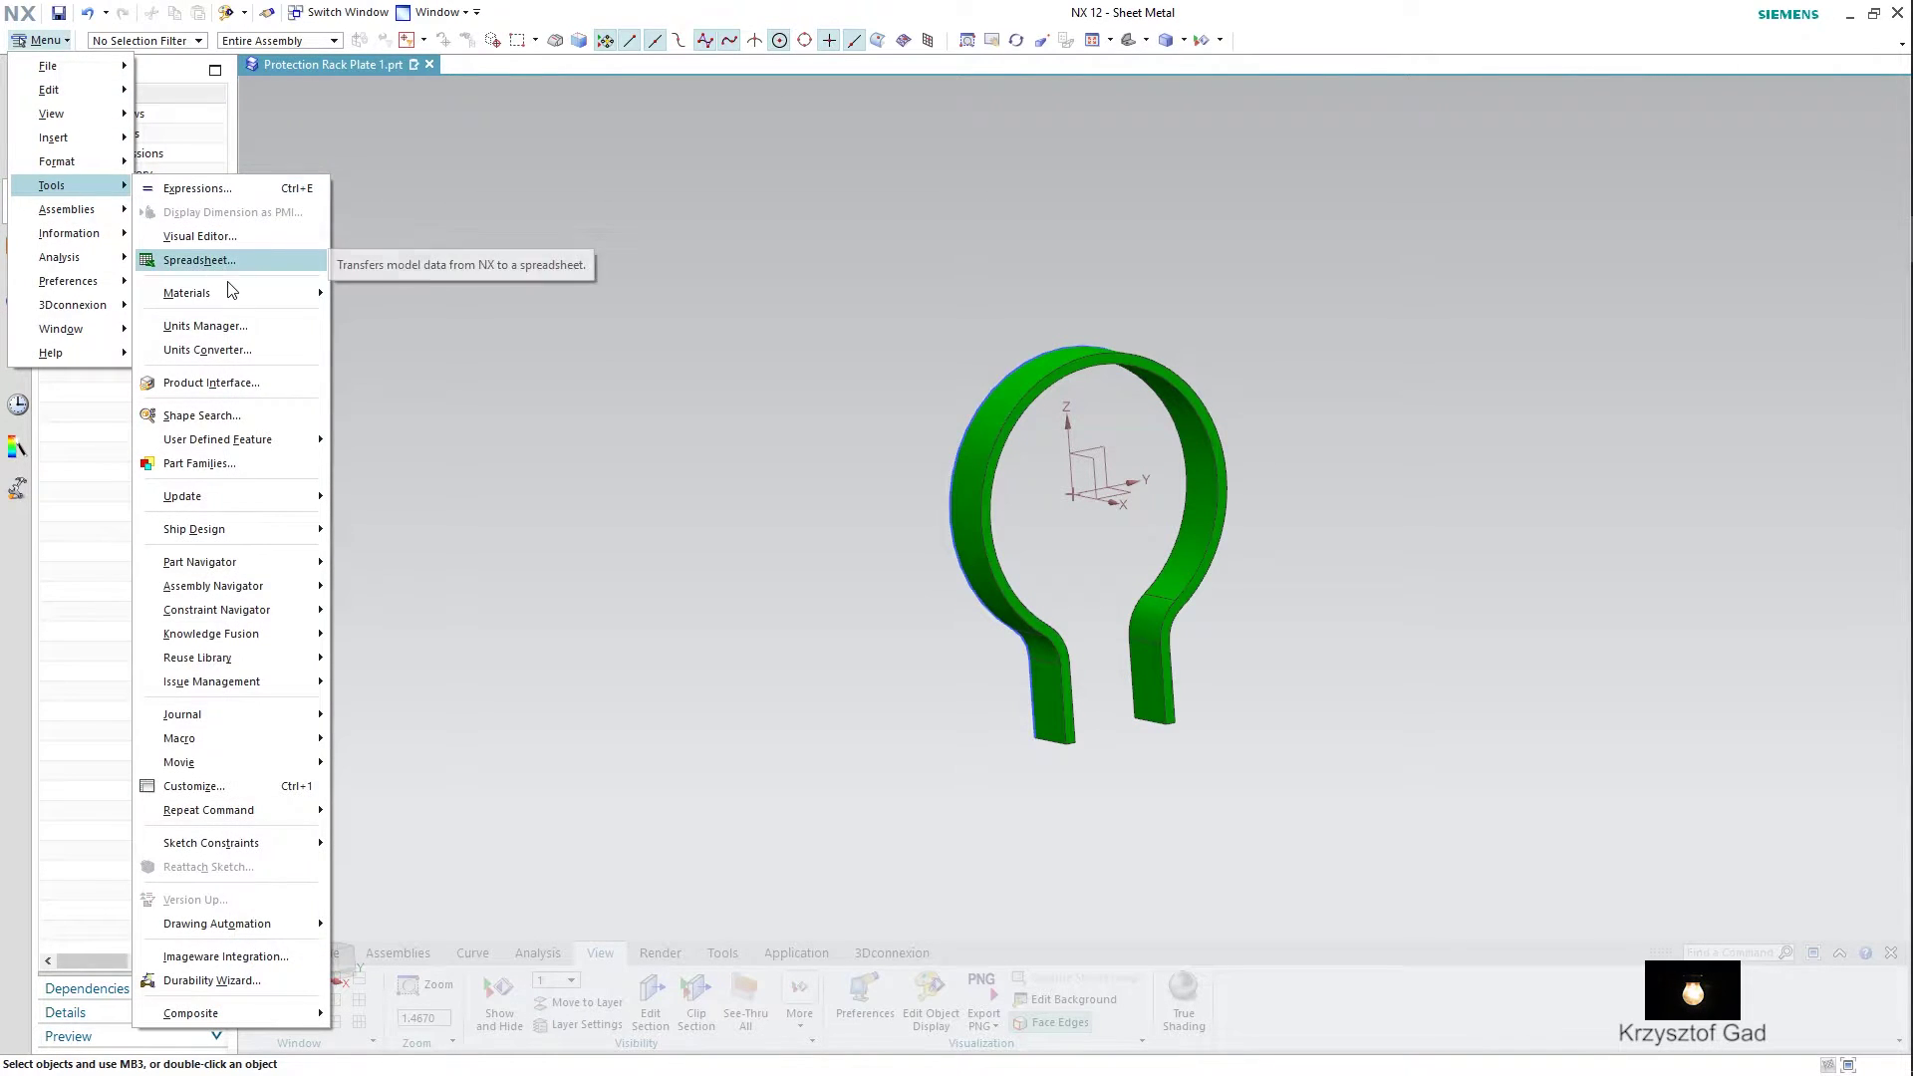
- Assign the Steel material to the green flange body
mouse_move(187, 293)
click(383, 296)
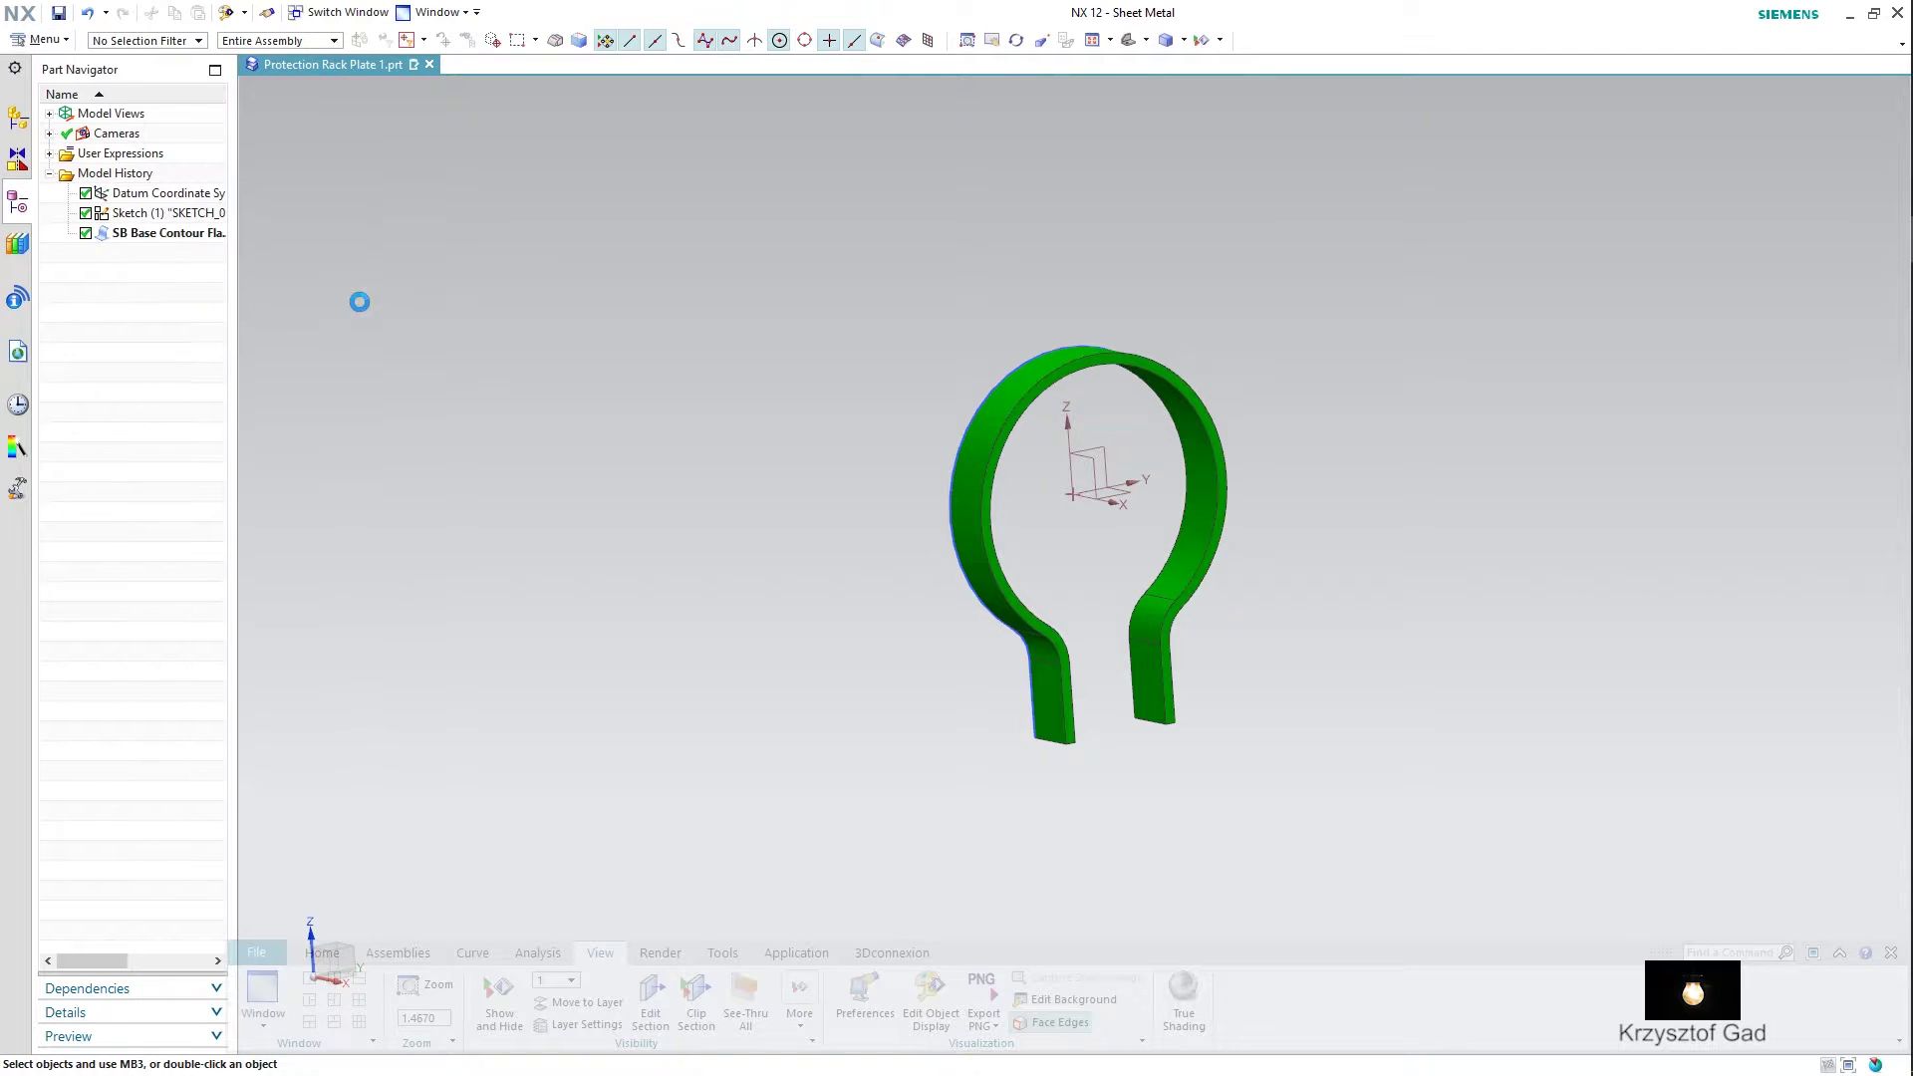
scroll(434, 681, down, 10)
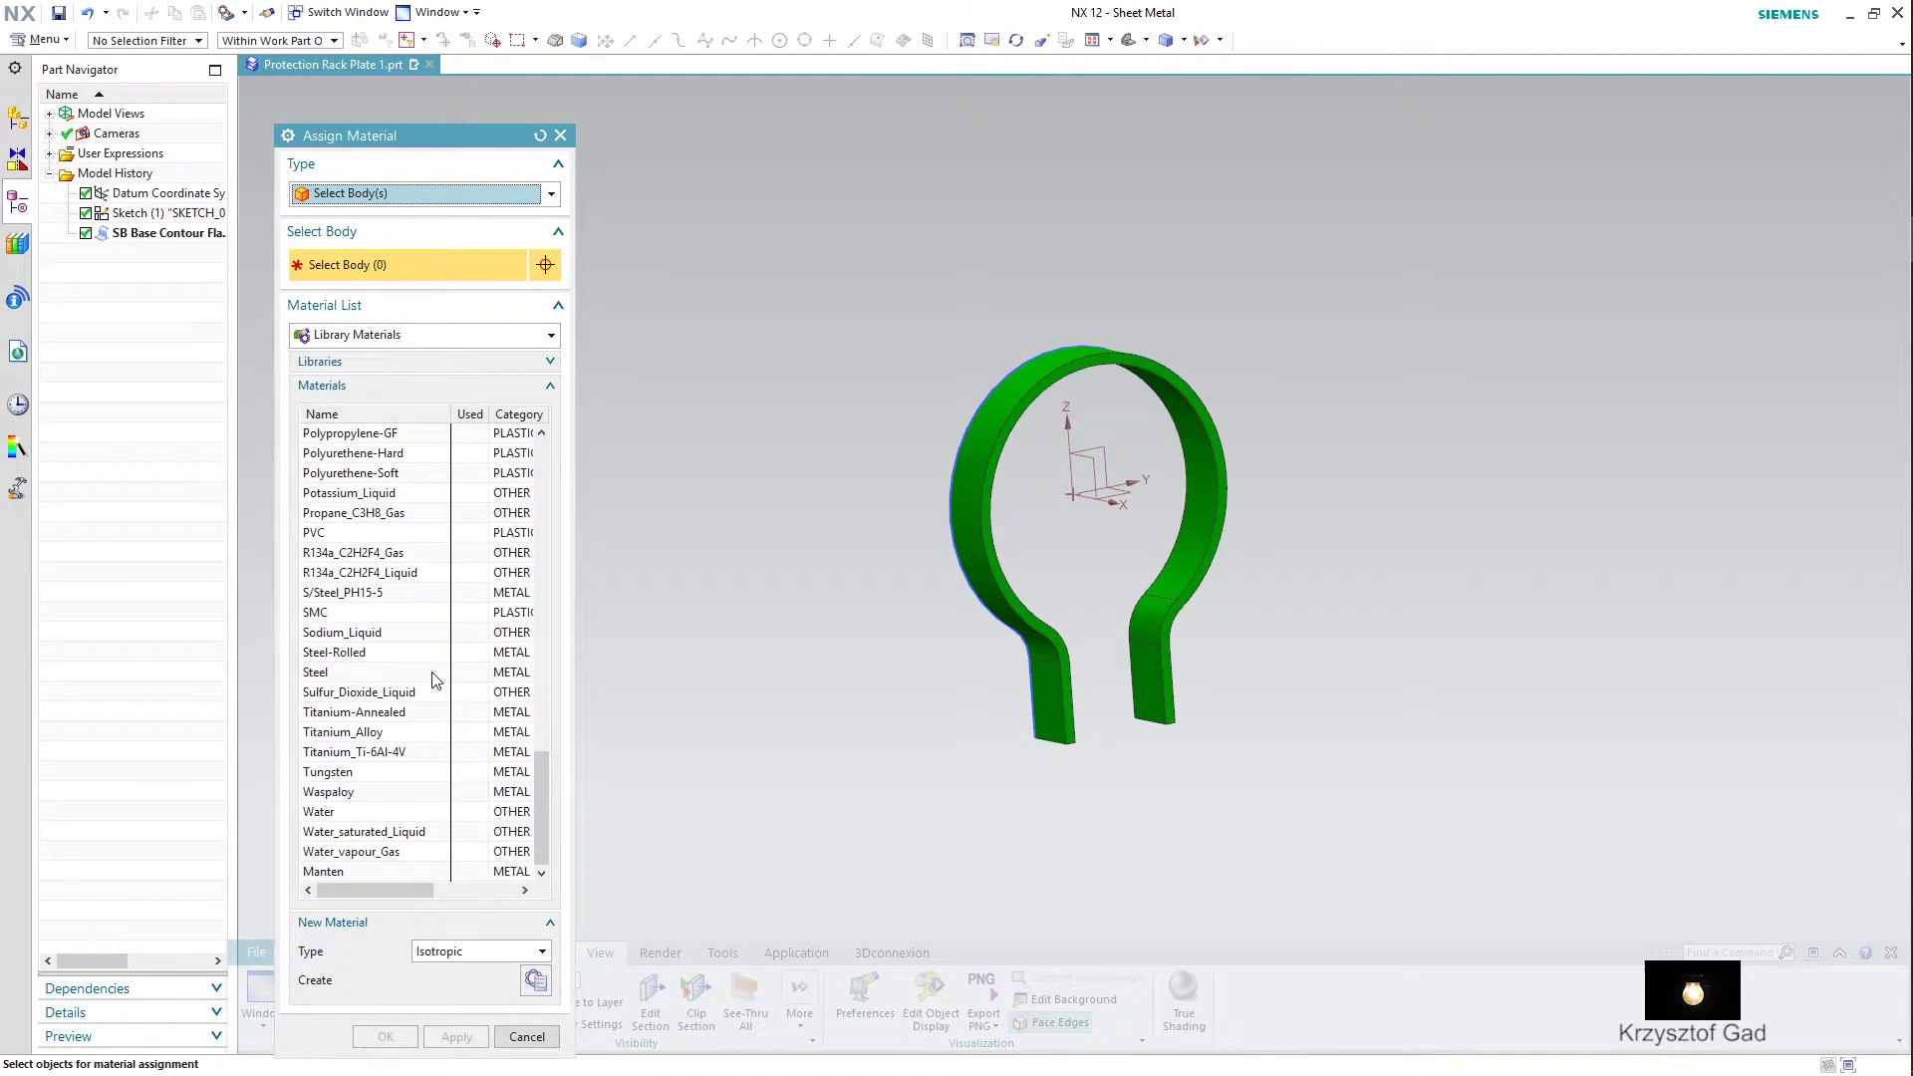
click(355, 674)
click(1001, 656)
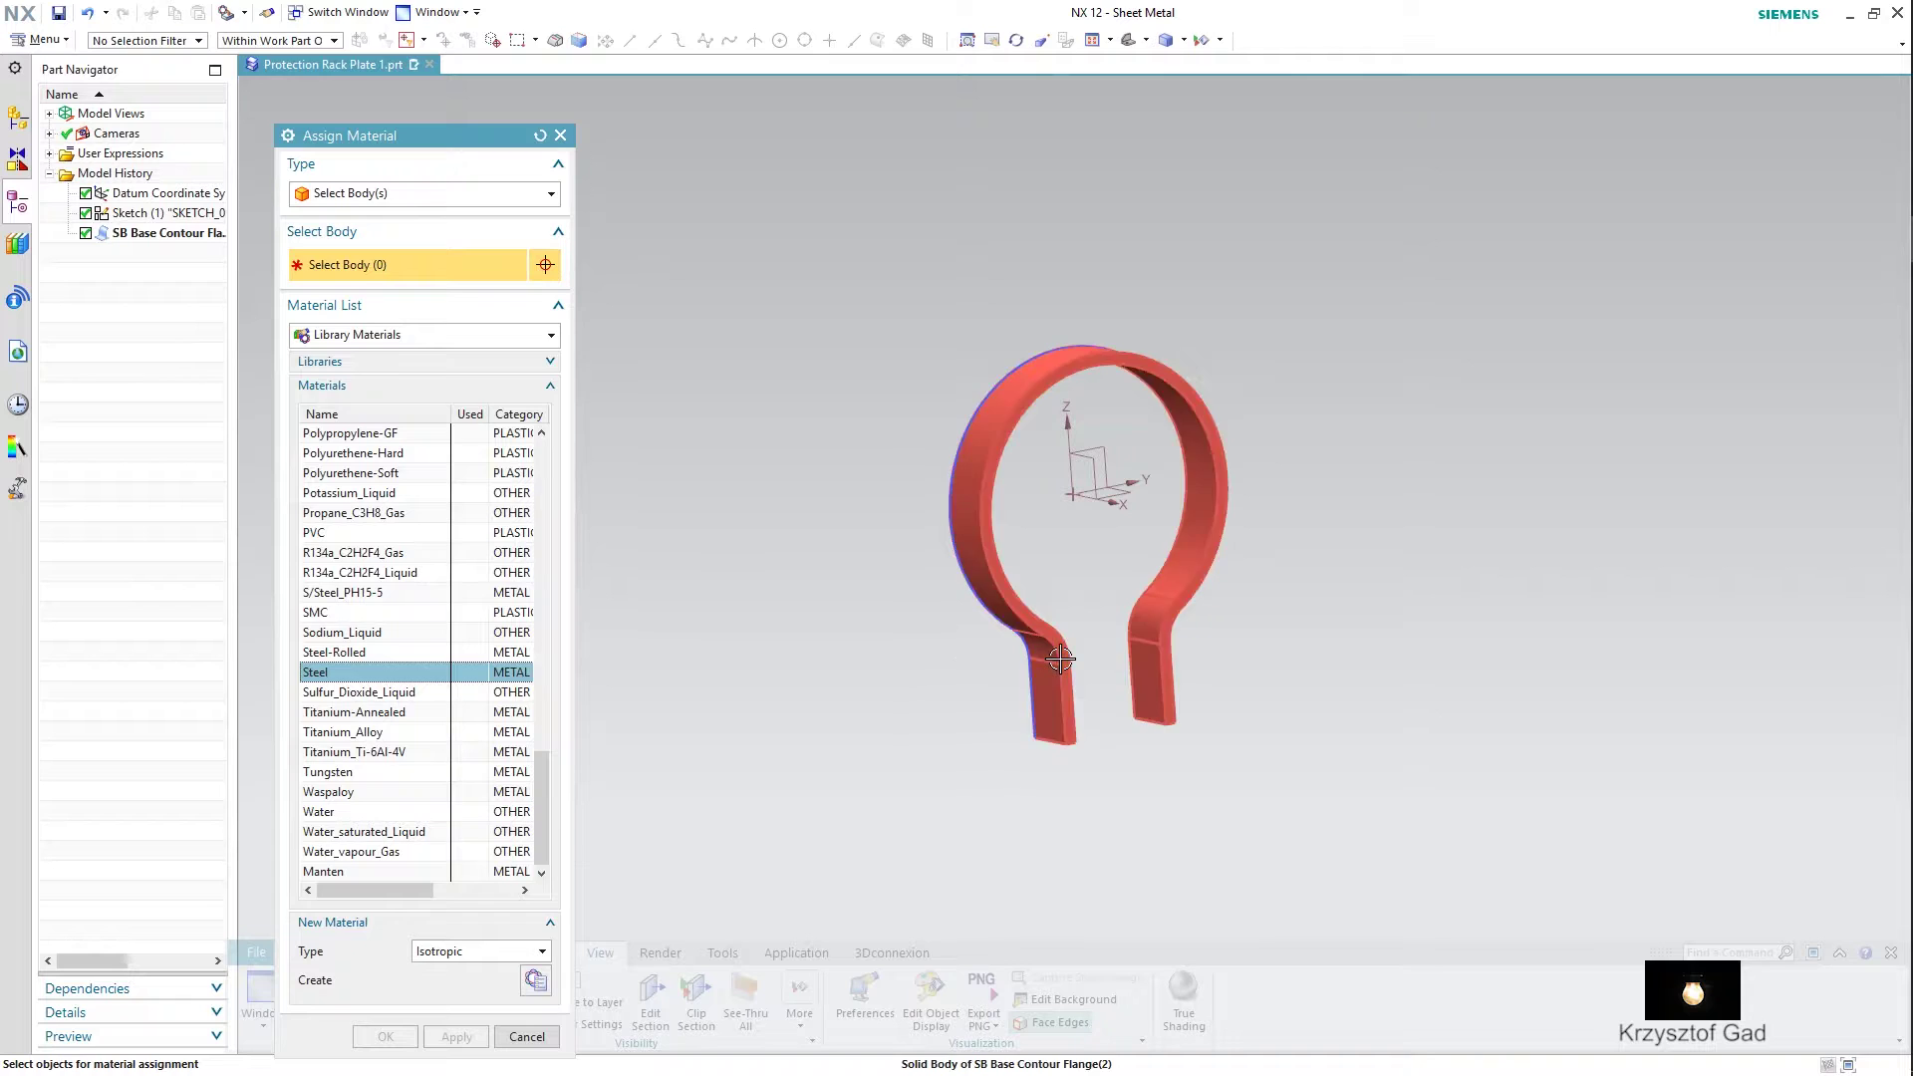
click(386, 1037)
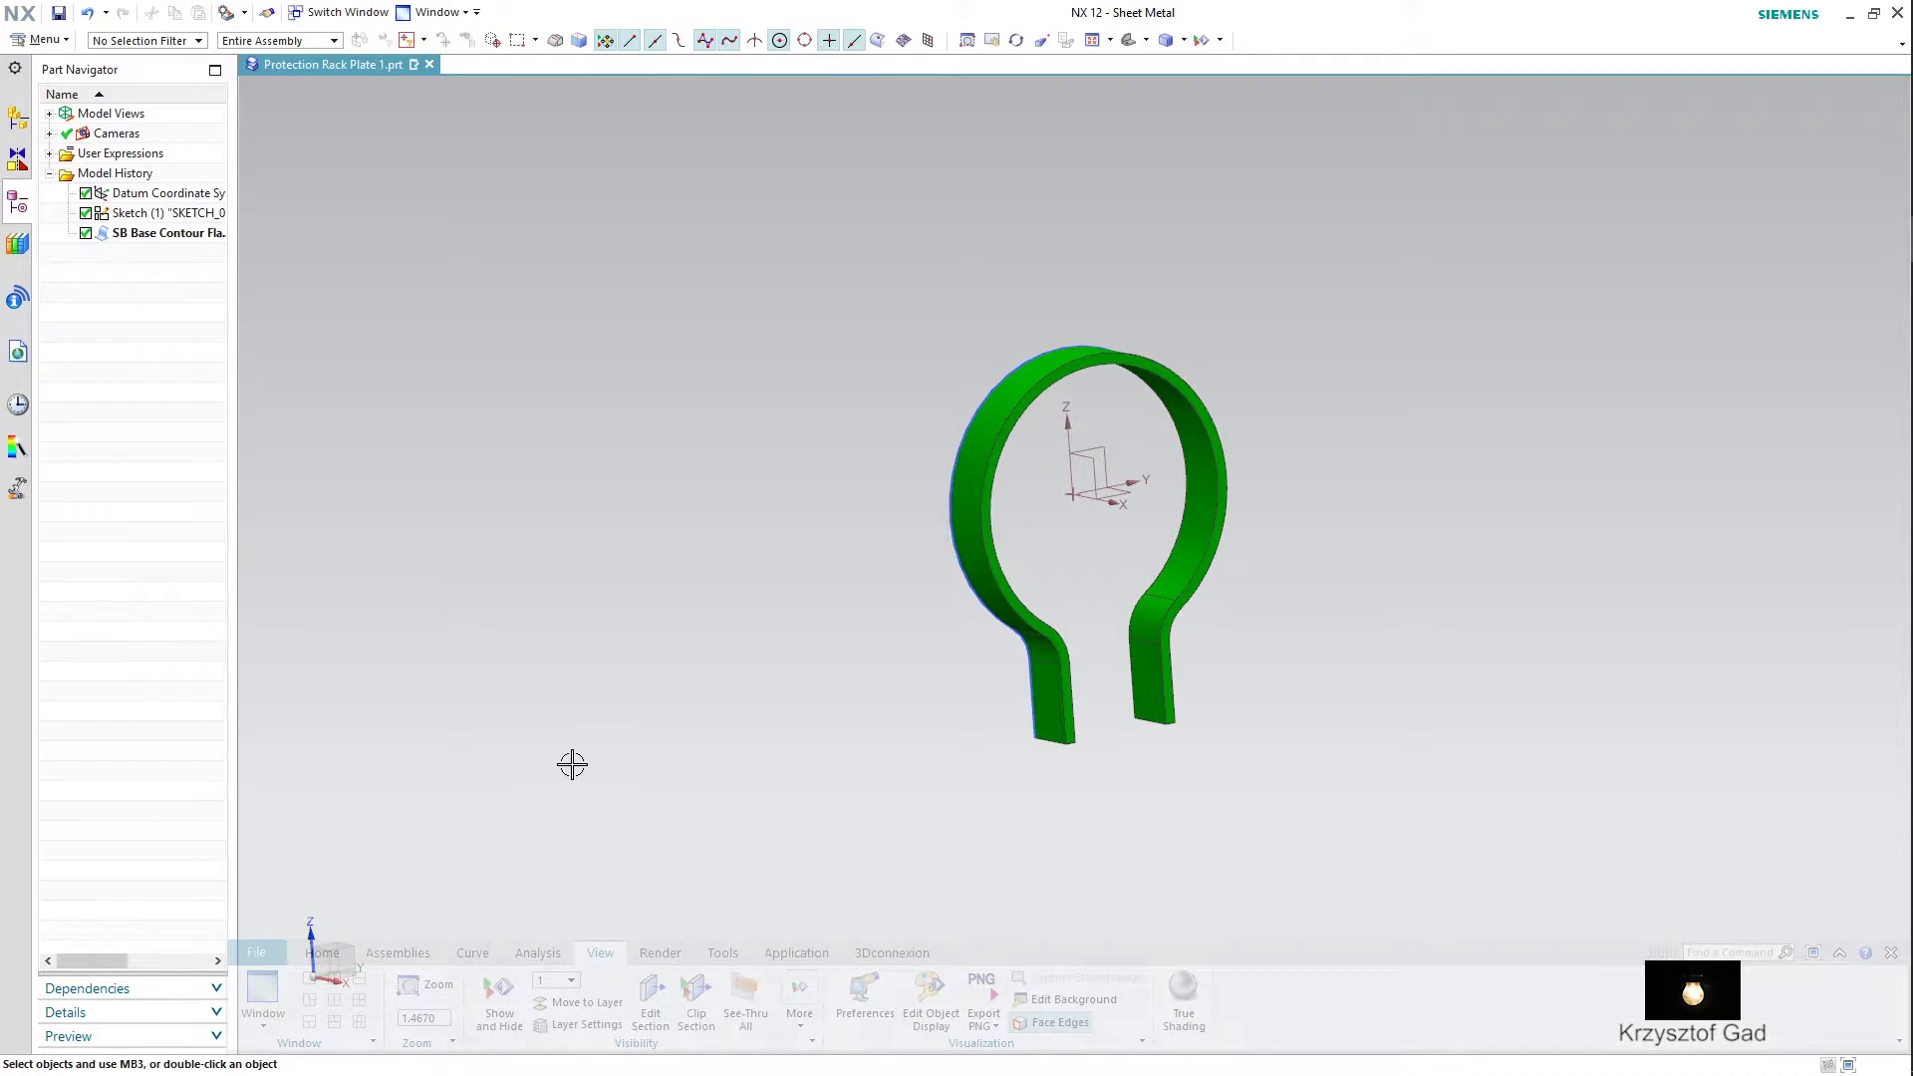
- Start a Hole feature, sketching its point on a clamp leg's flat face
scroll(575, 760, up, 2)
middle_drag(575, 760, 619, 769)
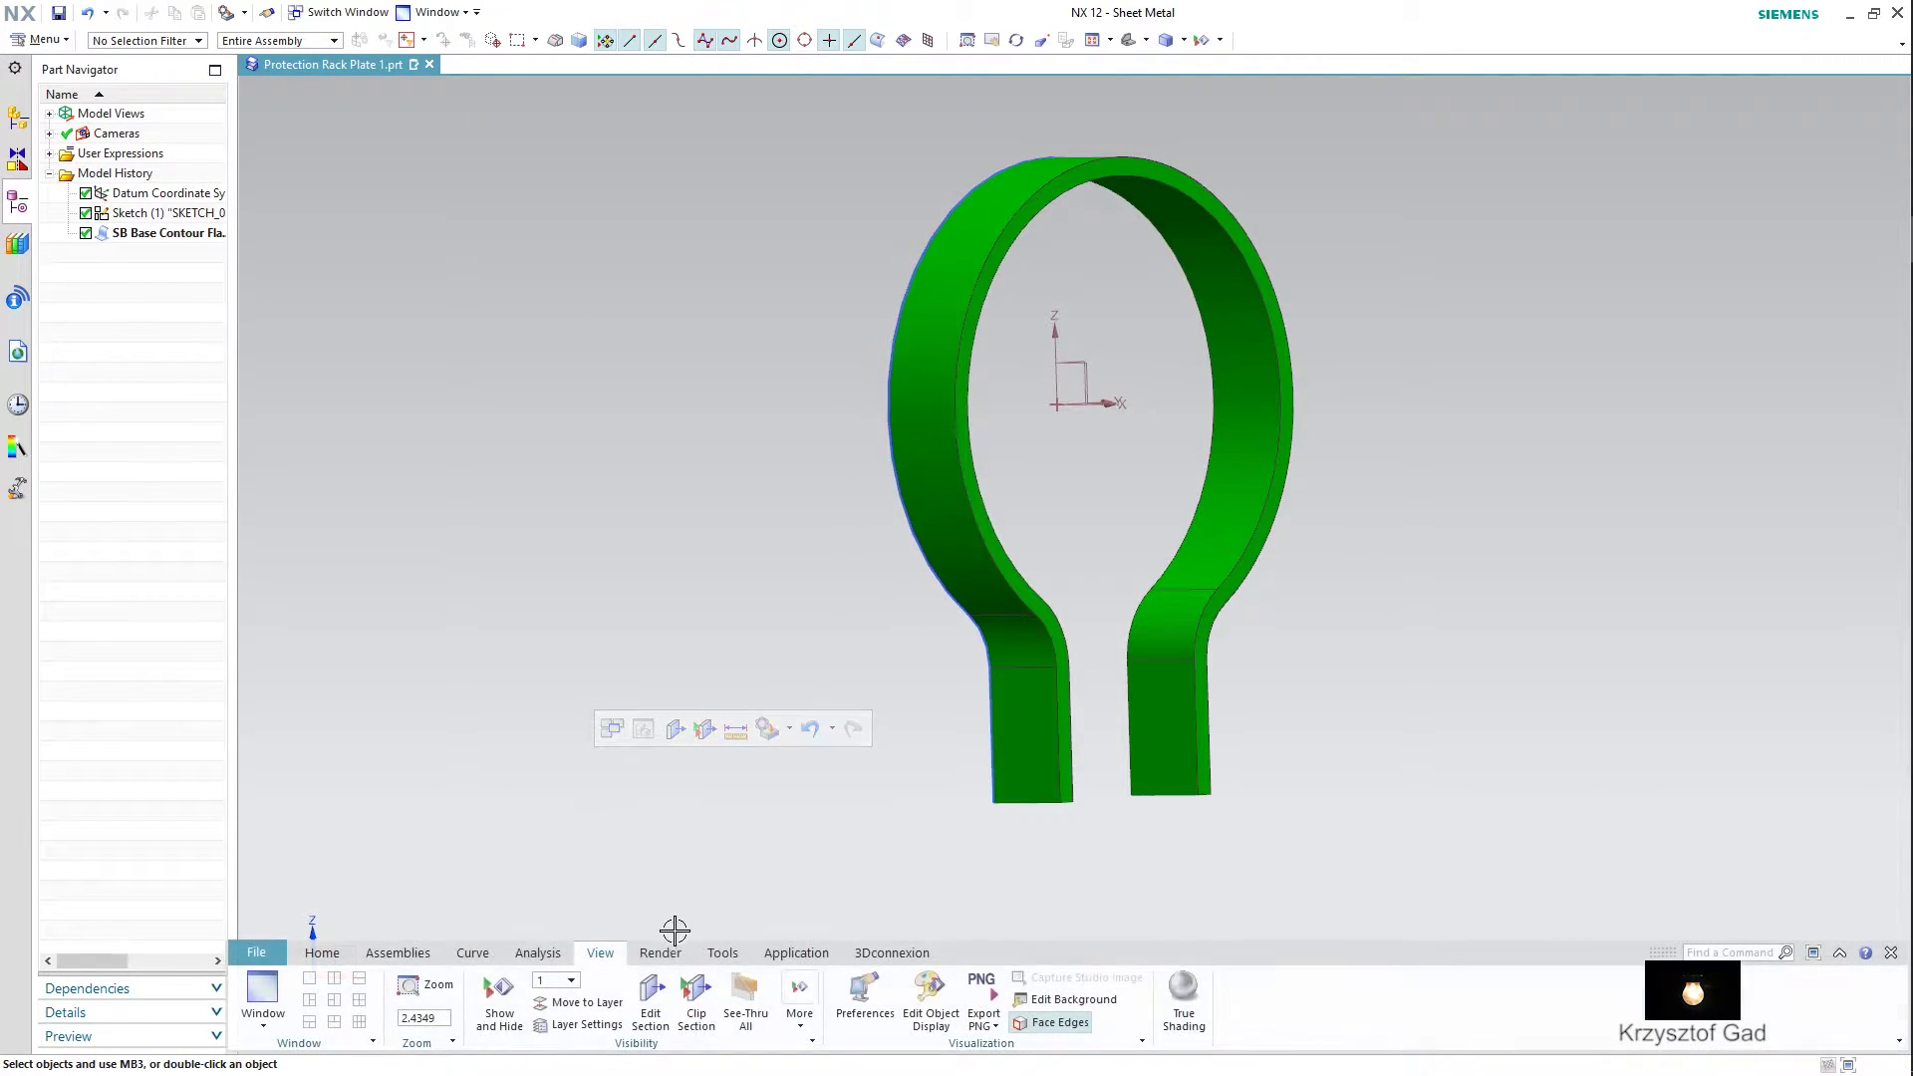
click(323, 957)
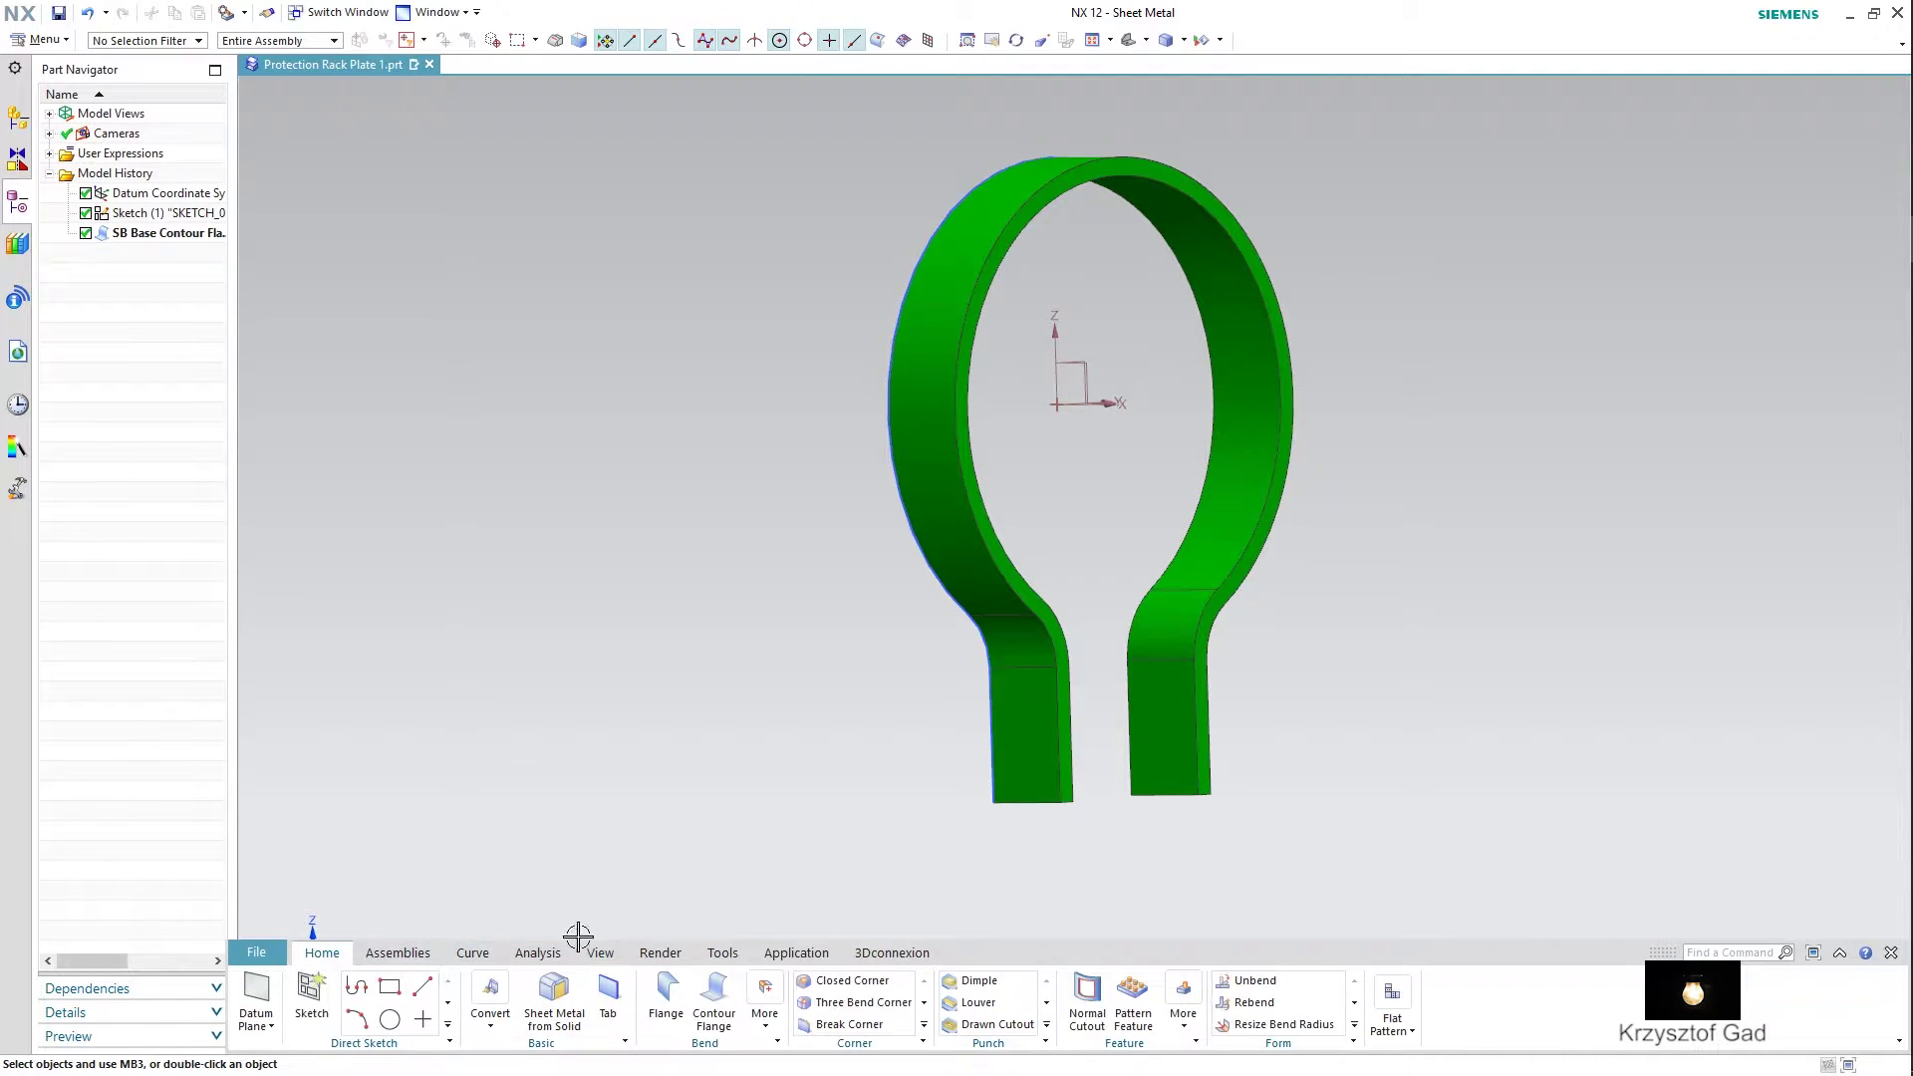
click(1186, 1031)
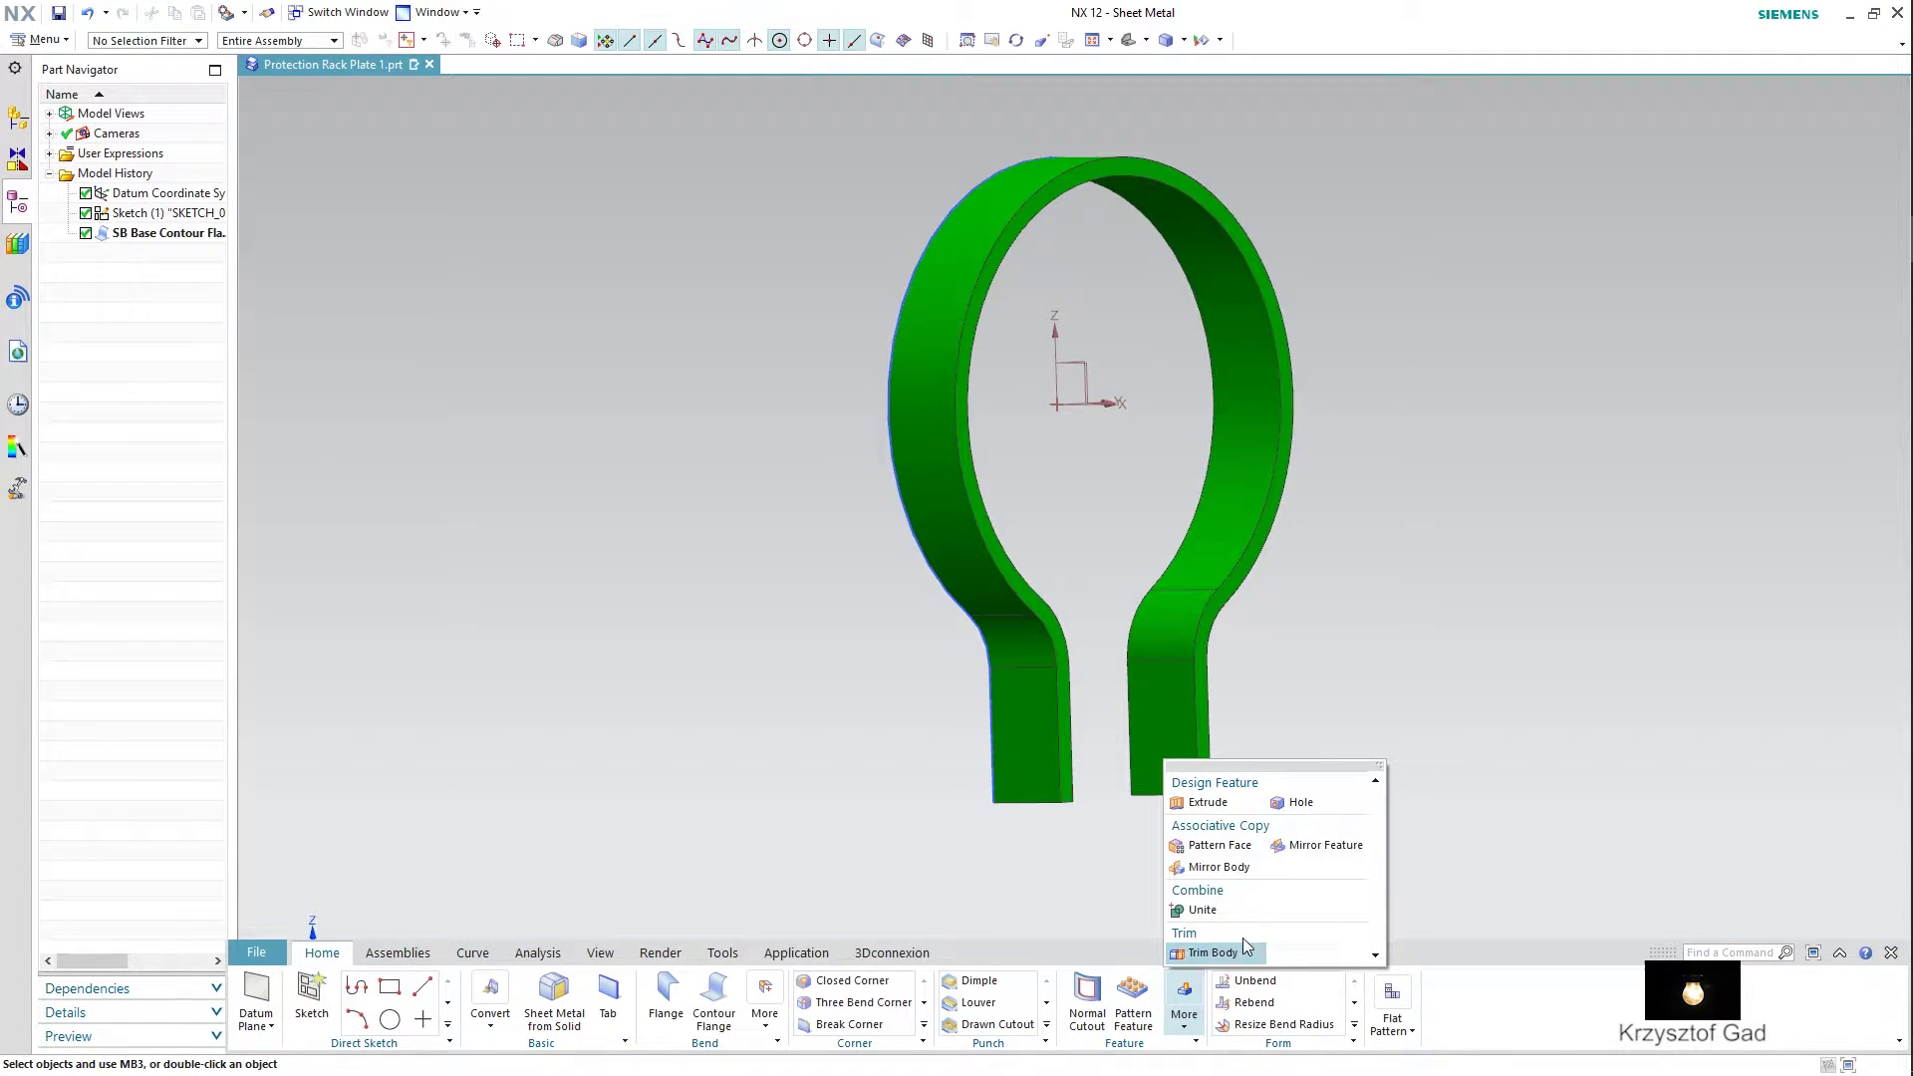
click(1285, 797)
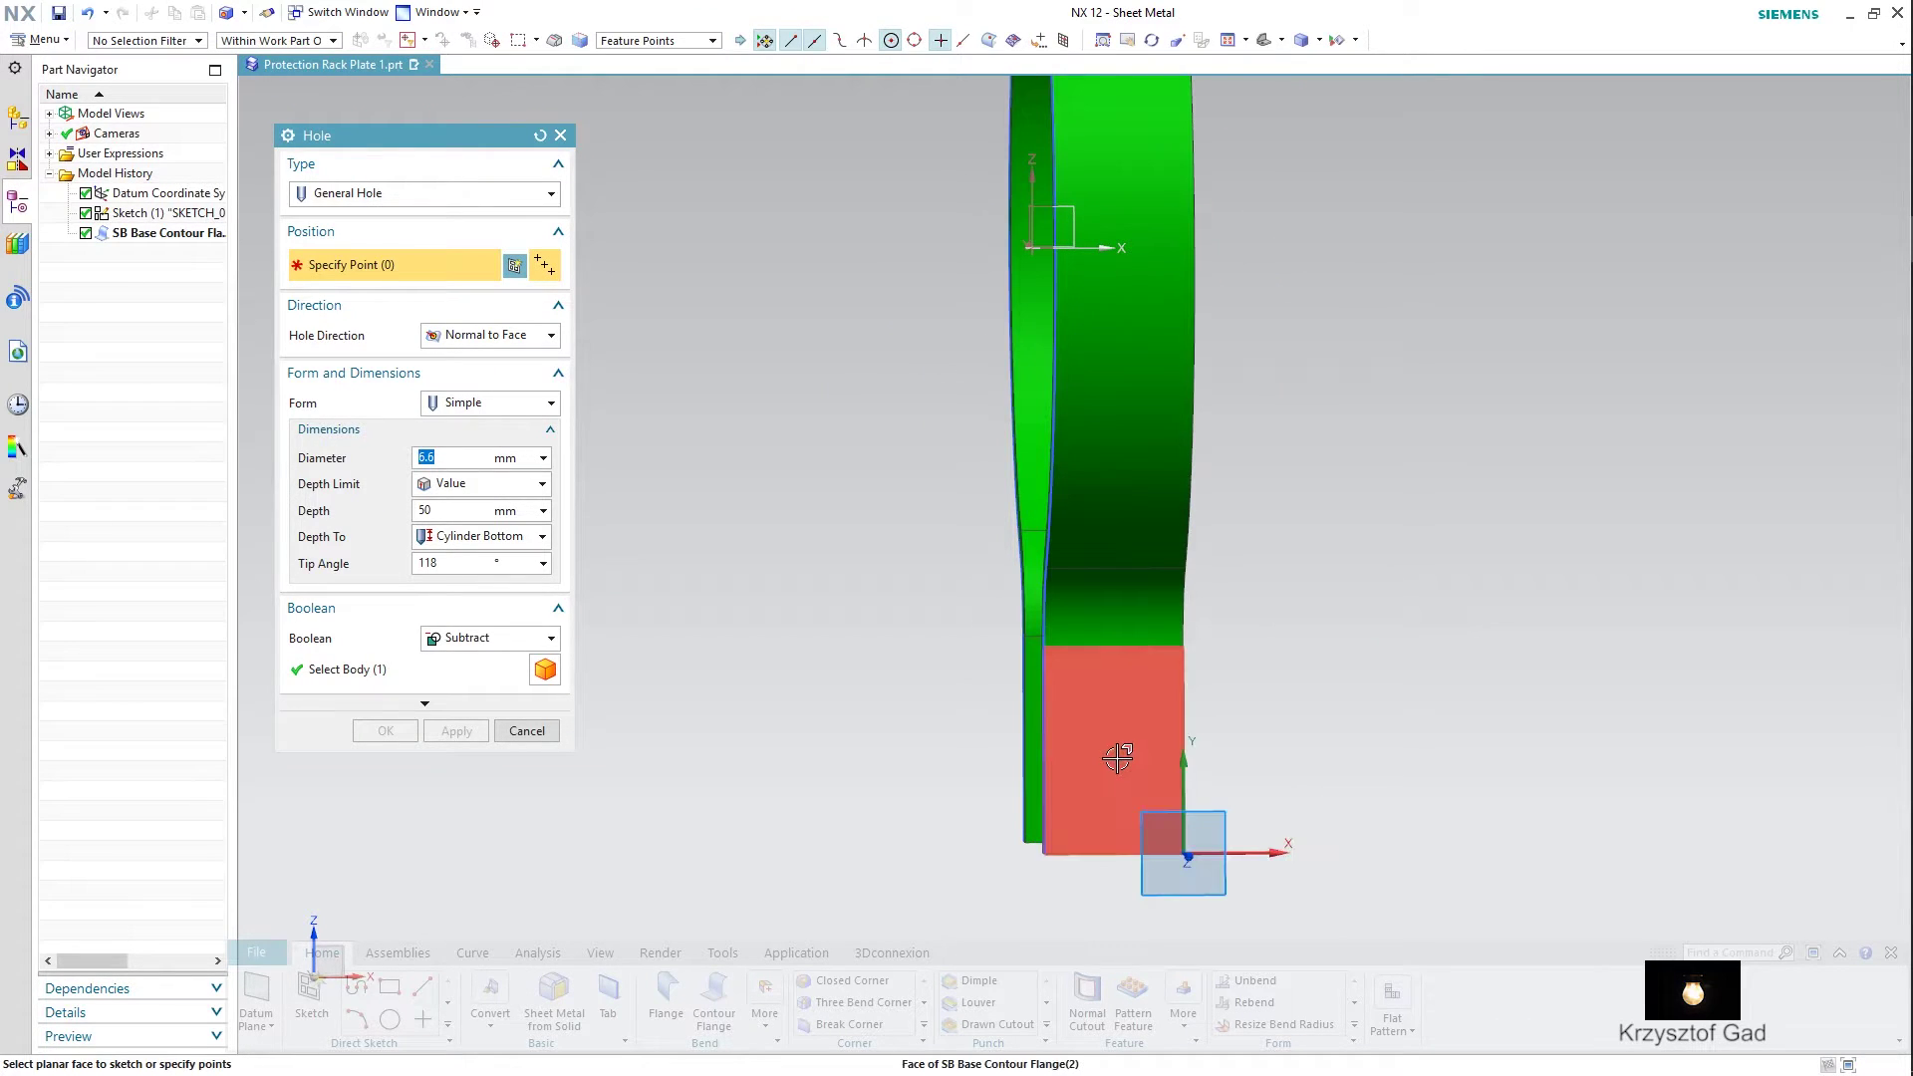
click(1118, 758)
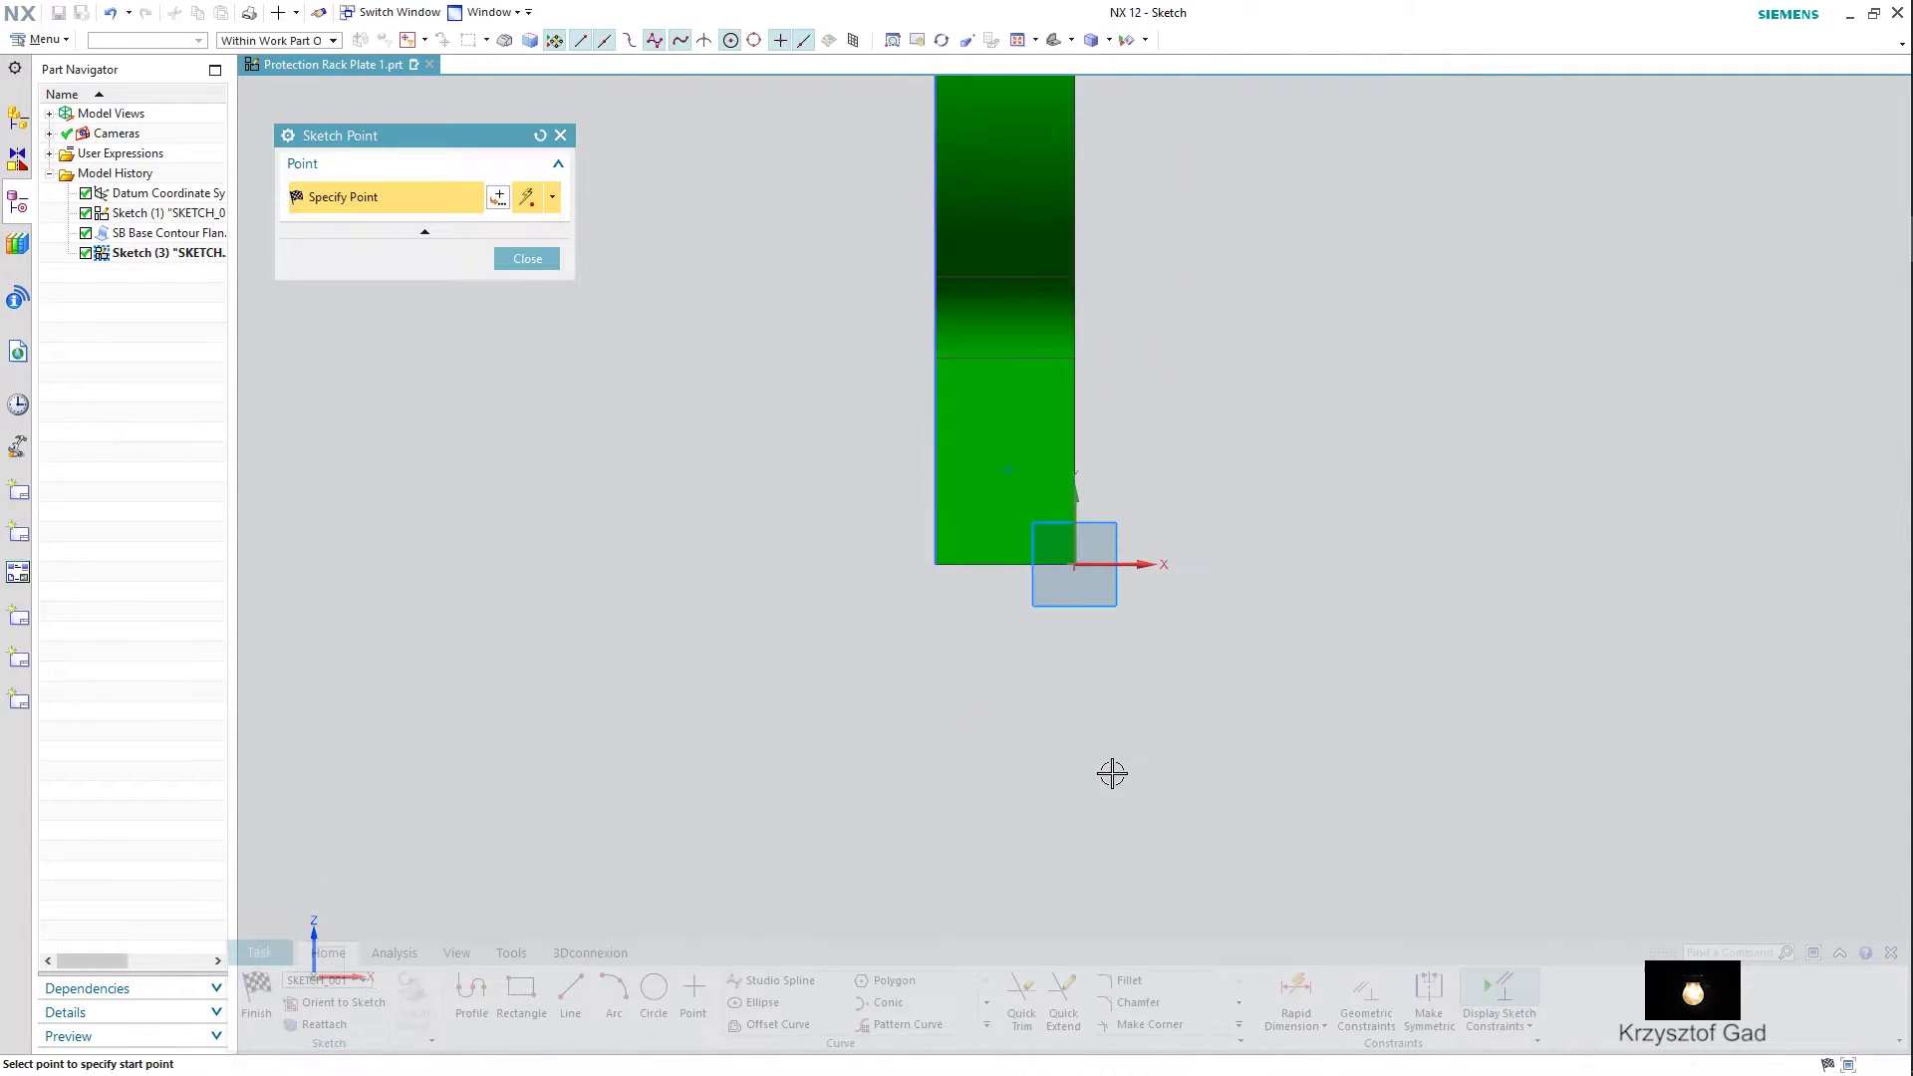
- Dimension the hole point 6 from the leg's bottom edge
click(1296, 991)
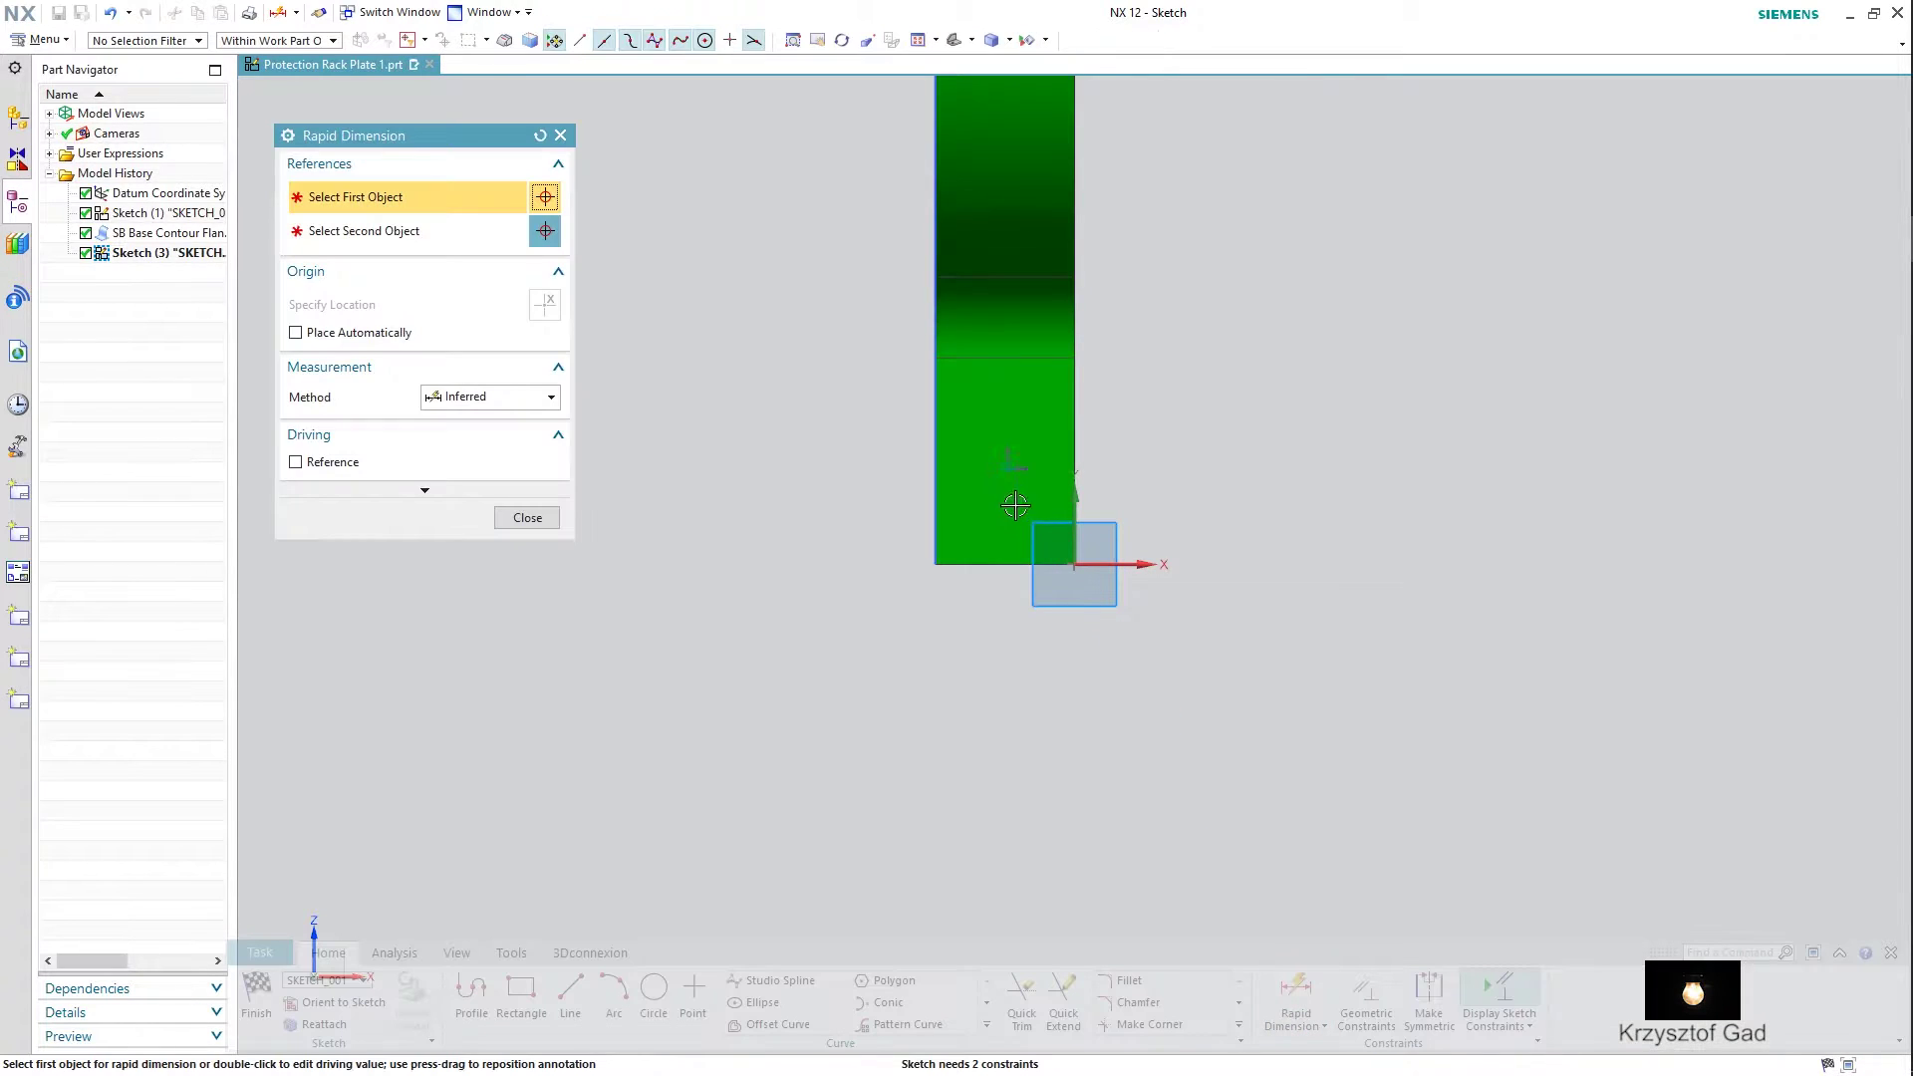
click(1009, 468)
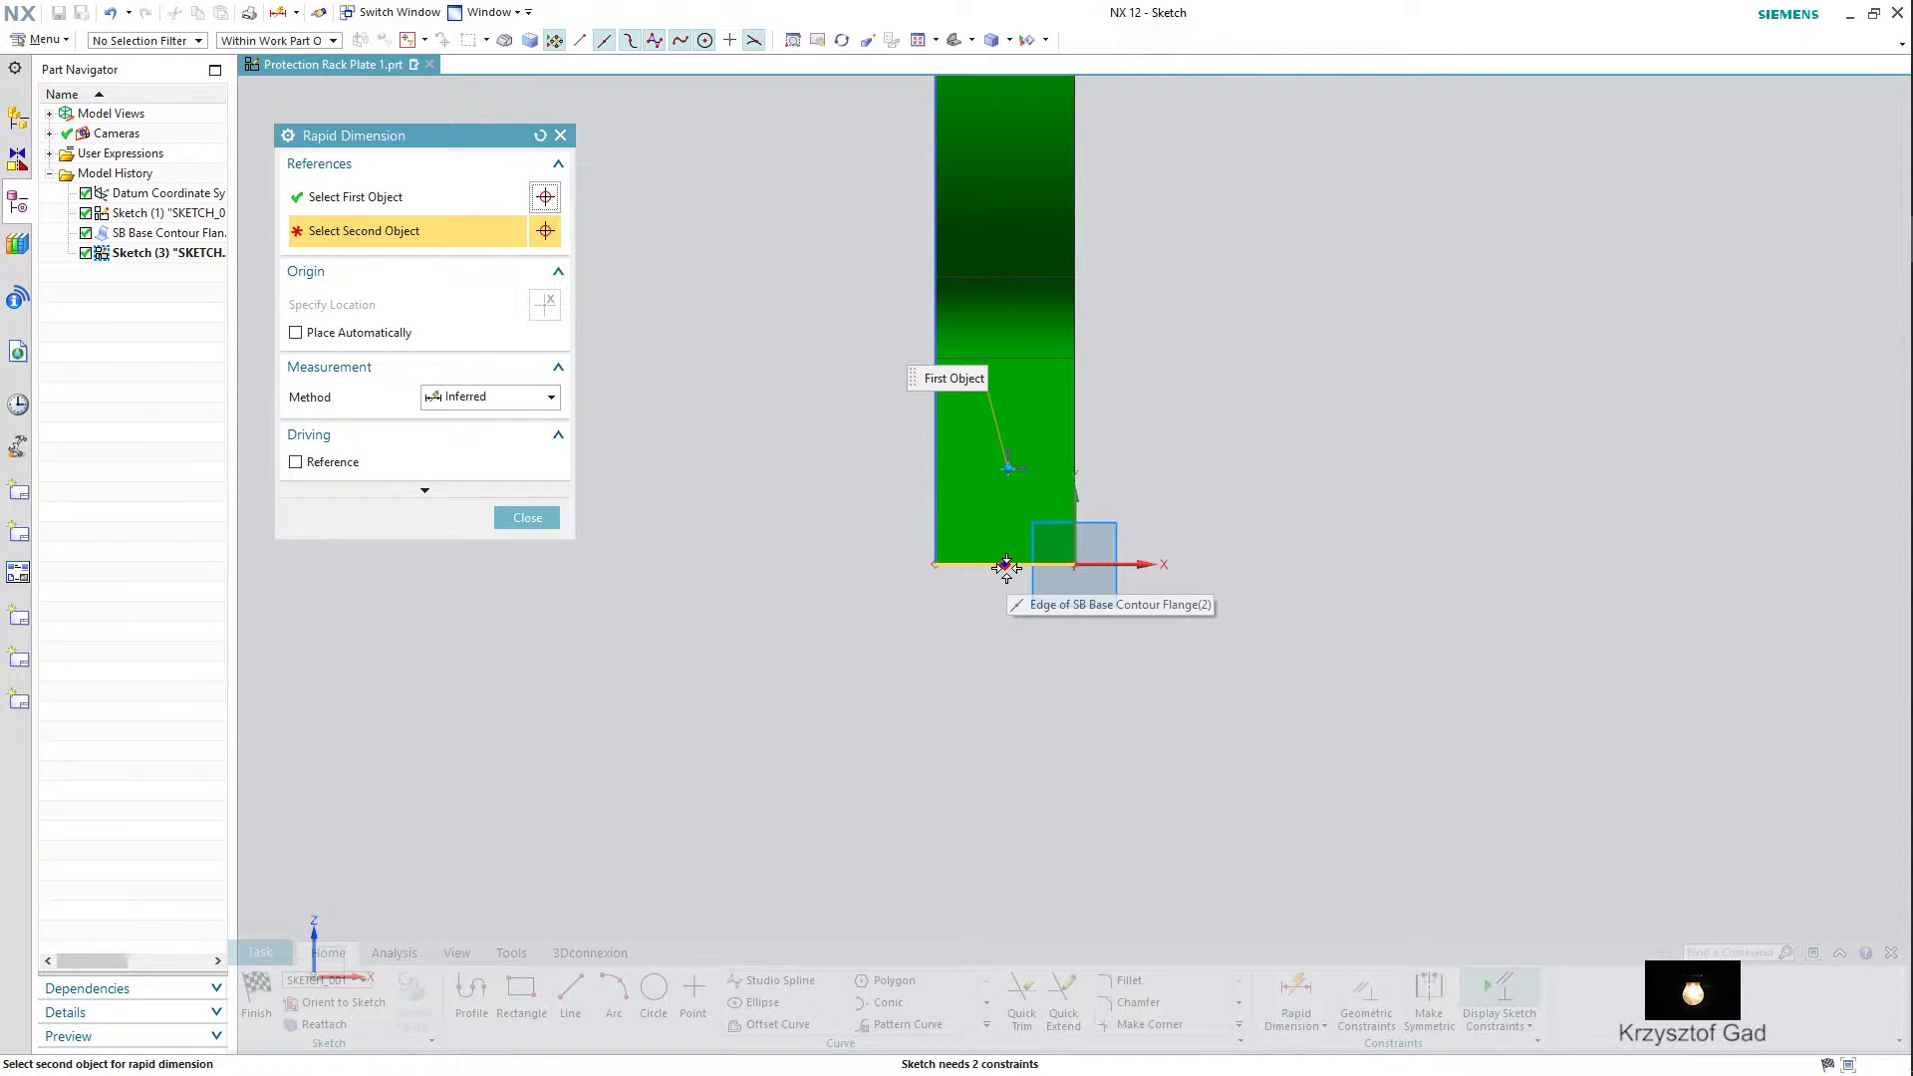
click(1007, 567)
click(841, 514)
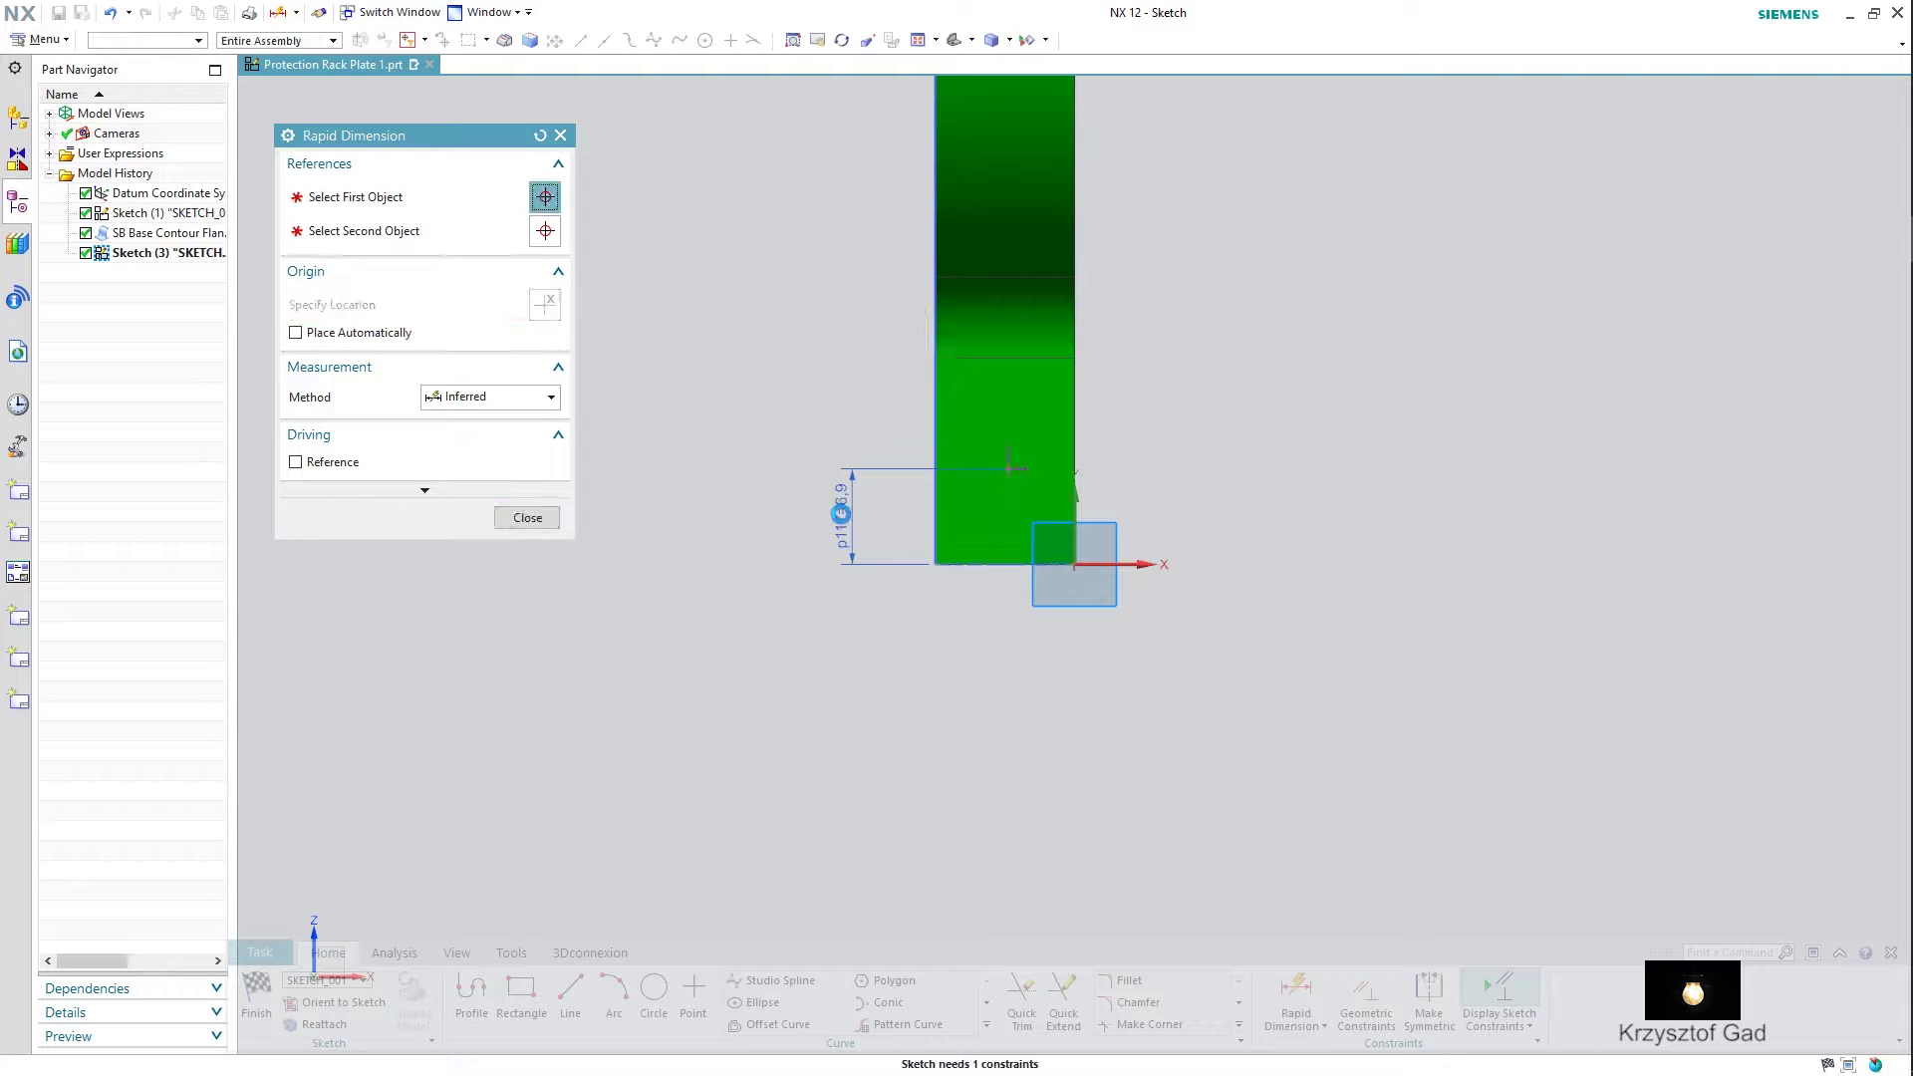
text(6)
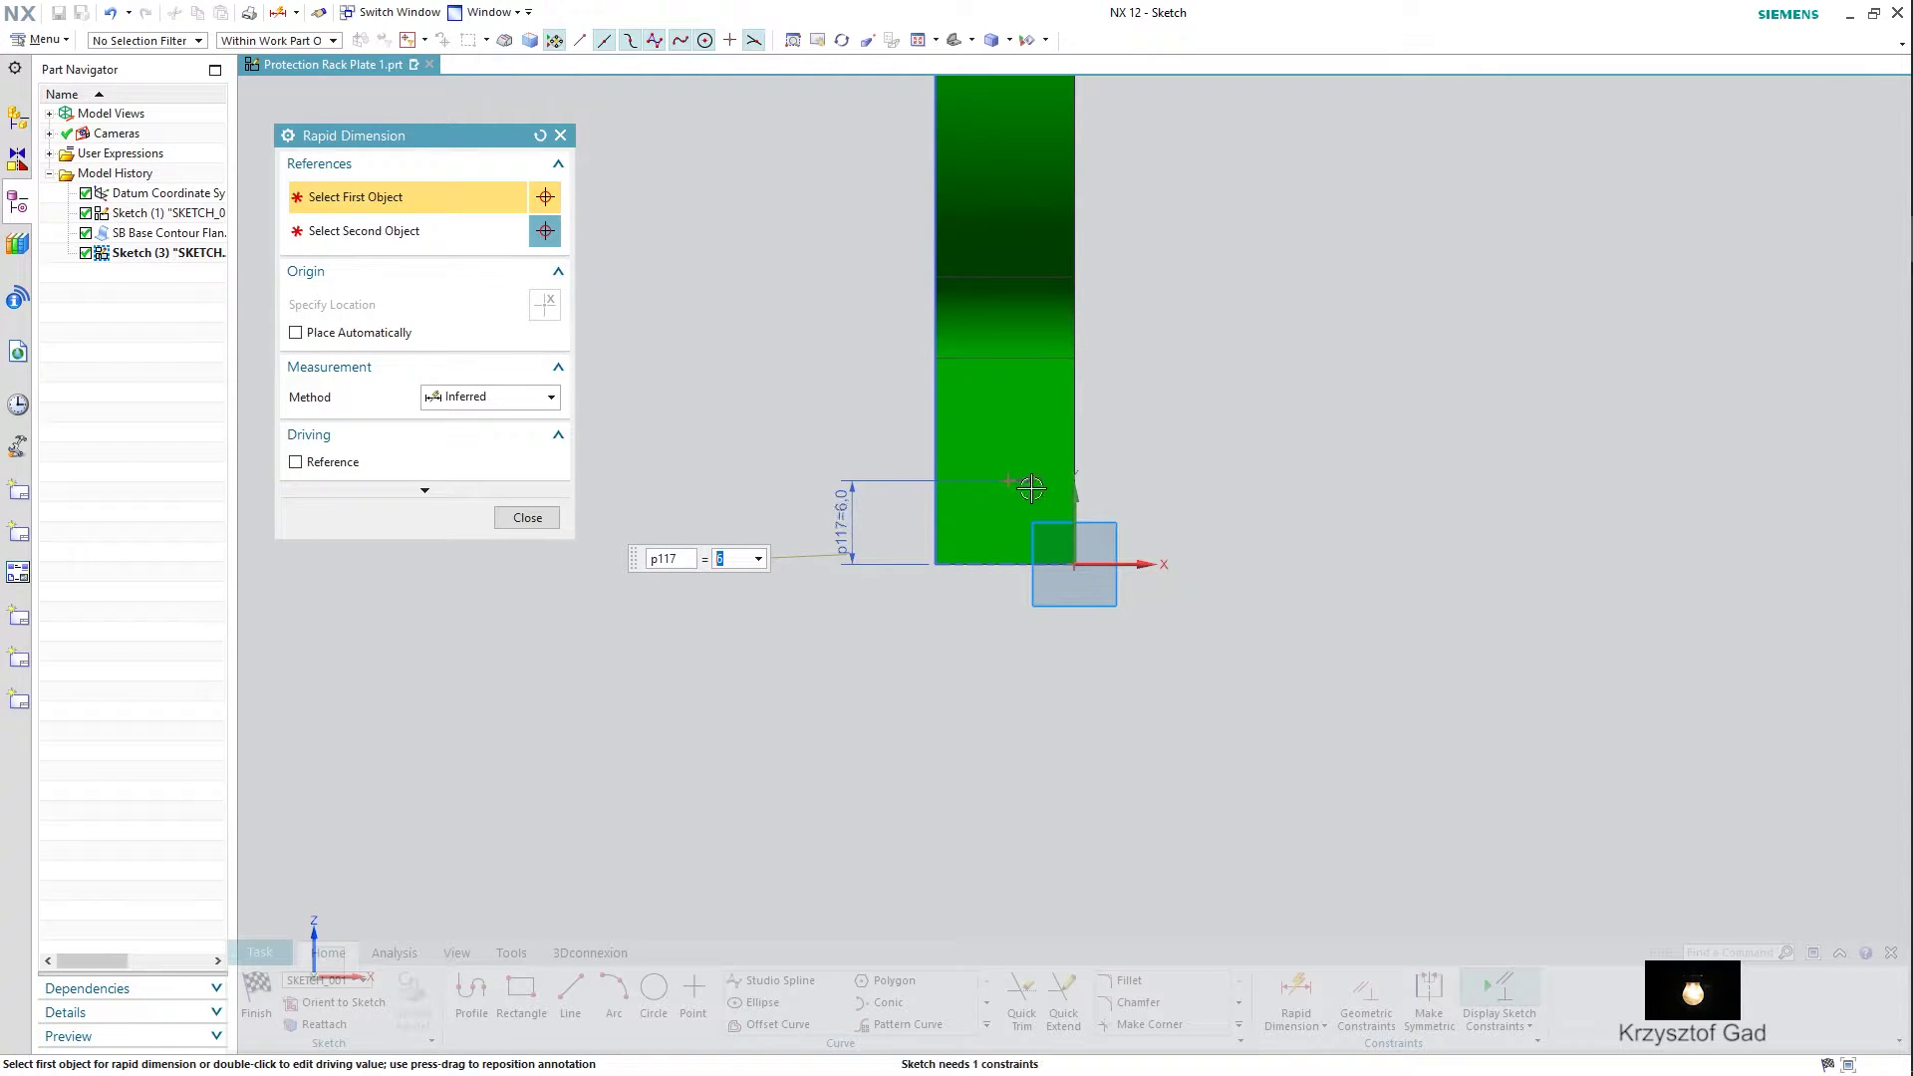
- Place the hole point 5 from the plate's left edge and cut the simple hole through both legs
click(1009, 479)
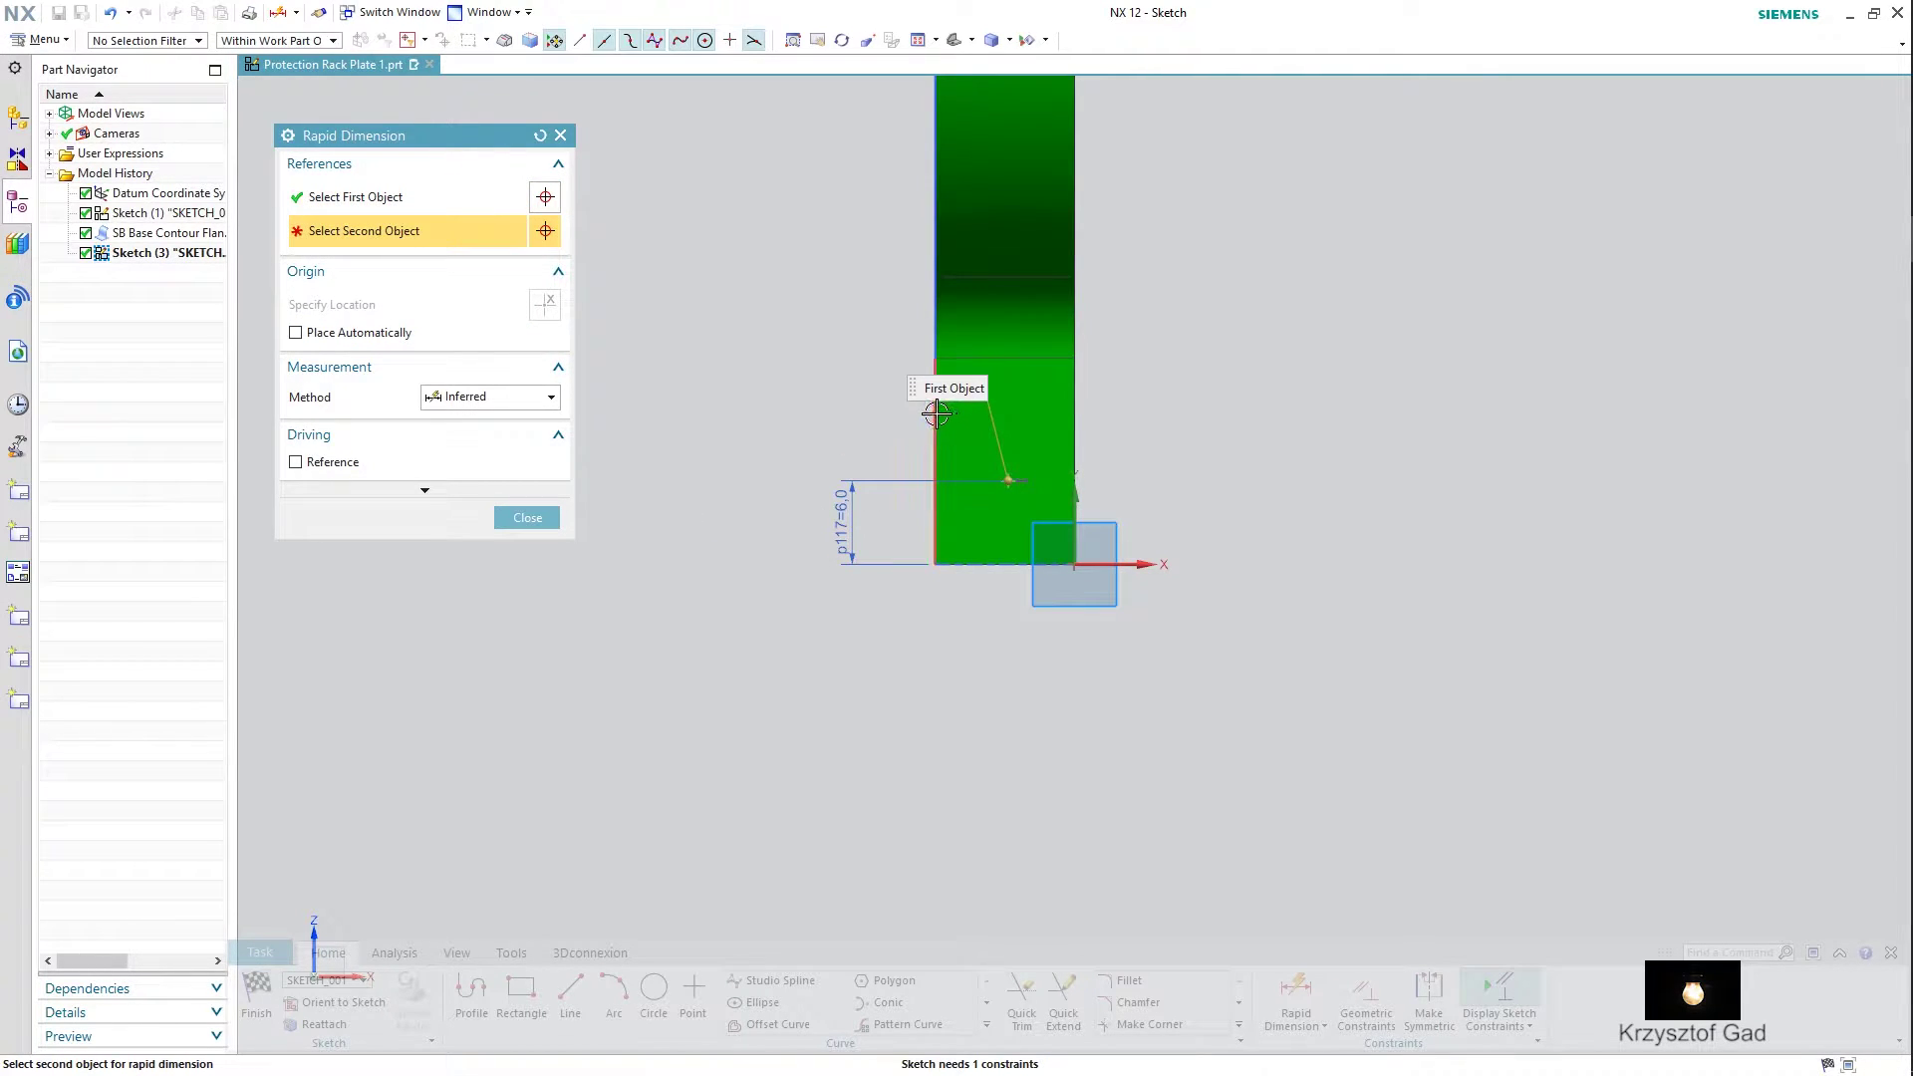
click(935, 462)
click(965, 689)
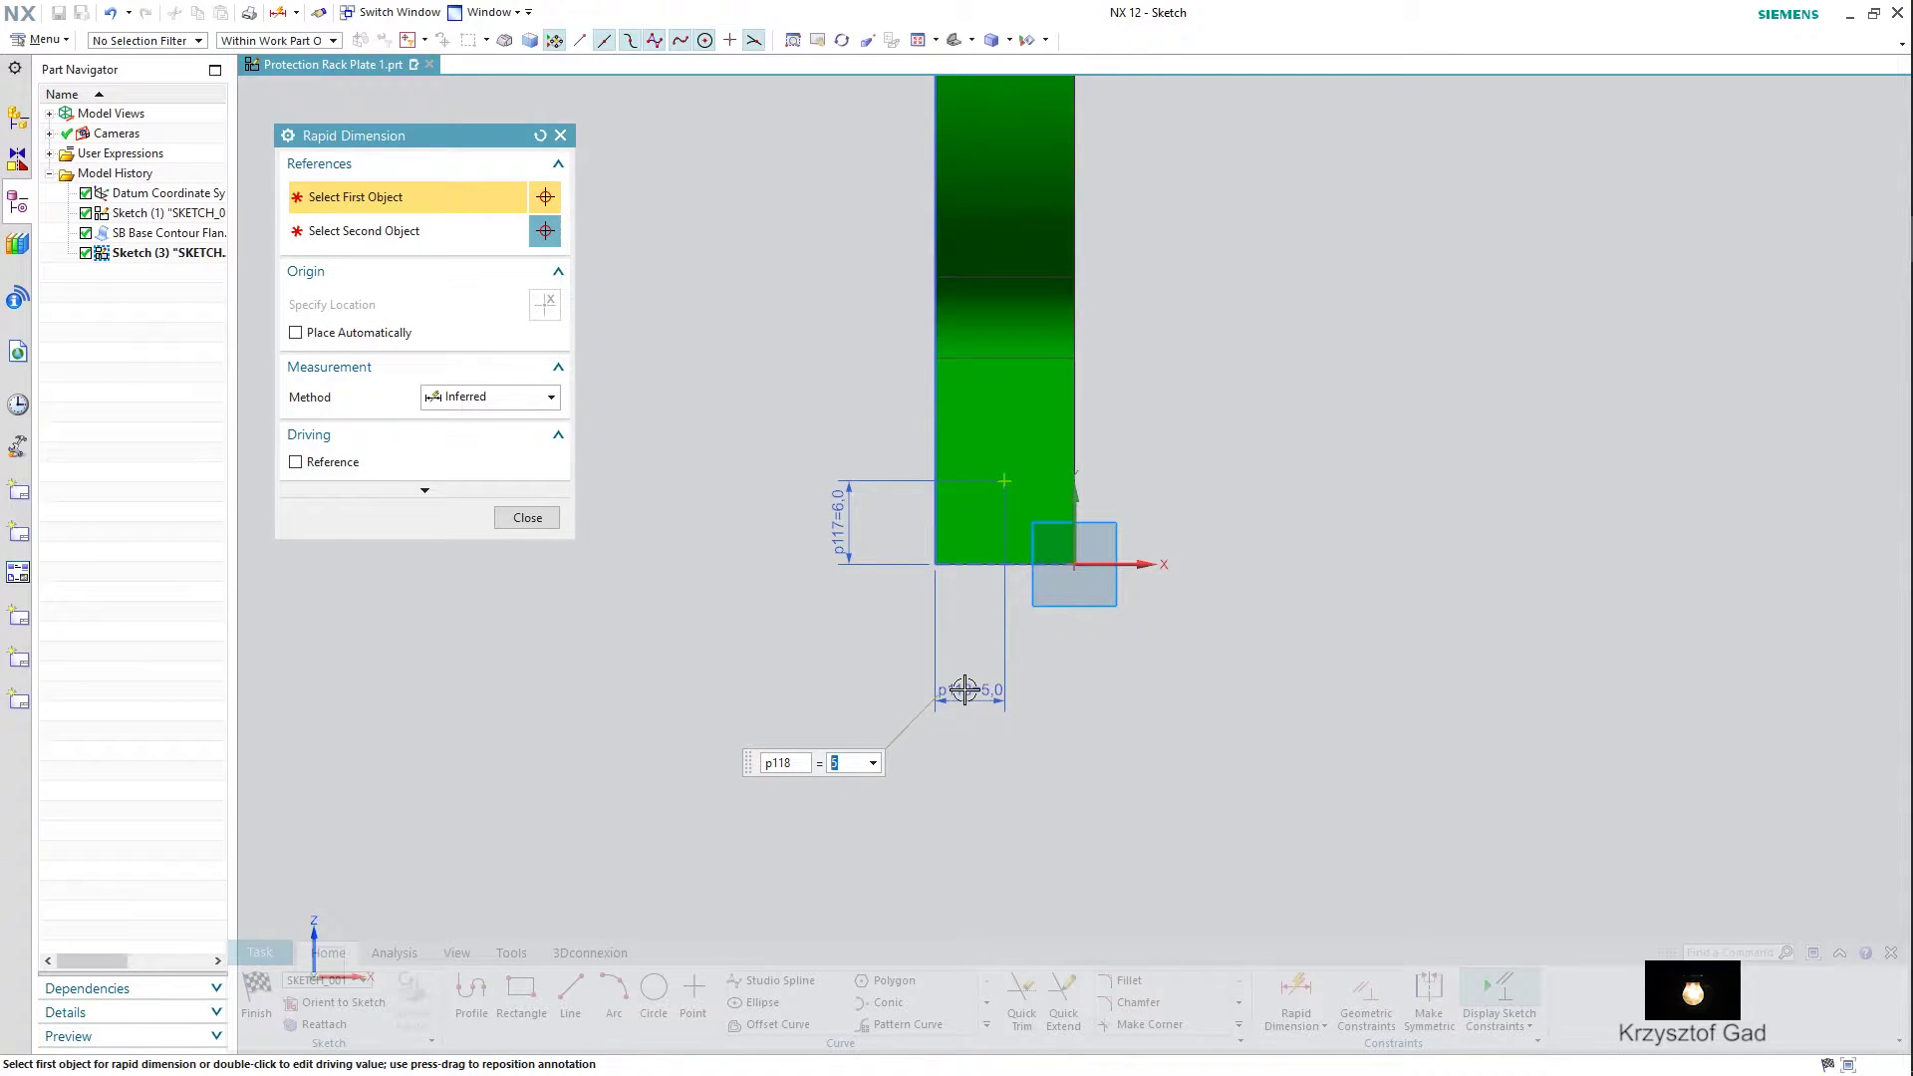
click(528, 518)
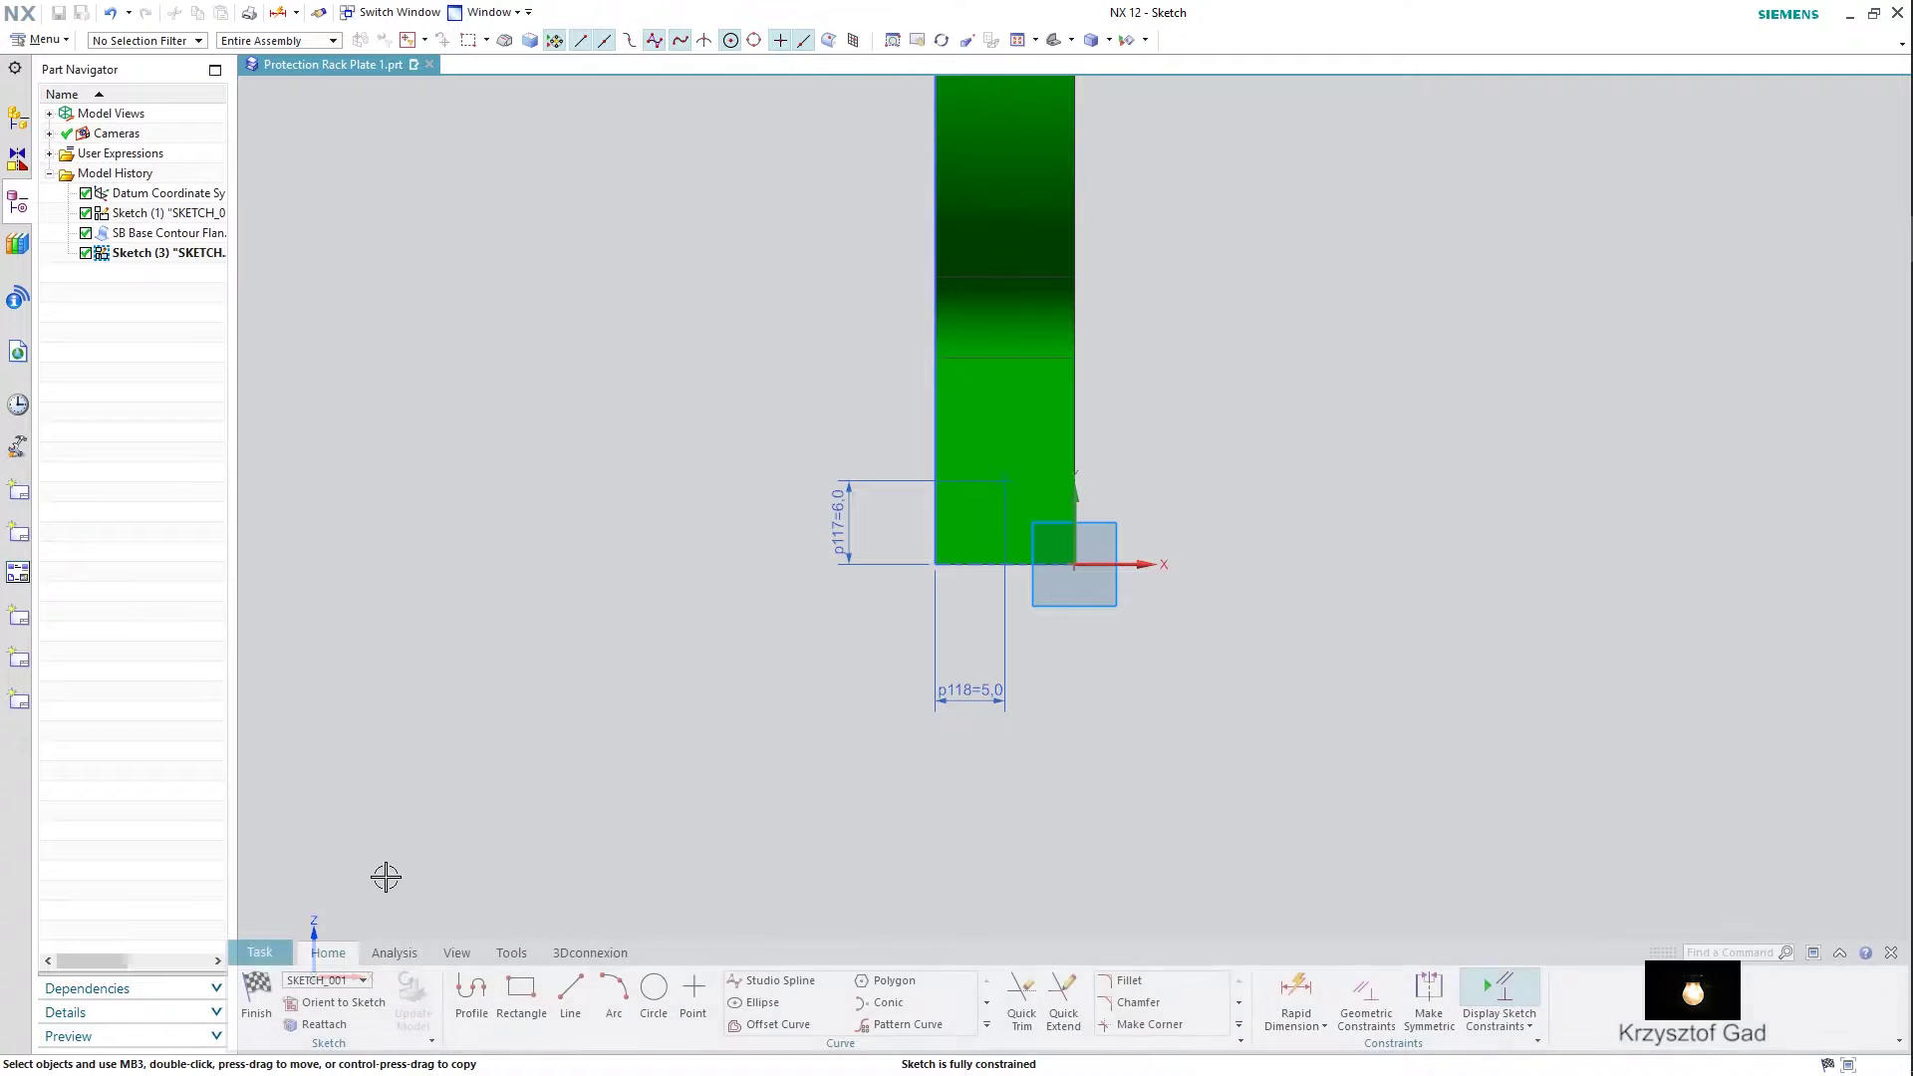
click(259, 987)
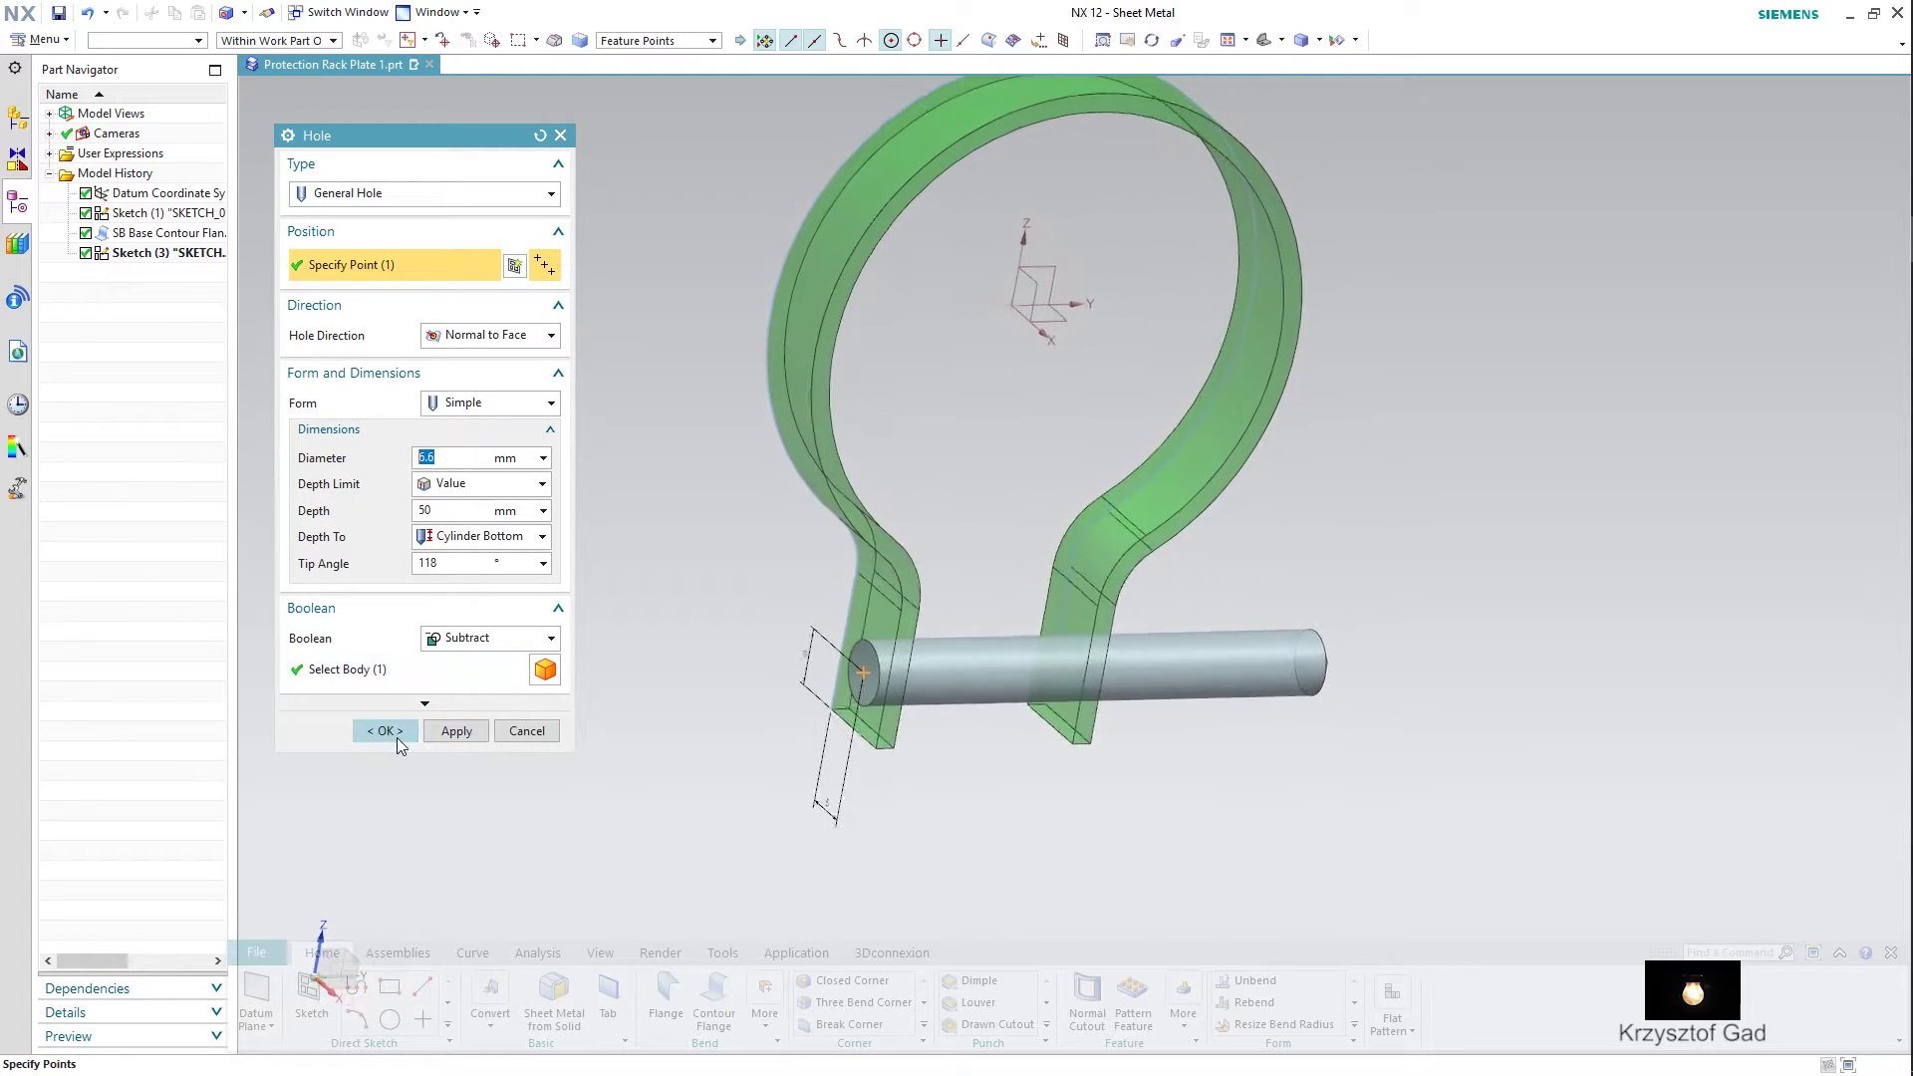
click(397, 737)
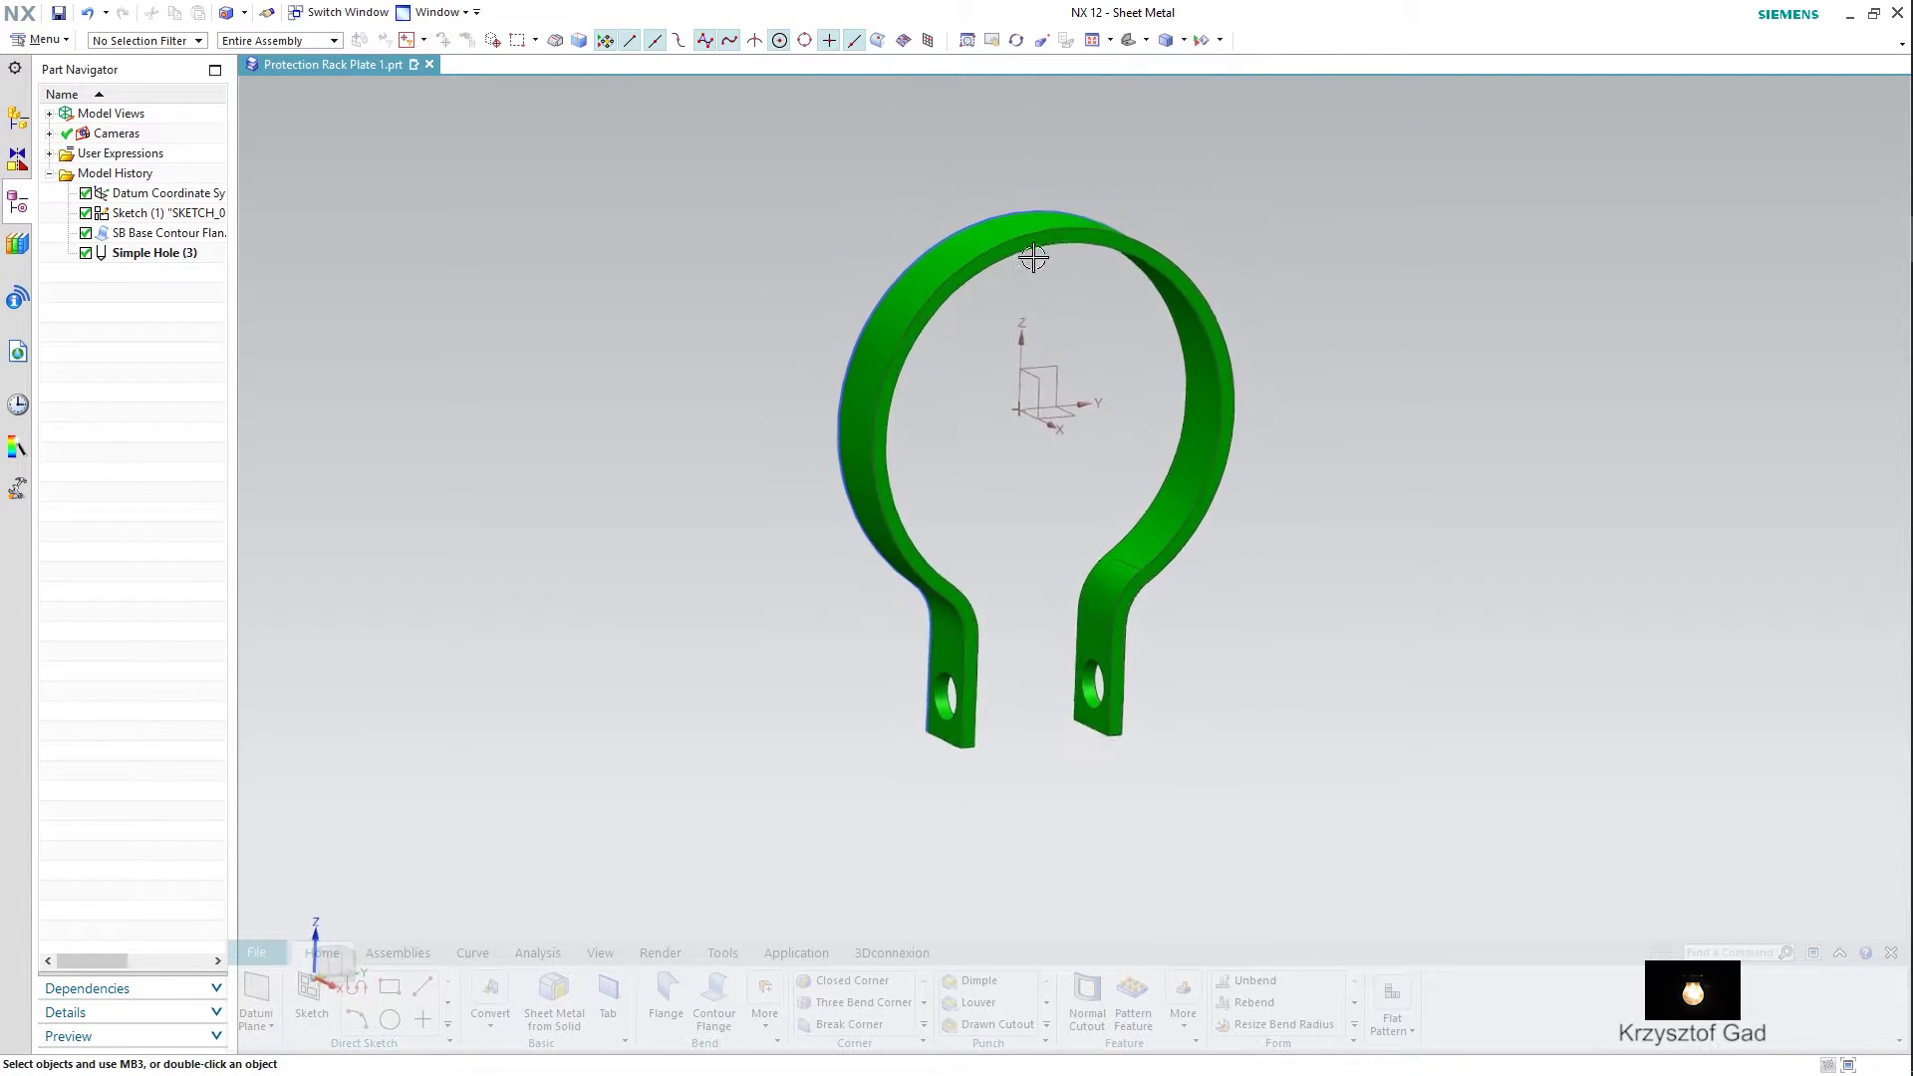
- Hide all sketches so only the solid green clamp shows, and save Protection Rack Plate 1.prt
click(1216, 41)
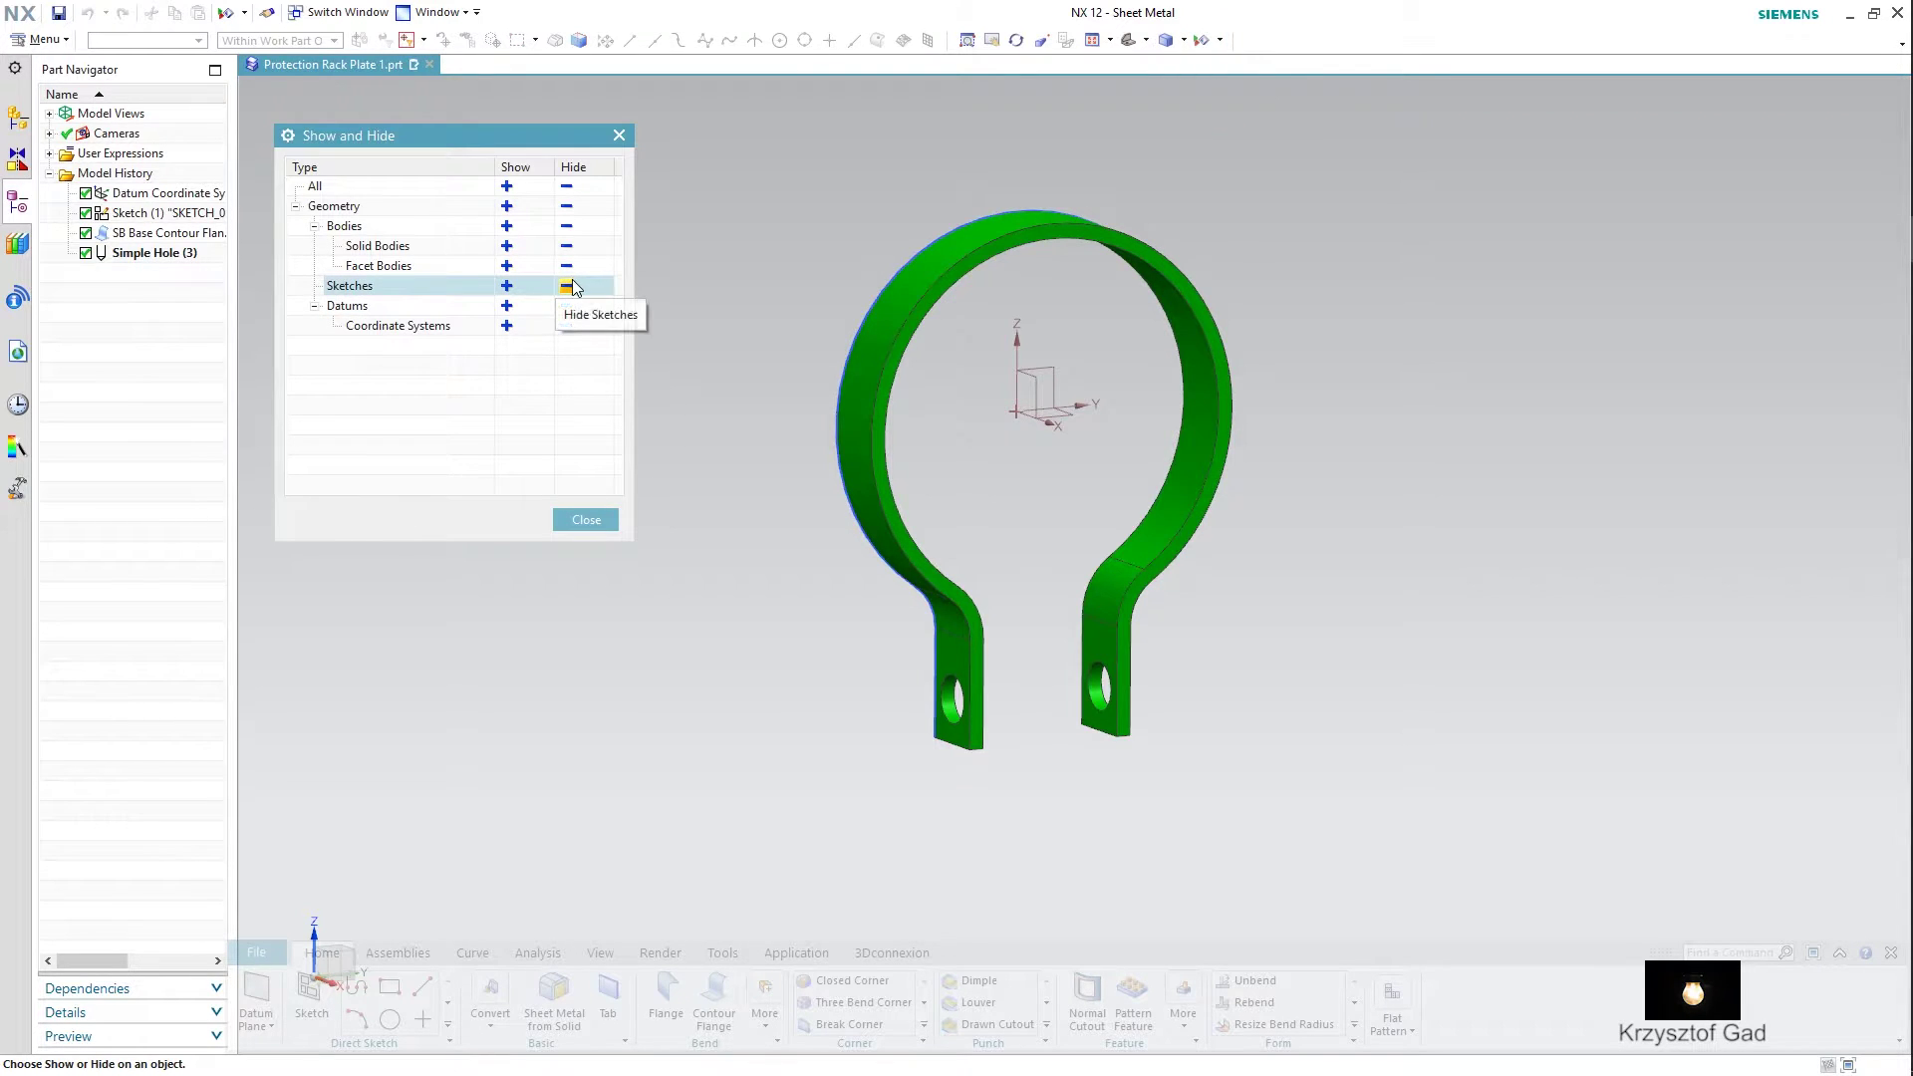
click(567, 285)
click(586, 519)
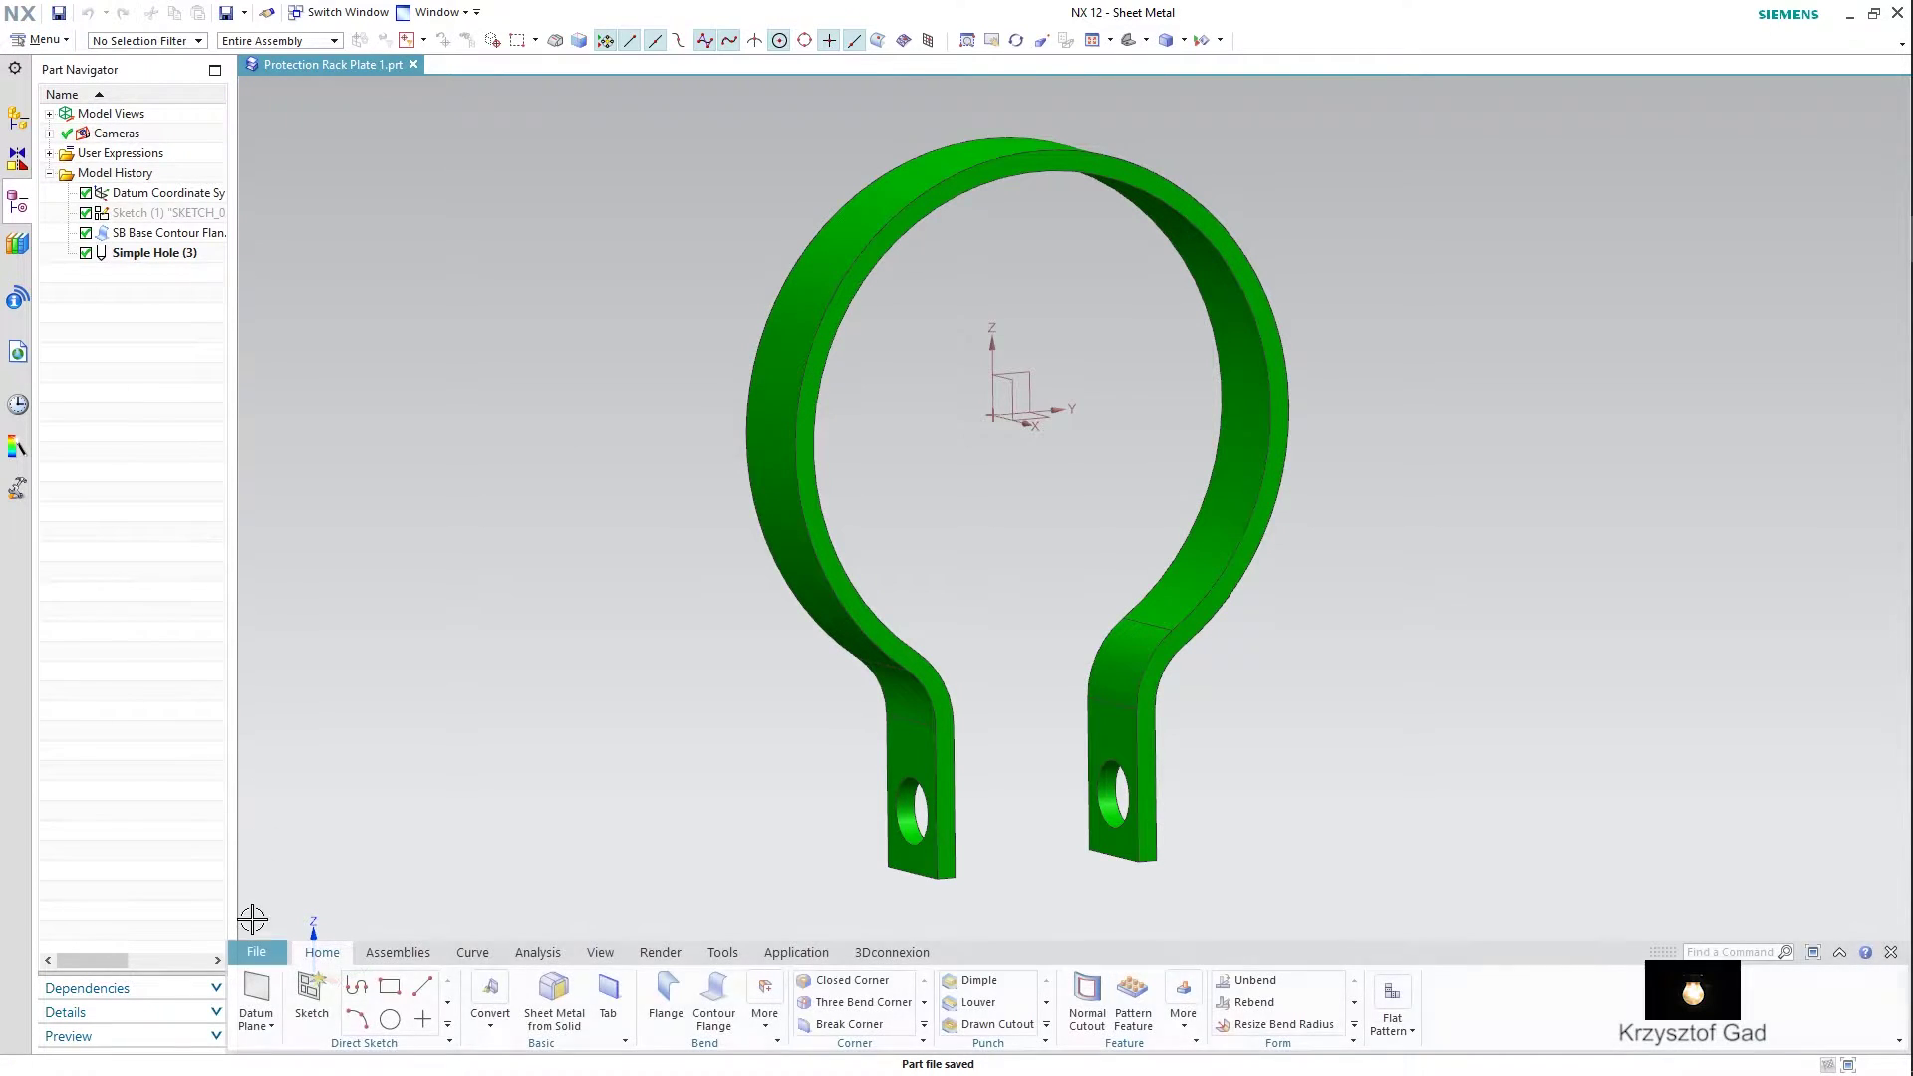
click(260, 954)
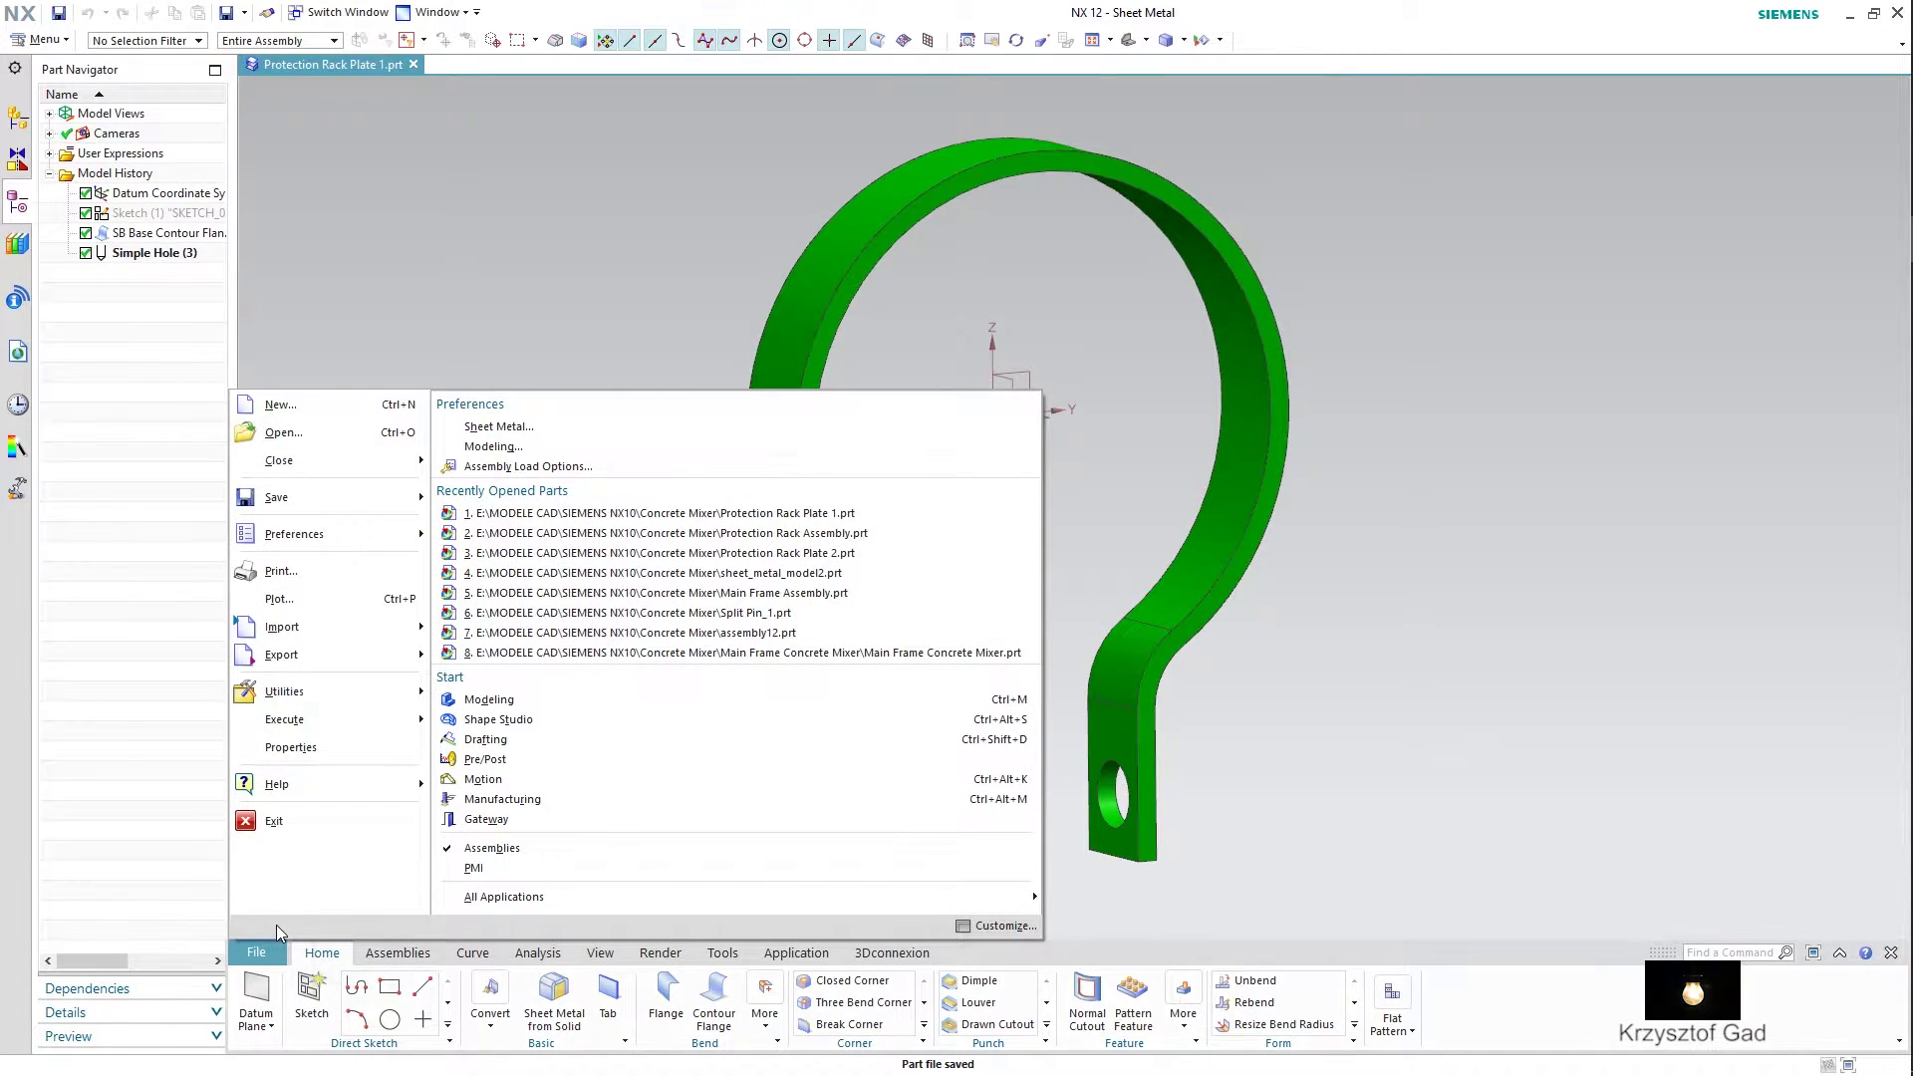
- Create a new Sheet Metal part and start a sketch on the datum plane
click(305, 406)
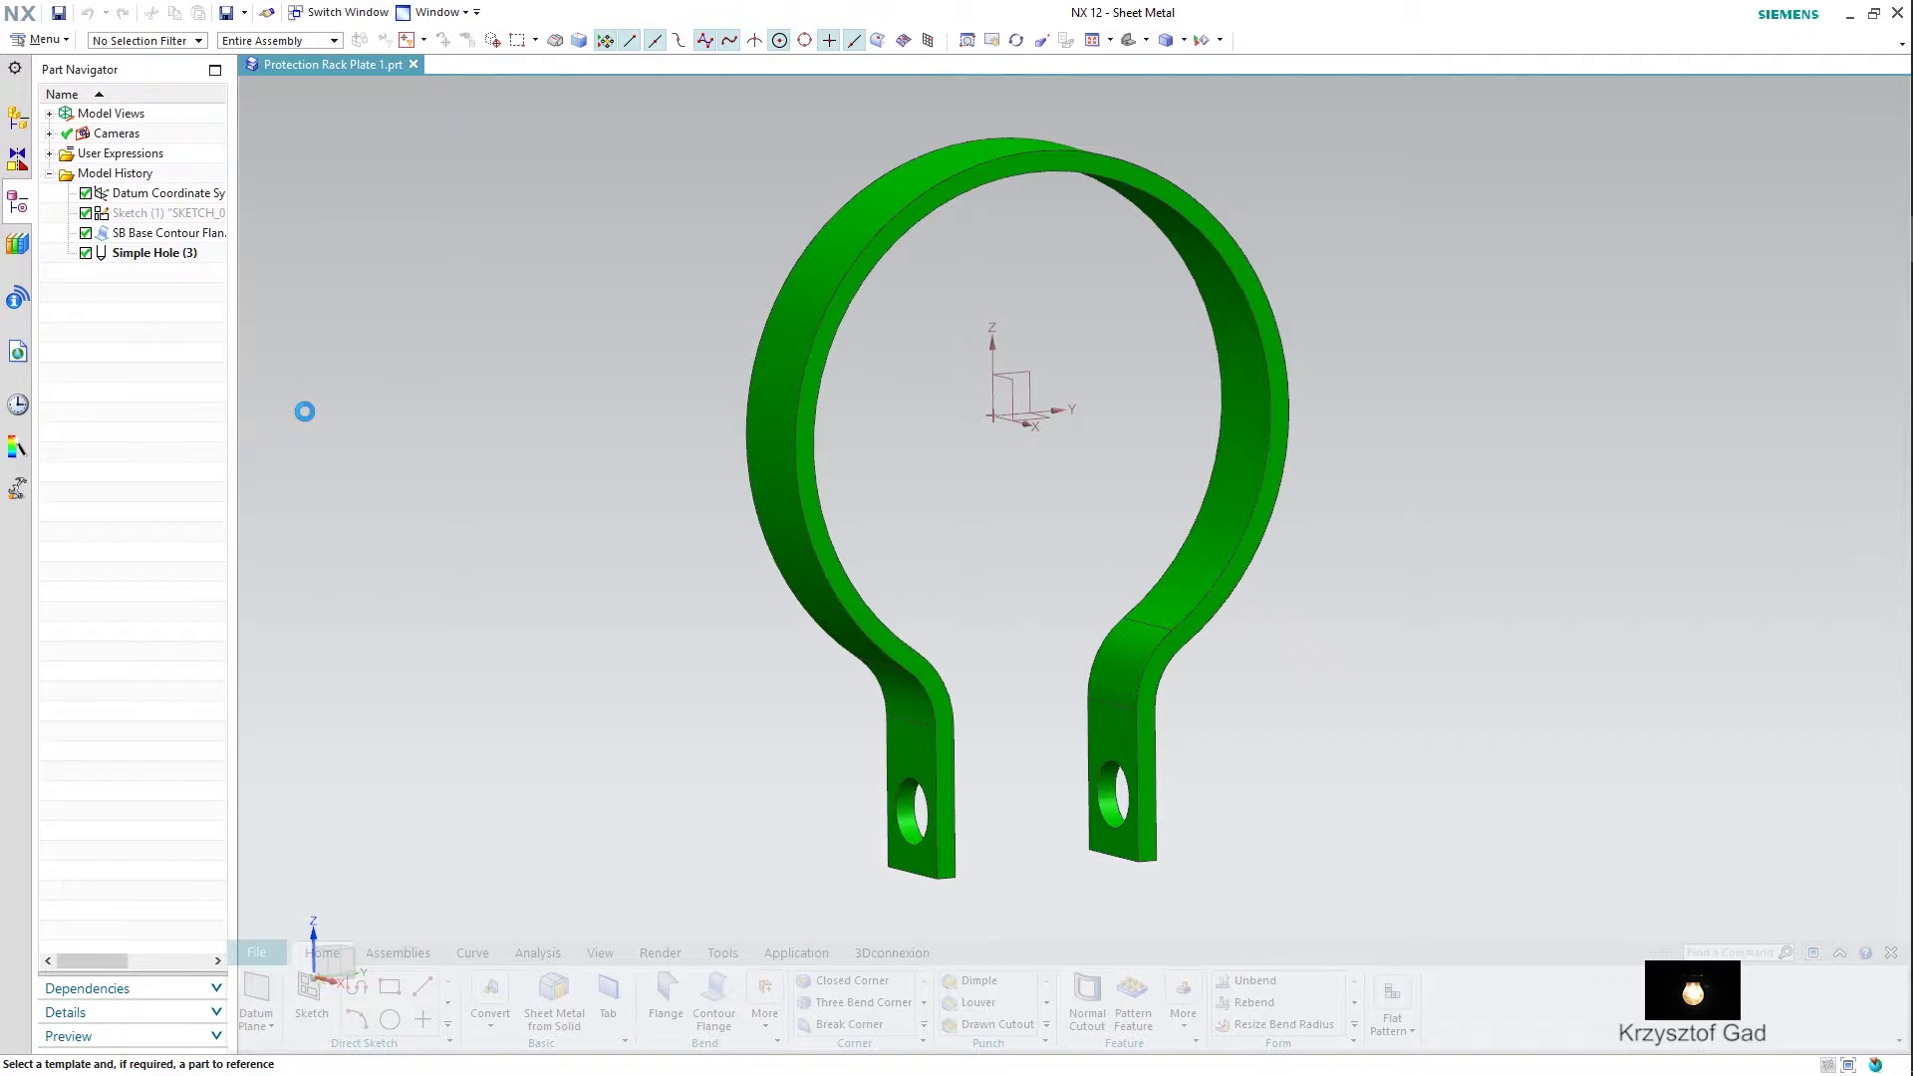
click(487, 571)
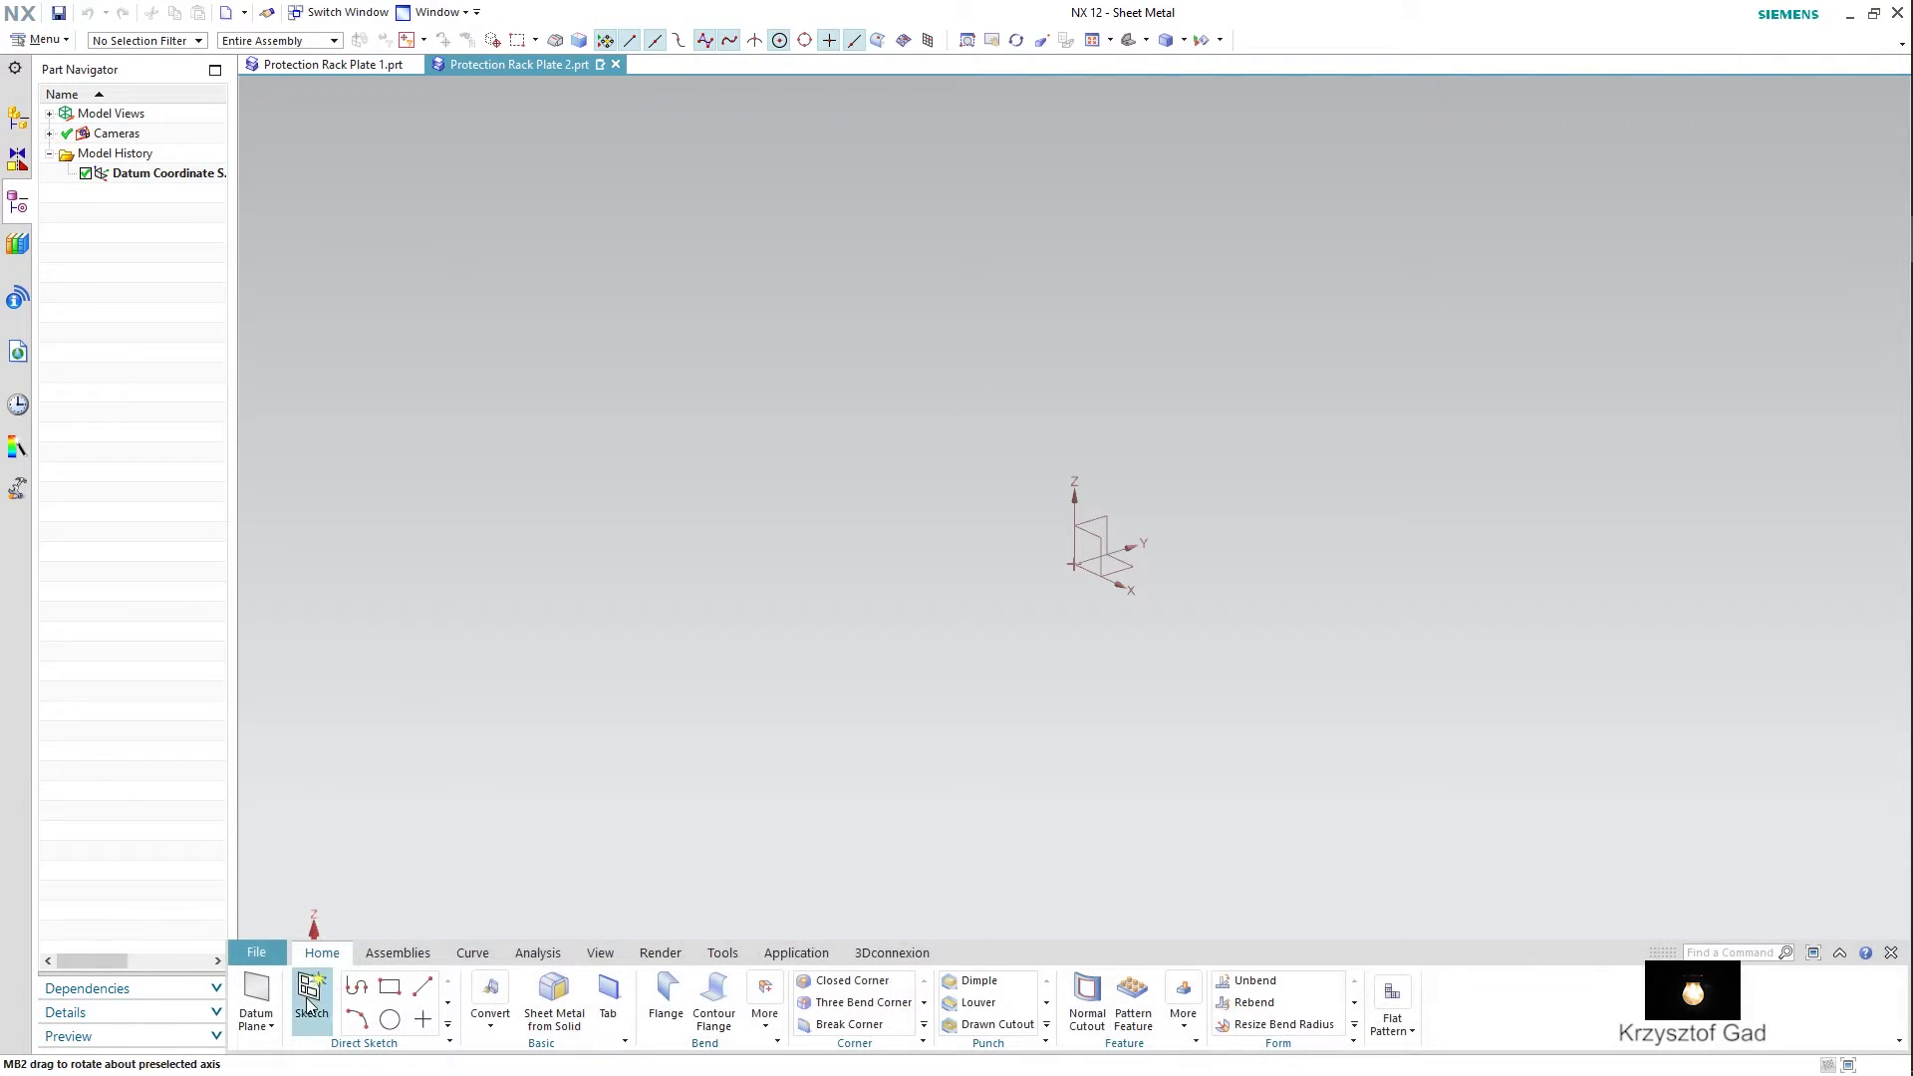
click(309, 997)
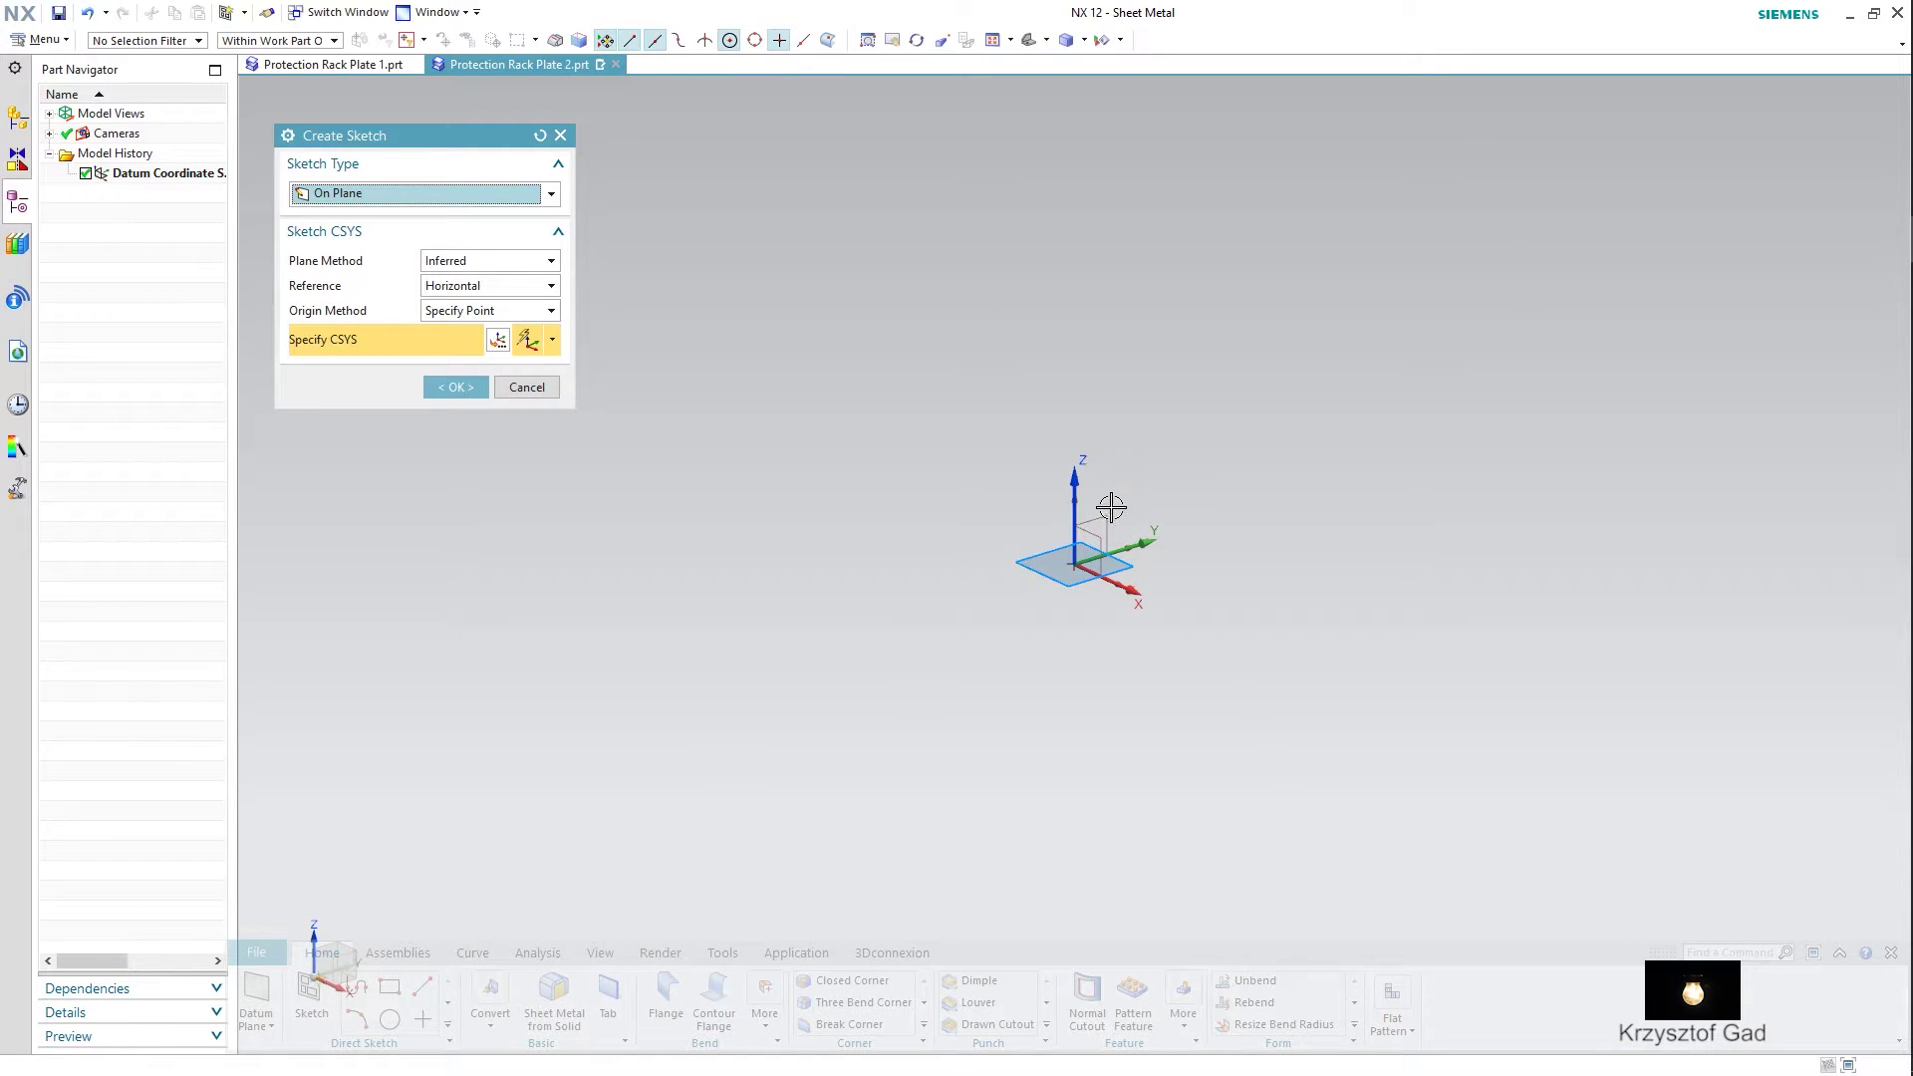
click(1101, 527)
click(469, 387)
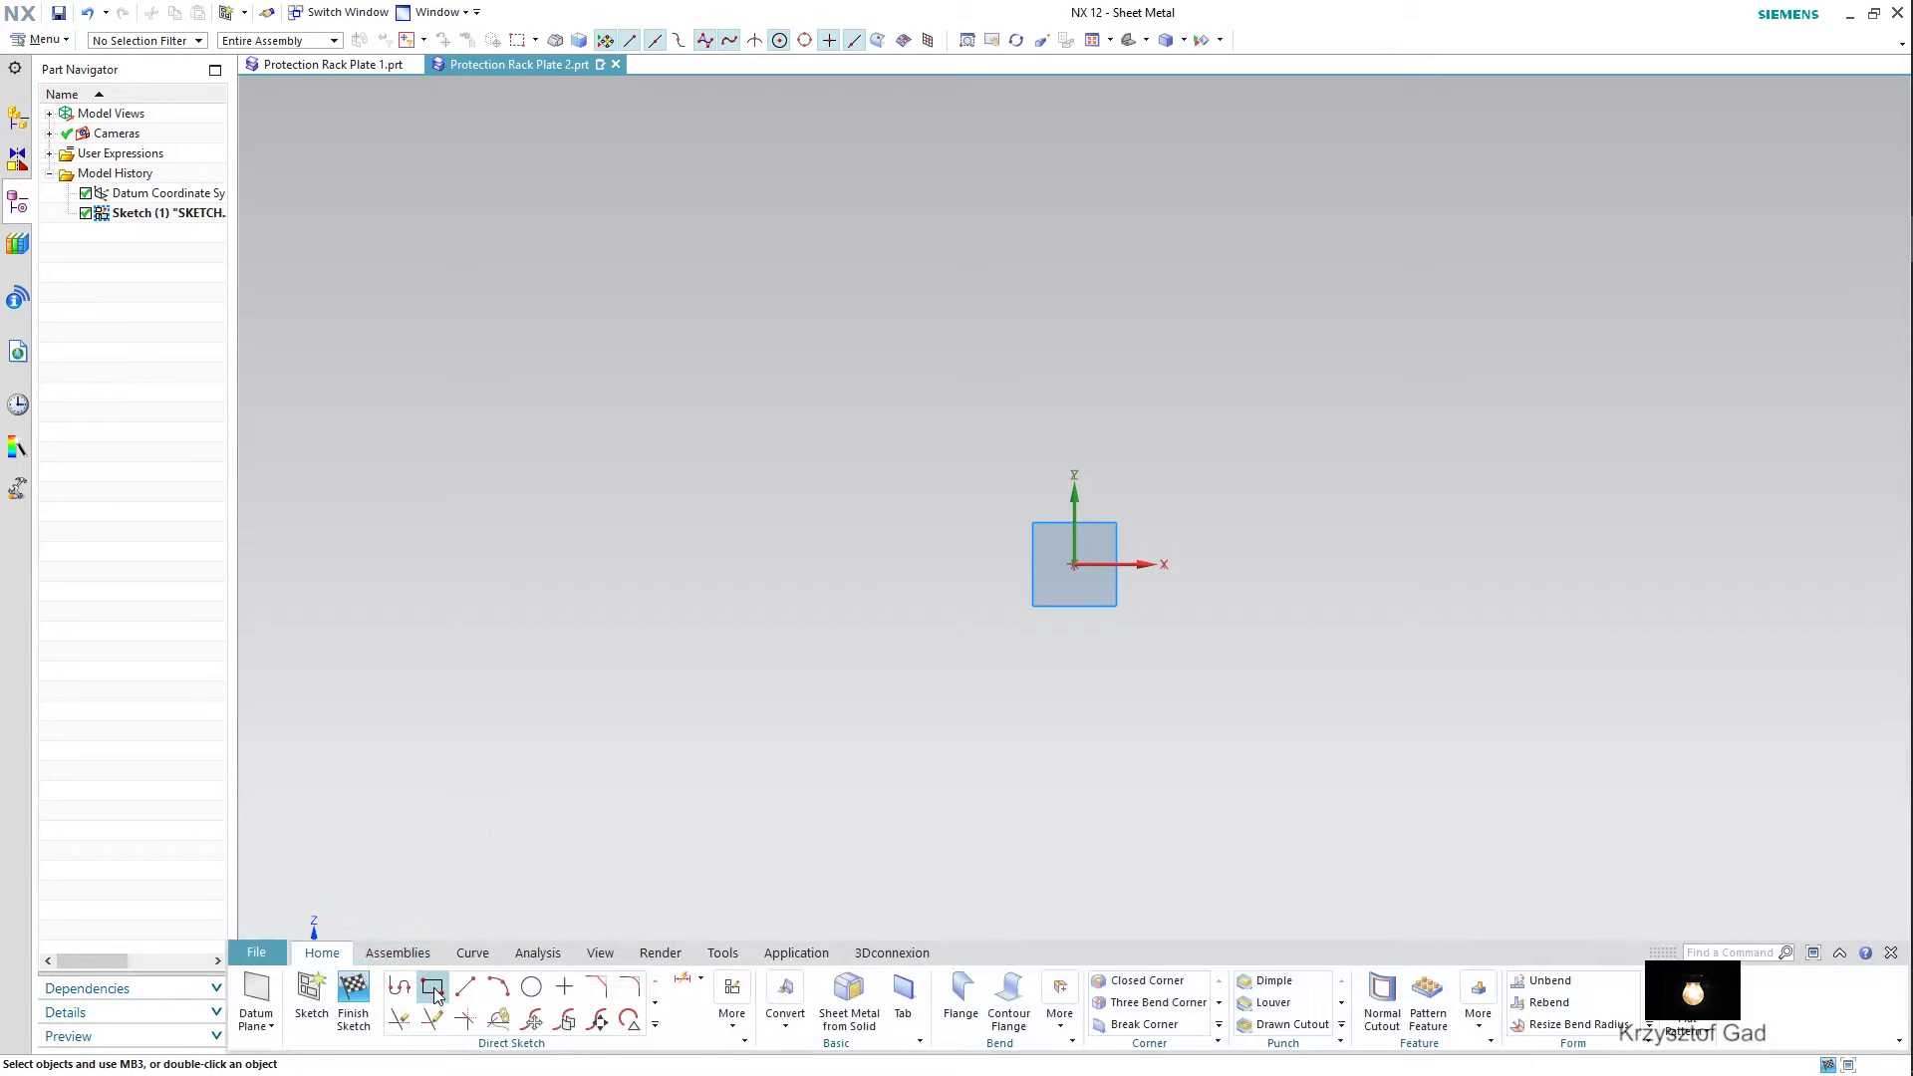
- Draw a 241.2 x 100 rectangle centred on the origin and finish the sketch
click(431, 986)
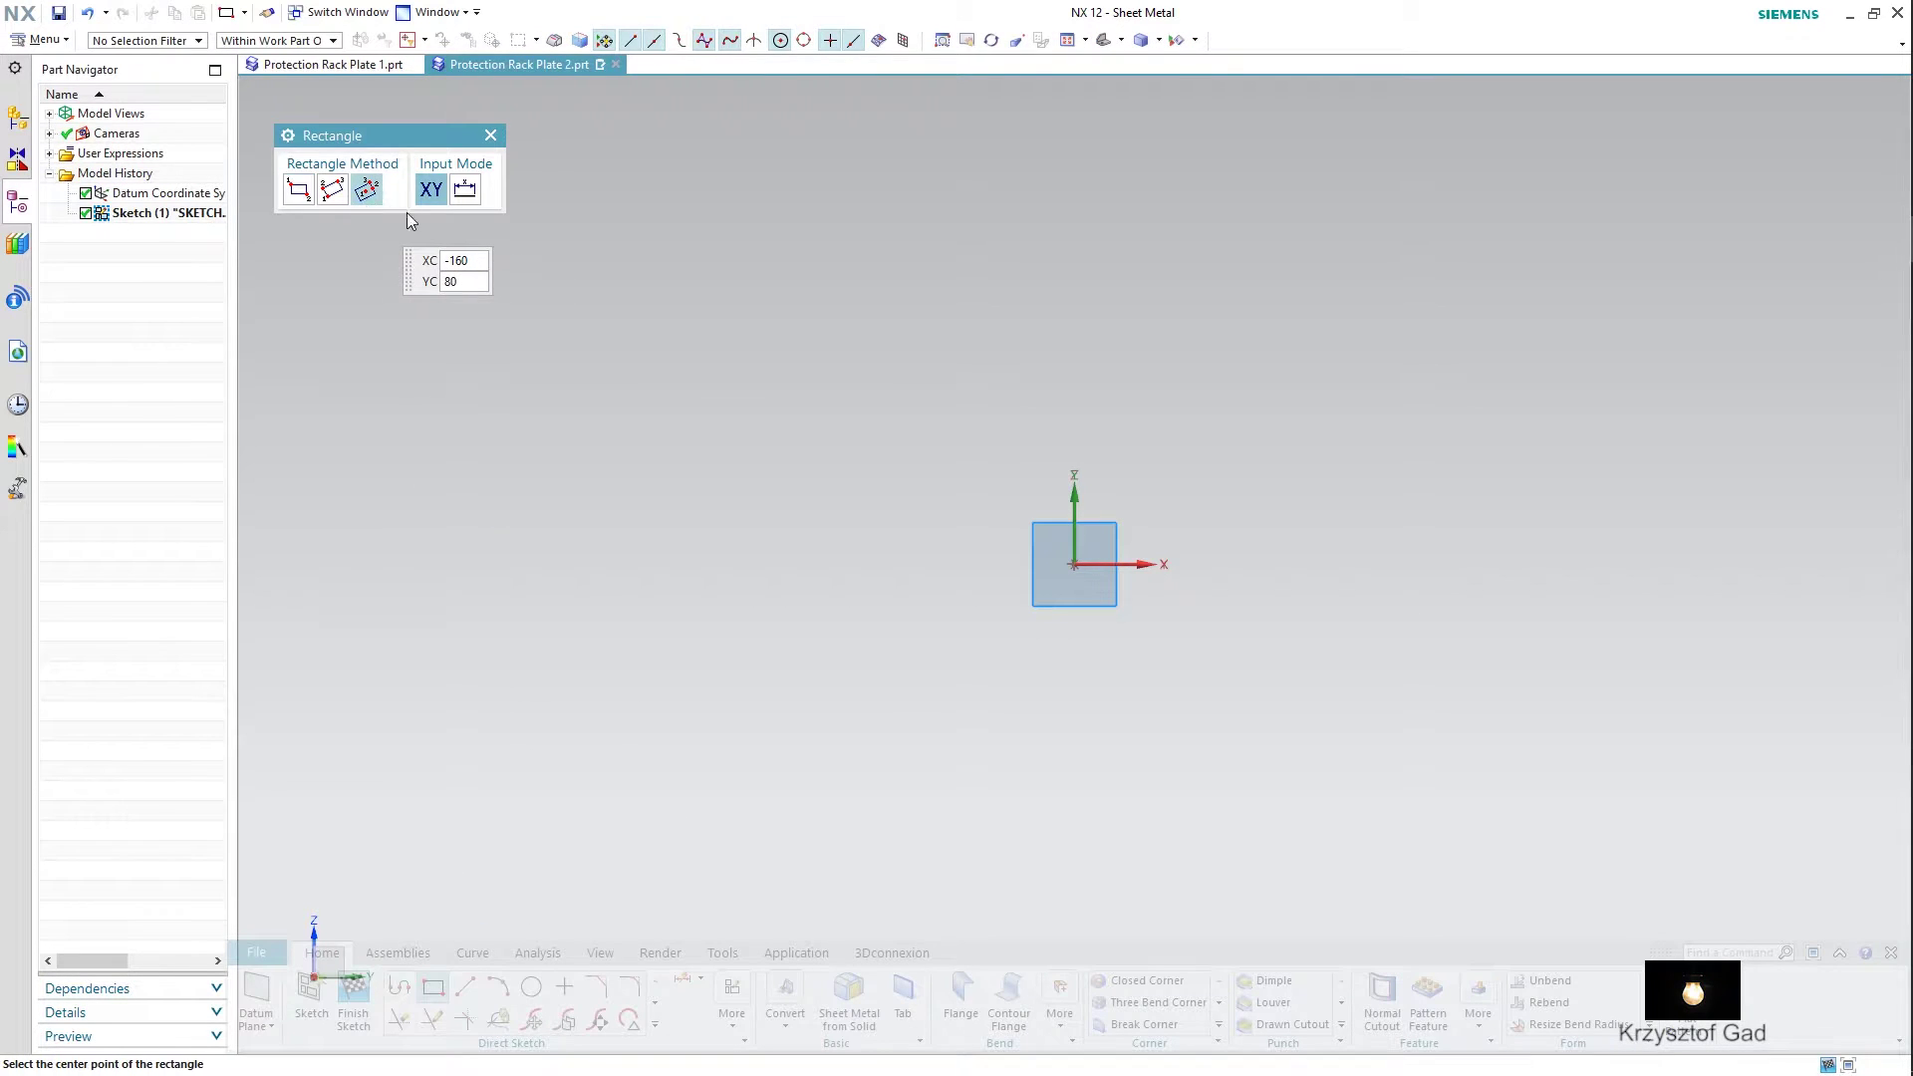
click(1074, 564)
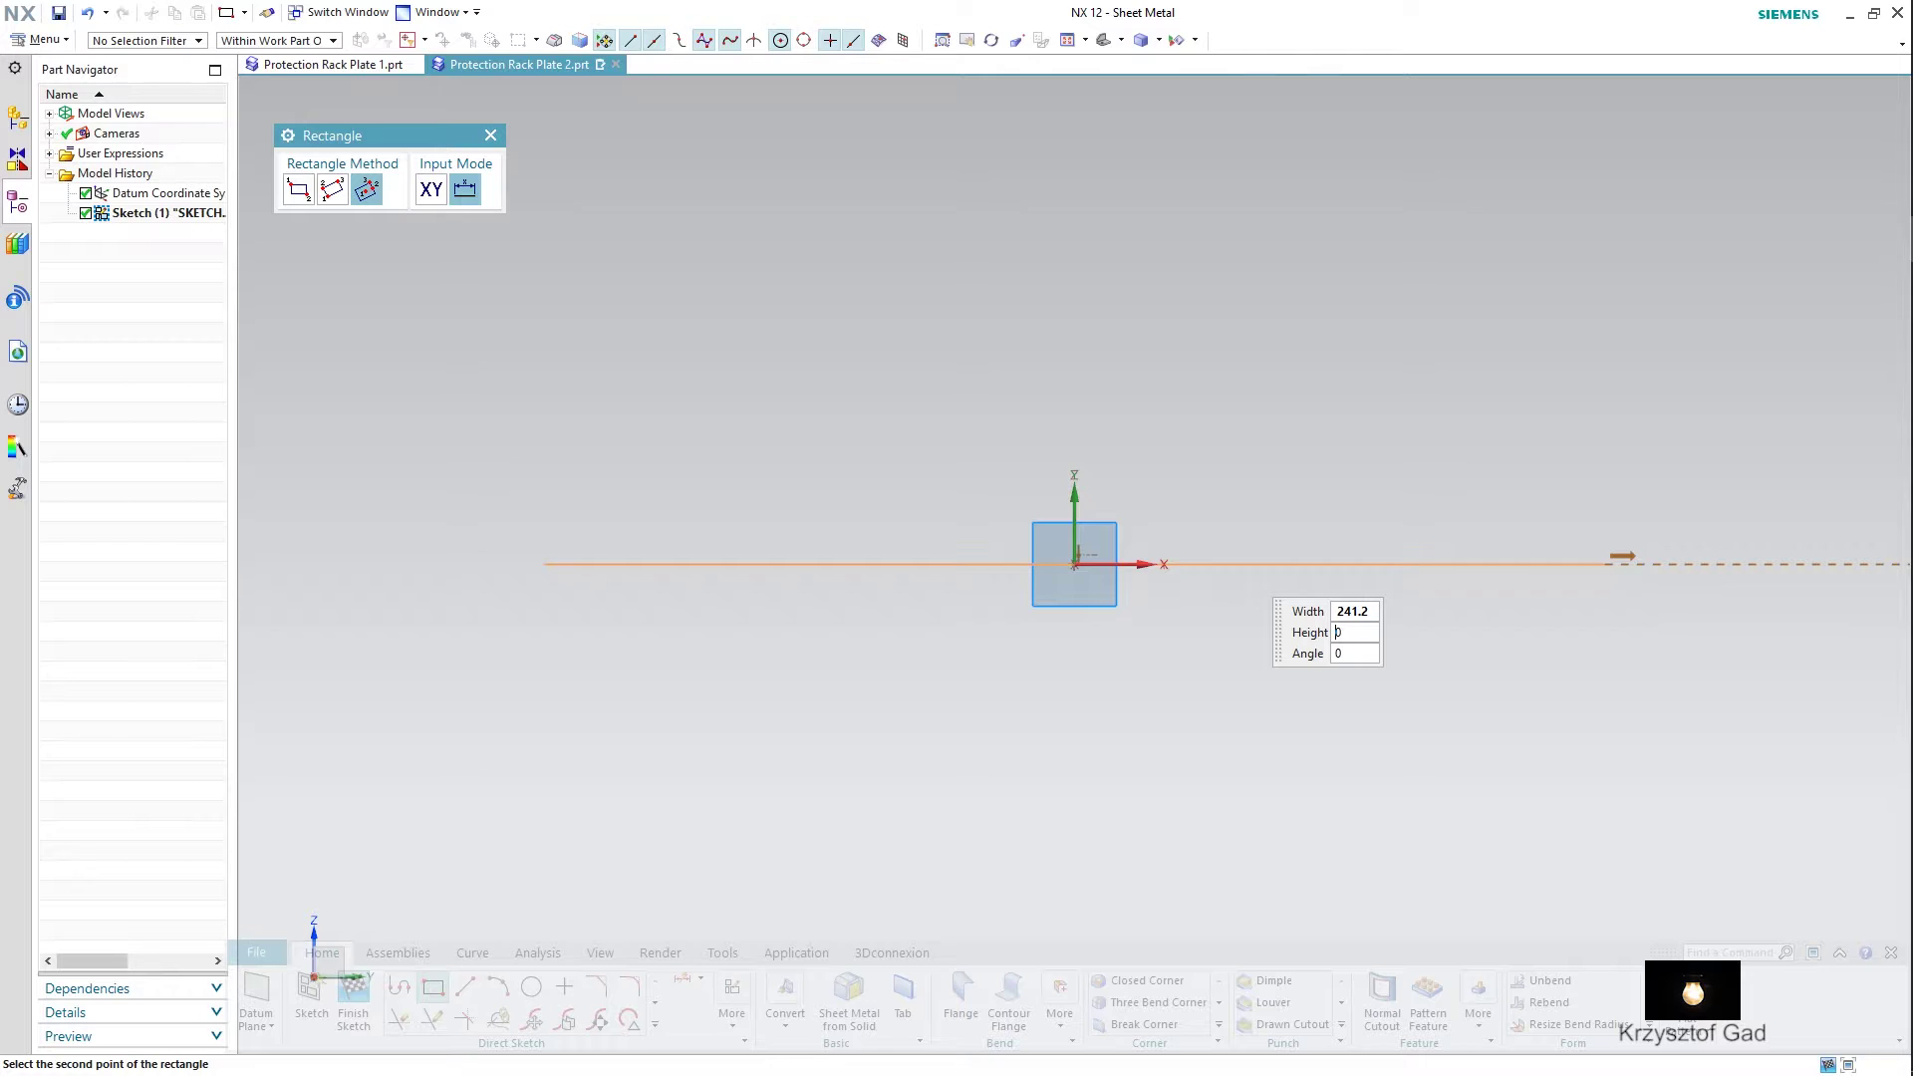
text(100)
key(Return)
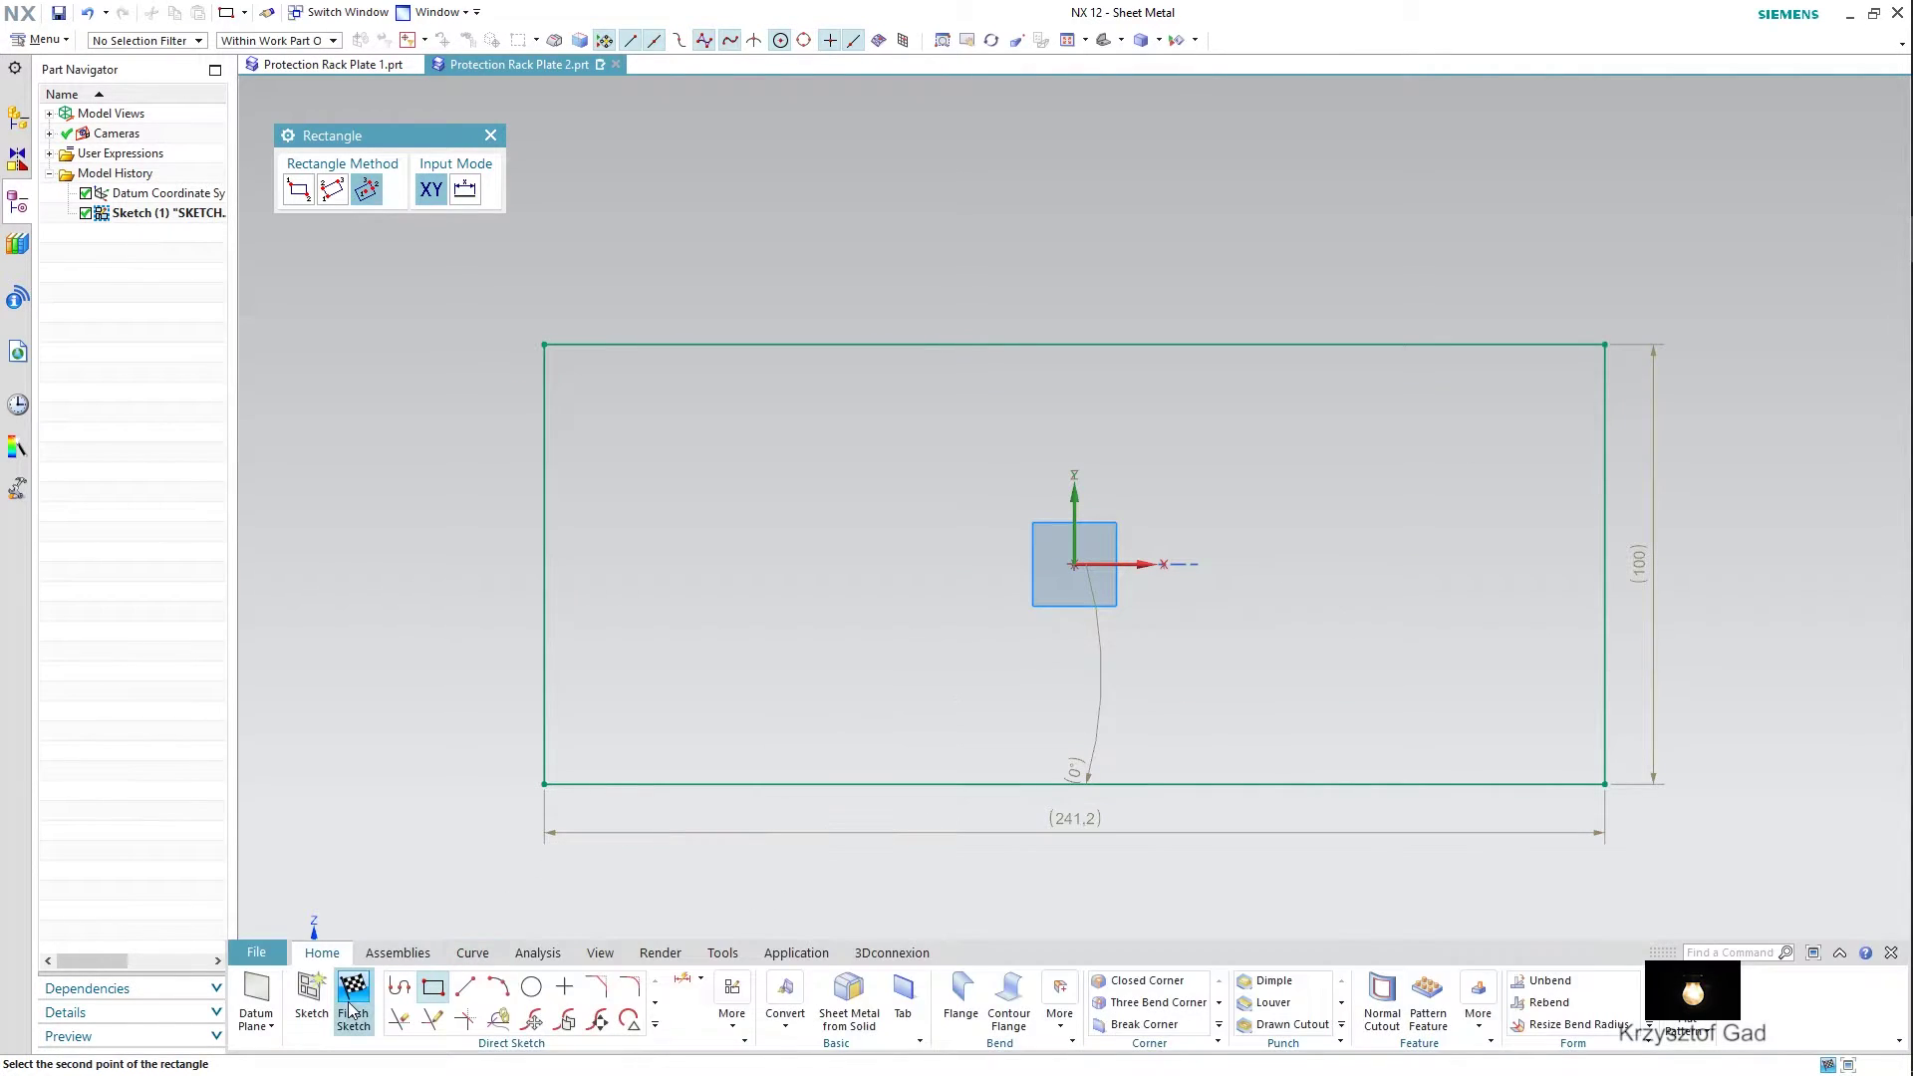
click(351, 1004)
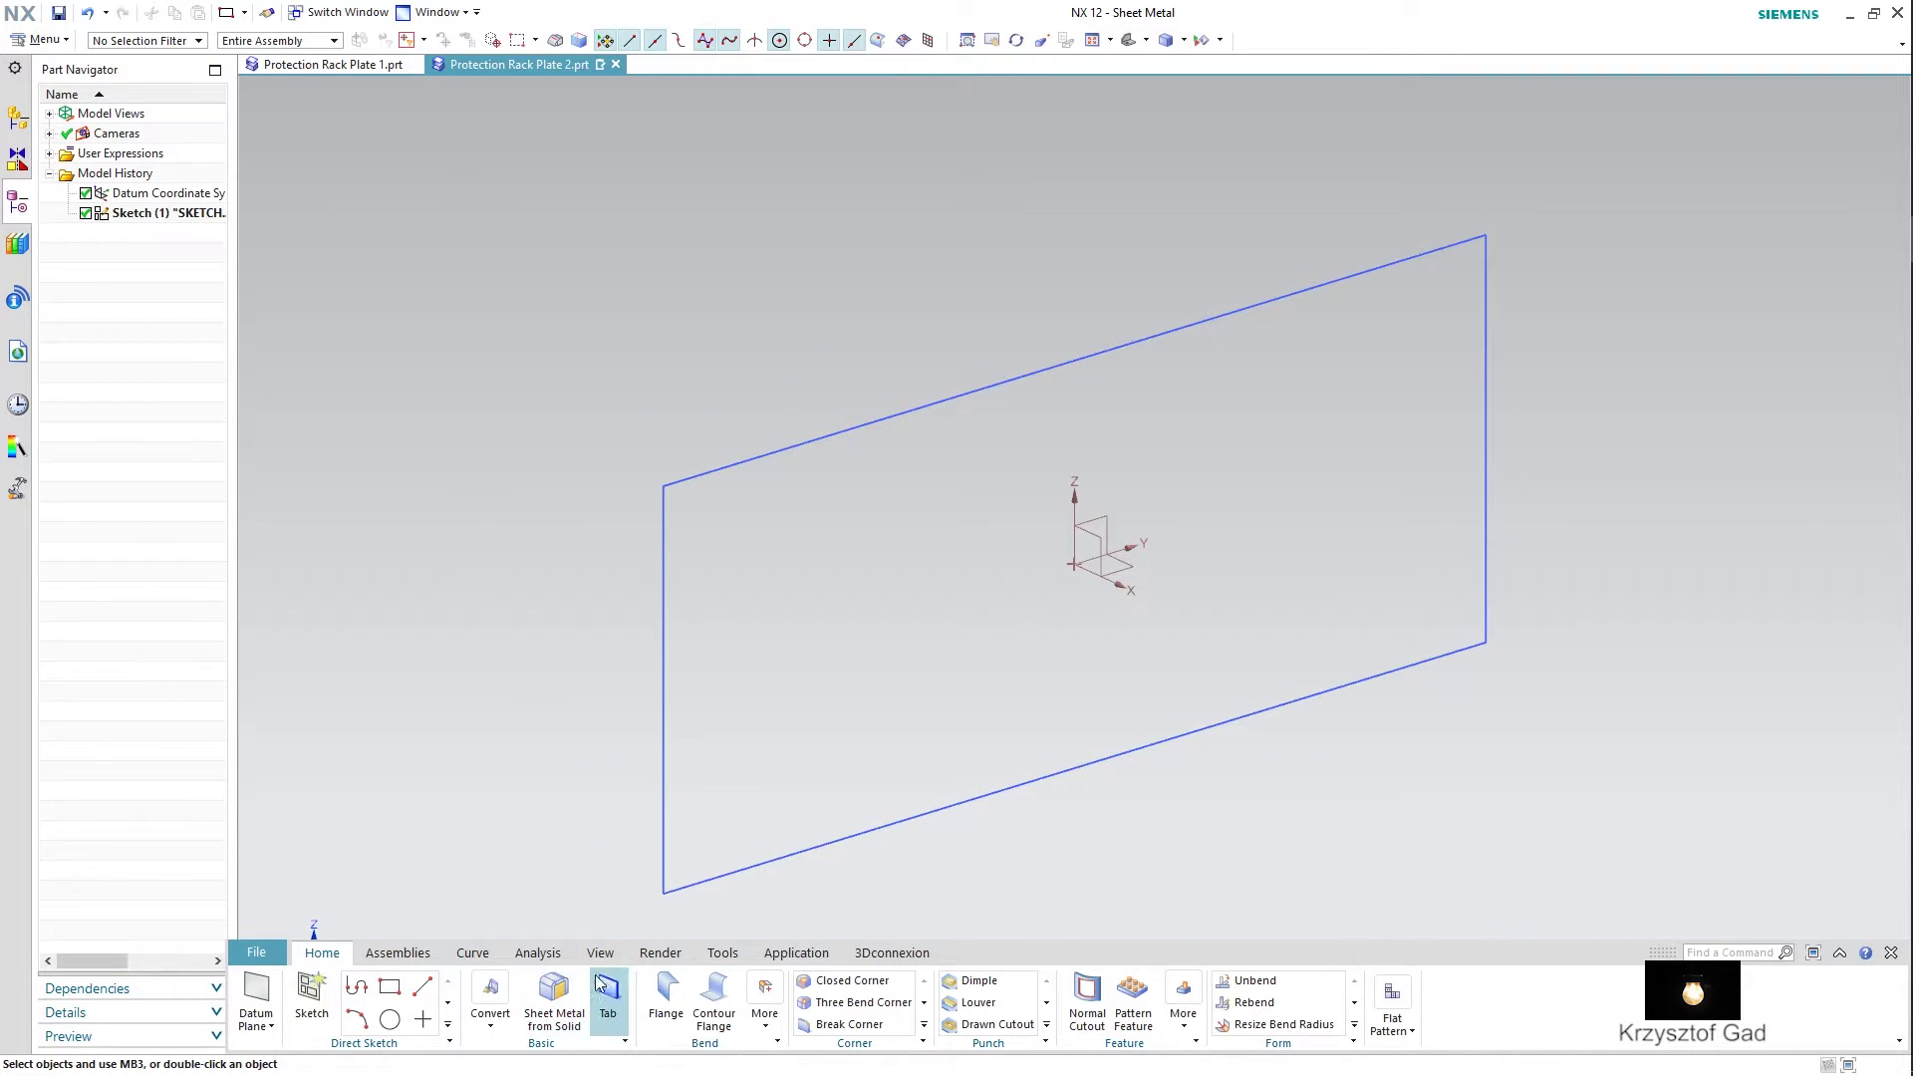
- Turn the rectangle into a 3 mm thick Tab plate
click(608, 991)
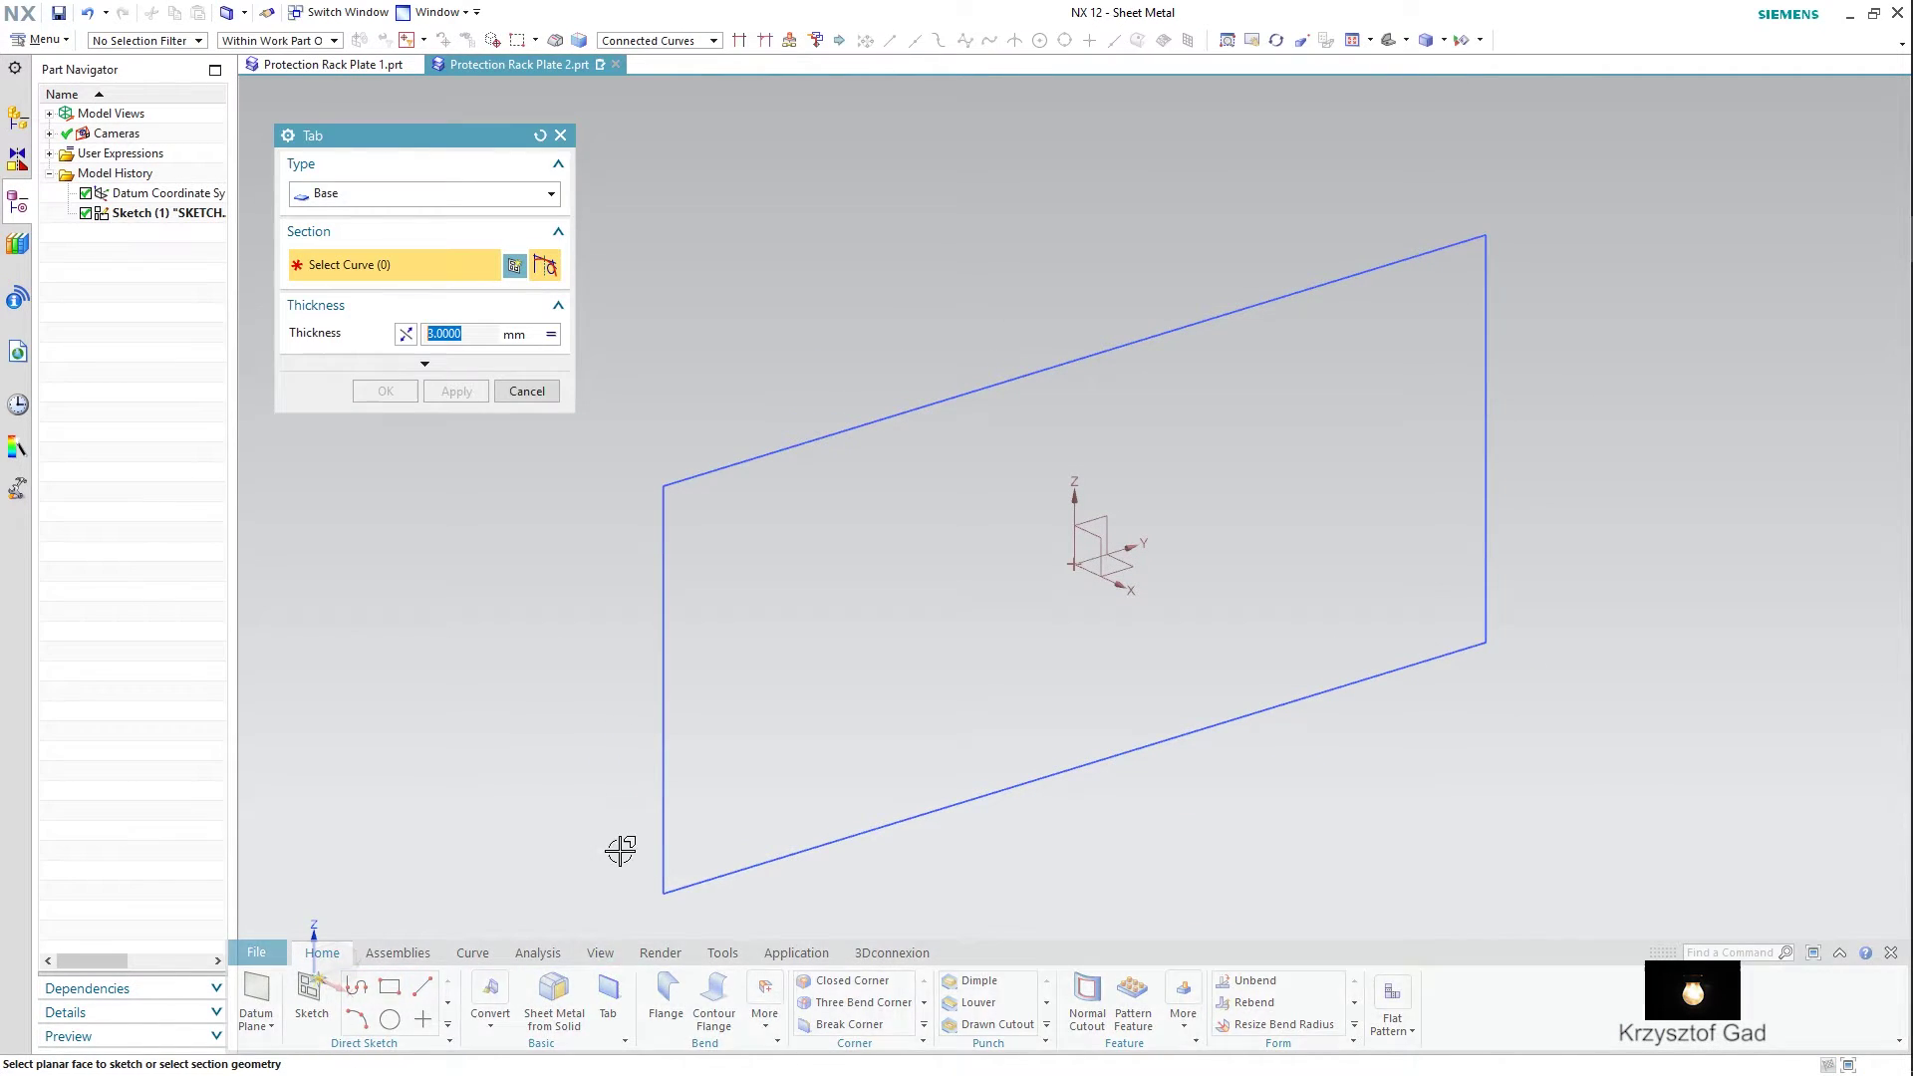
click(664, 706)
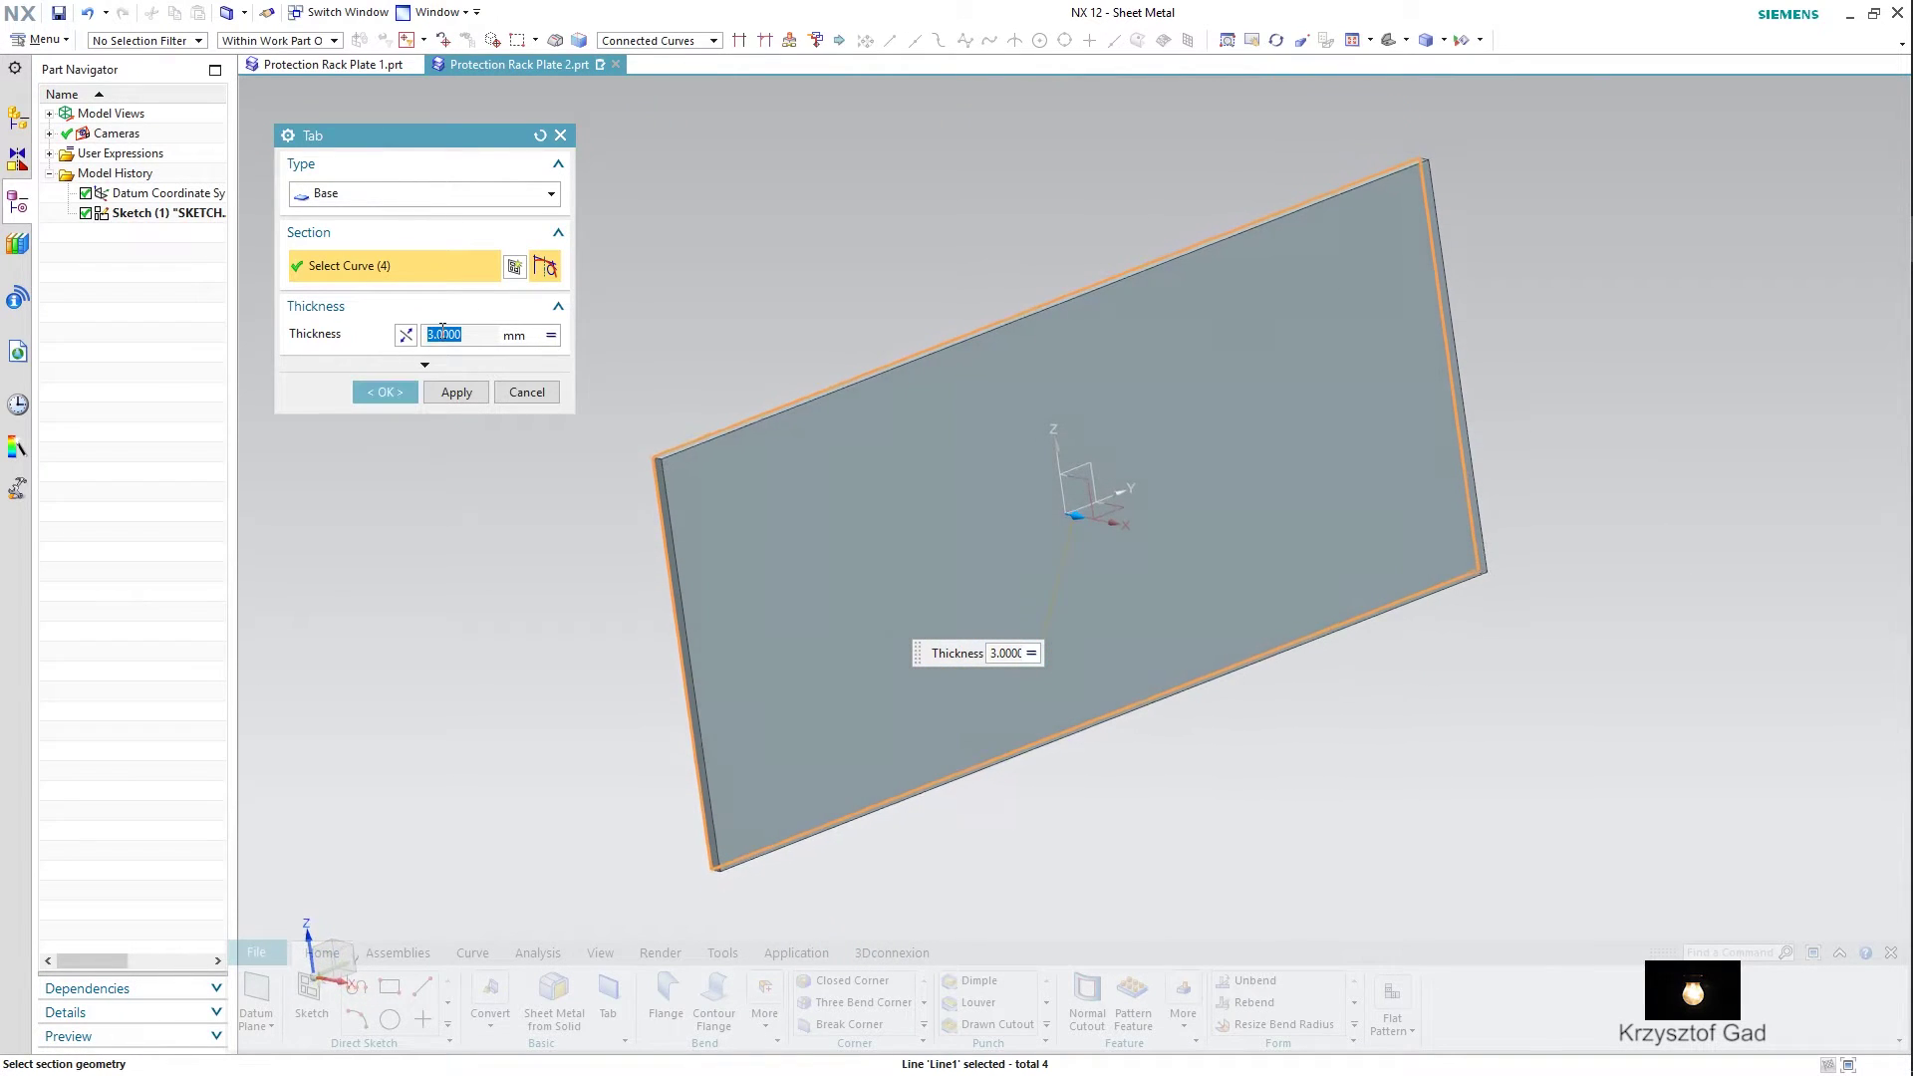
click(398, 399)
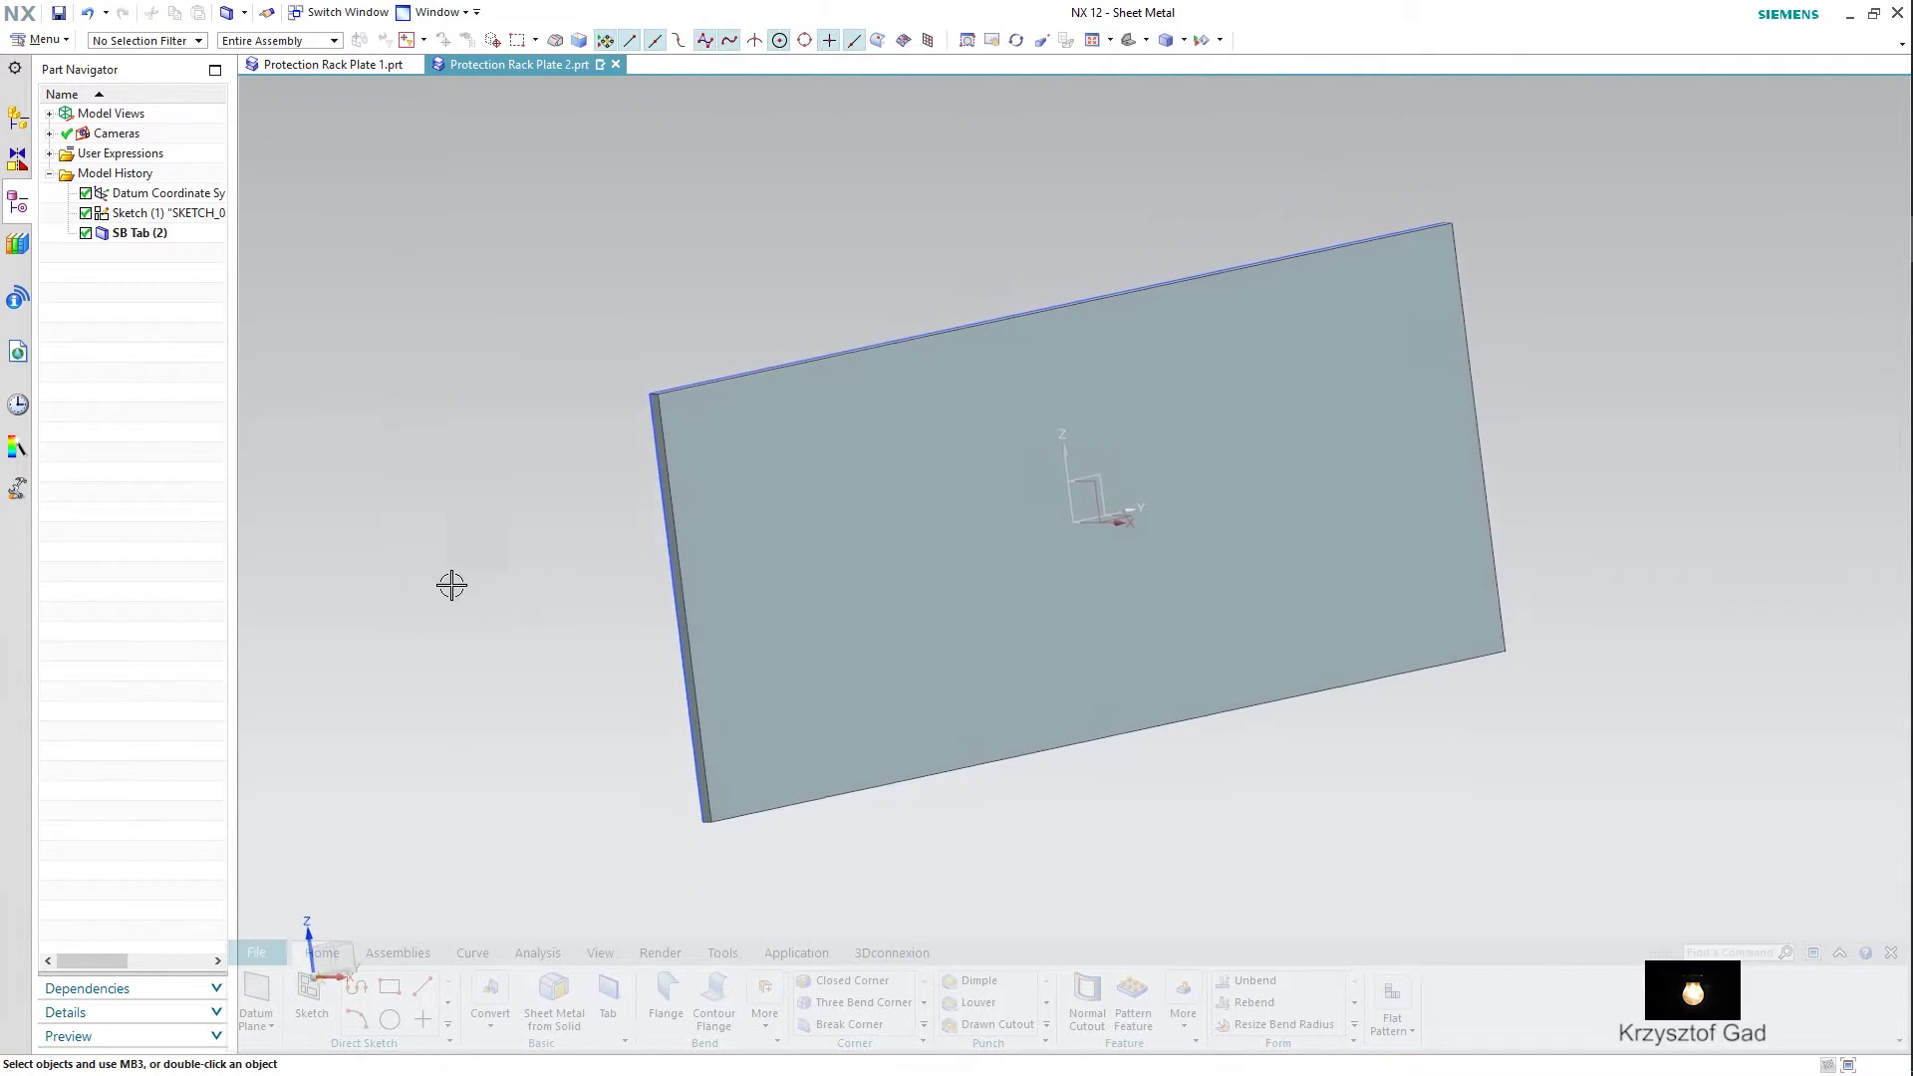
- Colour the plate body Emerald green through Edit Object Display
click(617, 954)
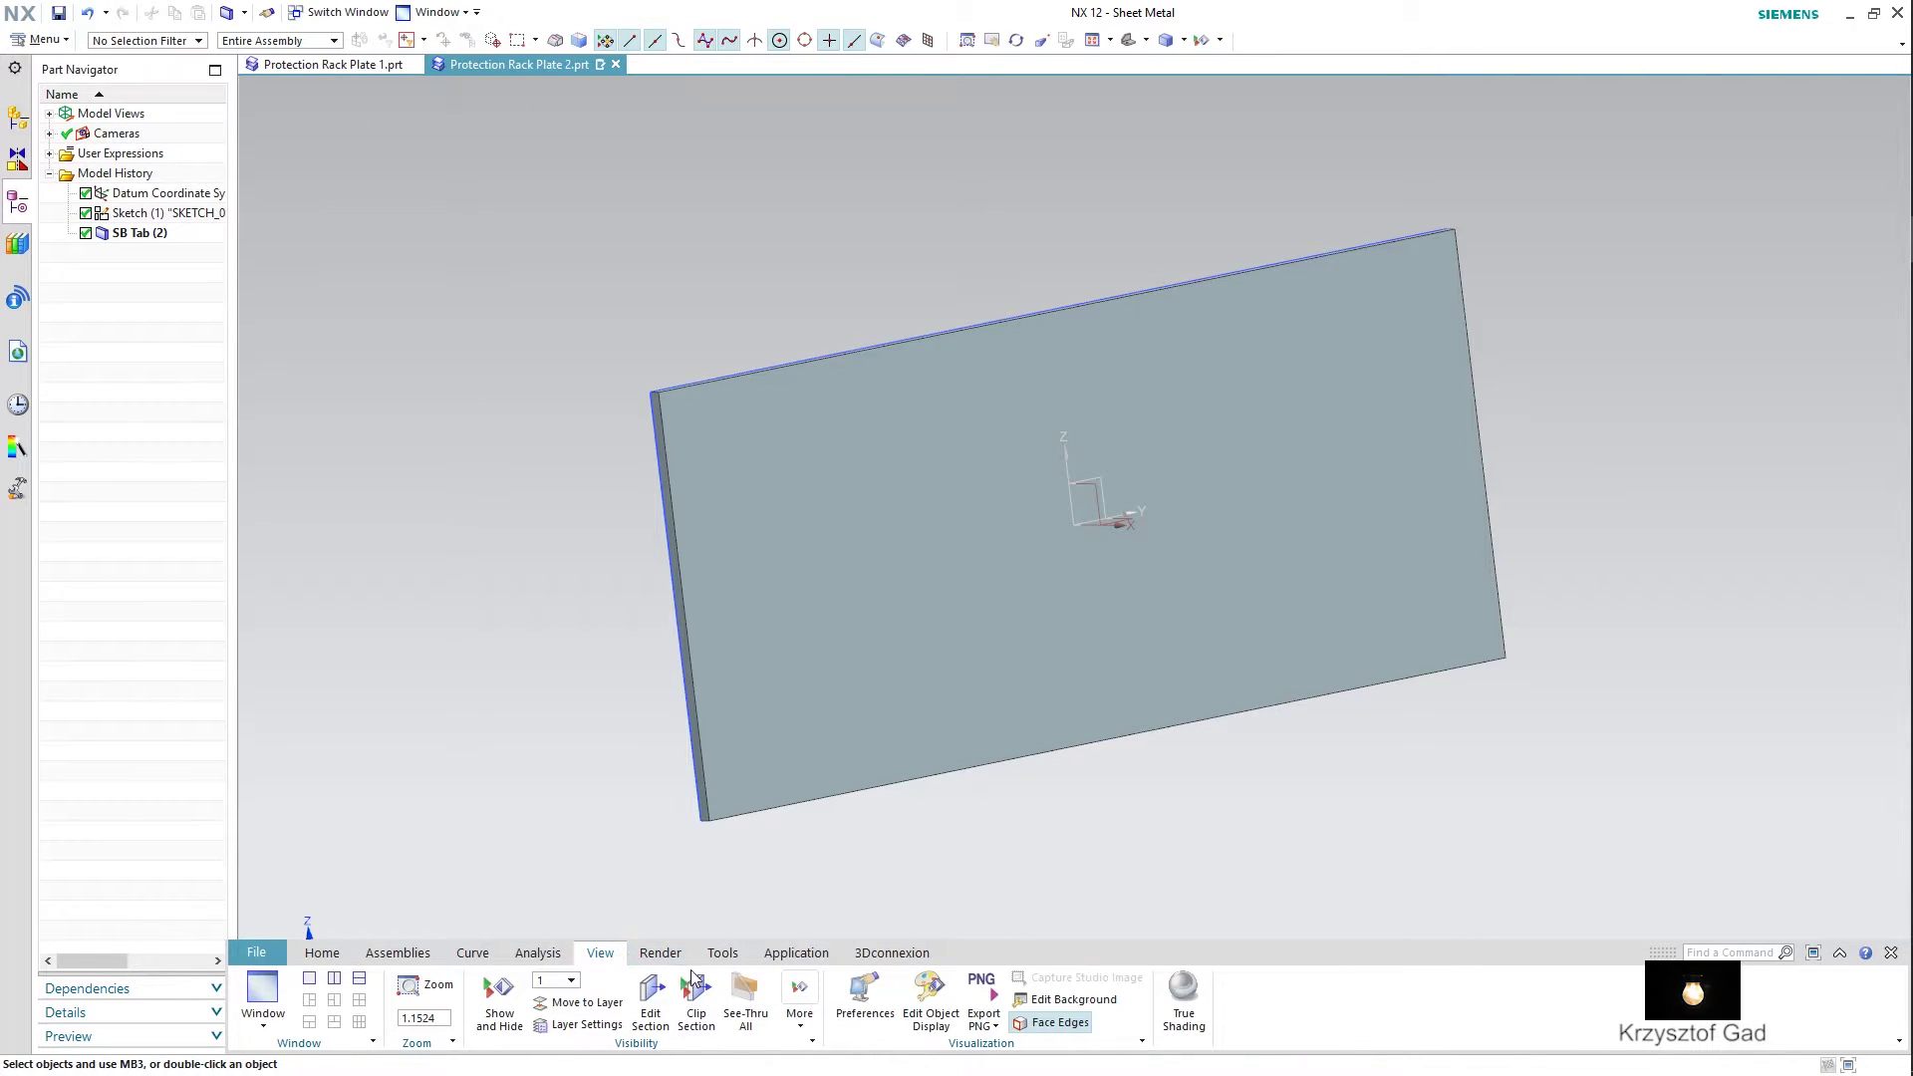
click(930, 992)
click(889, 719)
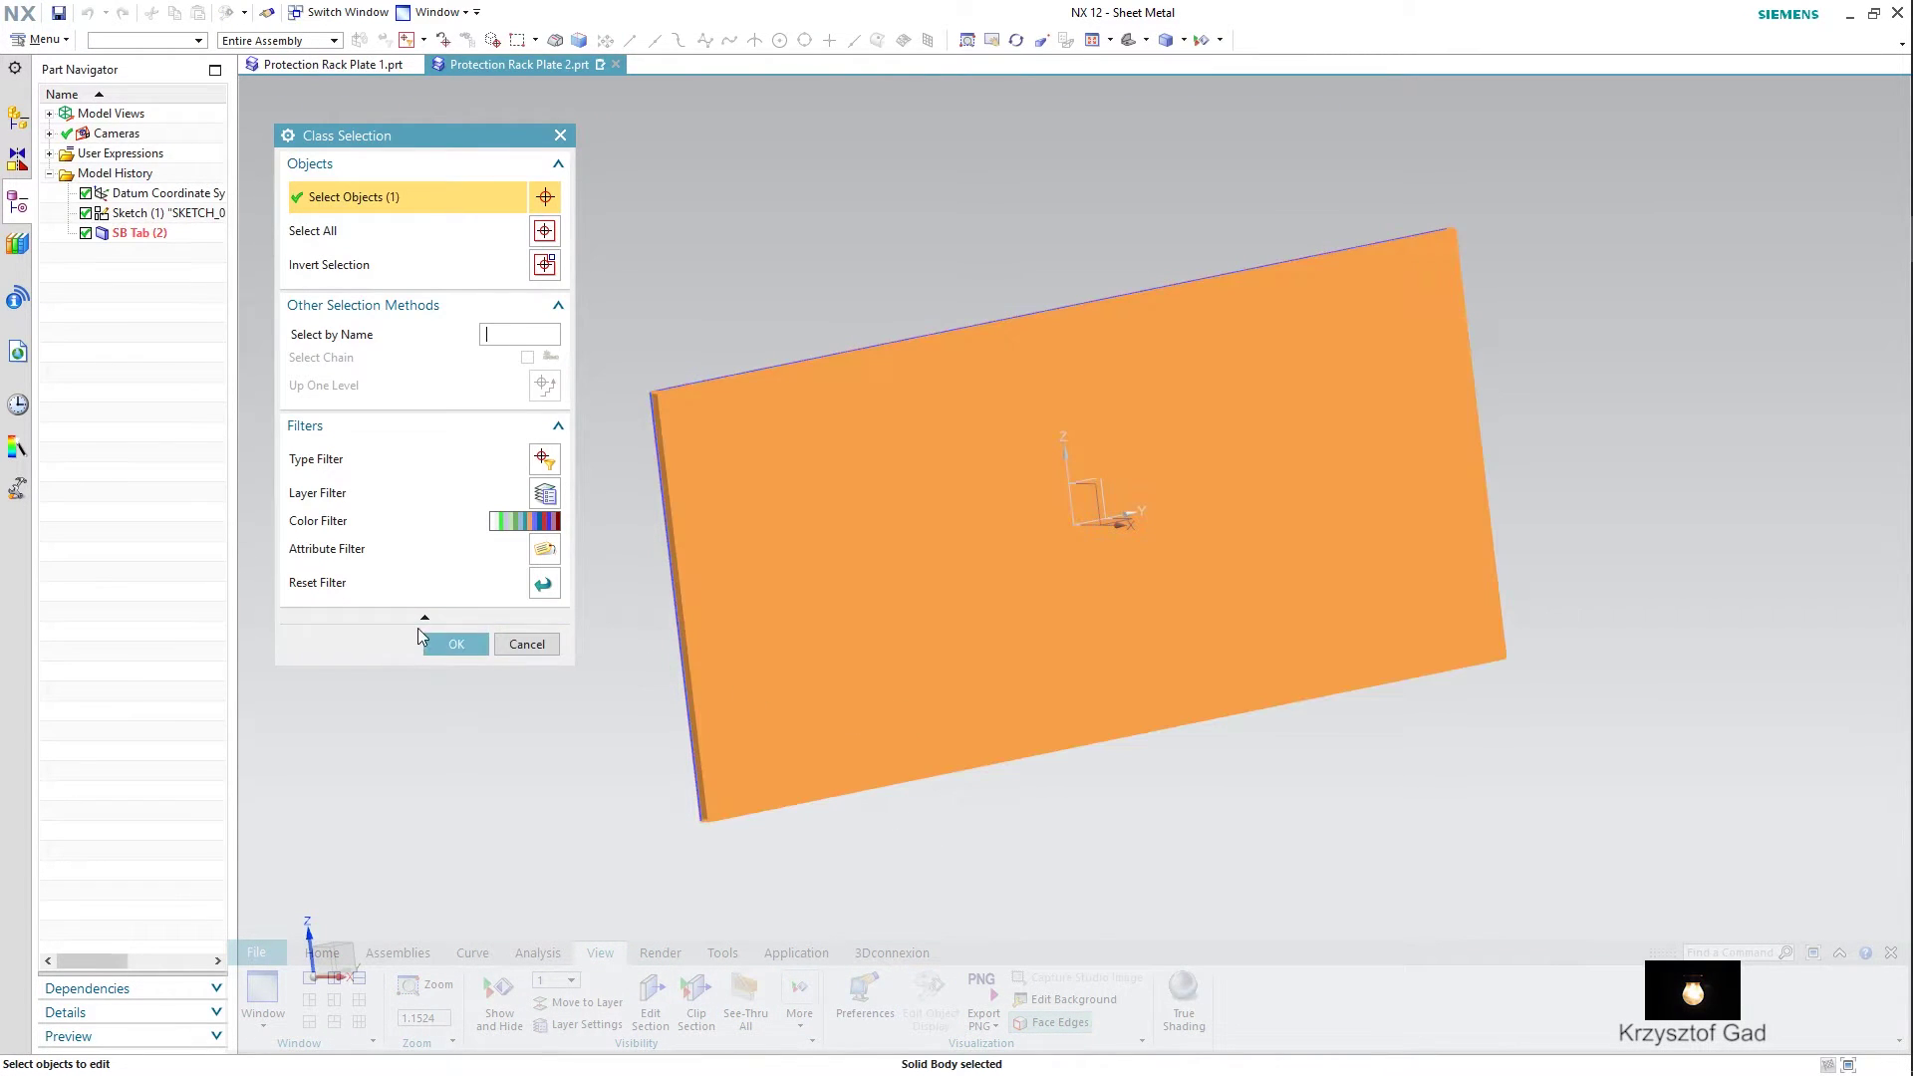
click(451, 645)
click(514, 261)
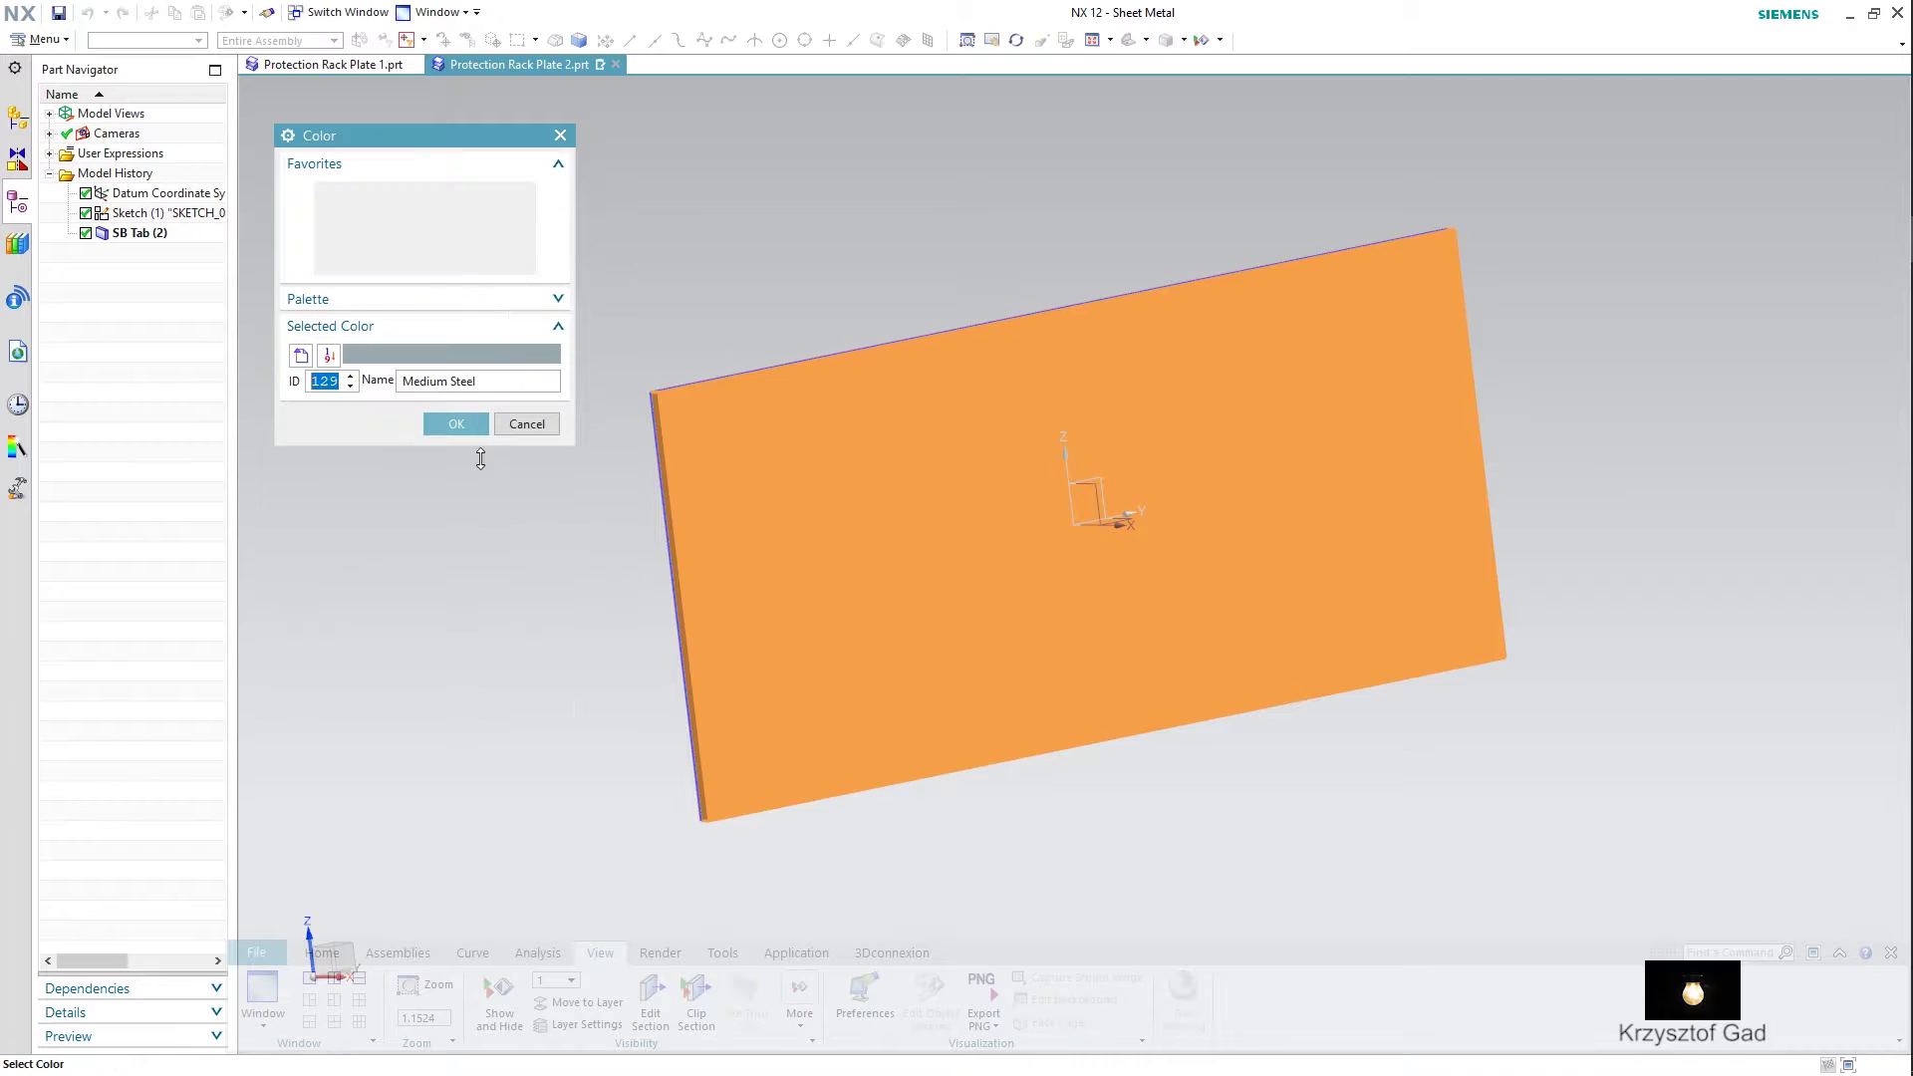
click(437, 194)
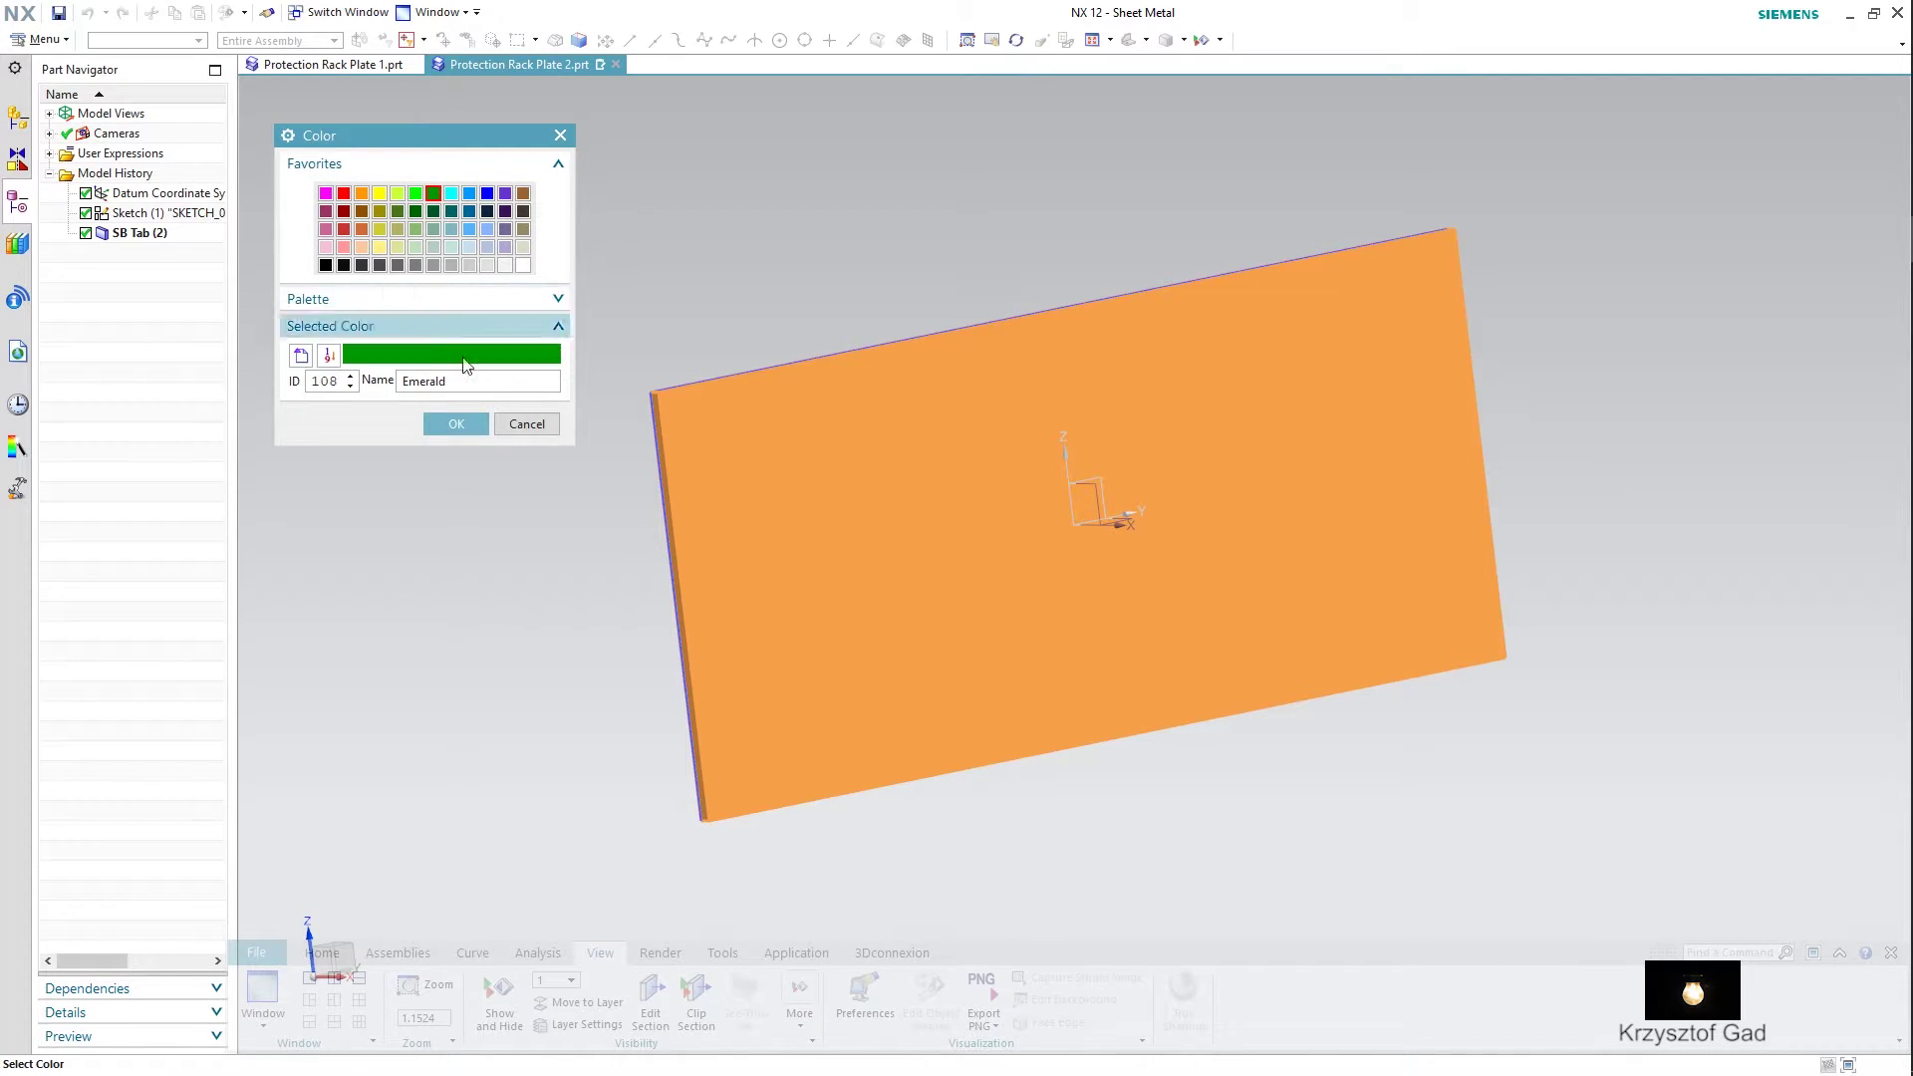
click(460, 423)
click(394, 694)
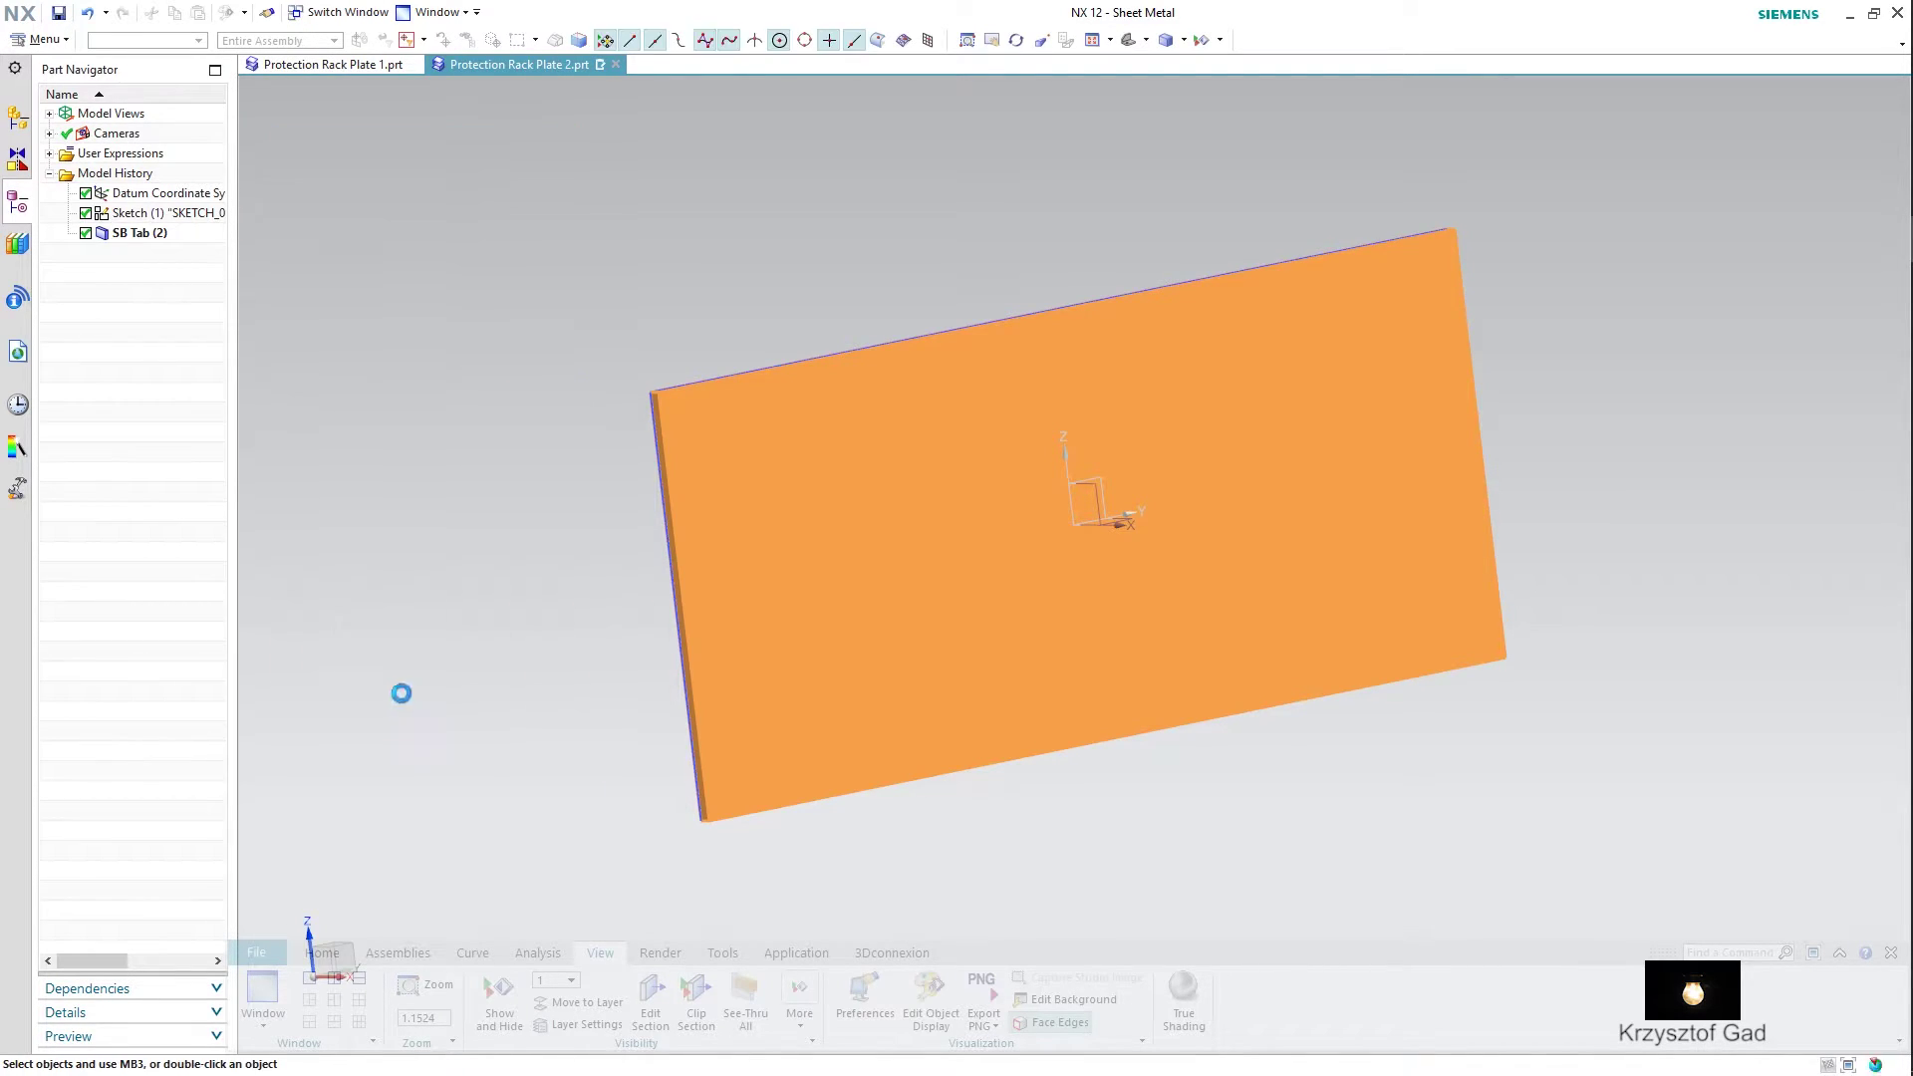
click(60, 44)
mouse_move(60, 185)
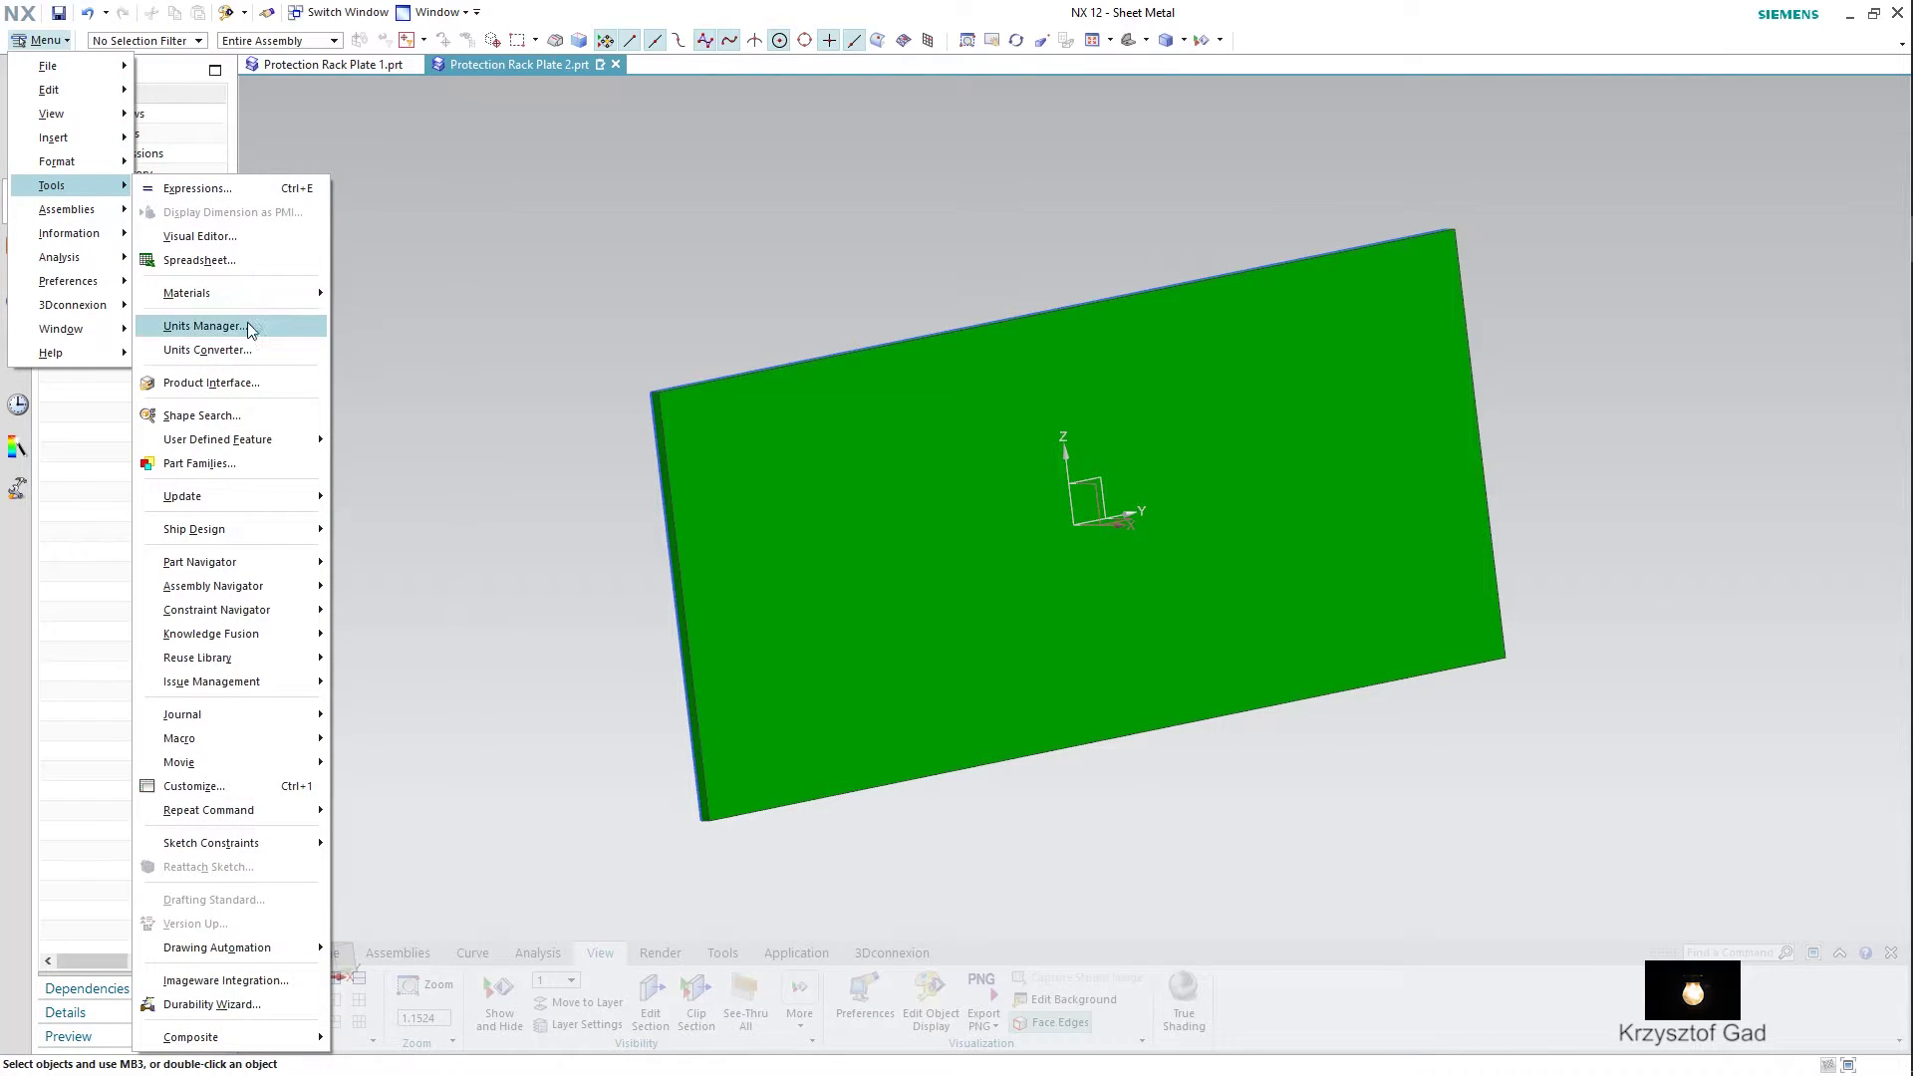
- Assign the Steel material to the plate body
mouse_move(187, 293)
click(369, 304)
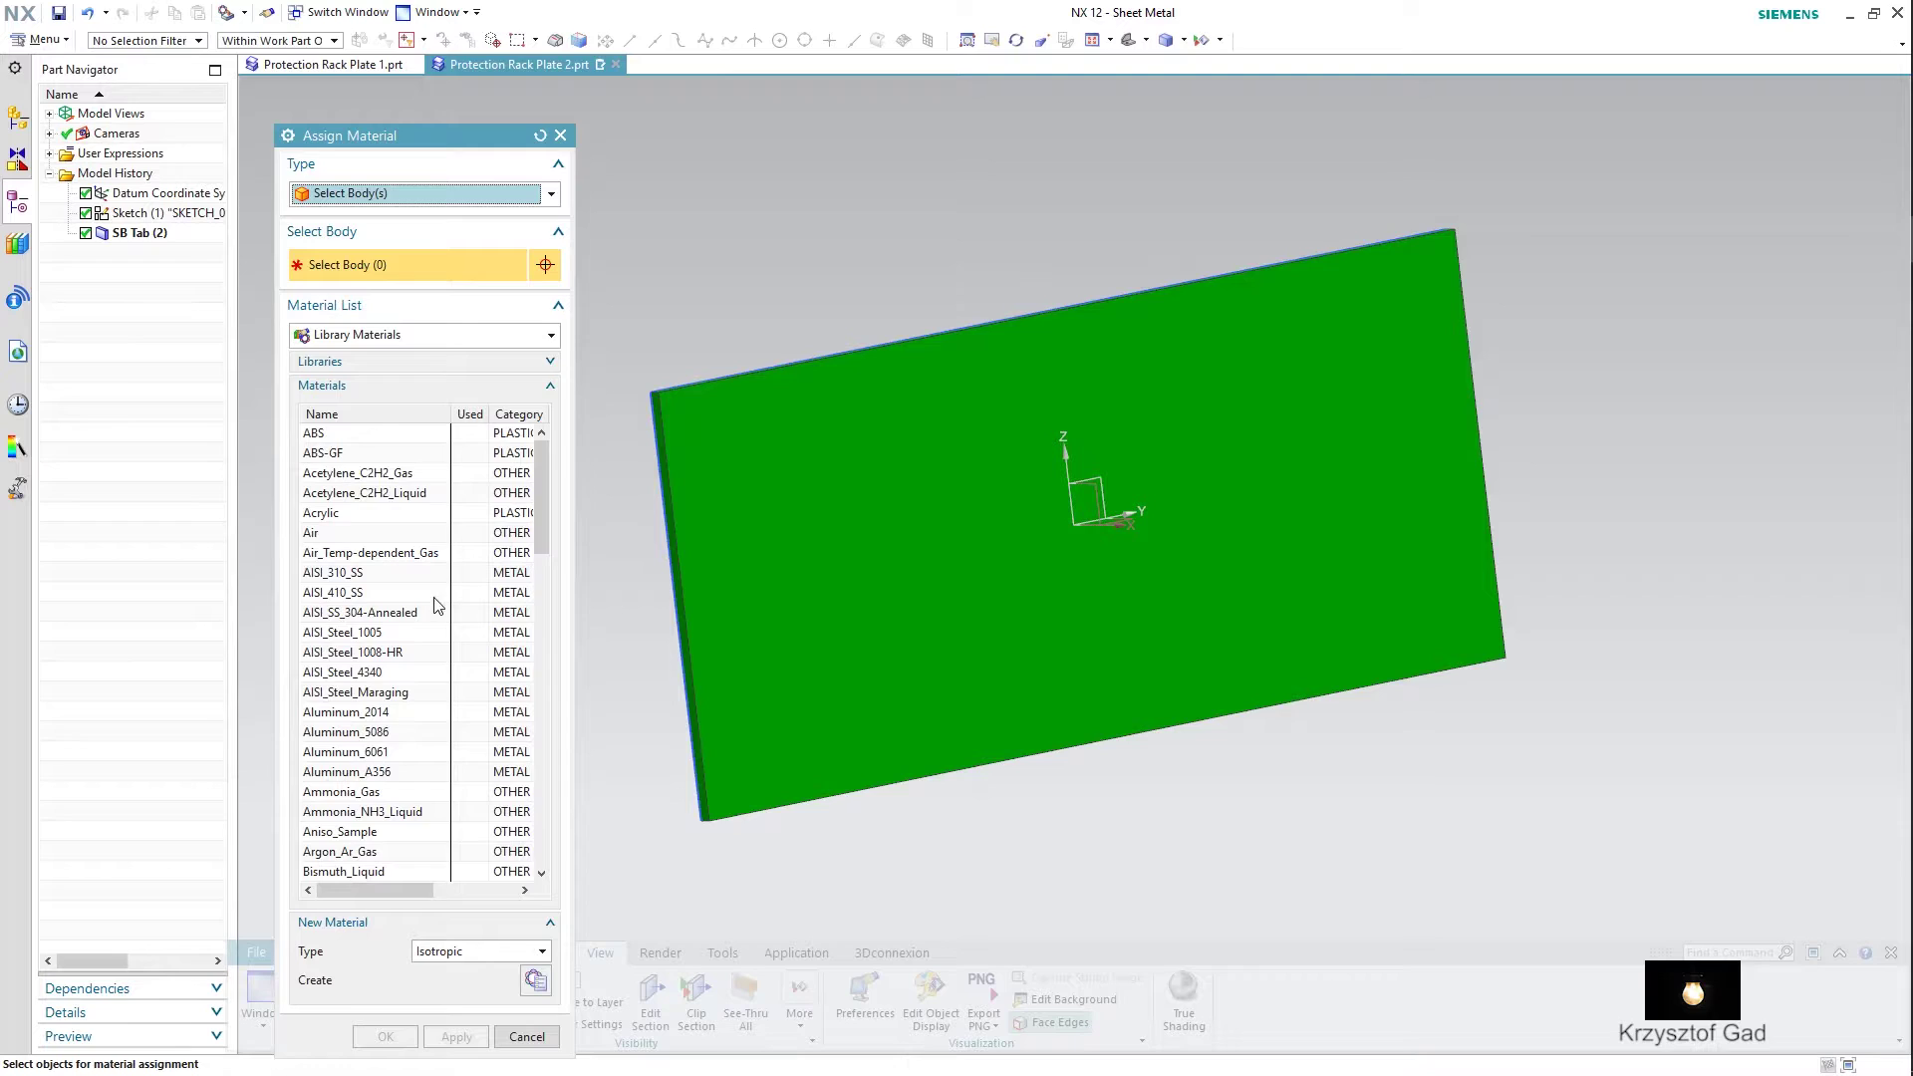
scroll(392, 654, down, 20)
click(354, 675)
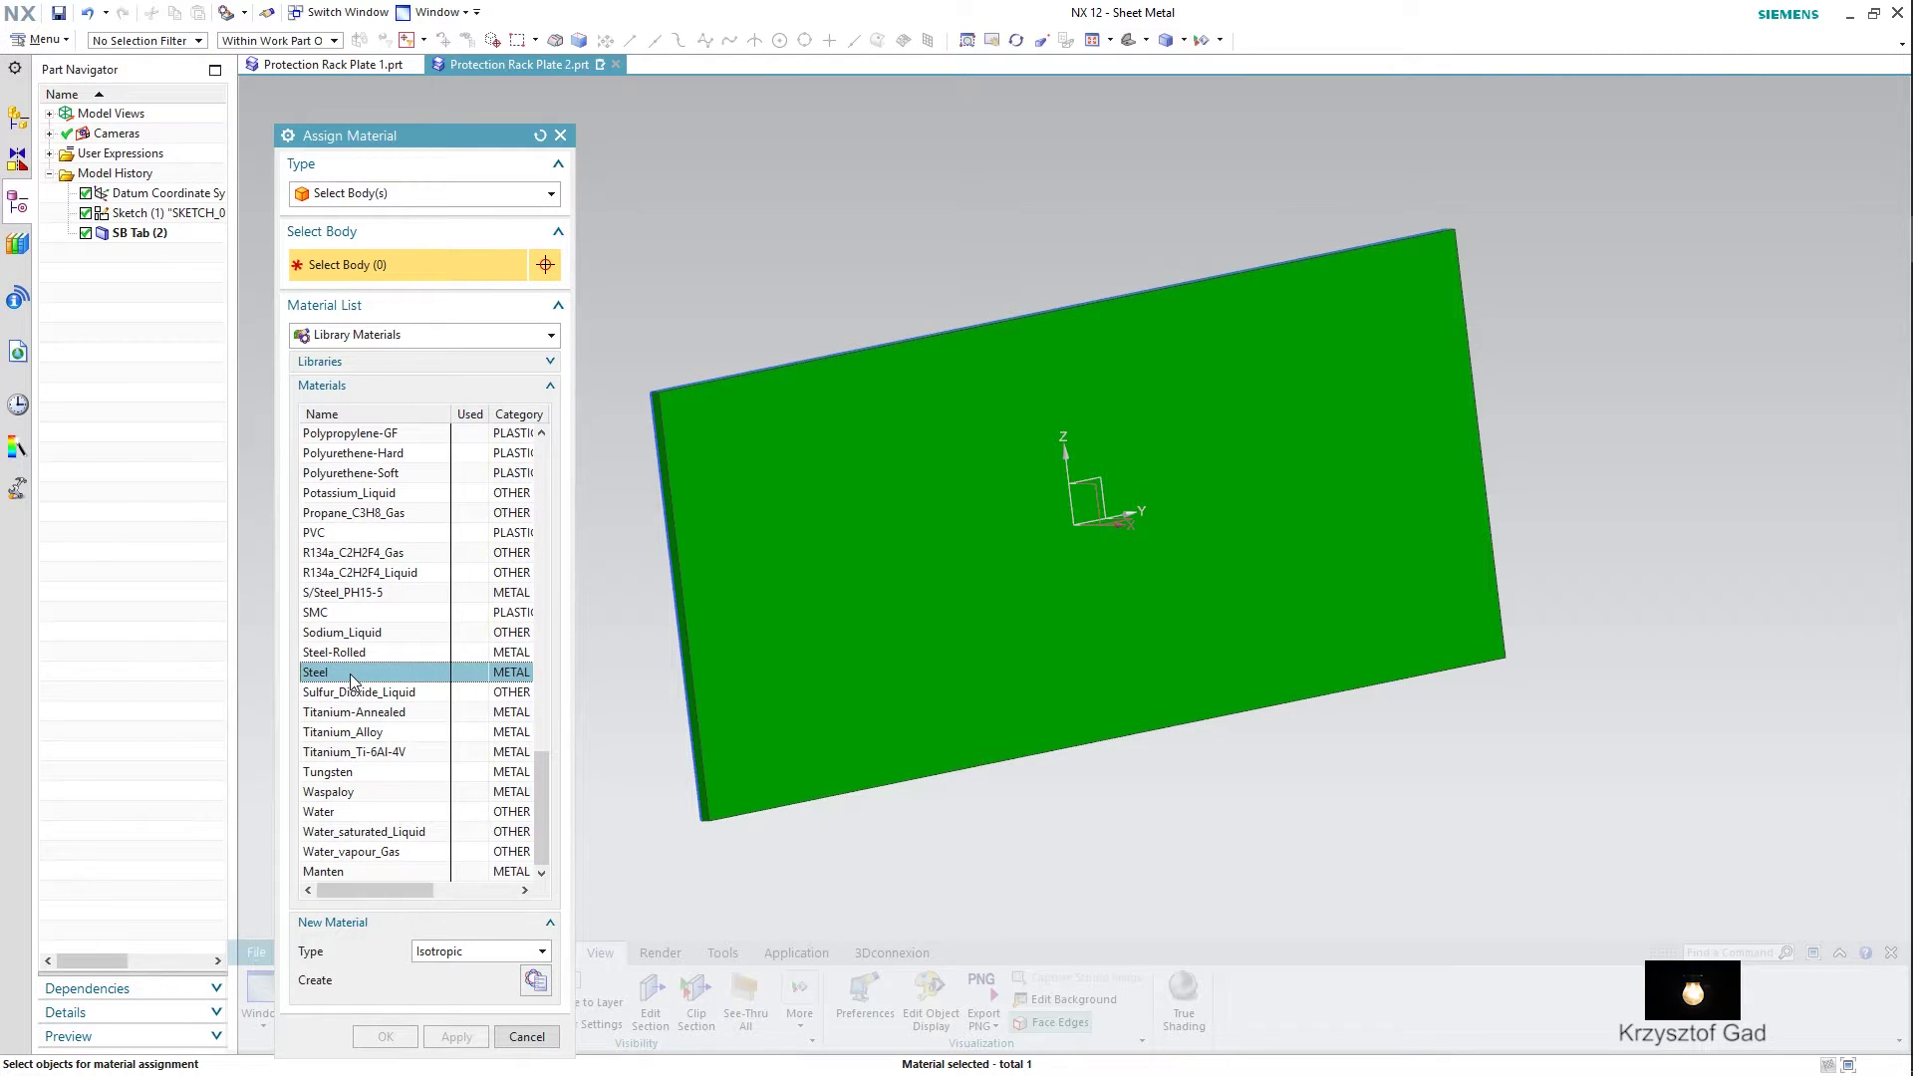
scroll(354, 681, up, 1)
click(742, 614)
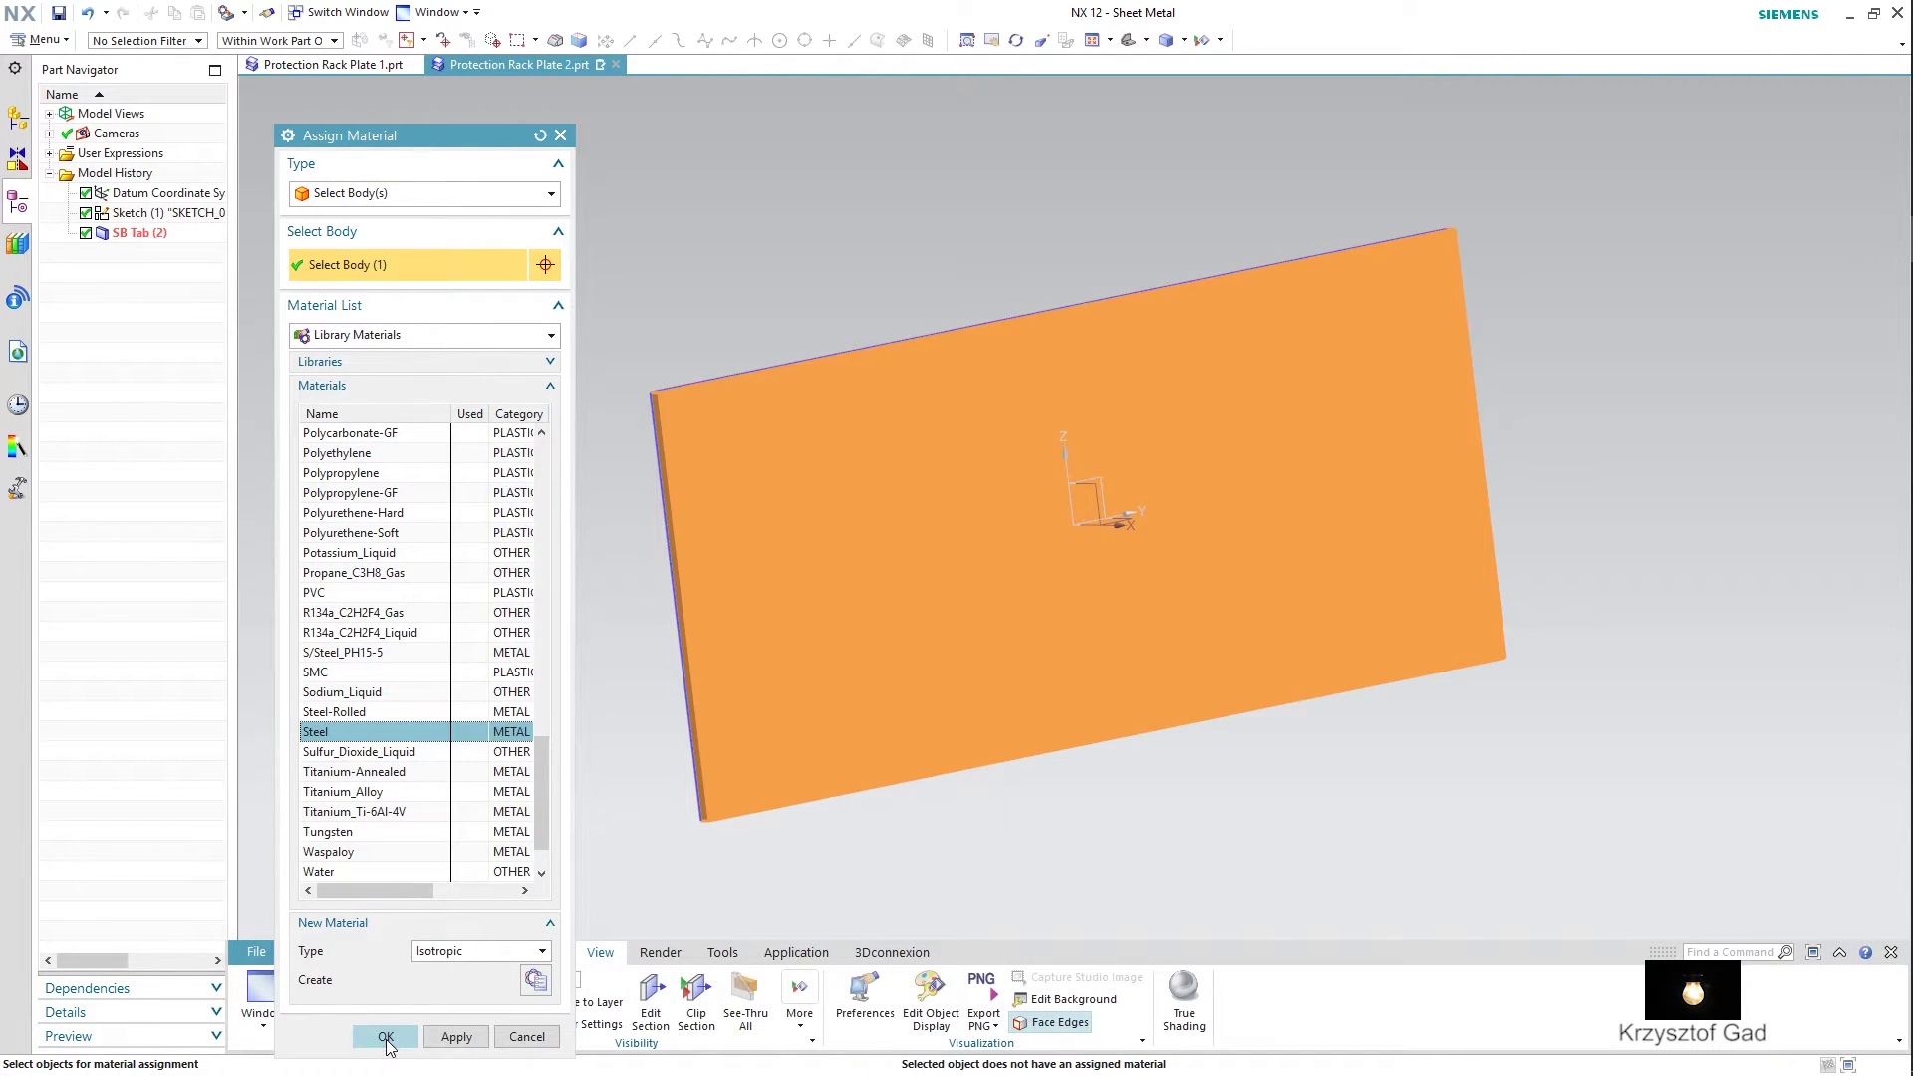
click(386, 1039)
click(322, 953)
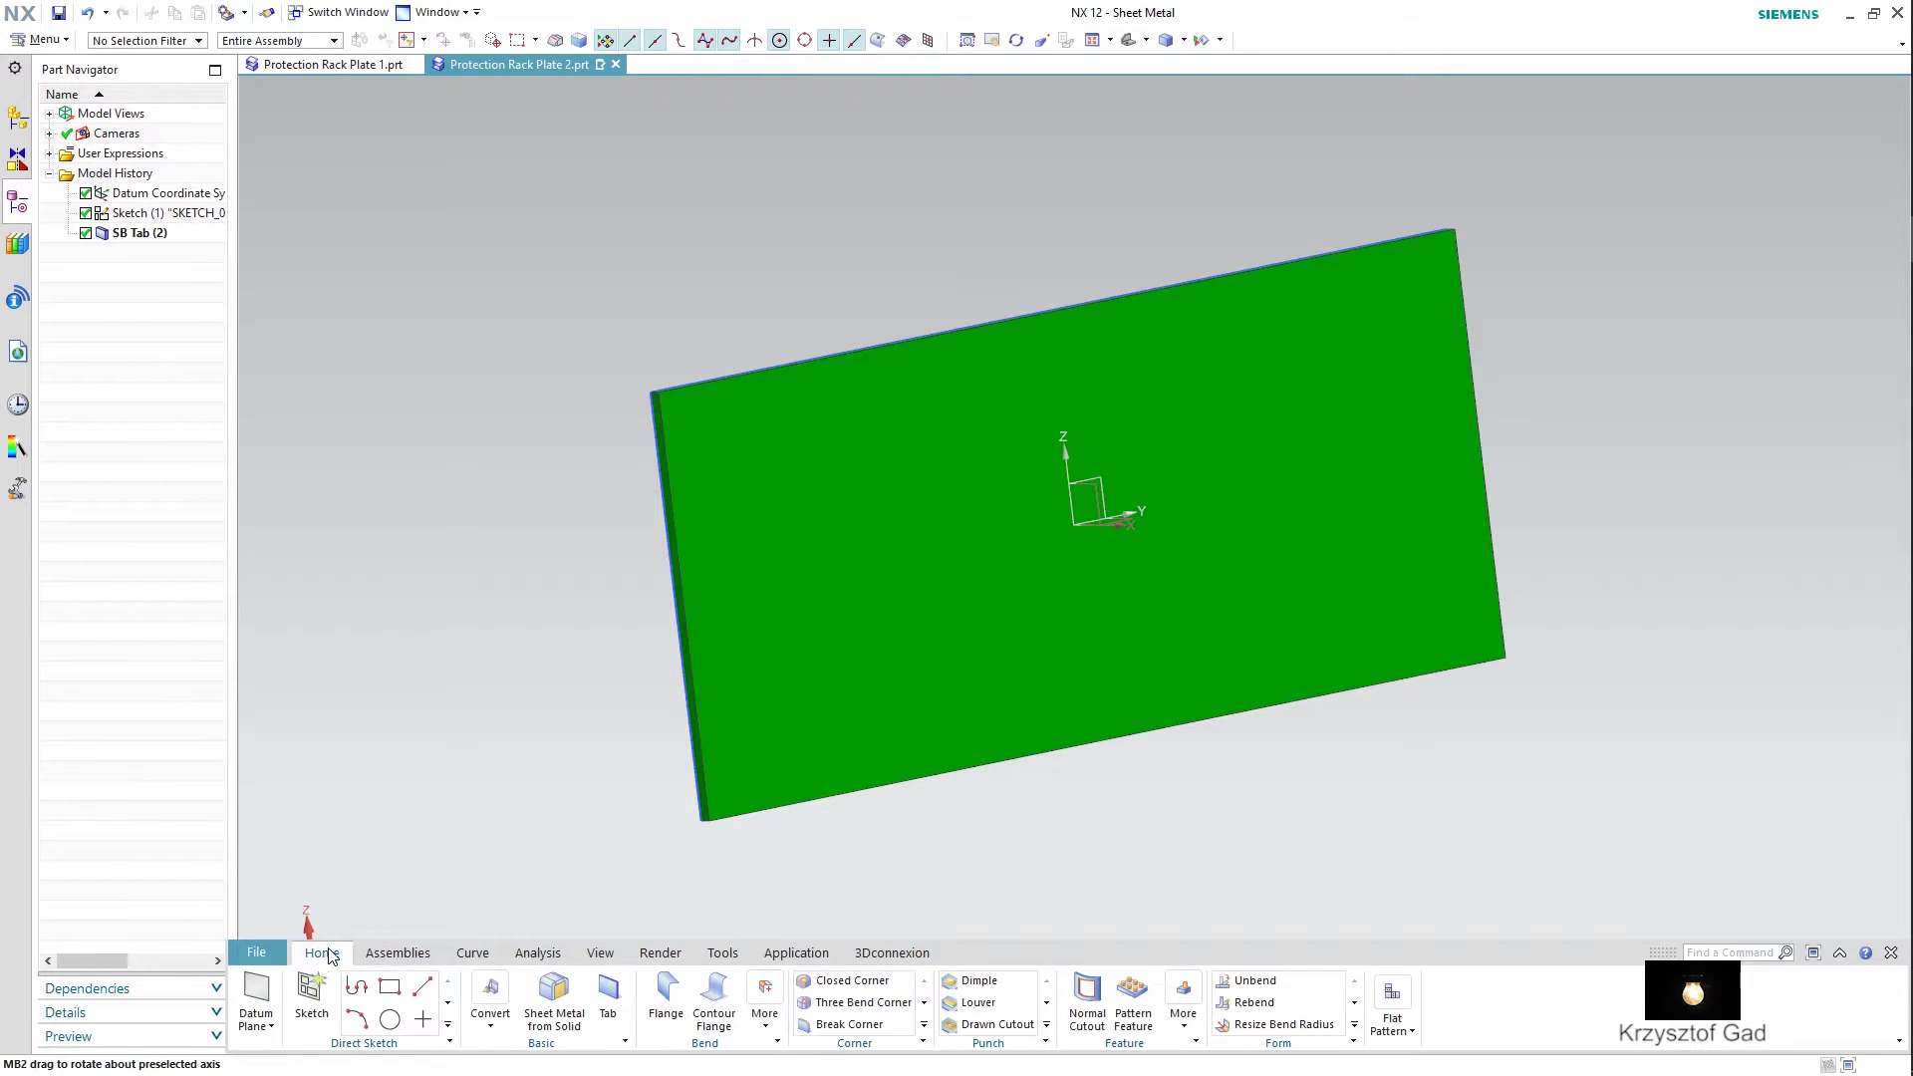
click(311, 992)
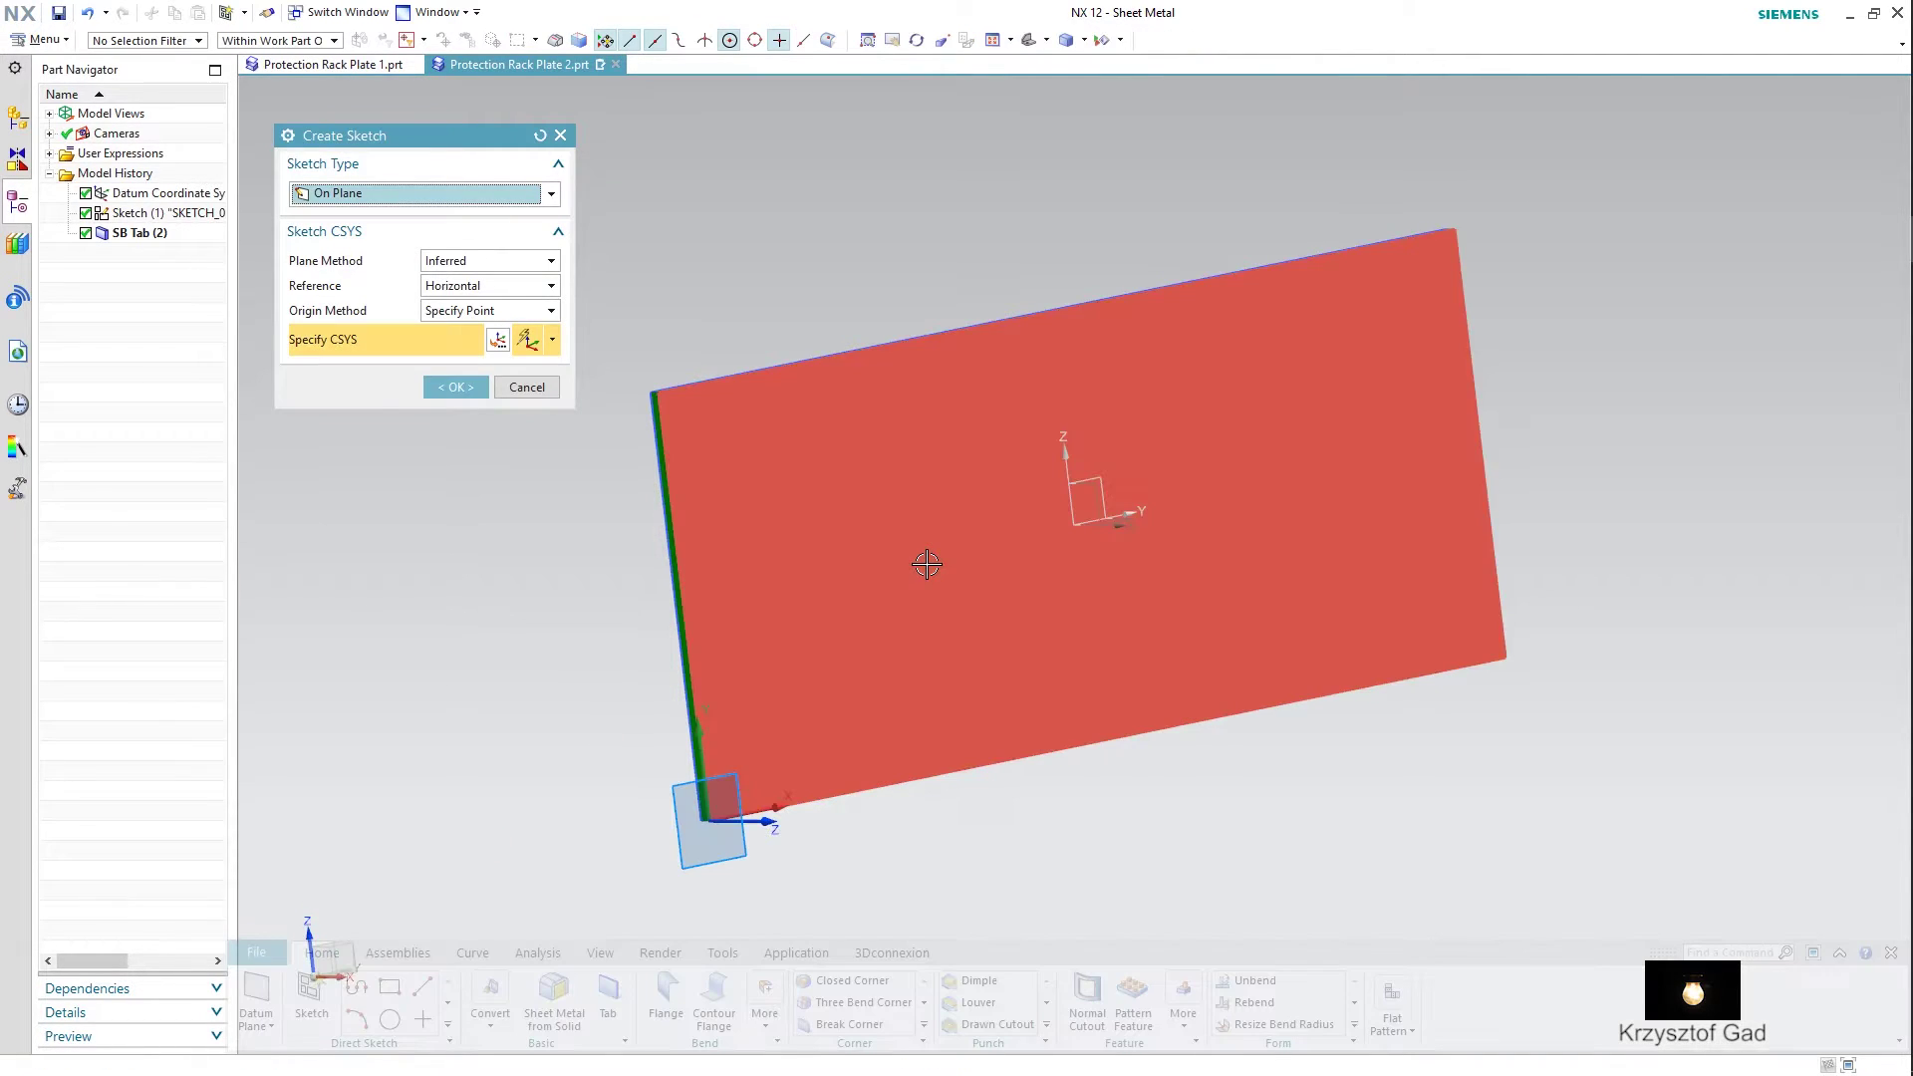
- Sketch two vertical lines on the plate face, each crossing it top to bottom
click(925, 564)
click(470, 390)
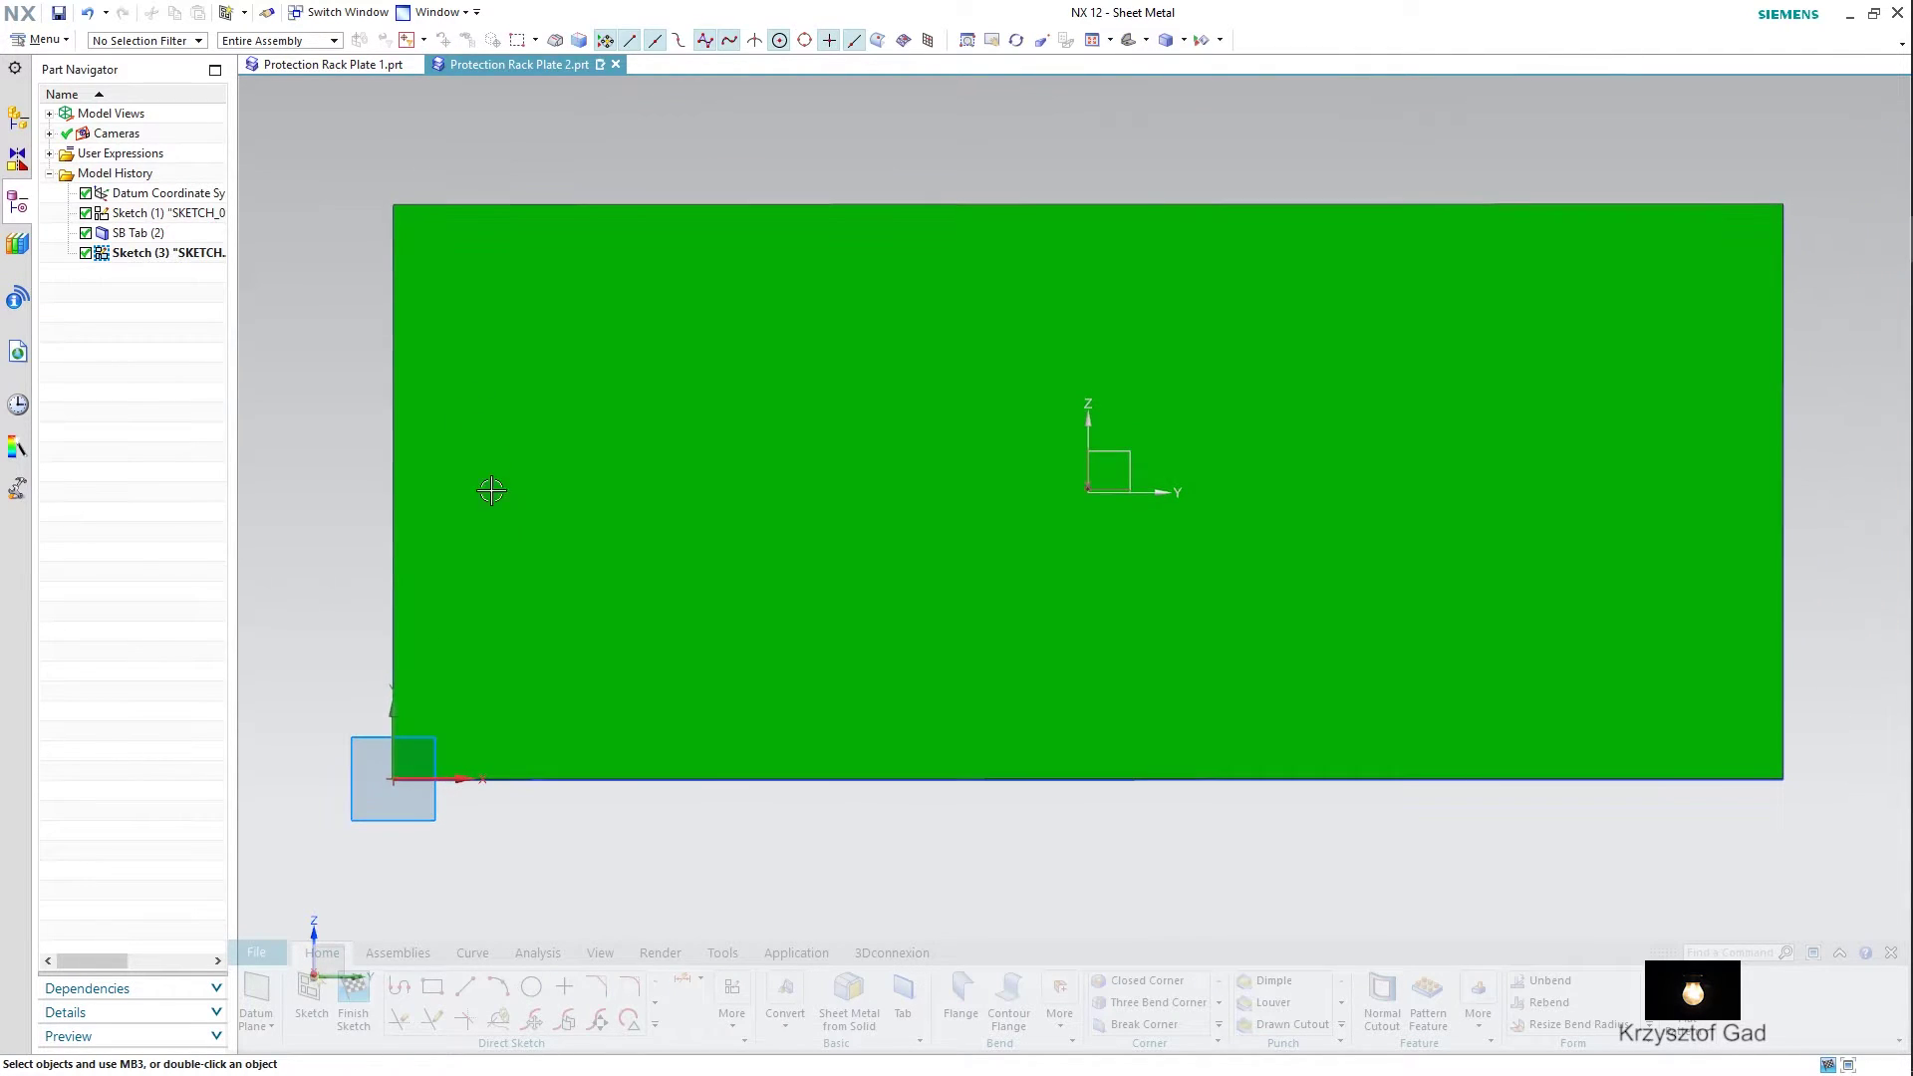
click(465, 986)
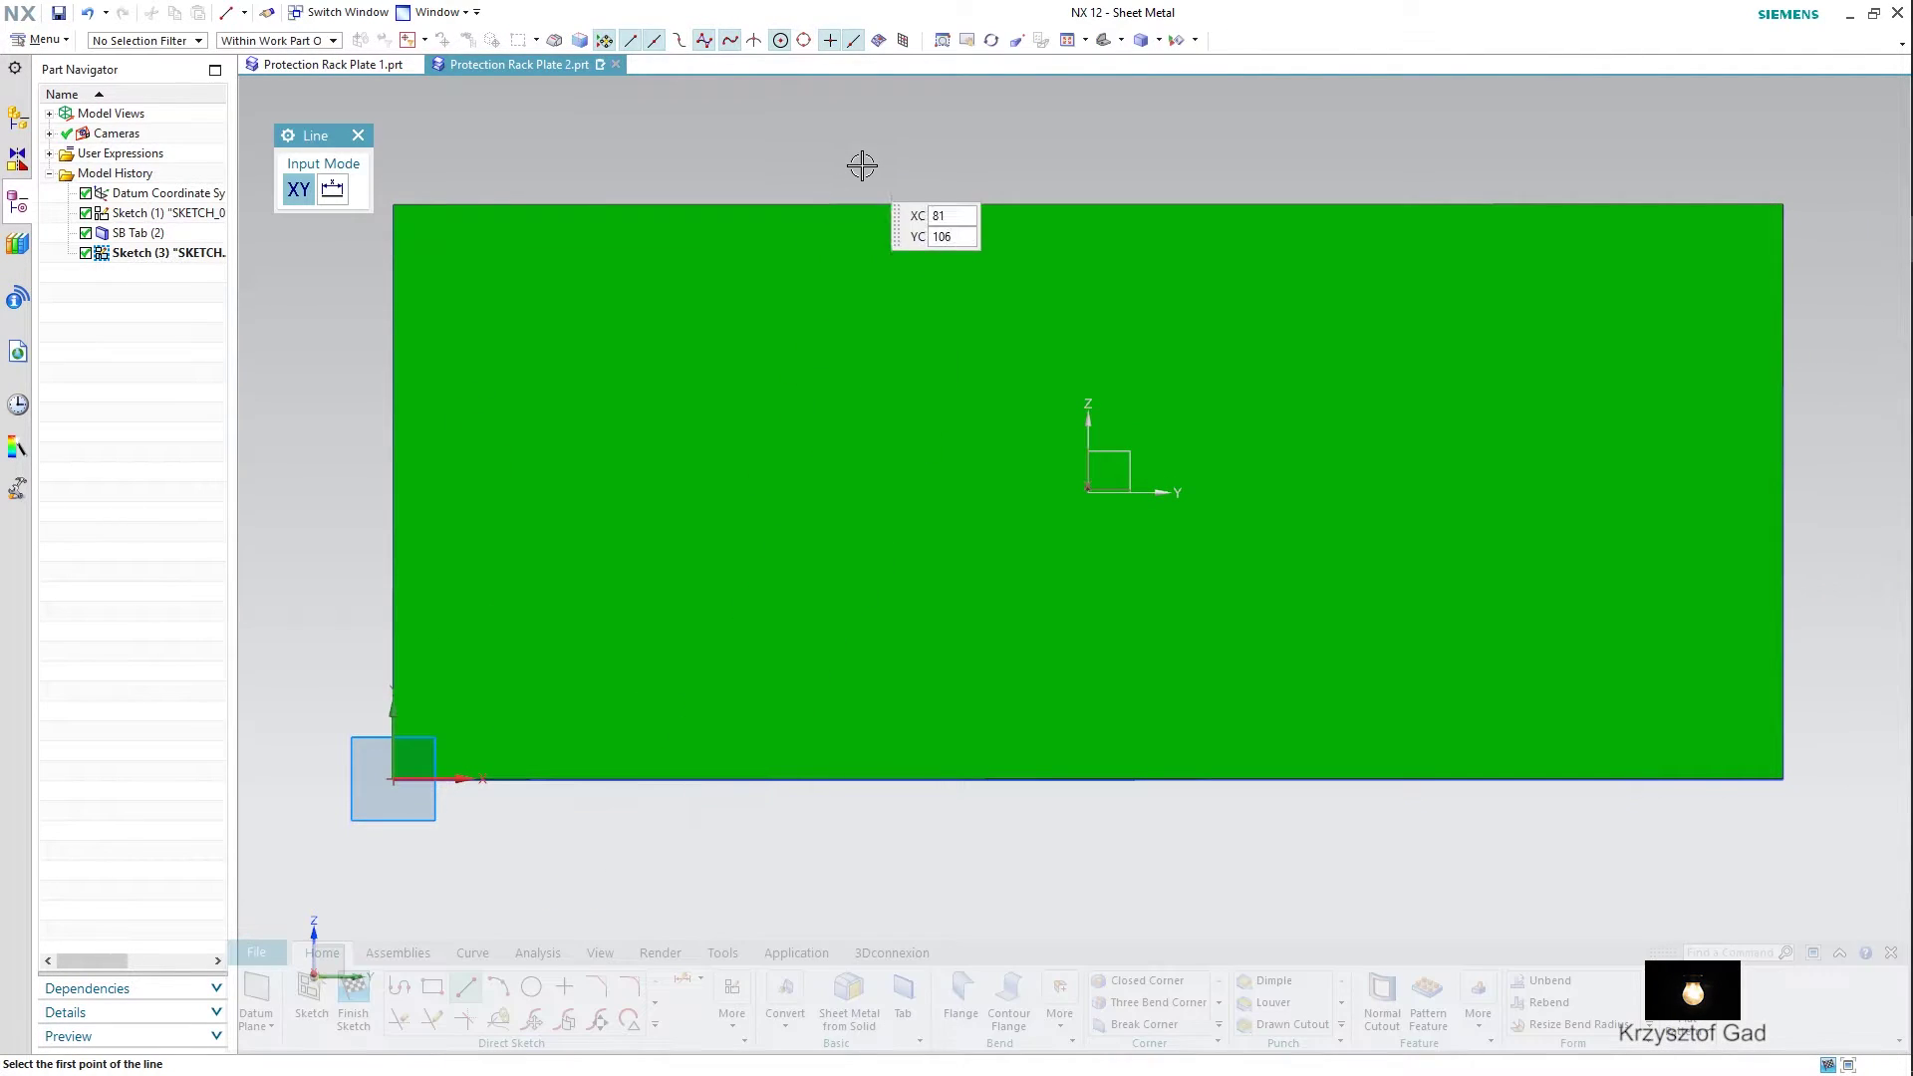
click(877, 150)
click(867, 800)
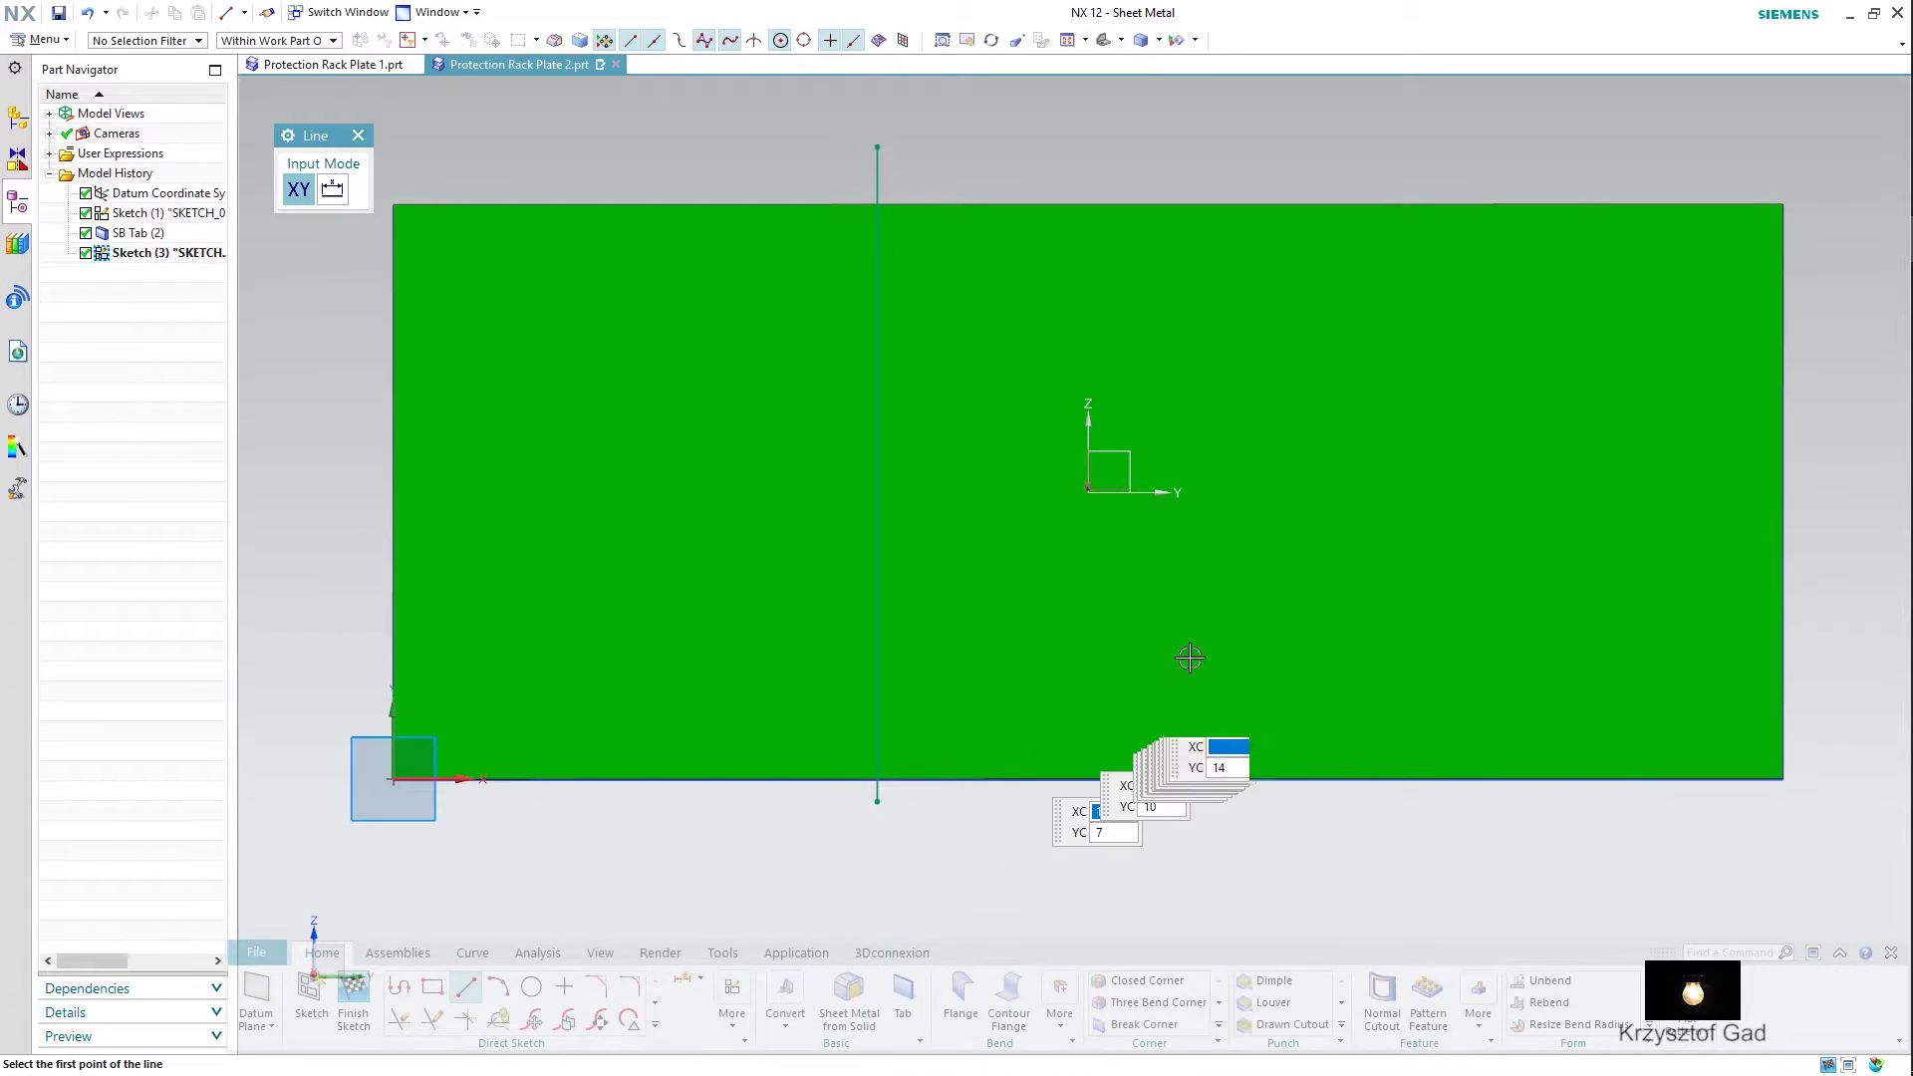
click(1234, 146)
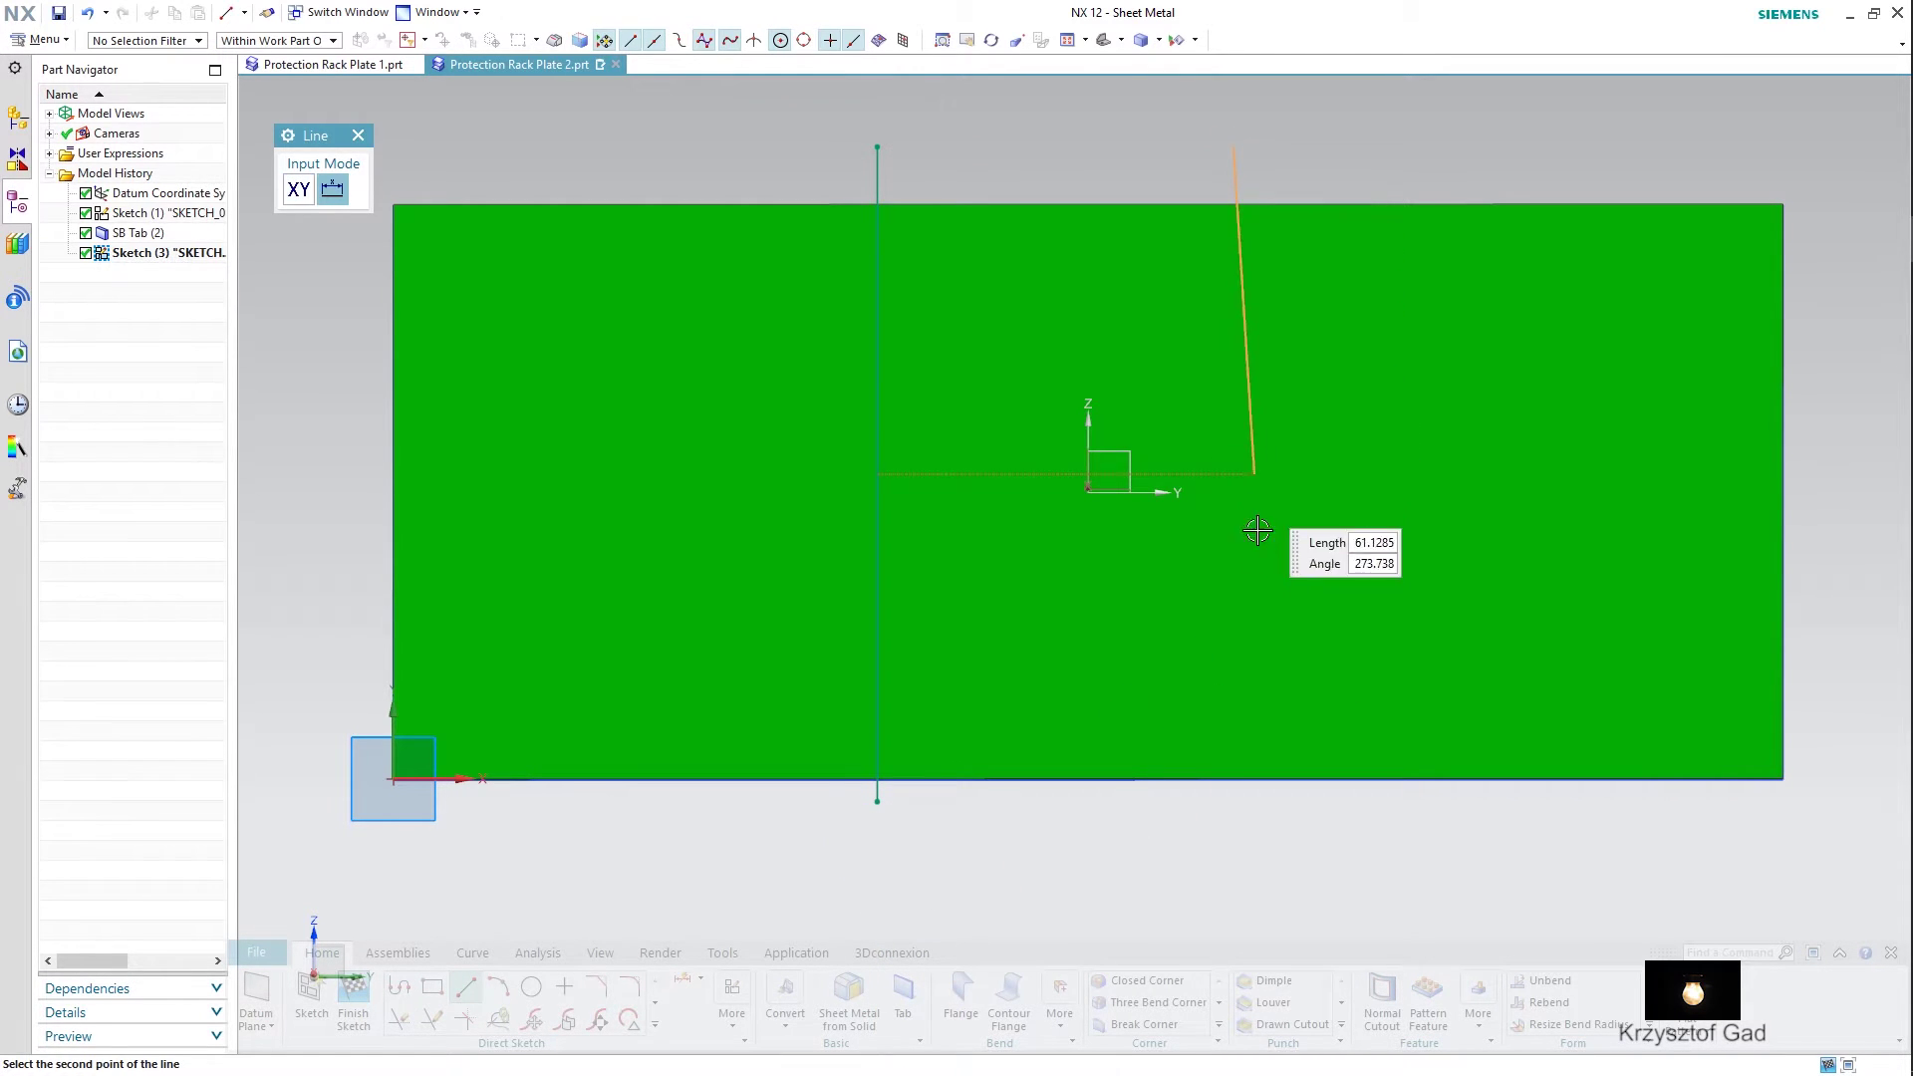
click(1234, 801)
click(682, 981)
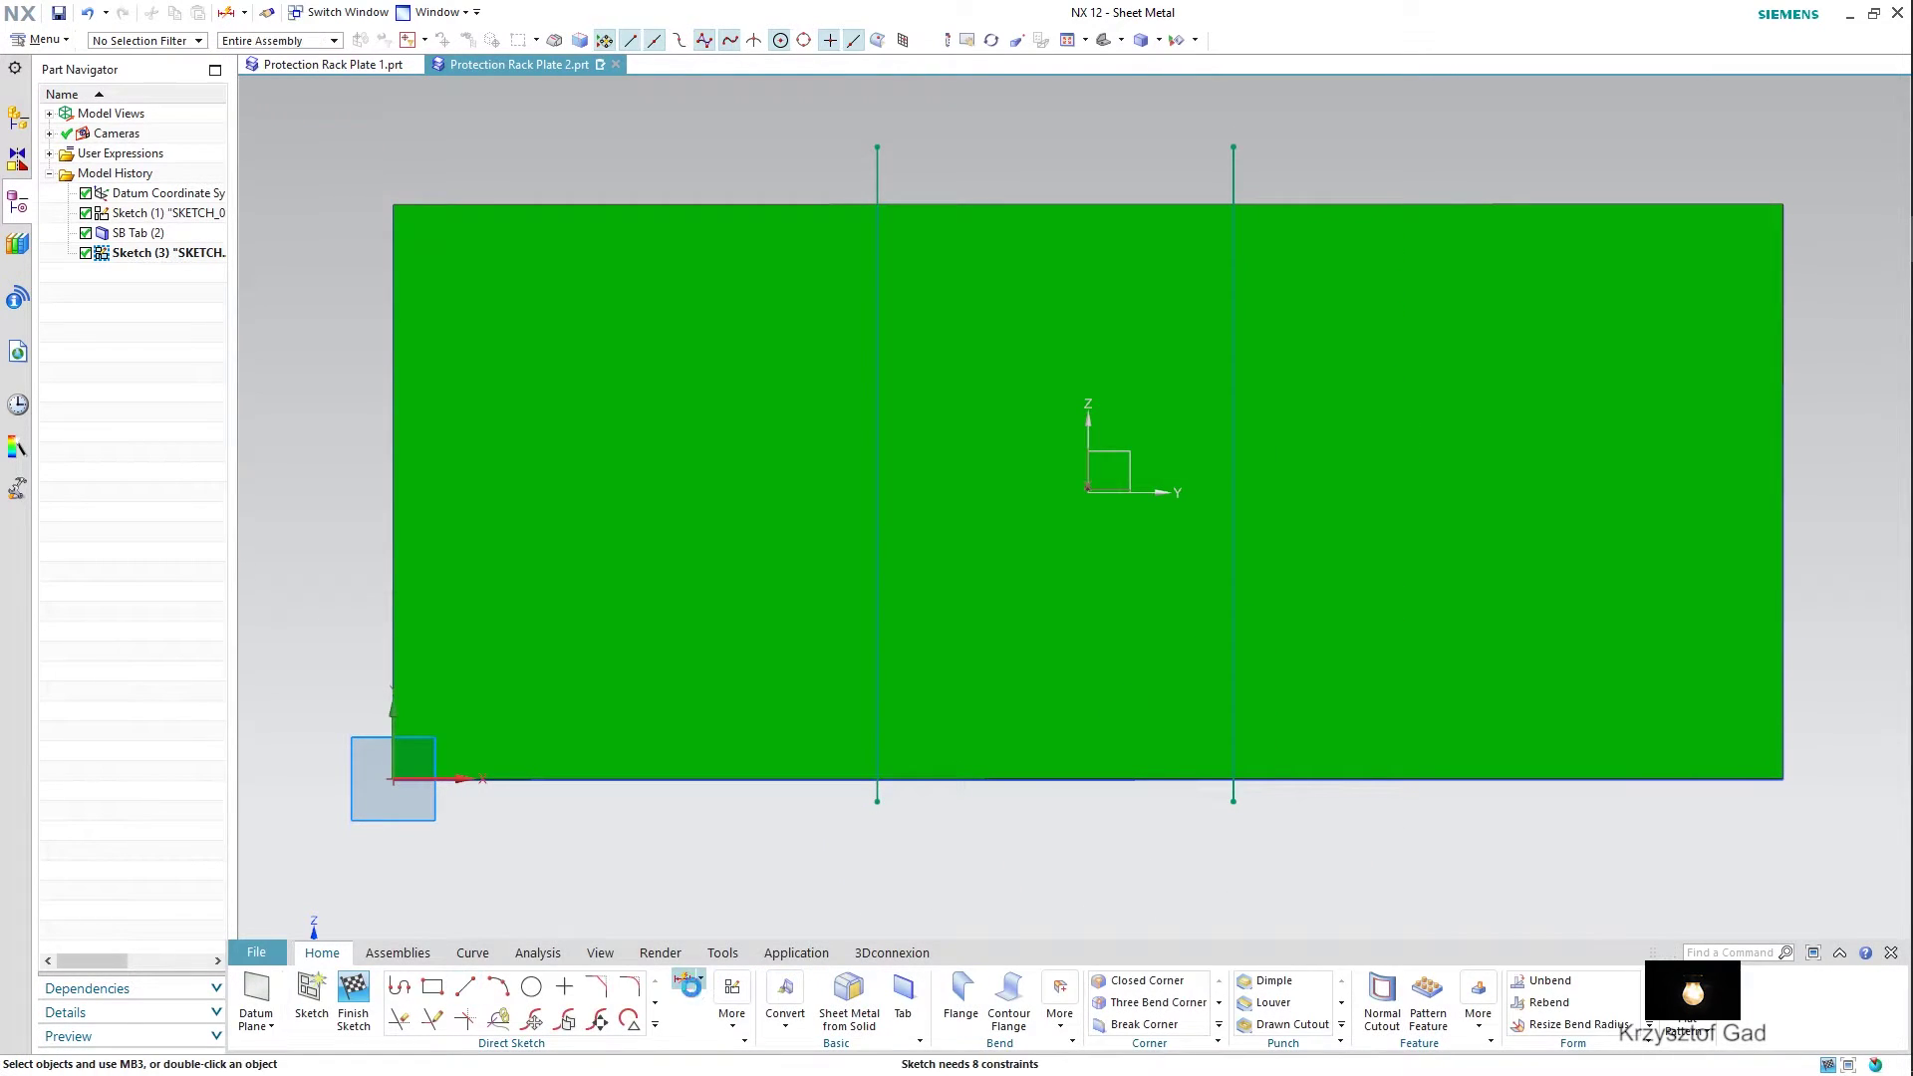
- Dimension the left line 28.95 from the centre datum
click(879, 570)
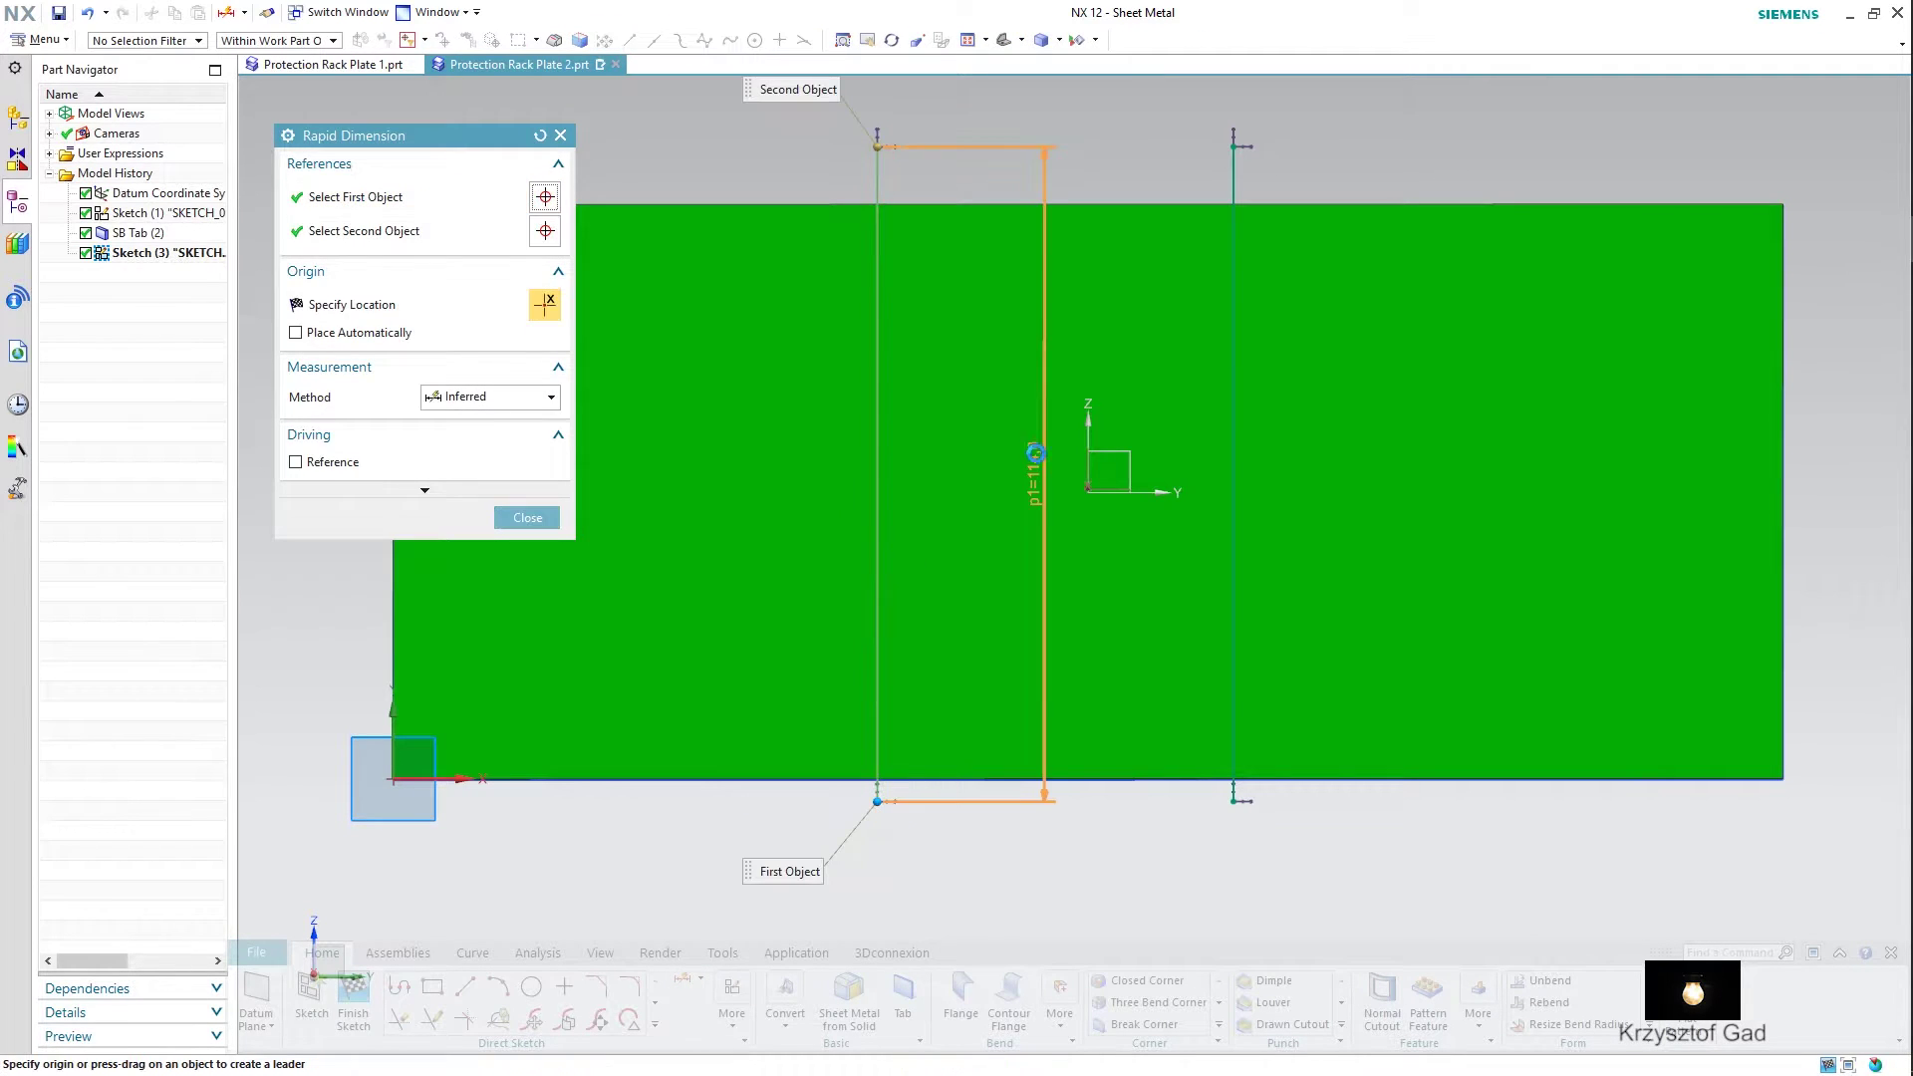
click(1088, 438)
click(962, 797)
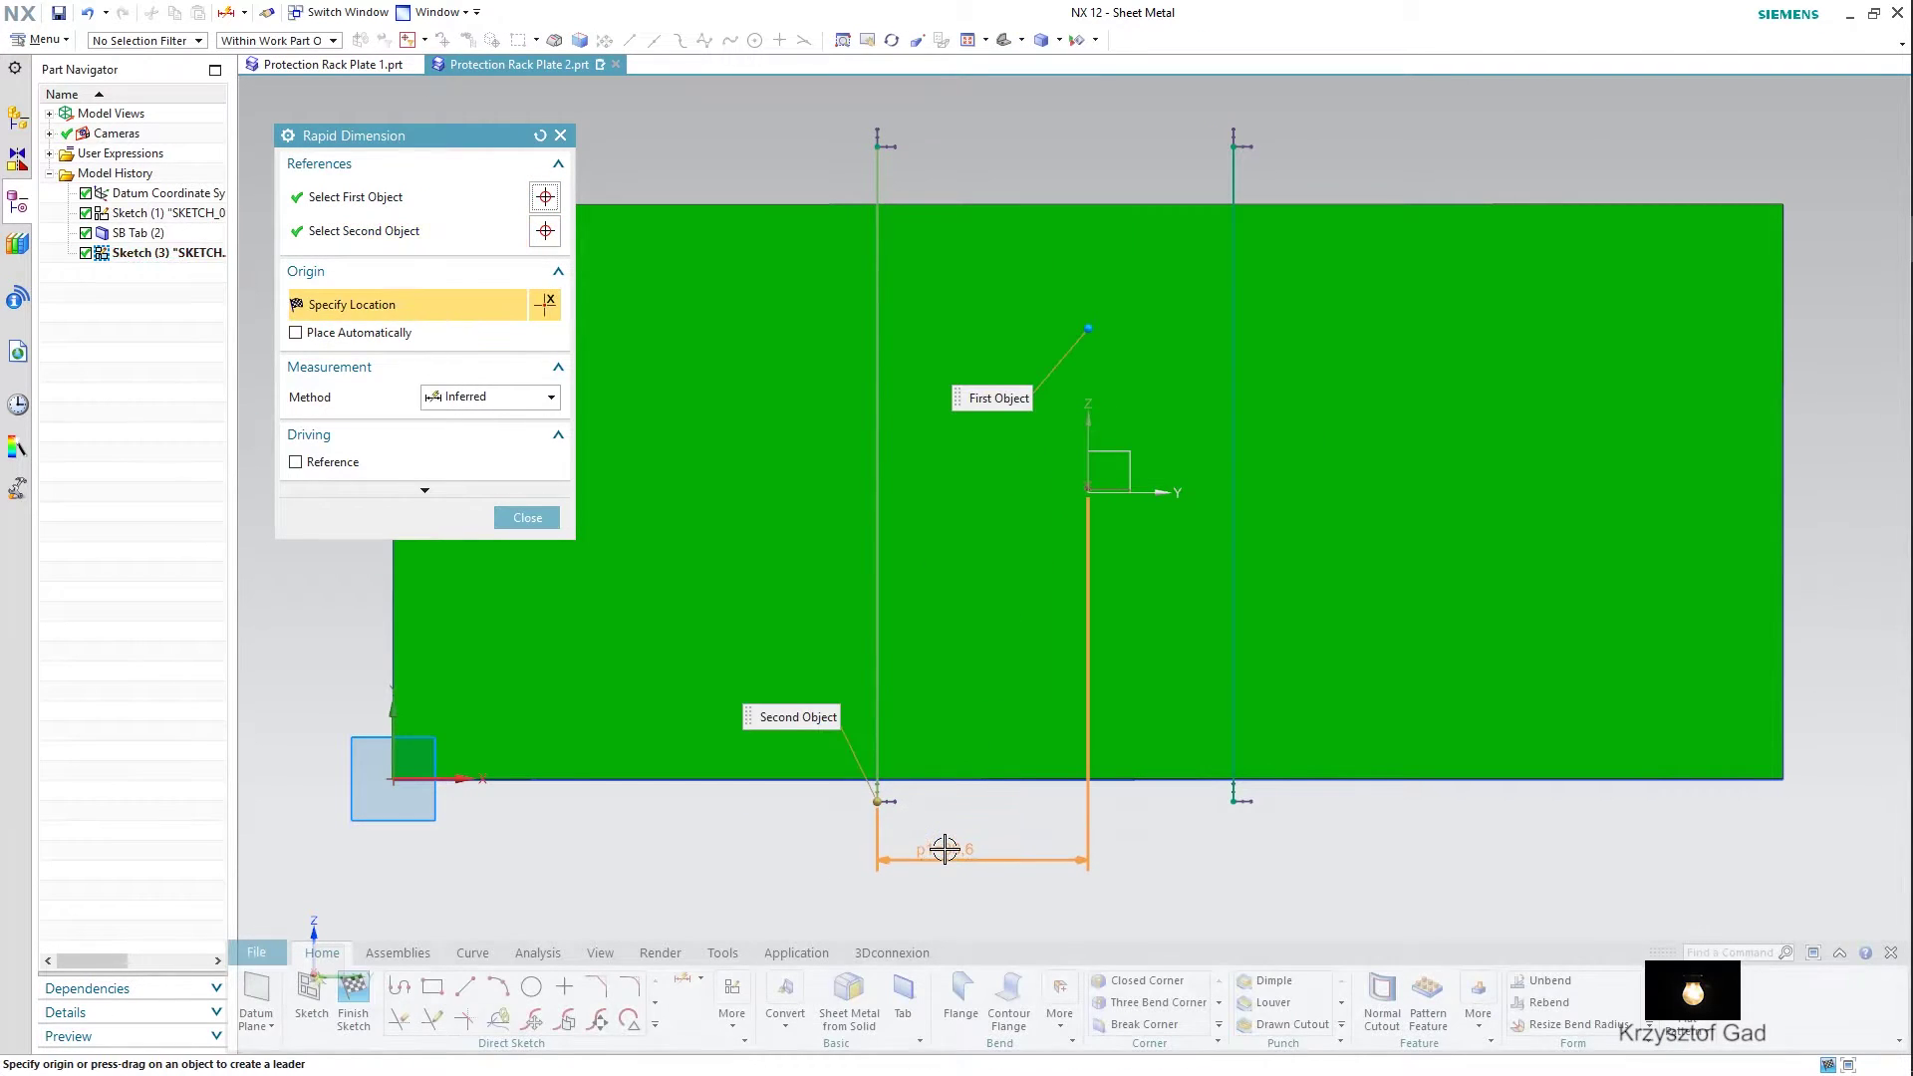
click(956, 854)
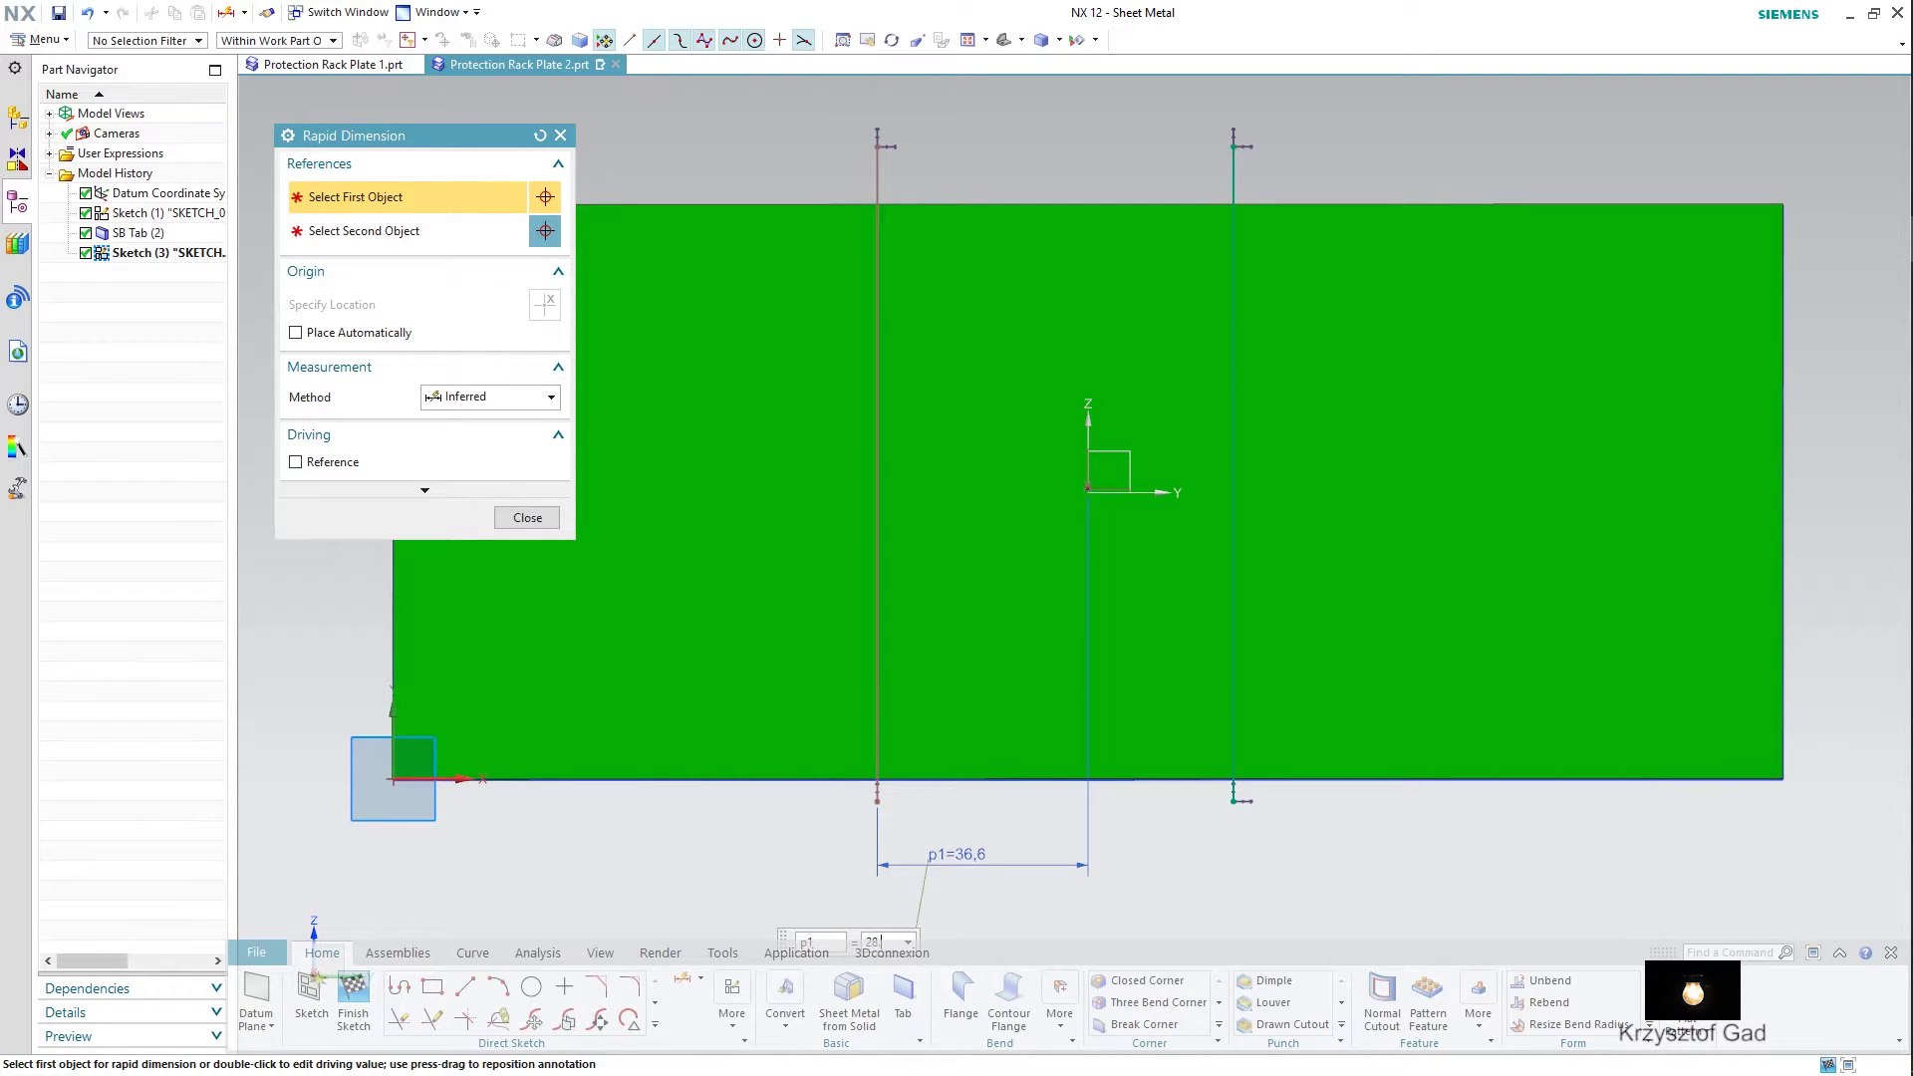
key(Return)
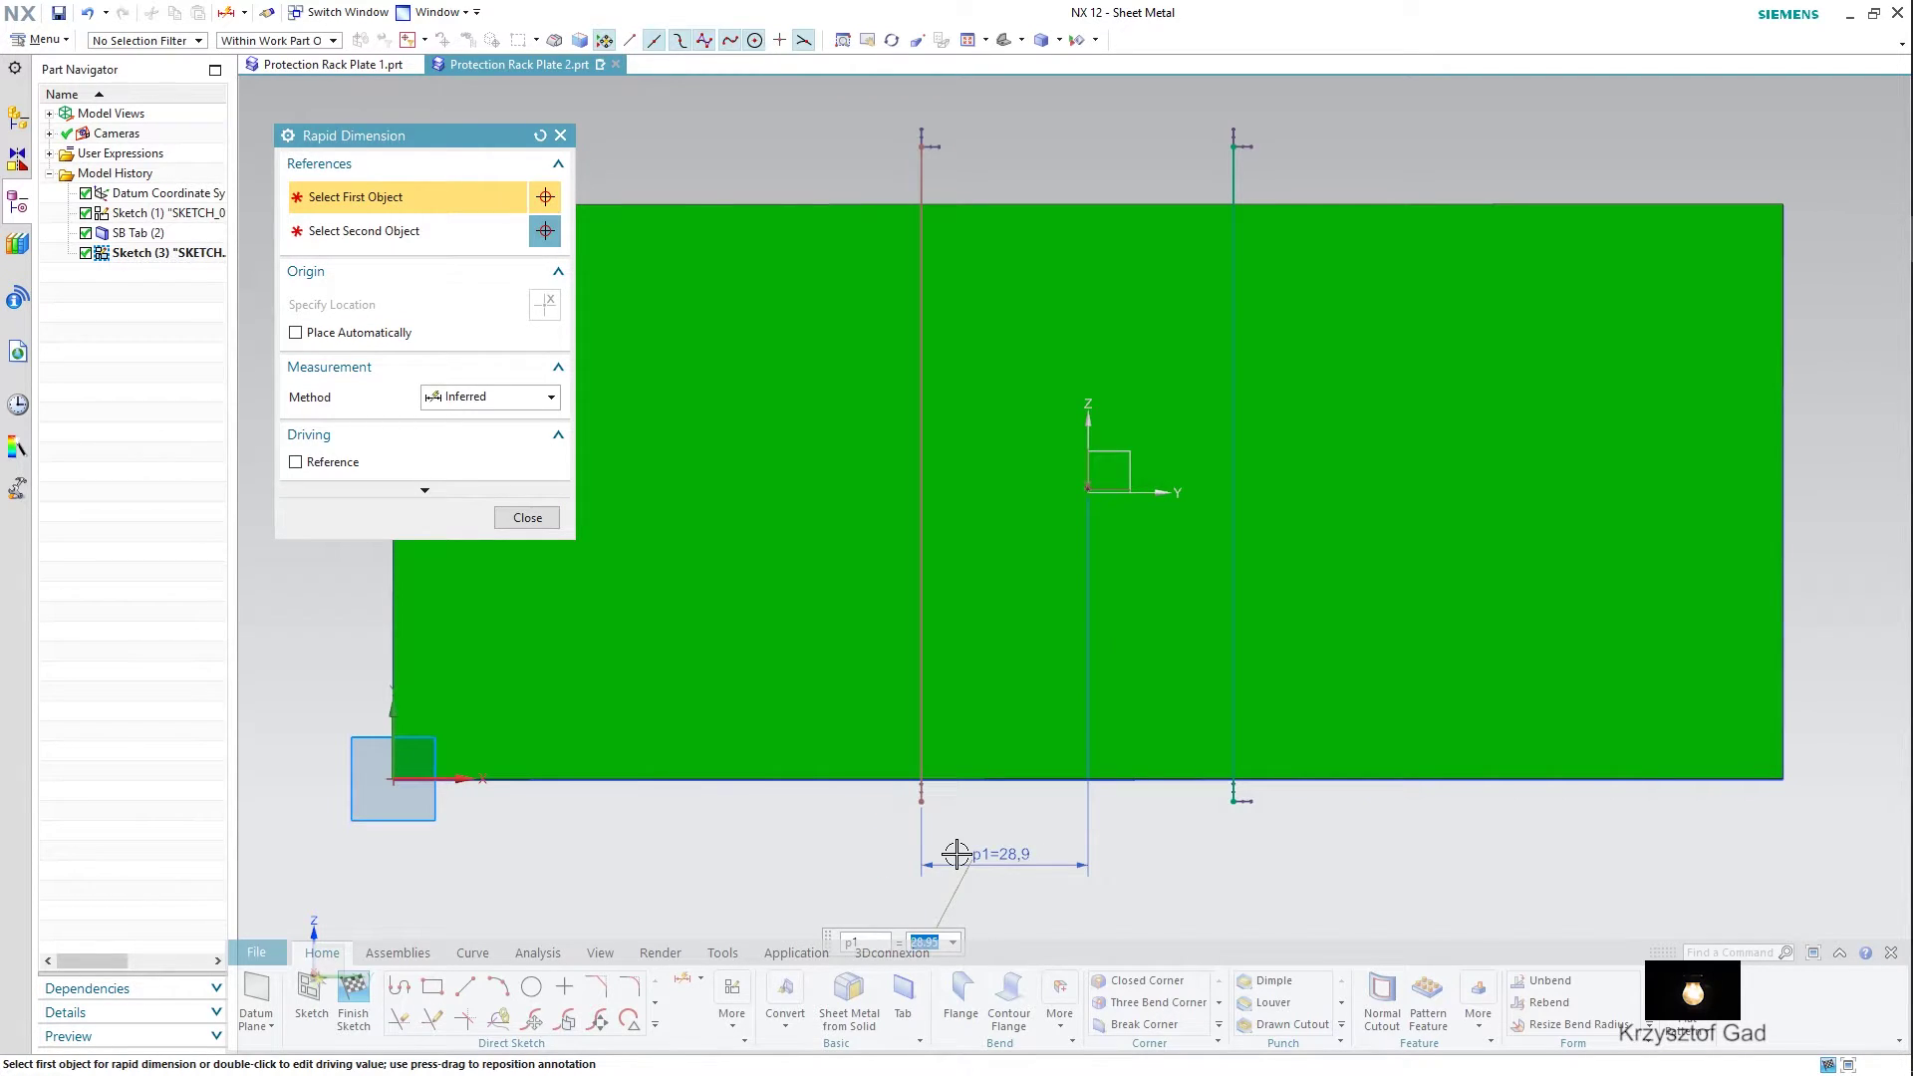
- Dimension the right line 28.95 from the centre datum and finish the sketch
shift+middle_drag(1178, 419, 1234, 321)
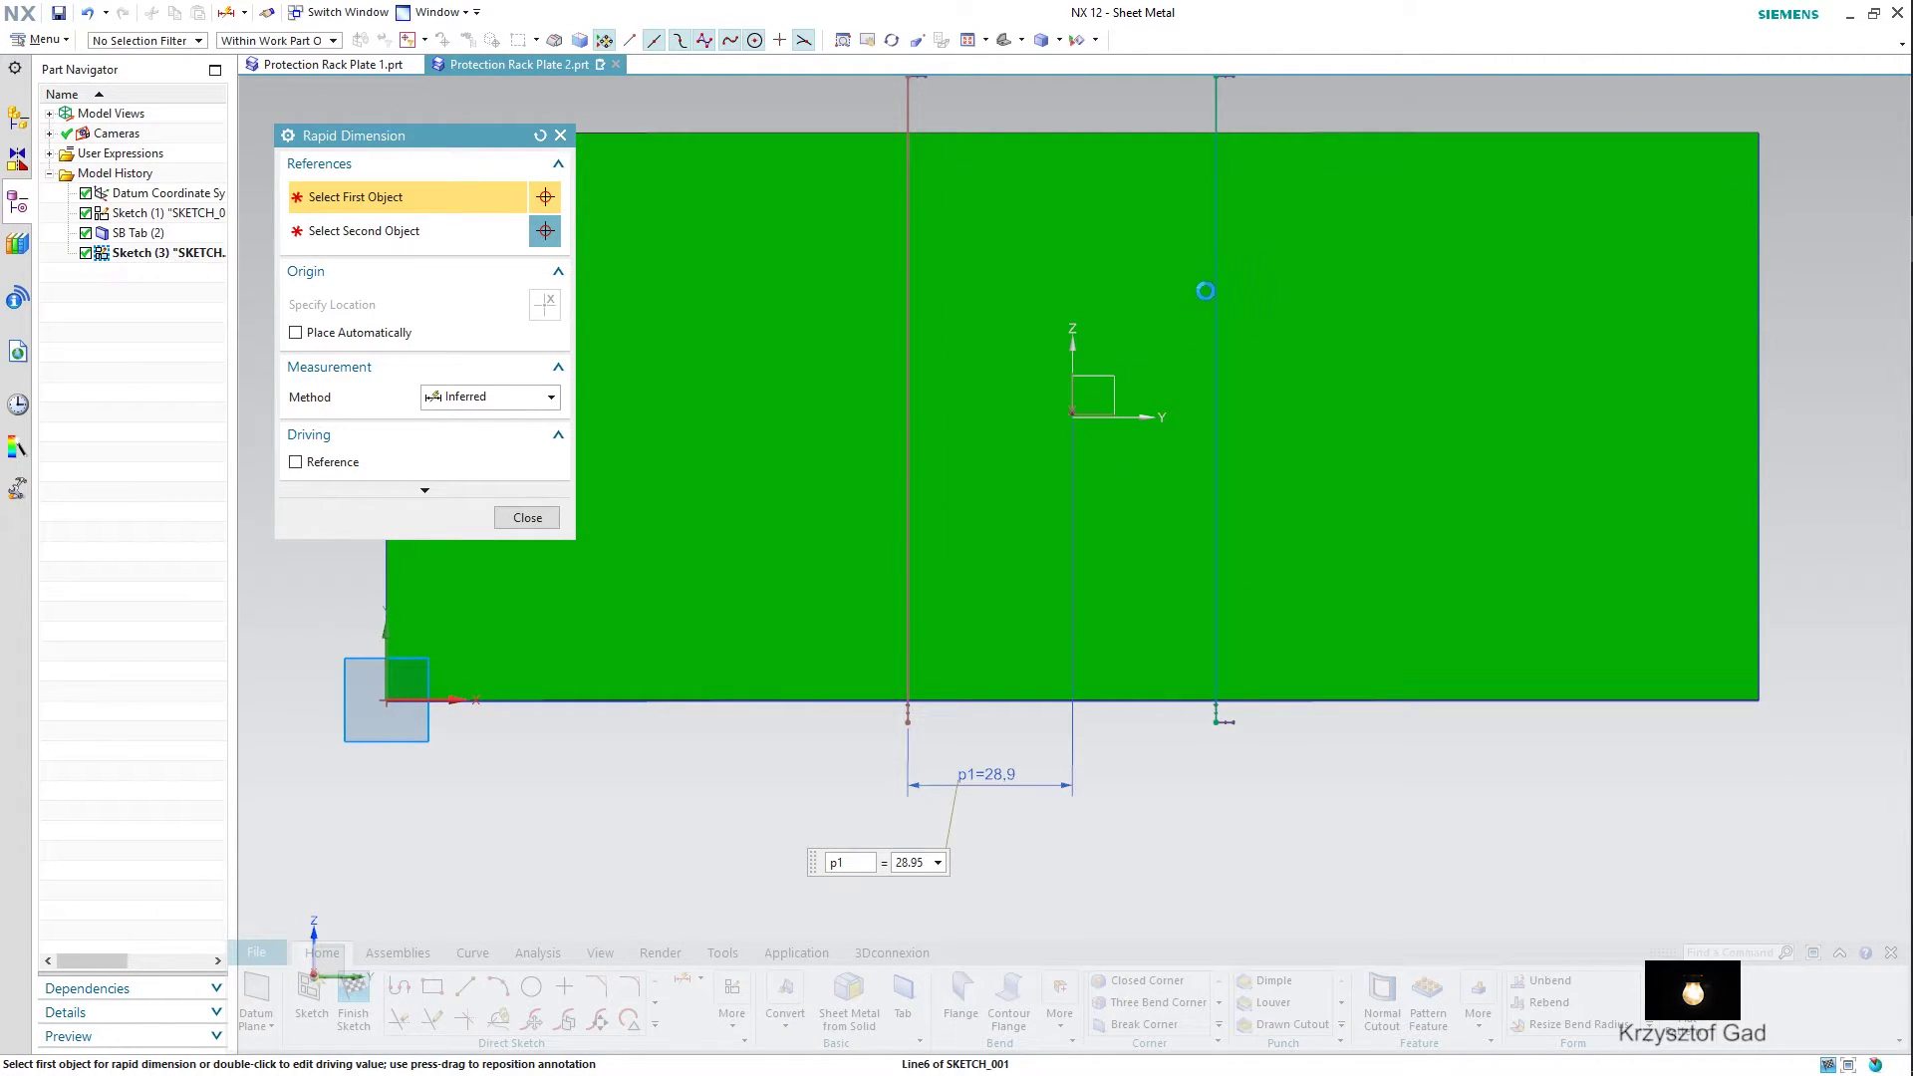
click(1214, 289)
click(1074, 348)
click(1063, 376)
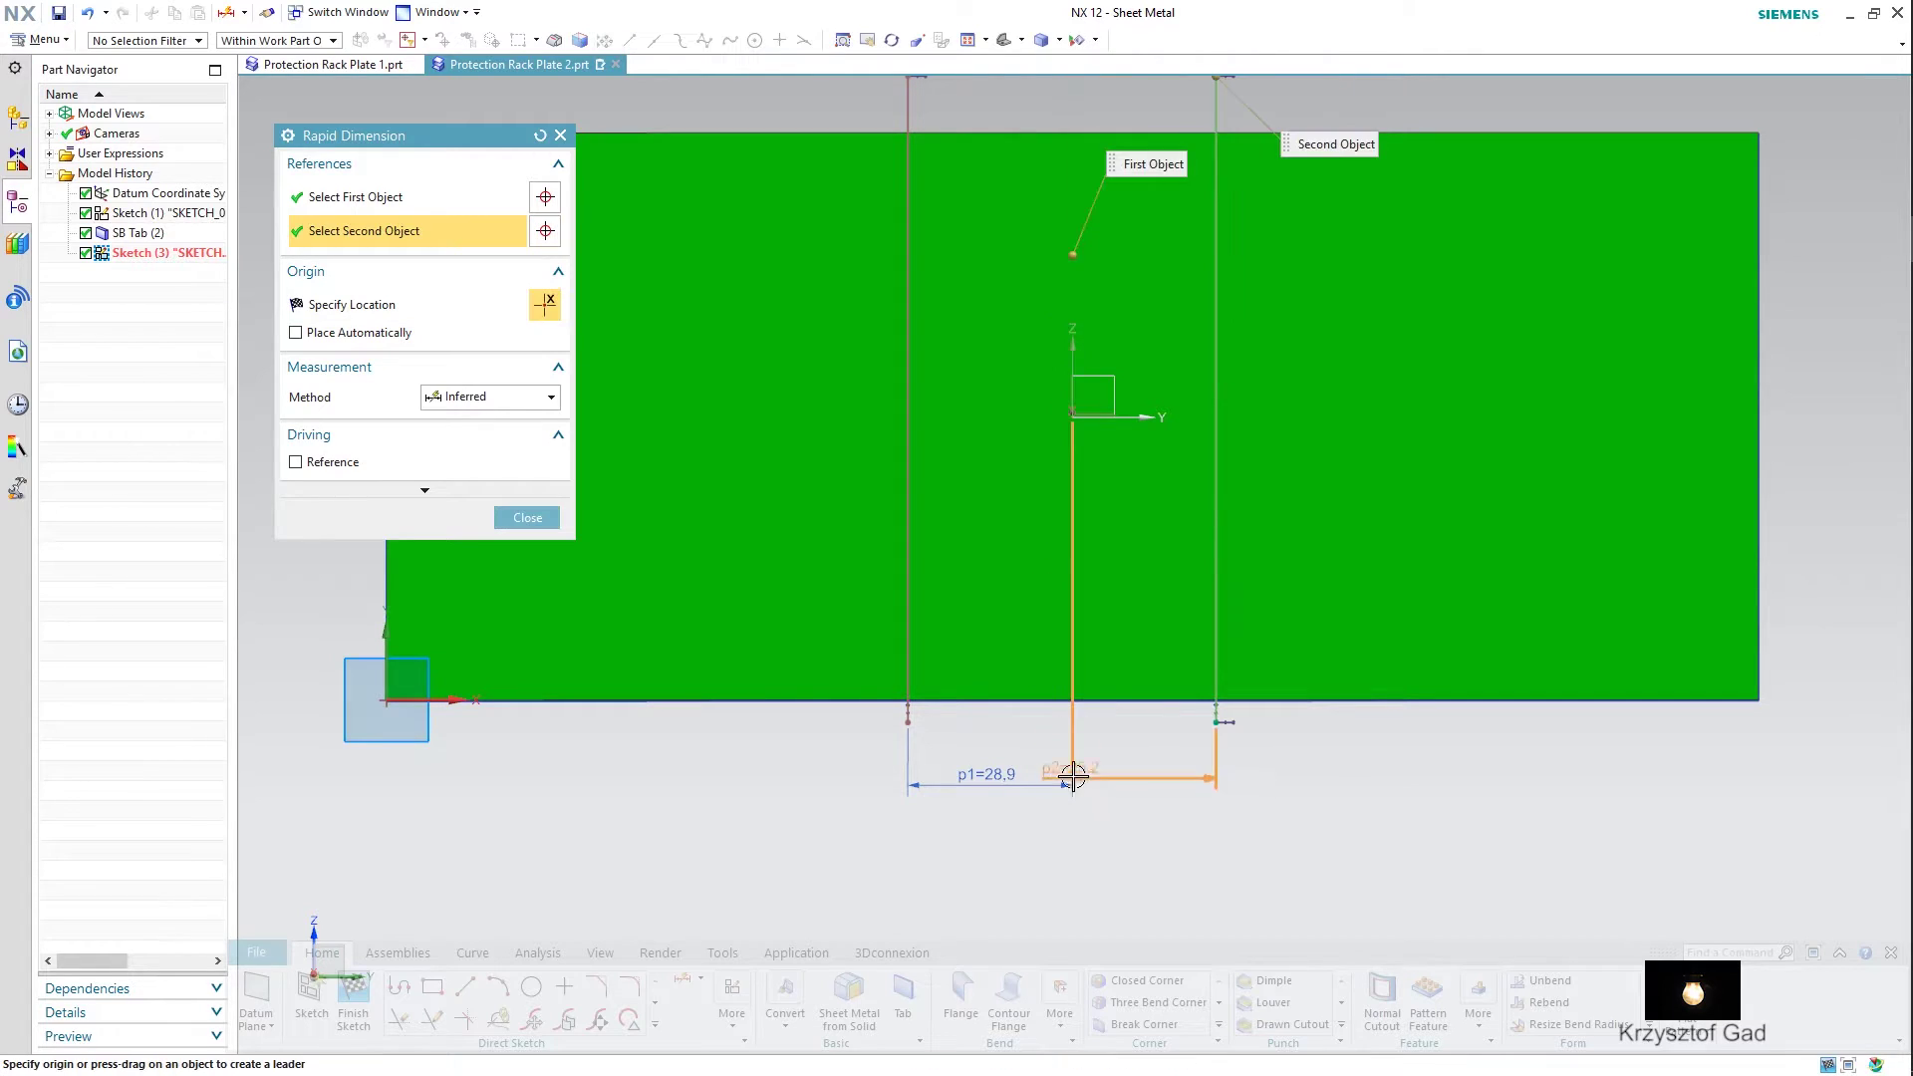
click(1125, 773)
text(28.95)
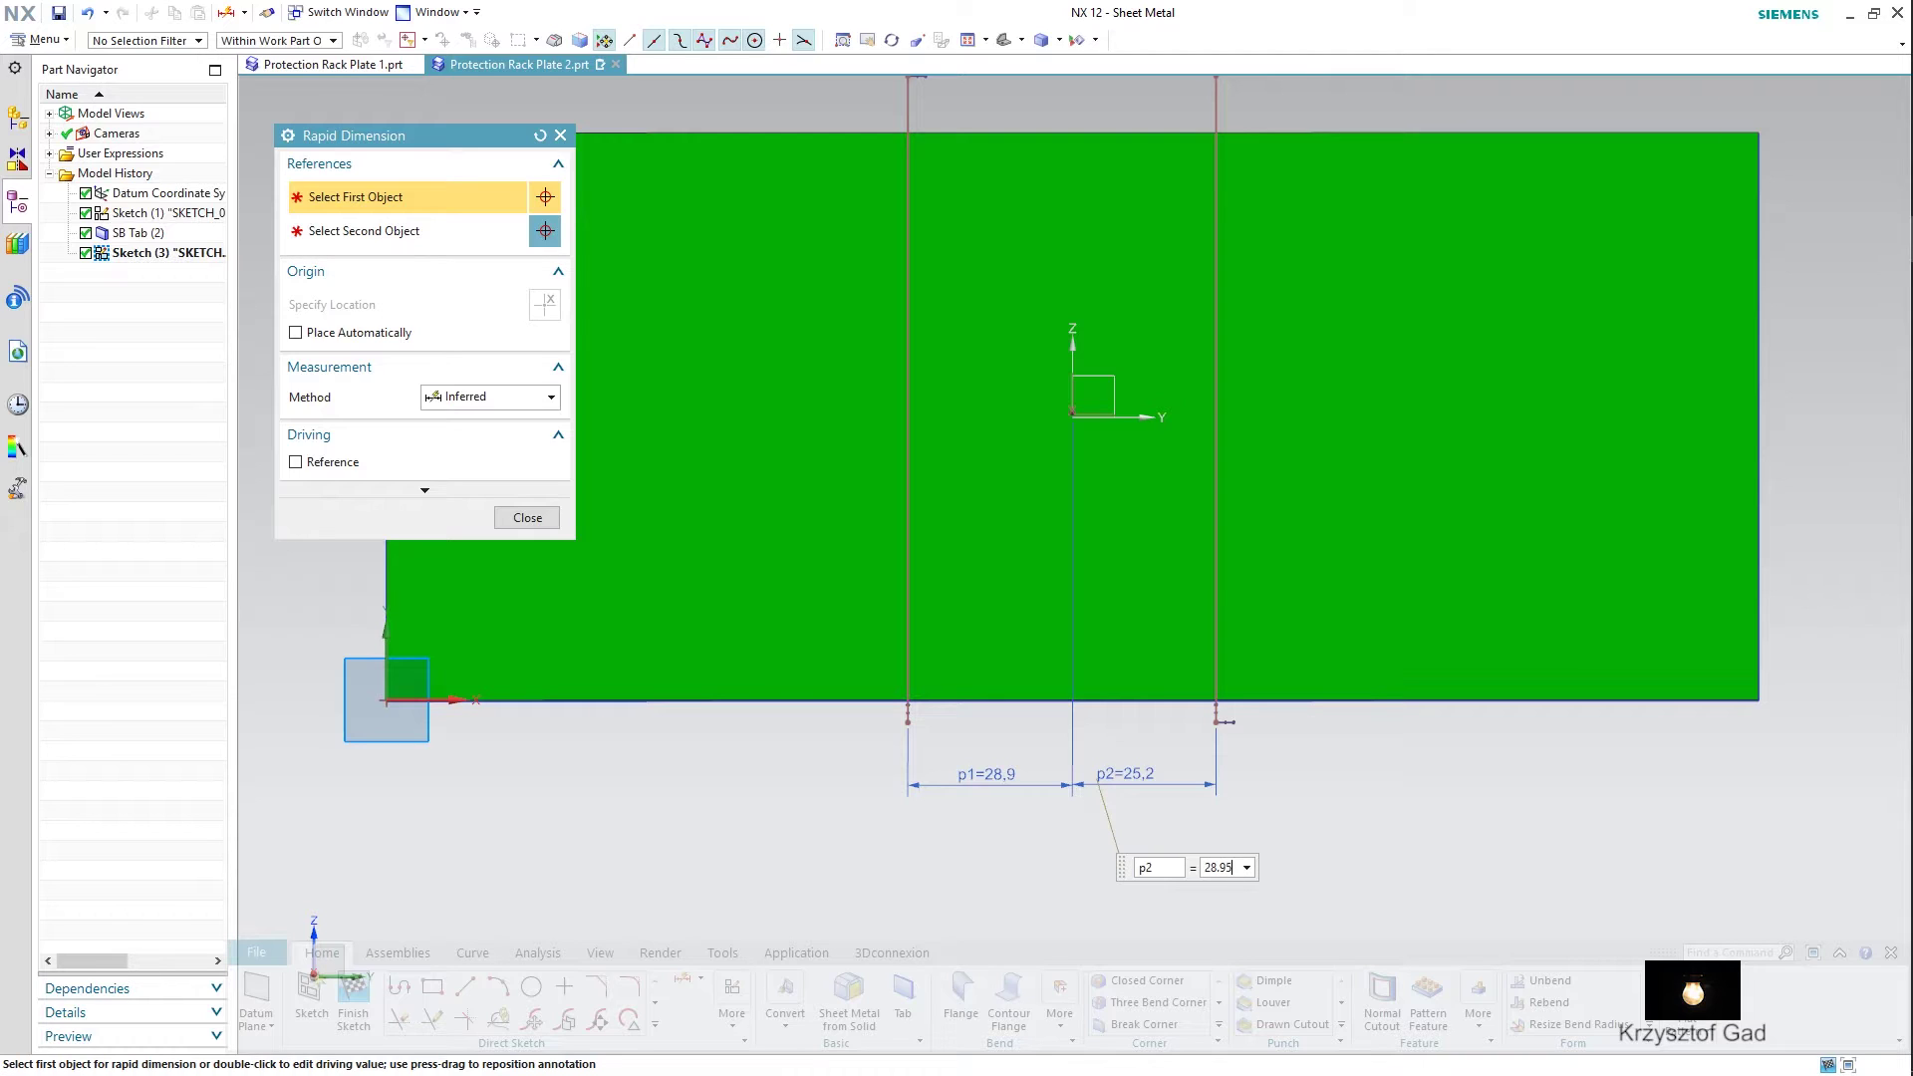
key(Return)
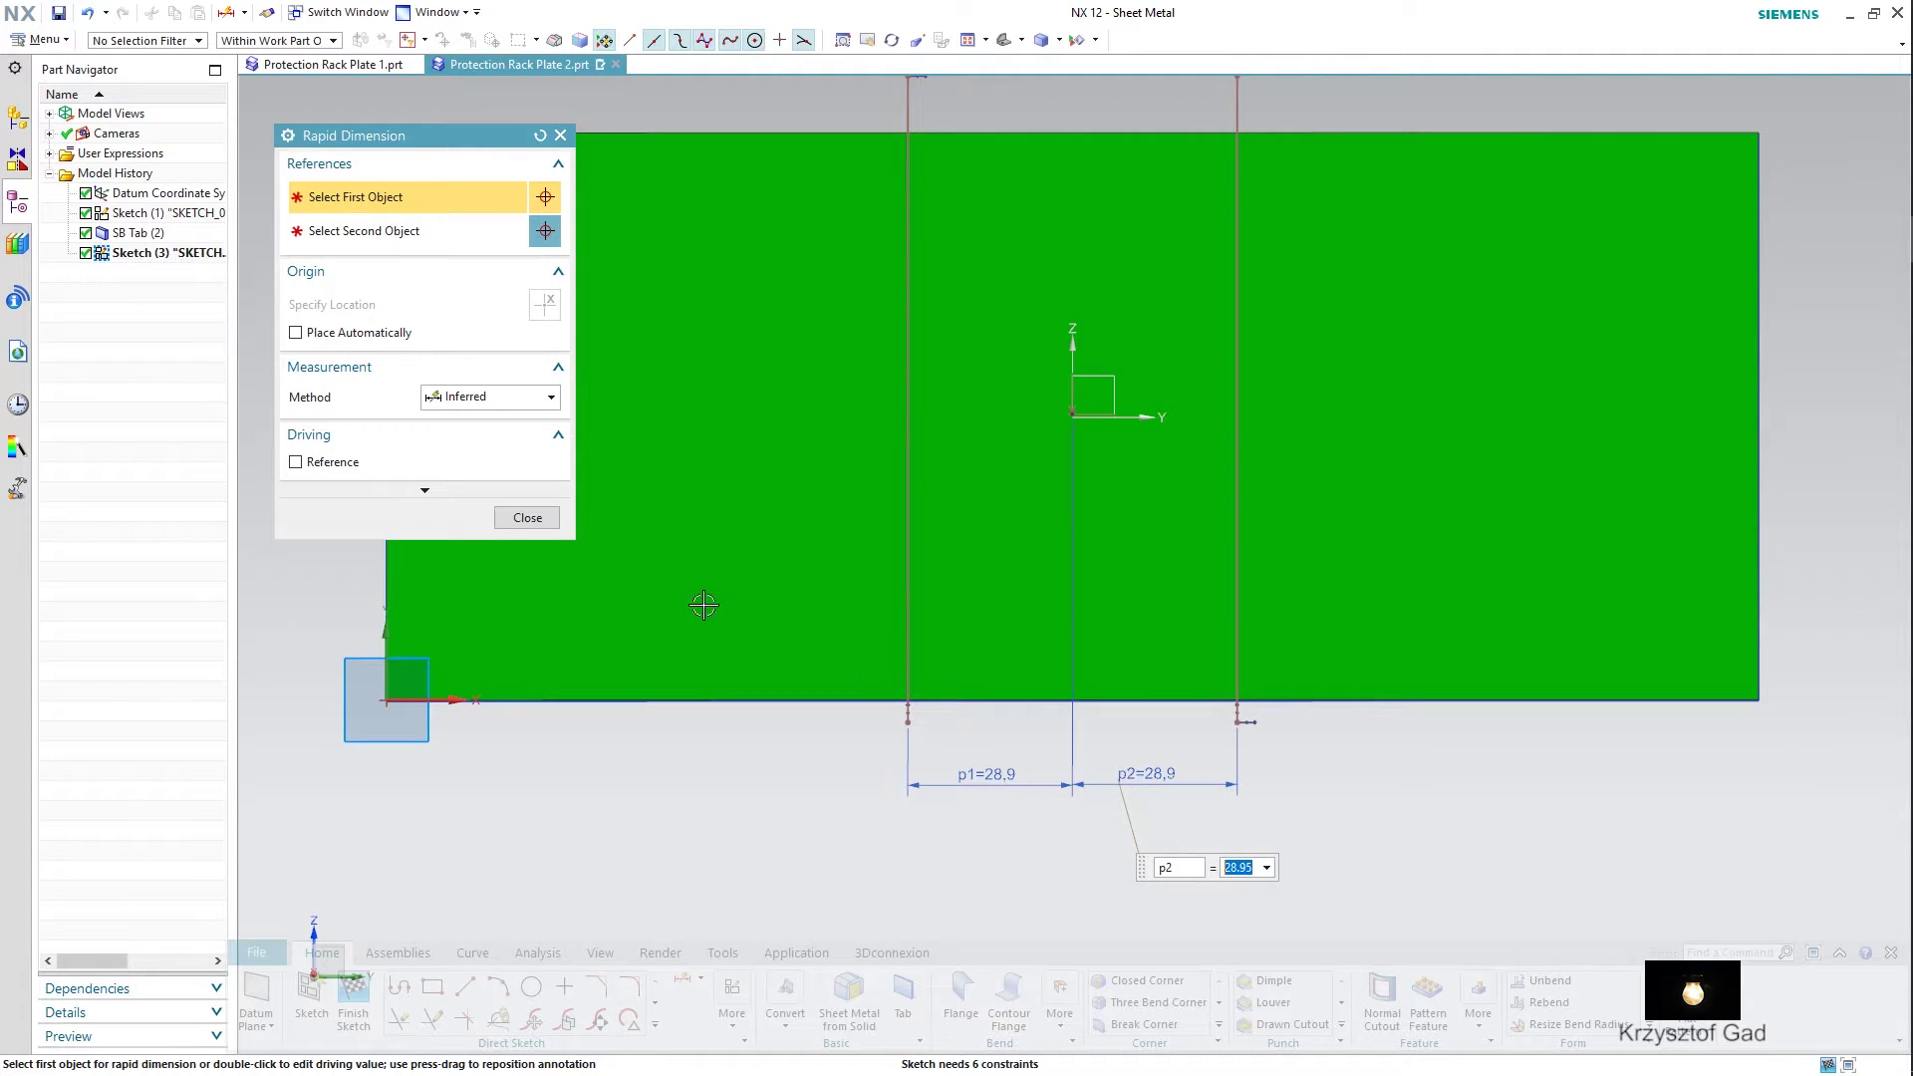
click(516, 521)
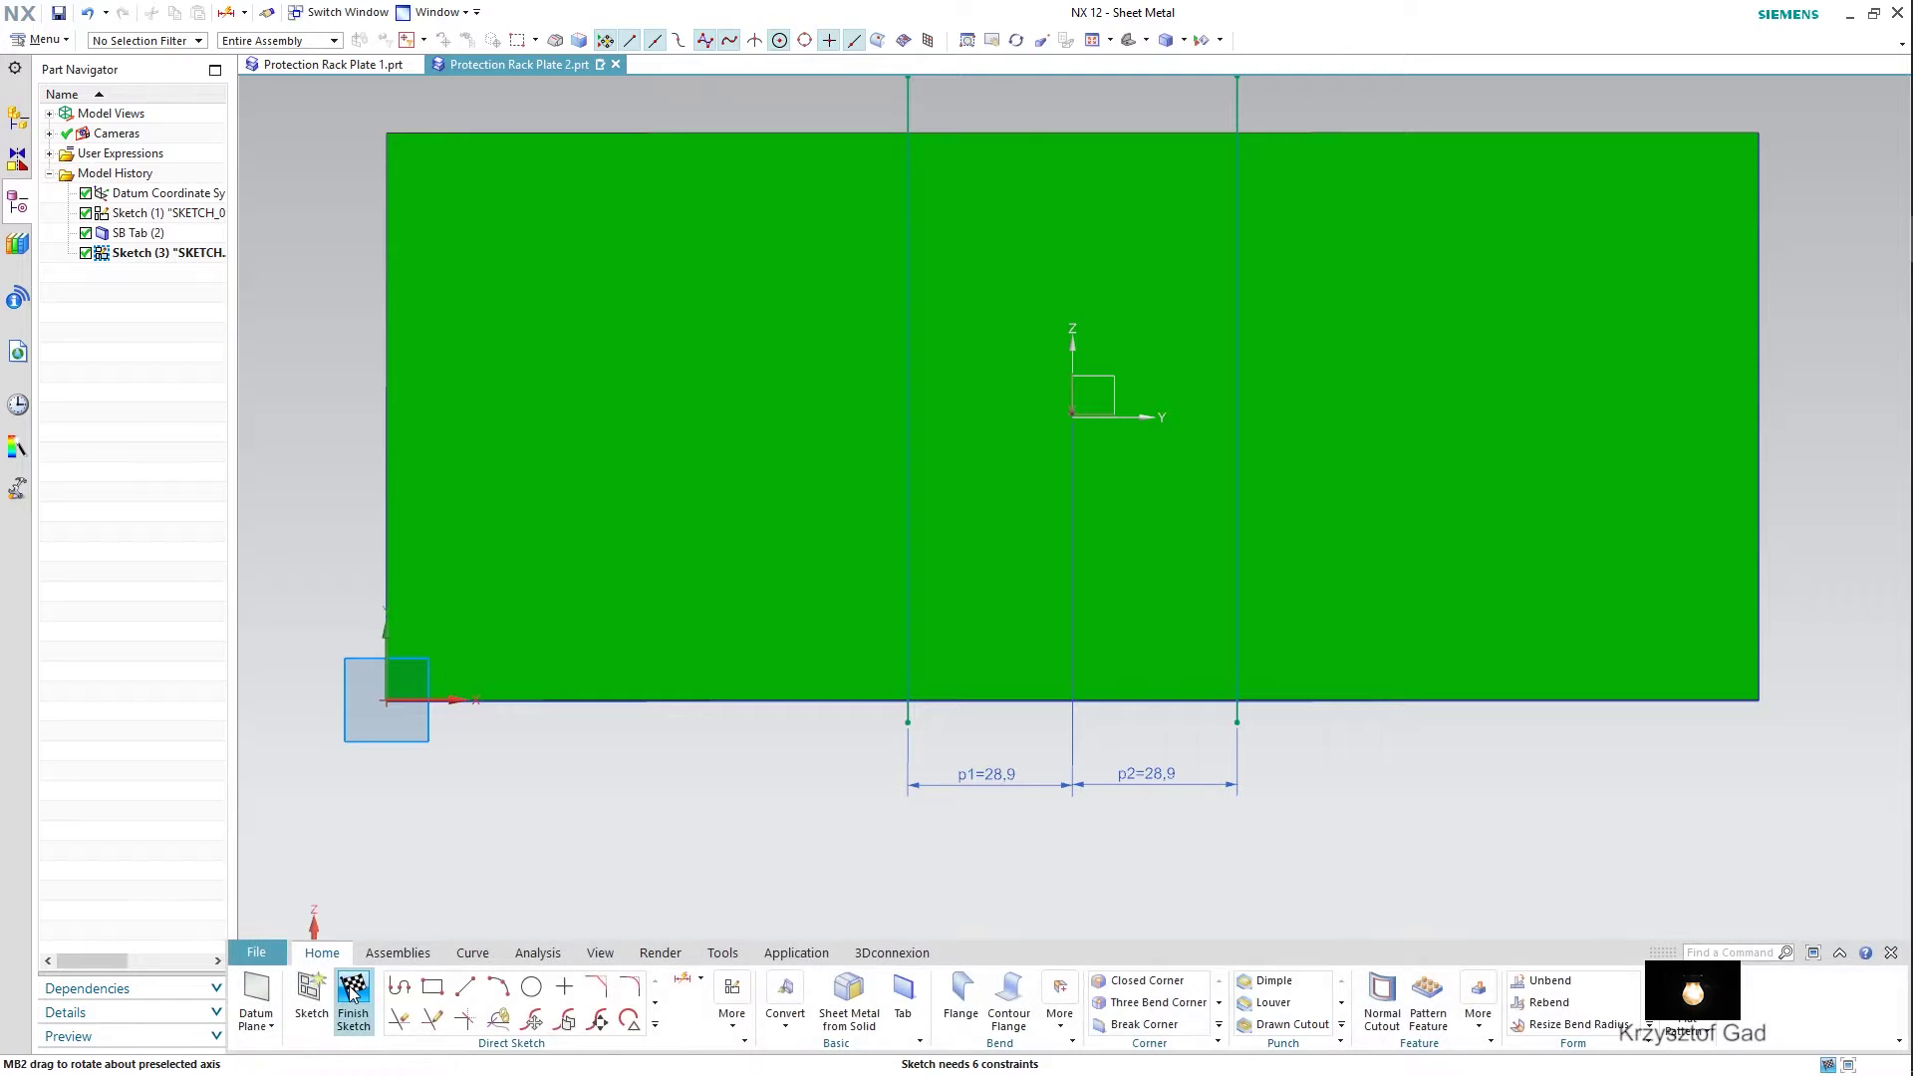
click(352, 989)
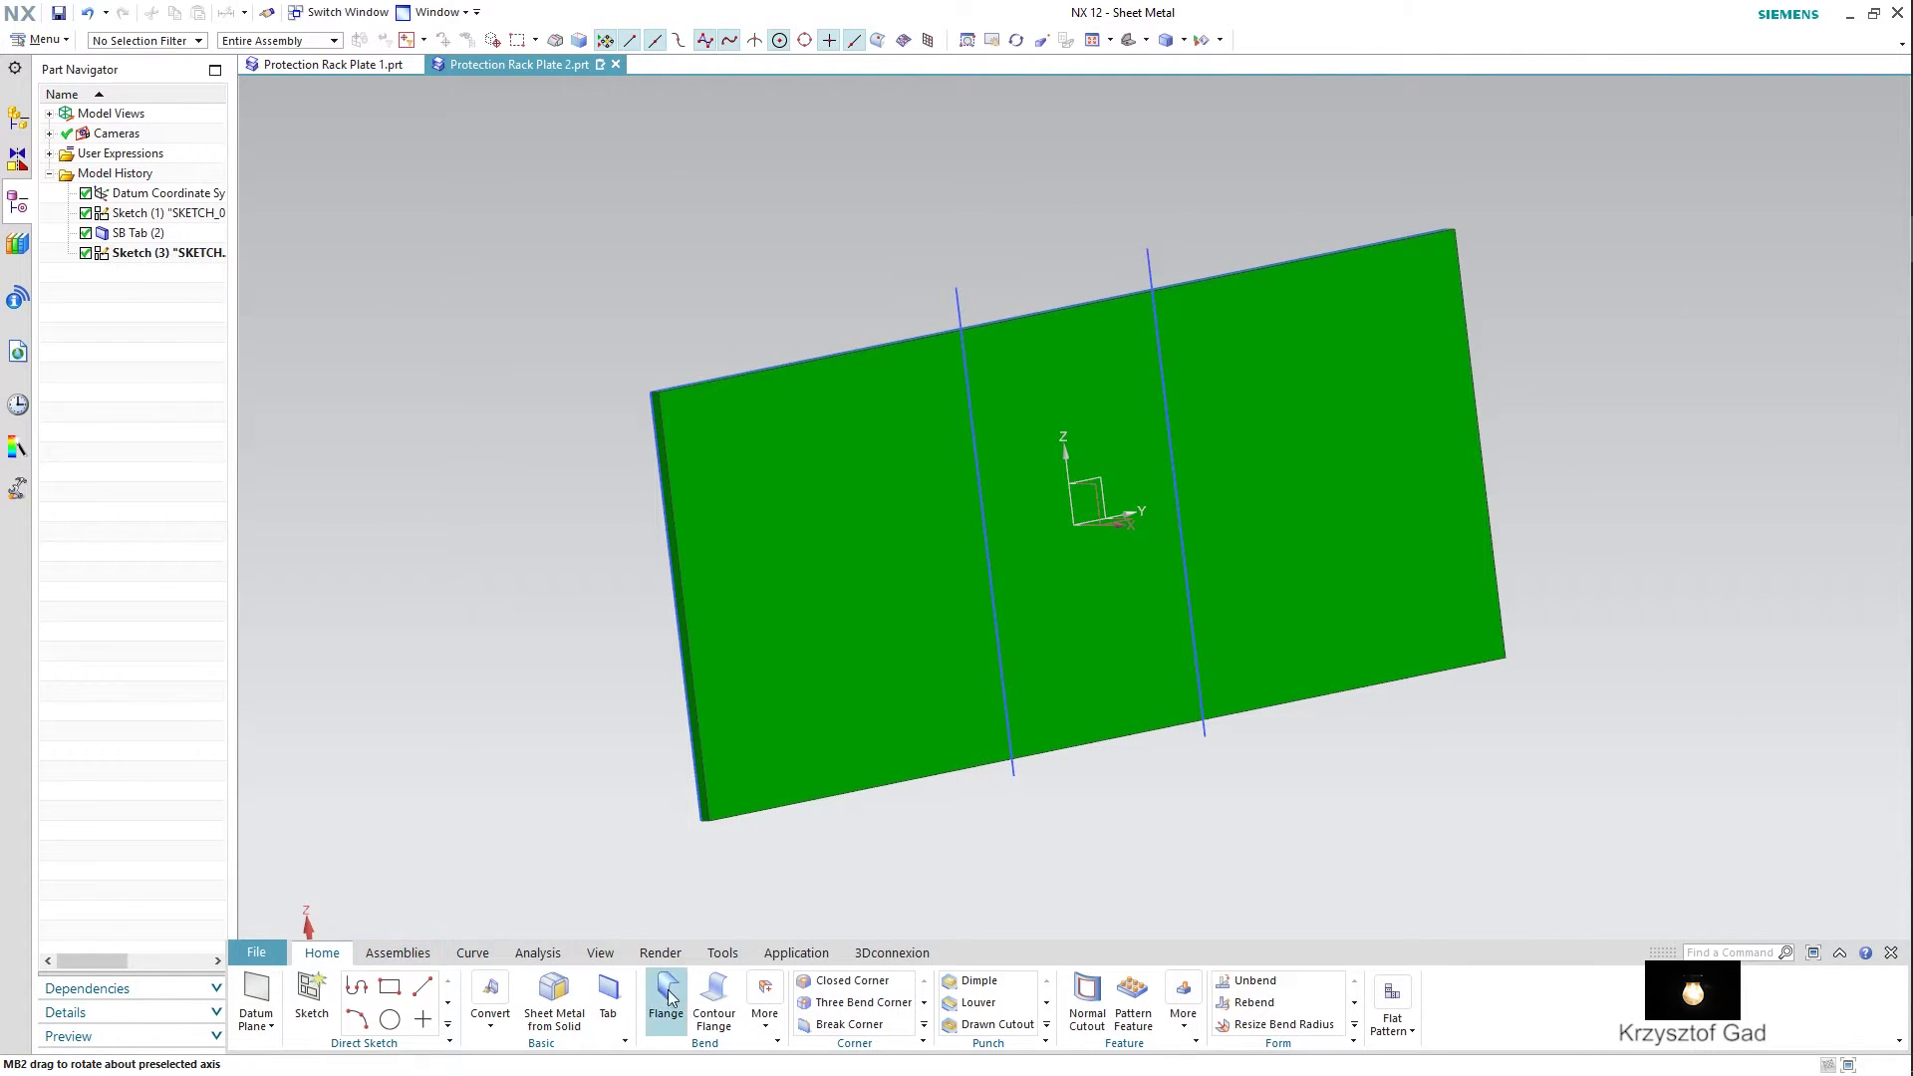
- Bend the plate 8° with a 12 mm radius along both lines, flipping the second bend
click(766, 1026)
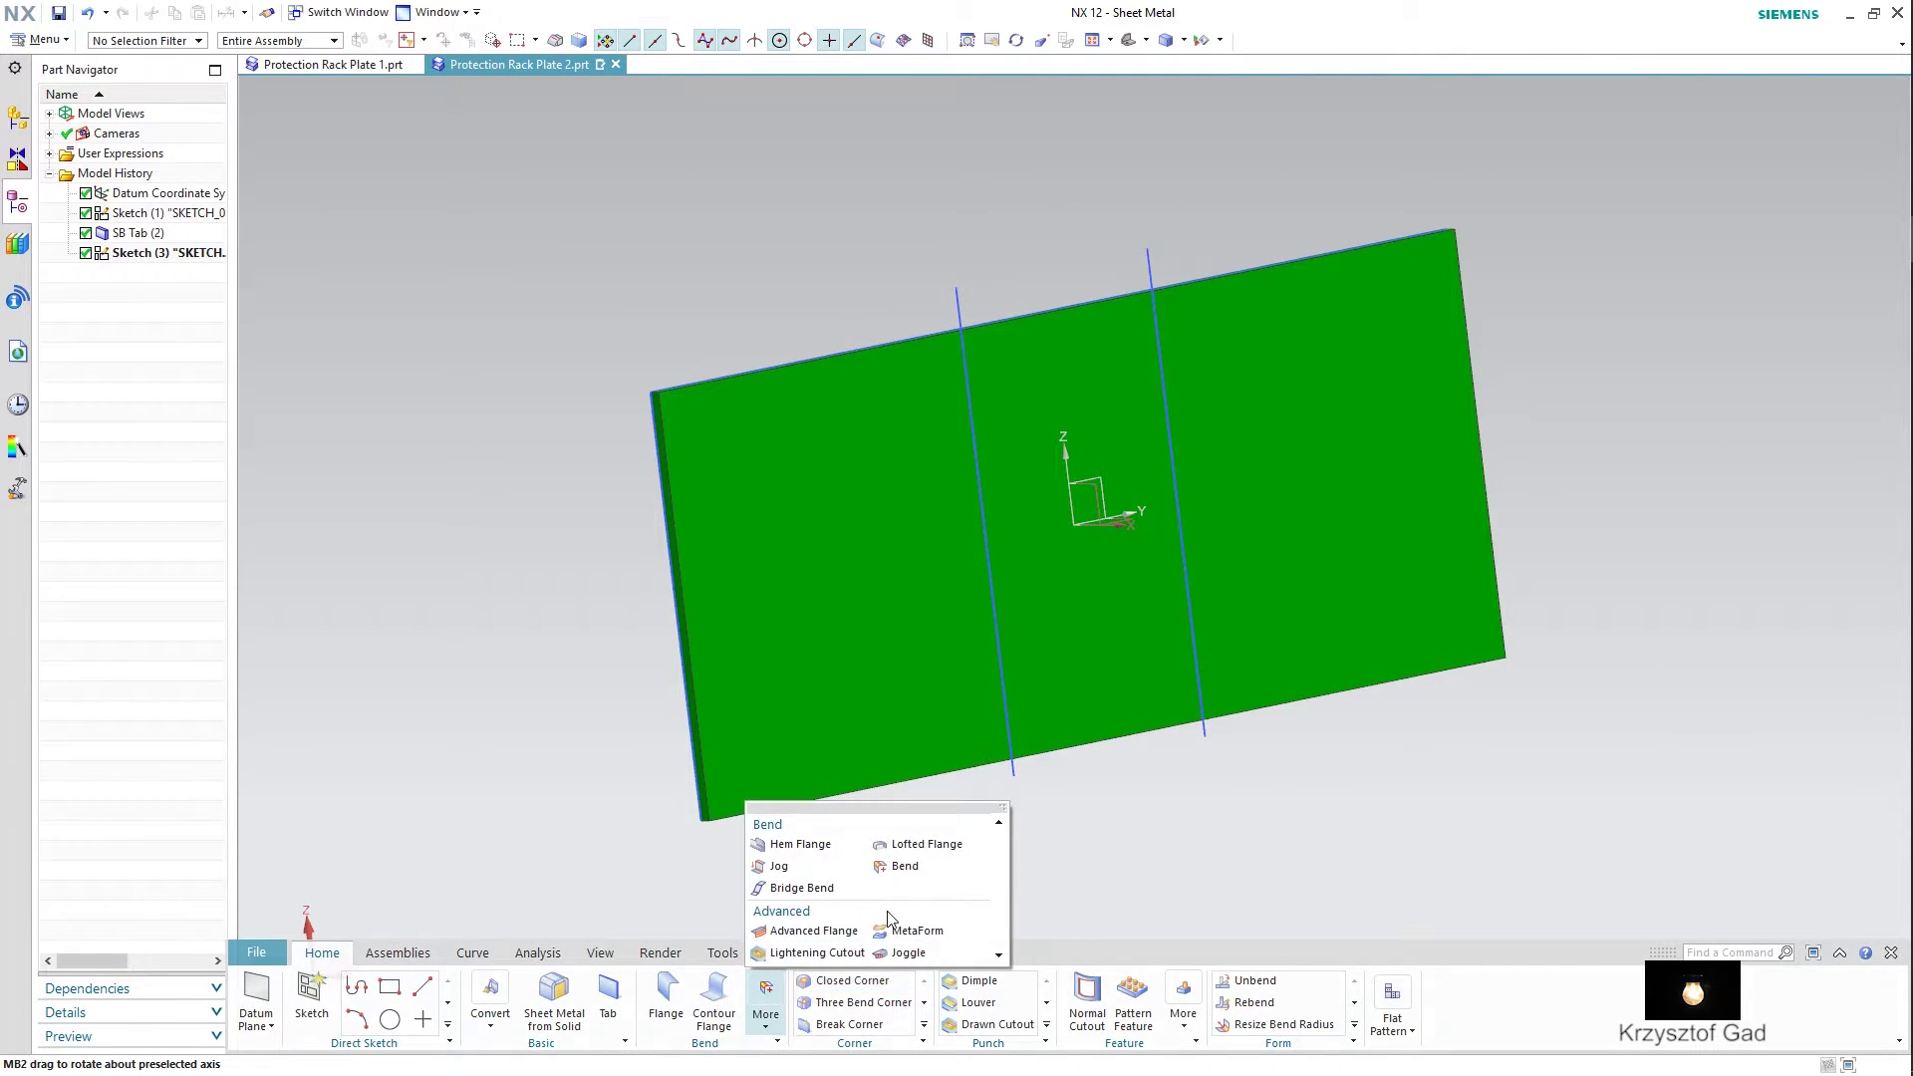
click(905, 869)
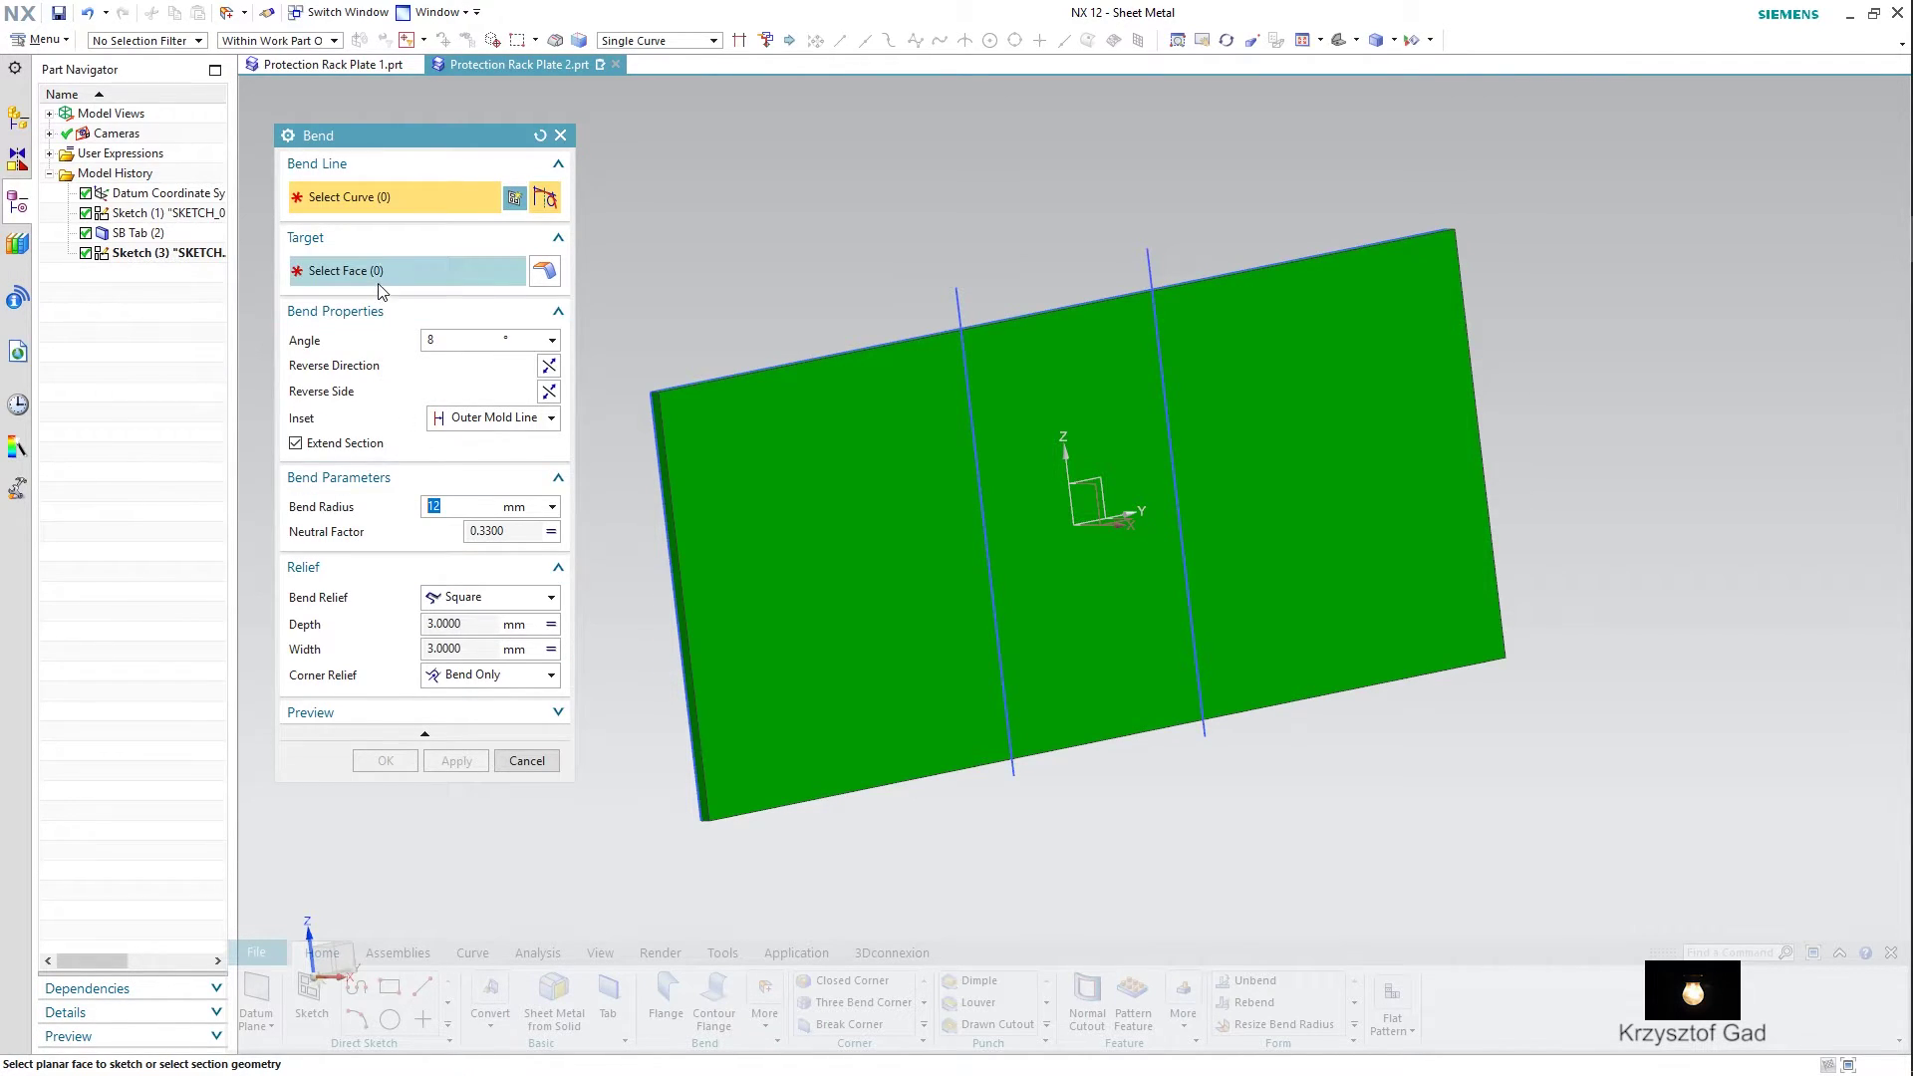
click(954, 304)
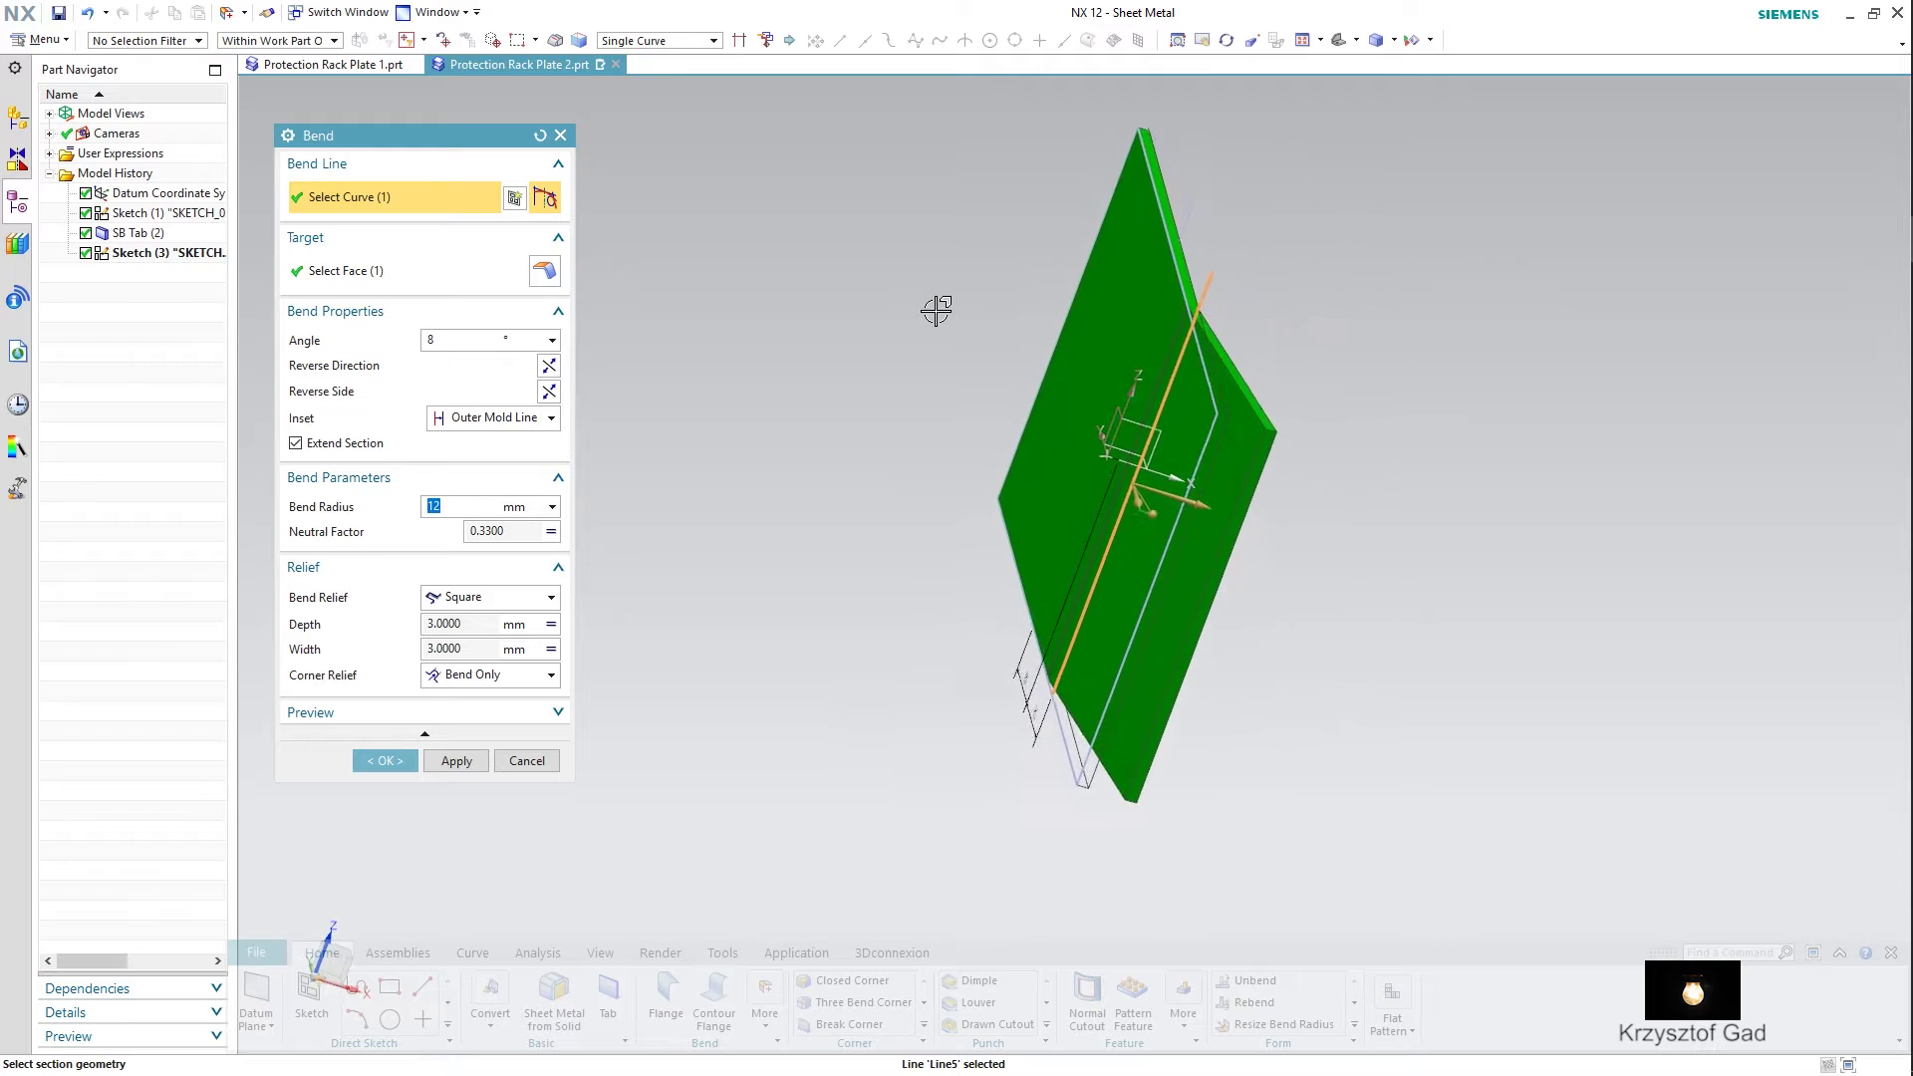
click(482, 763)
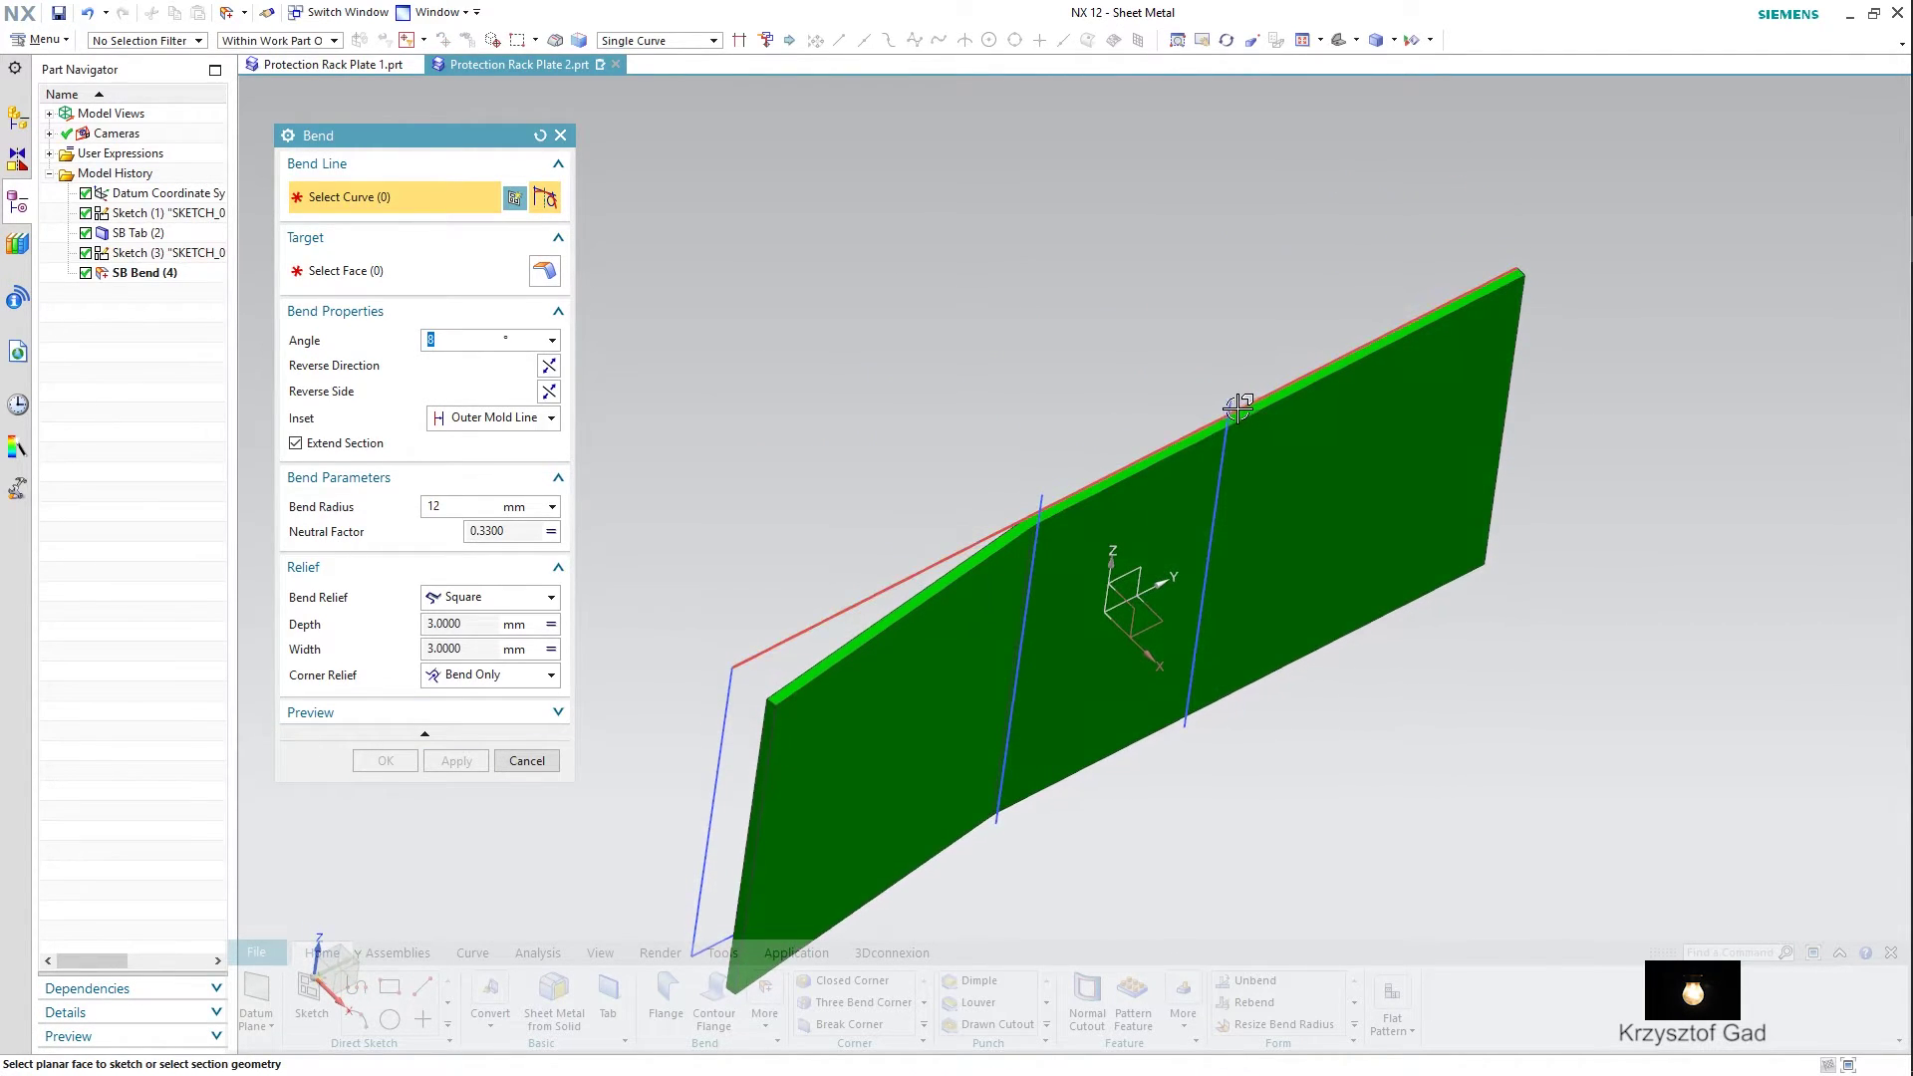
click(1229, 400)
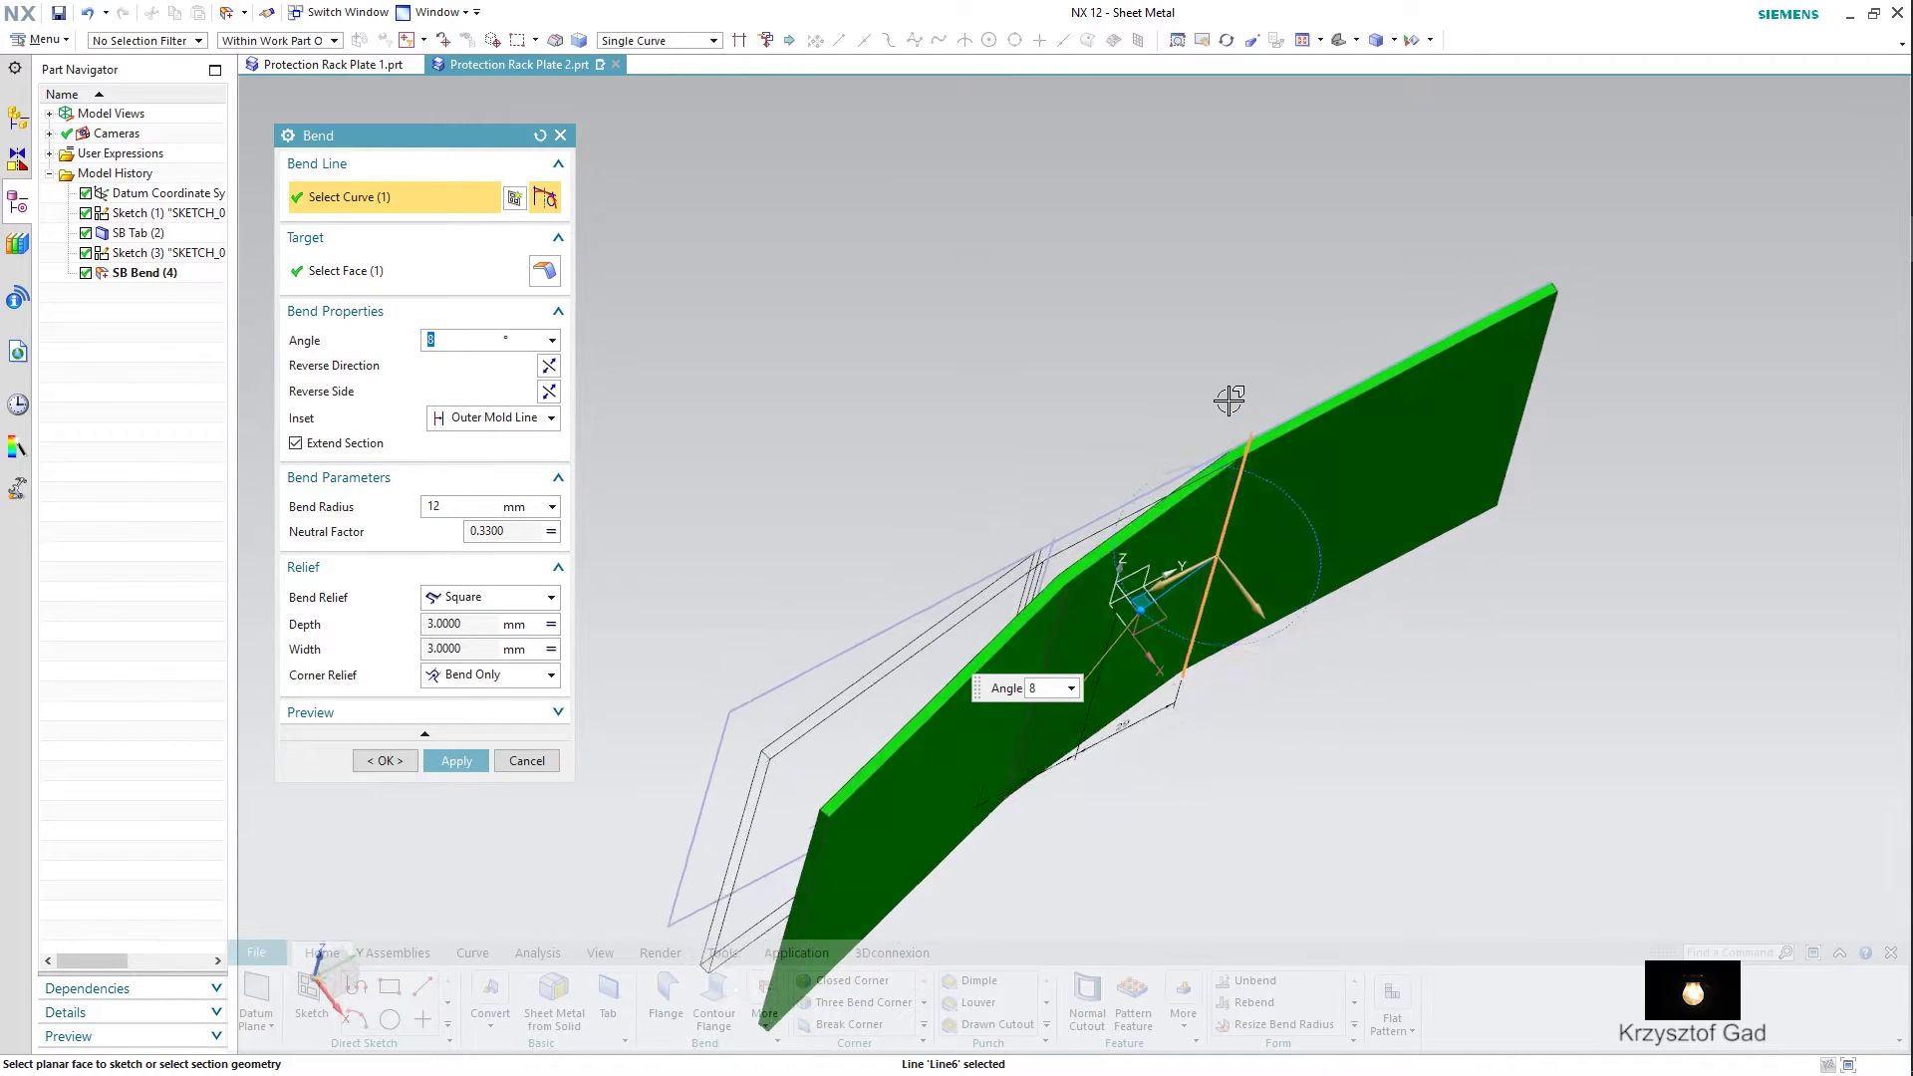
click(547, 392)
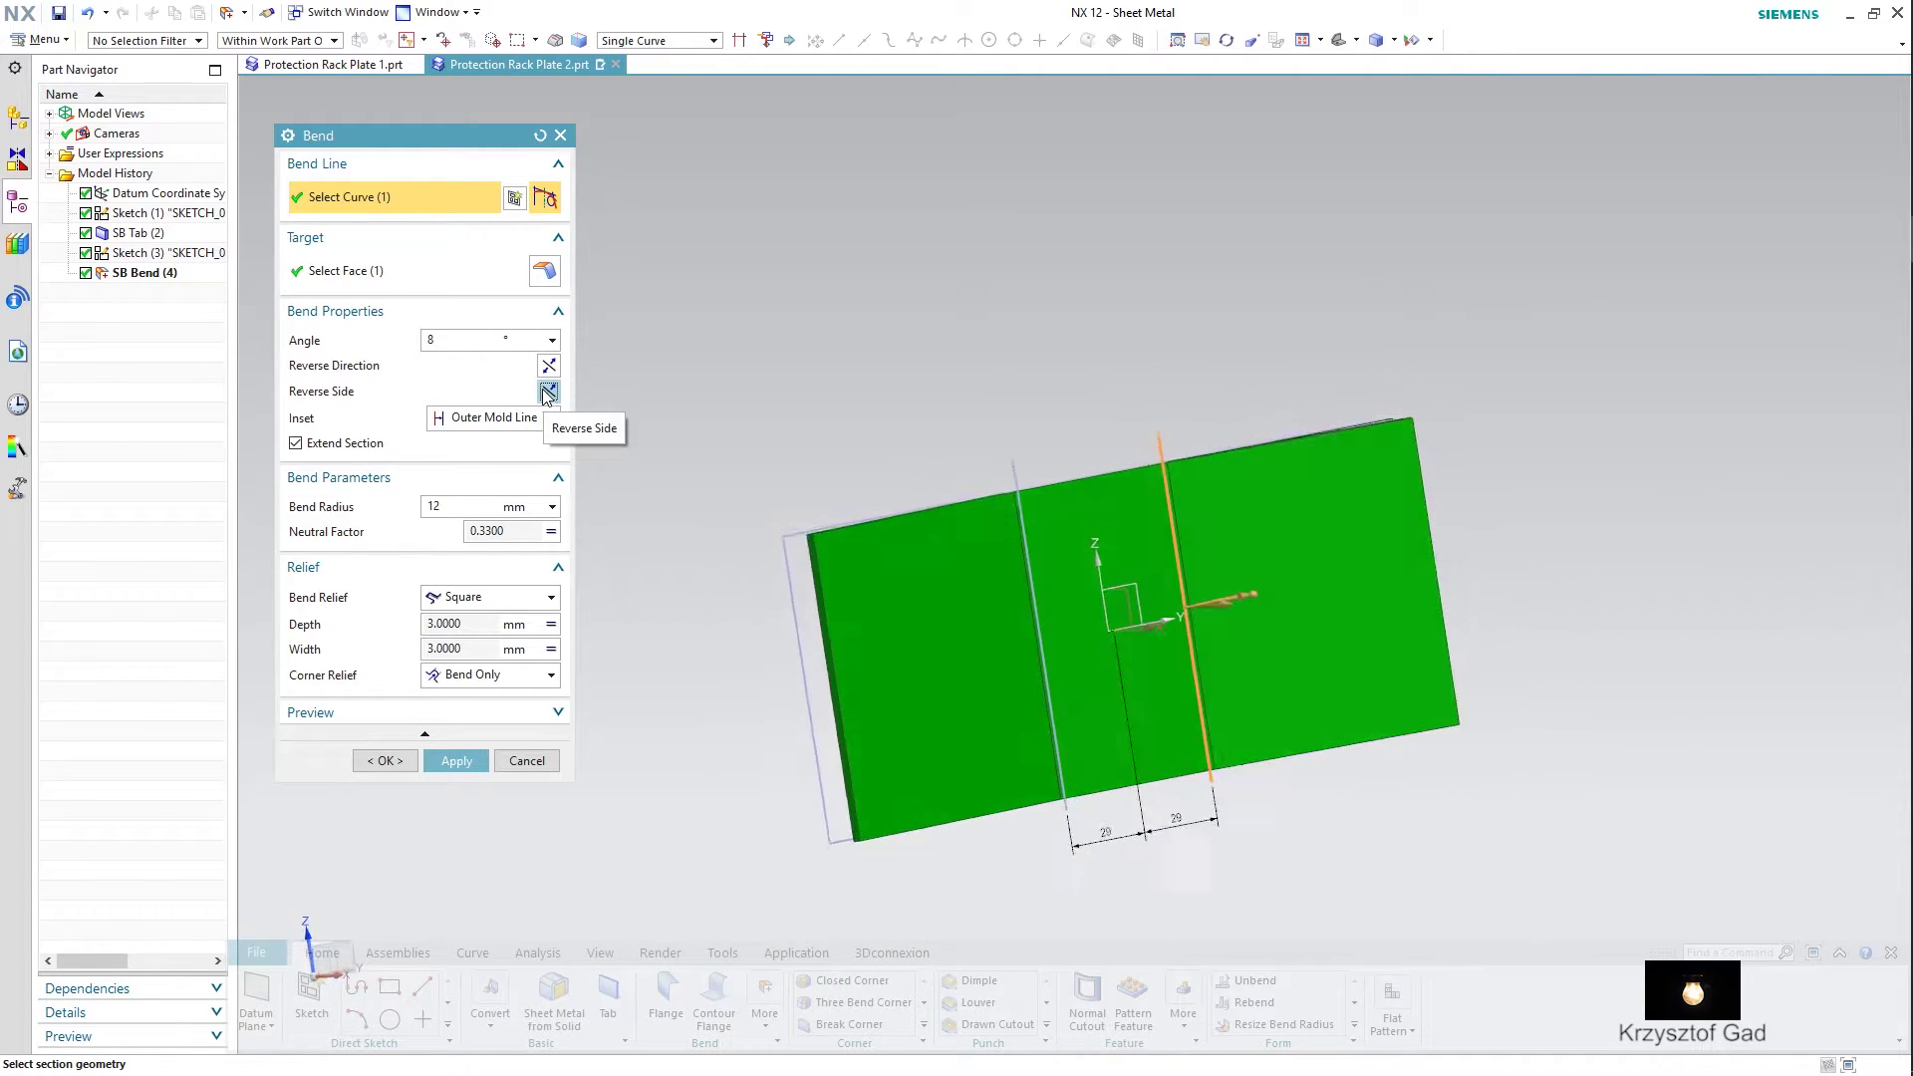
click(379, 763)
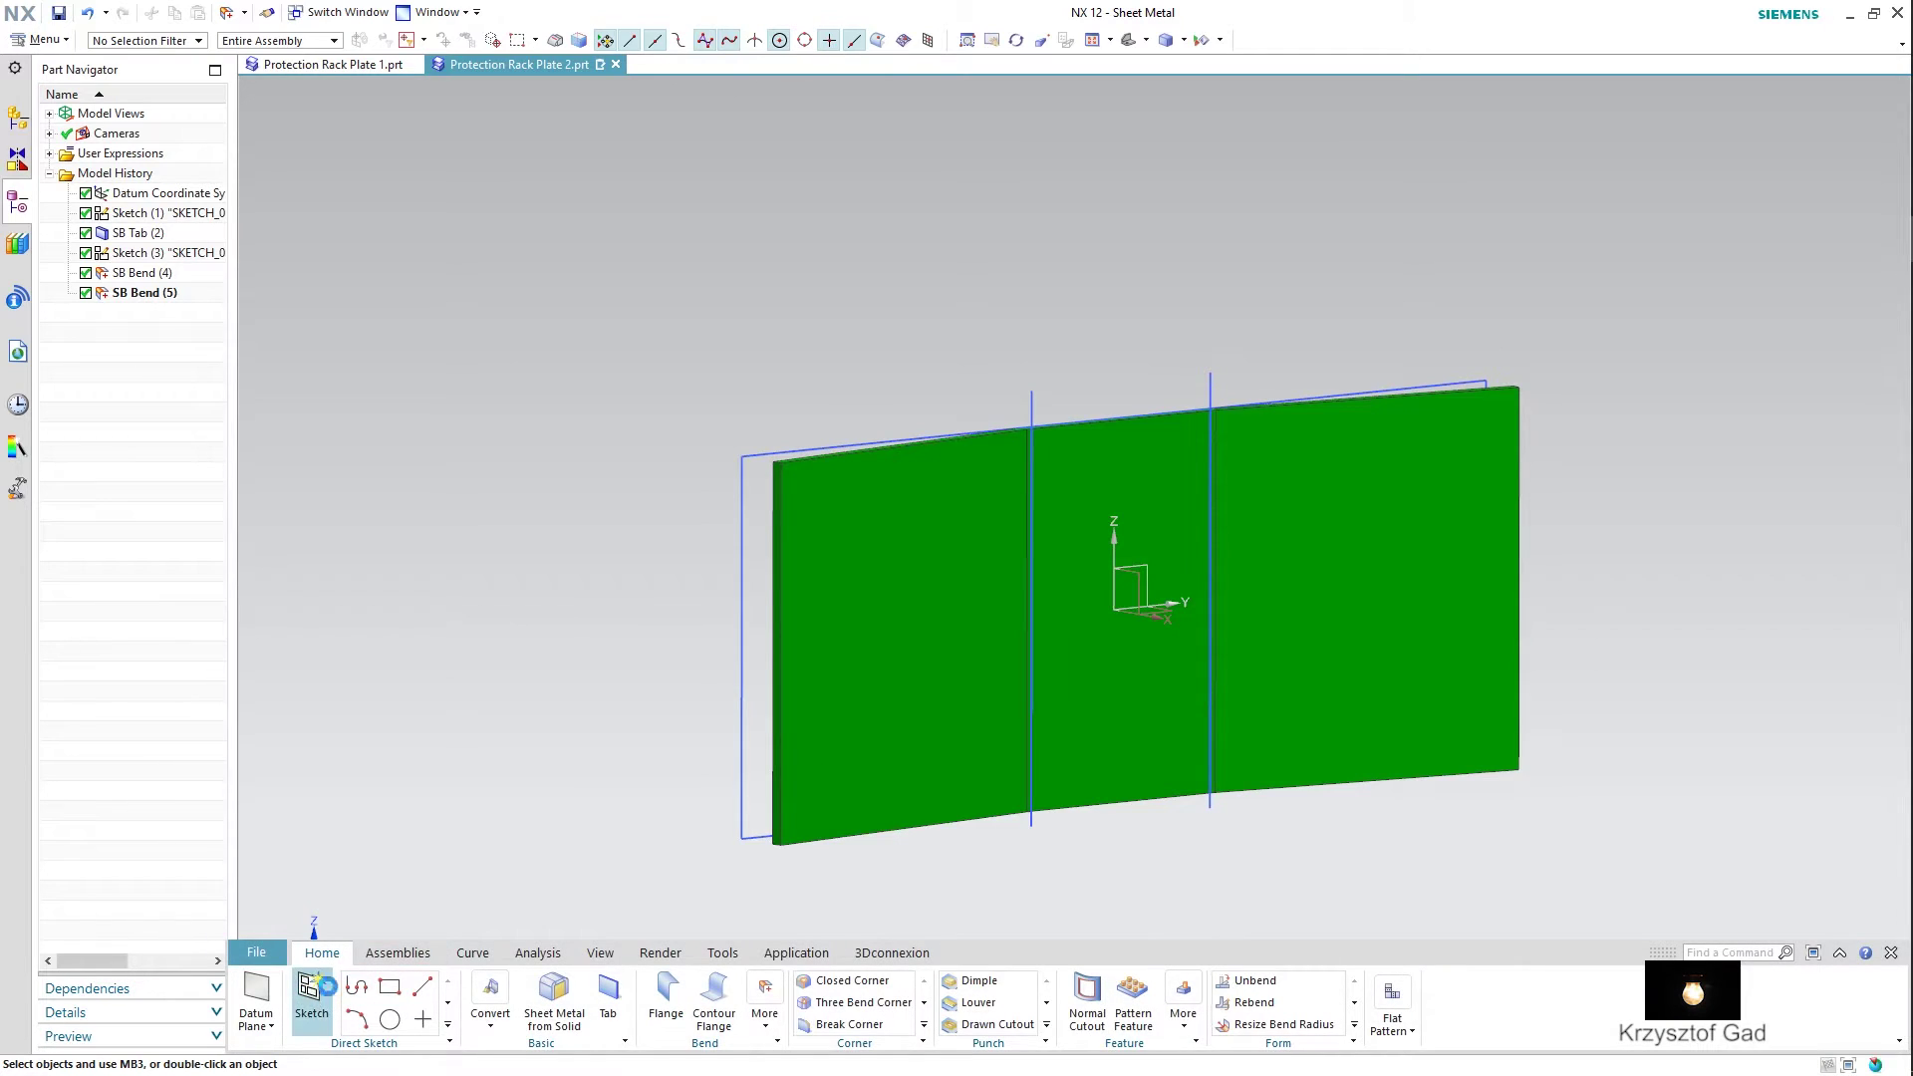
click(325, 986)
- Sketch a 50 mm diameter circle centred on the middle panel's bottom-edge midpoint
click(1111, 726)
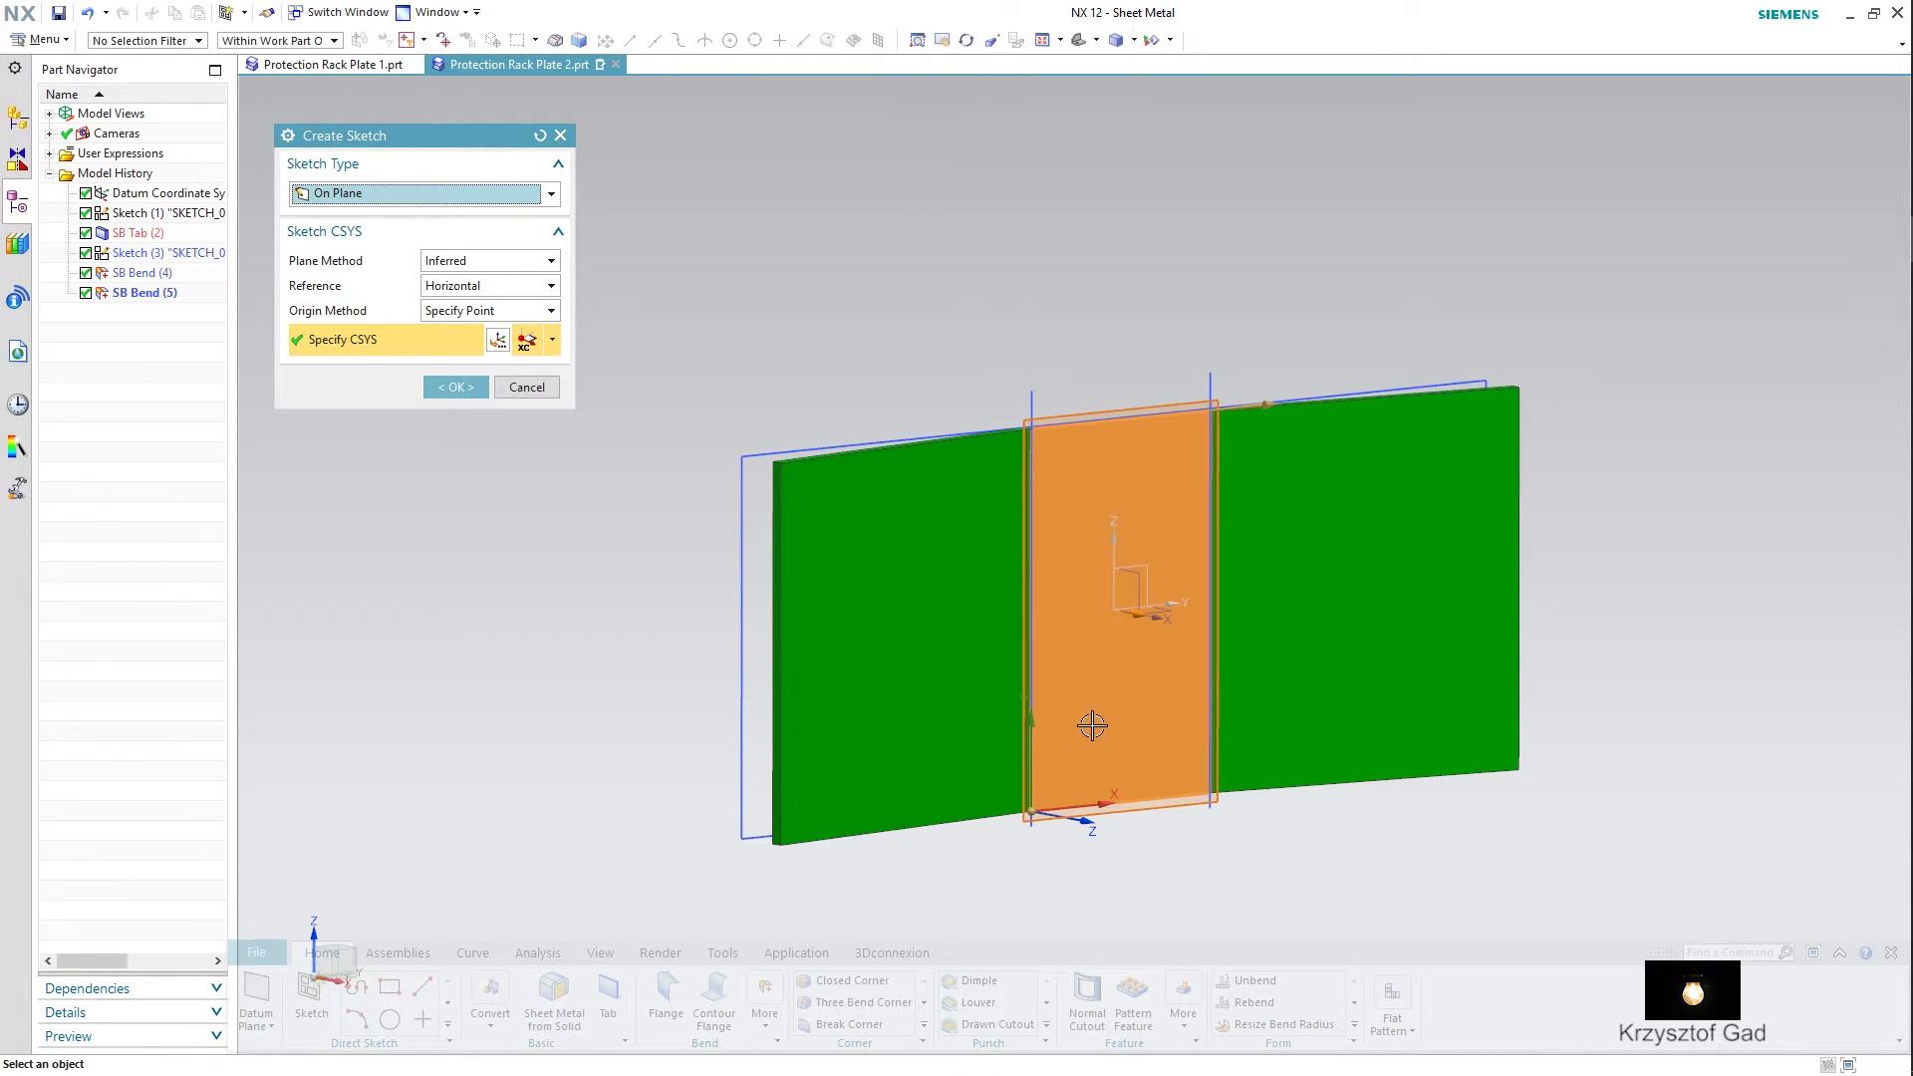
click(463, 396)
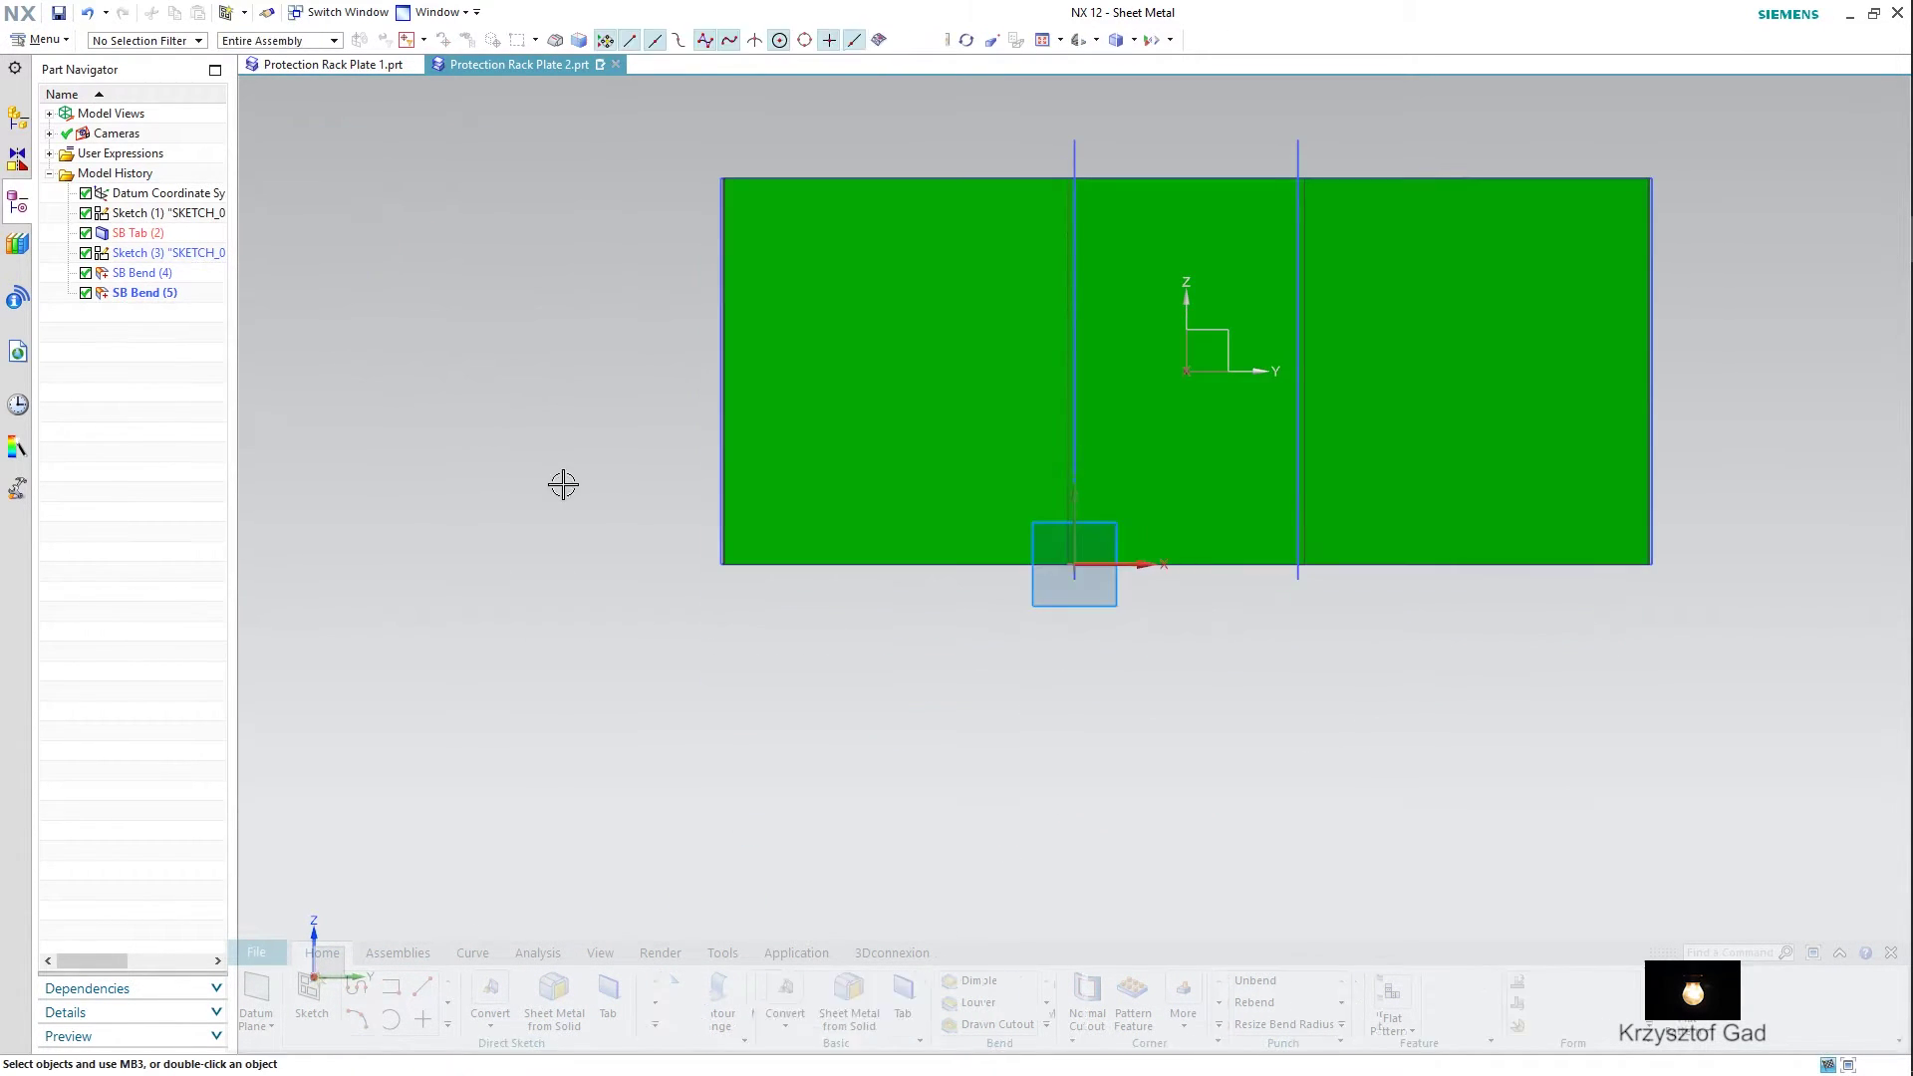
click(532, 987)
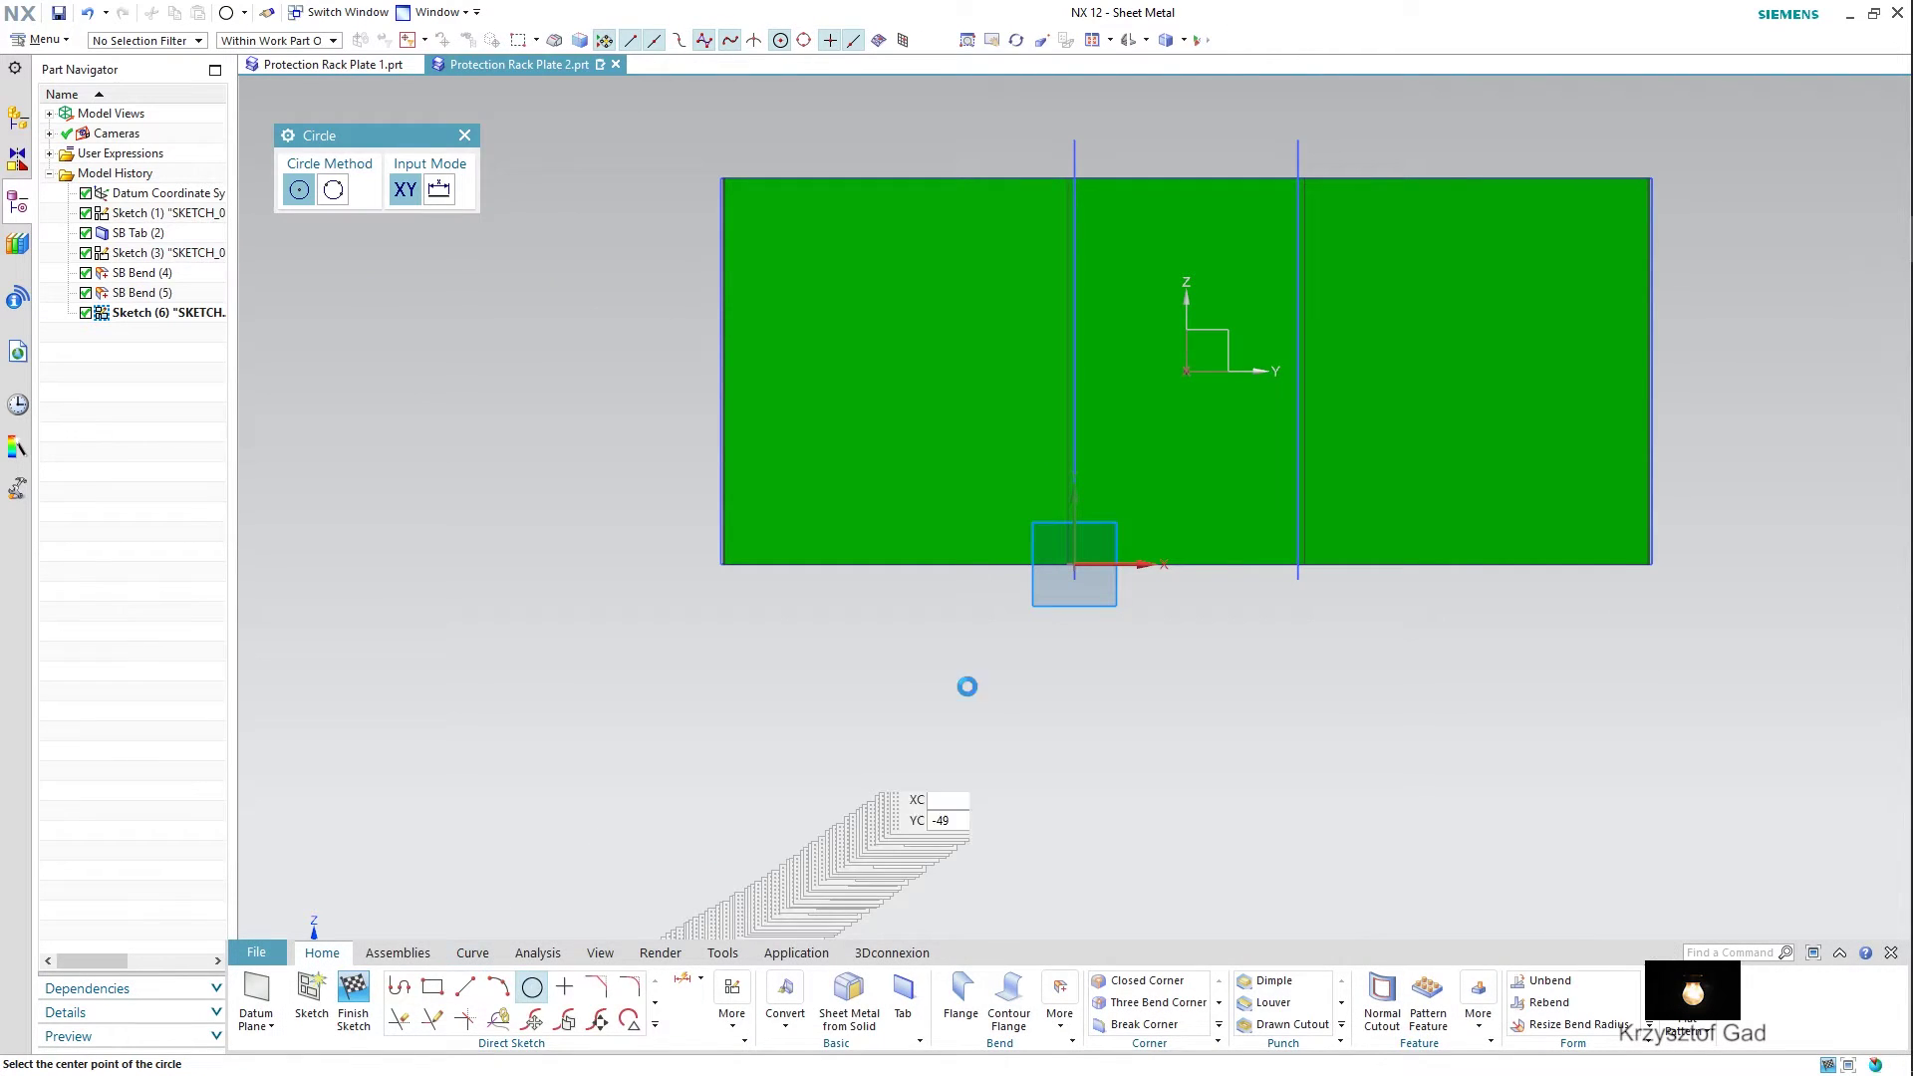
click(1185, 564)
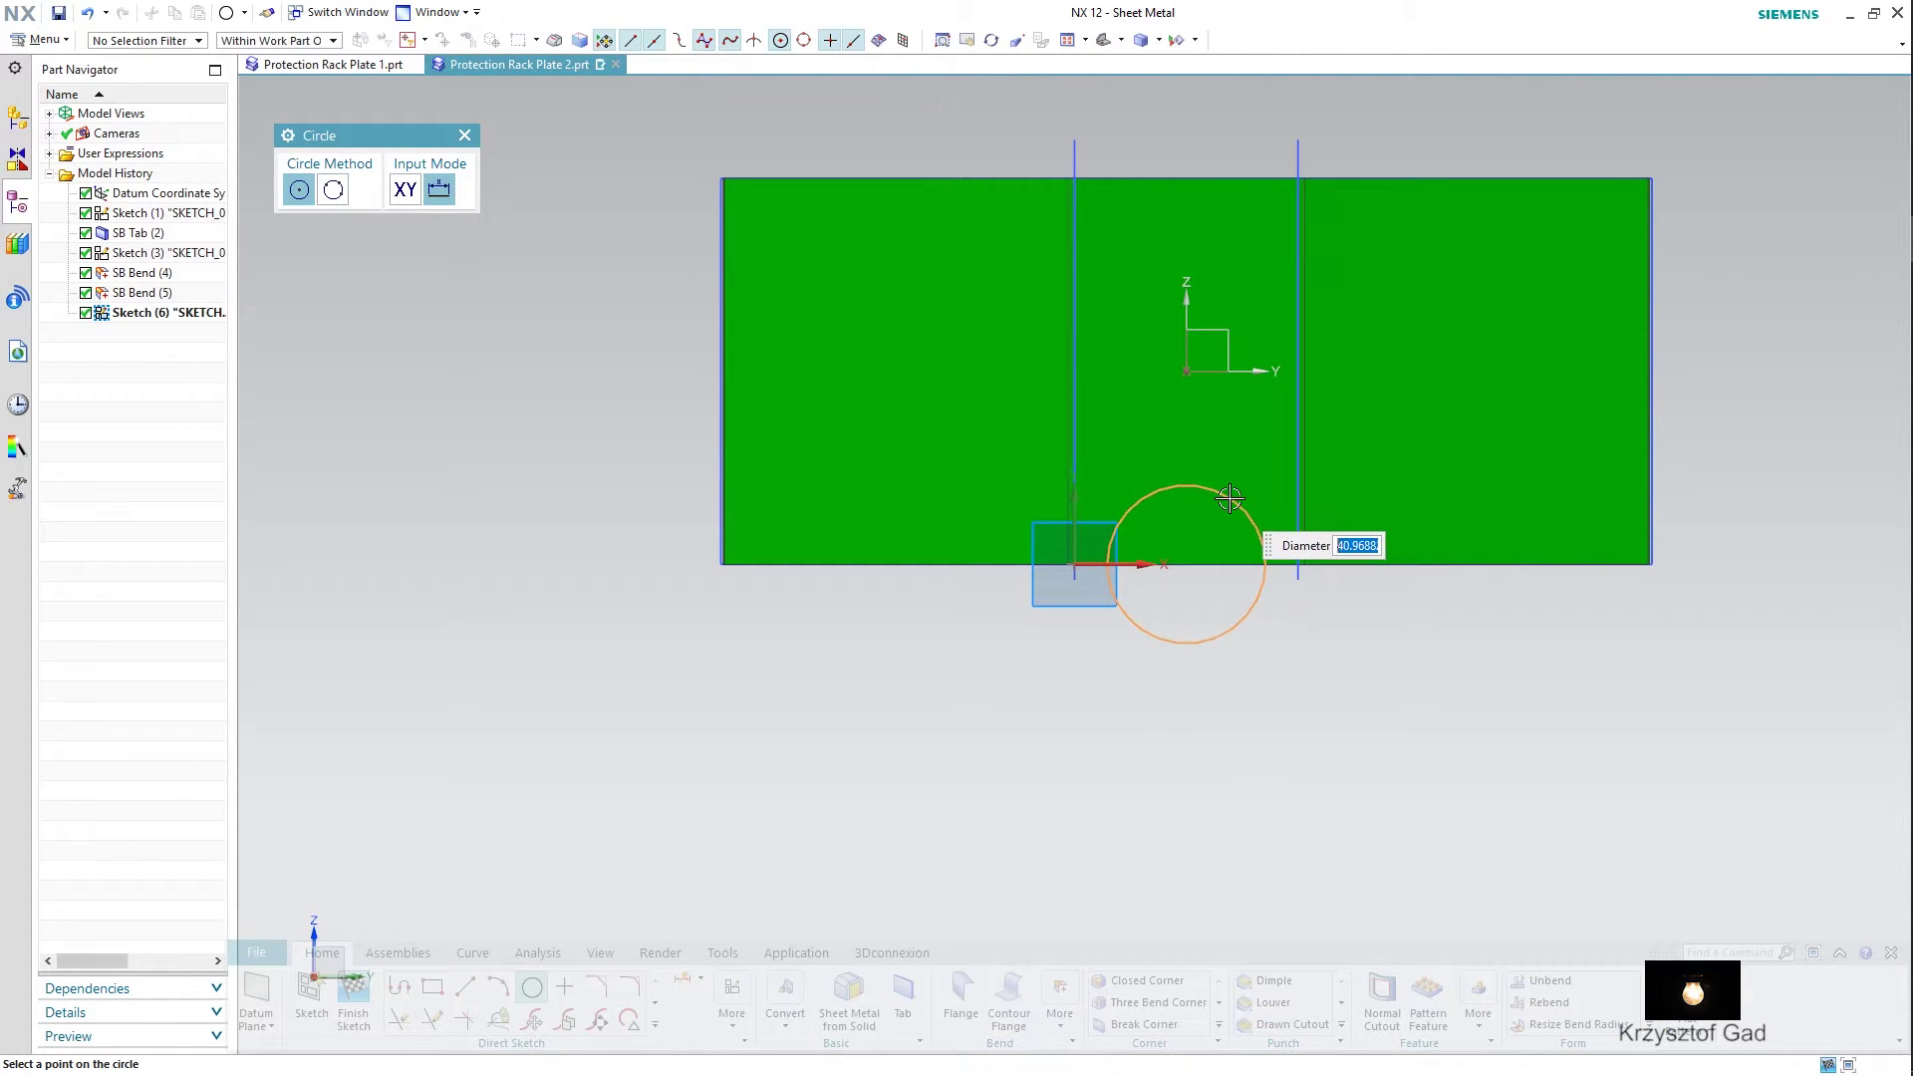
key(Return)
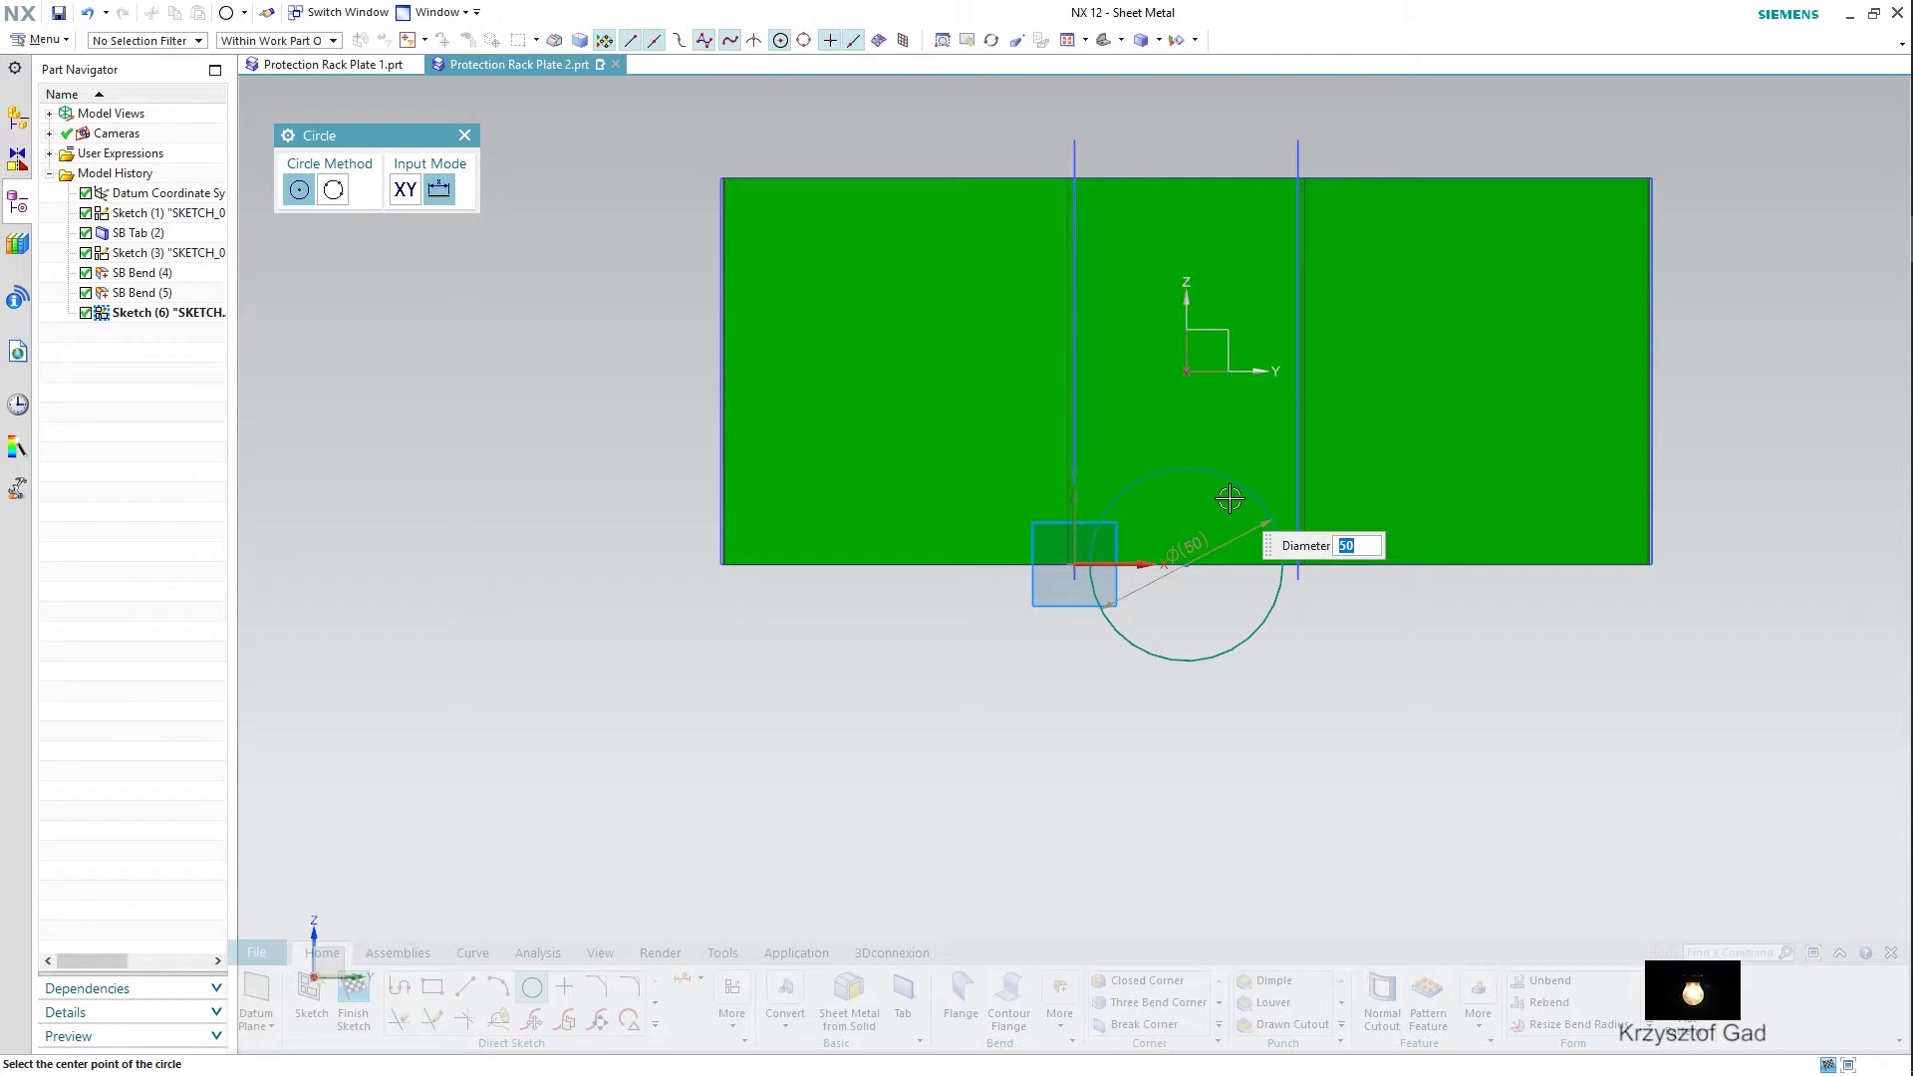
click(369, 1000)
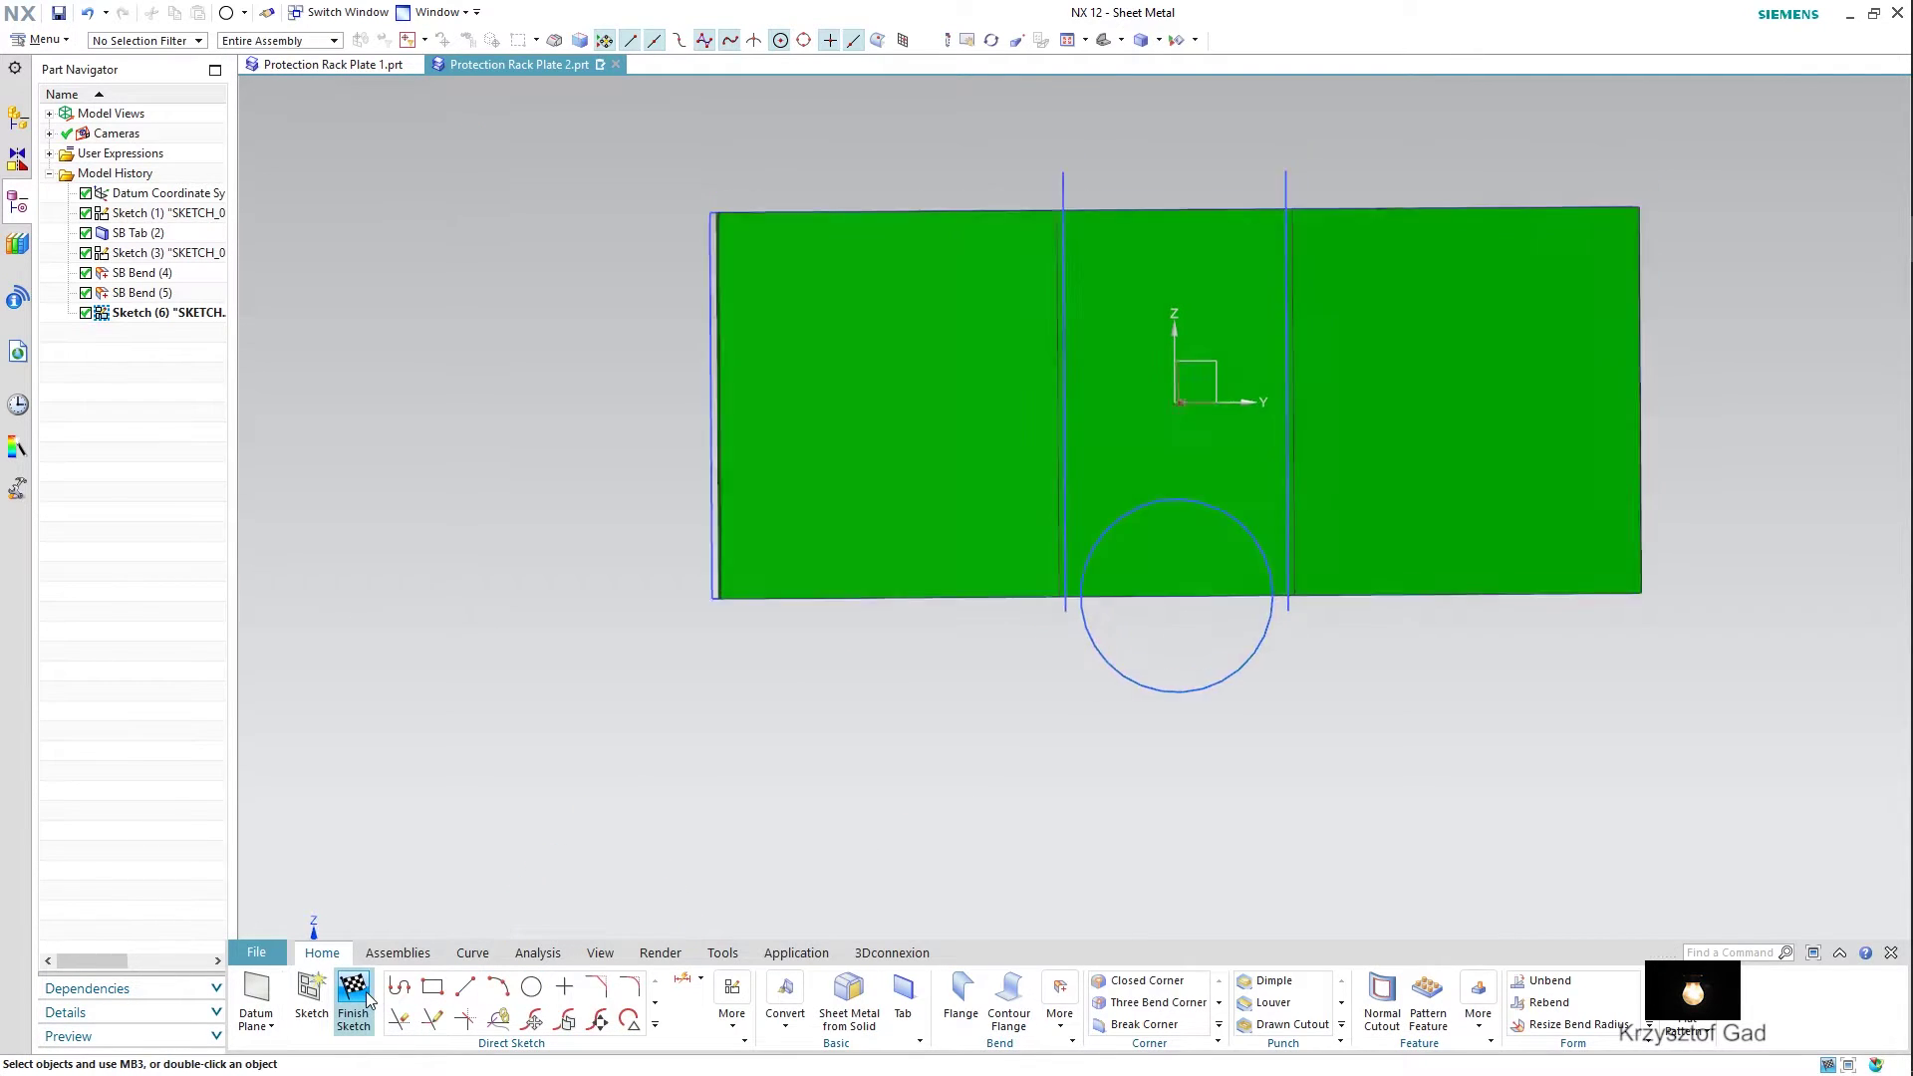
click(1104, 1009)
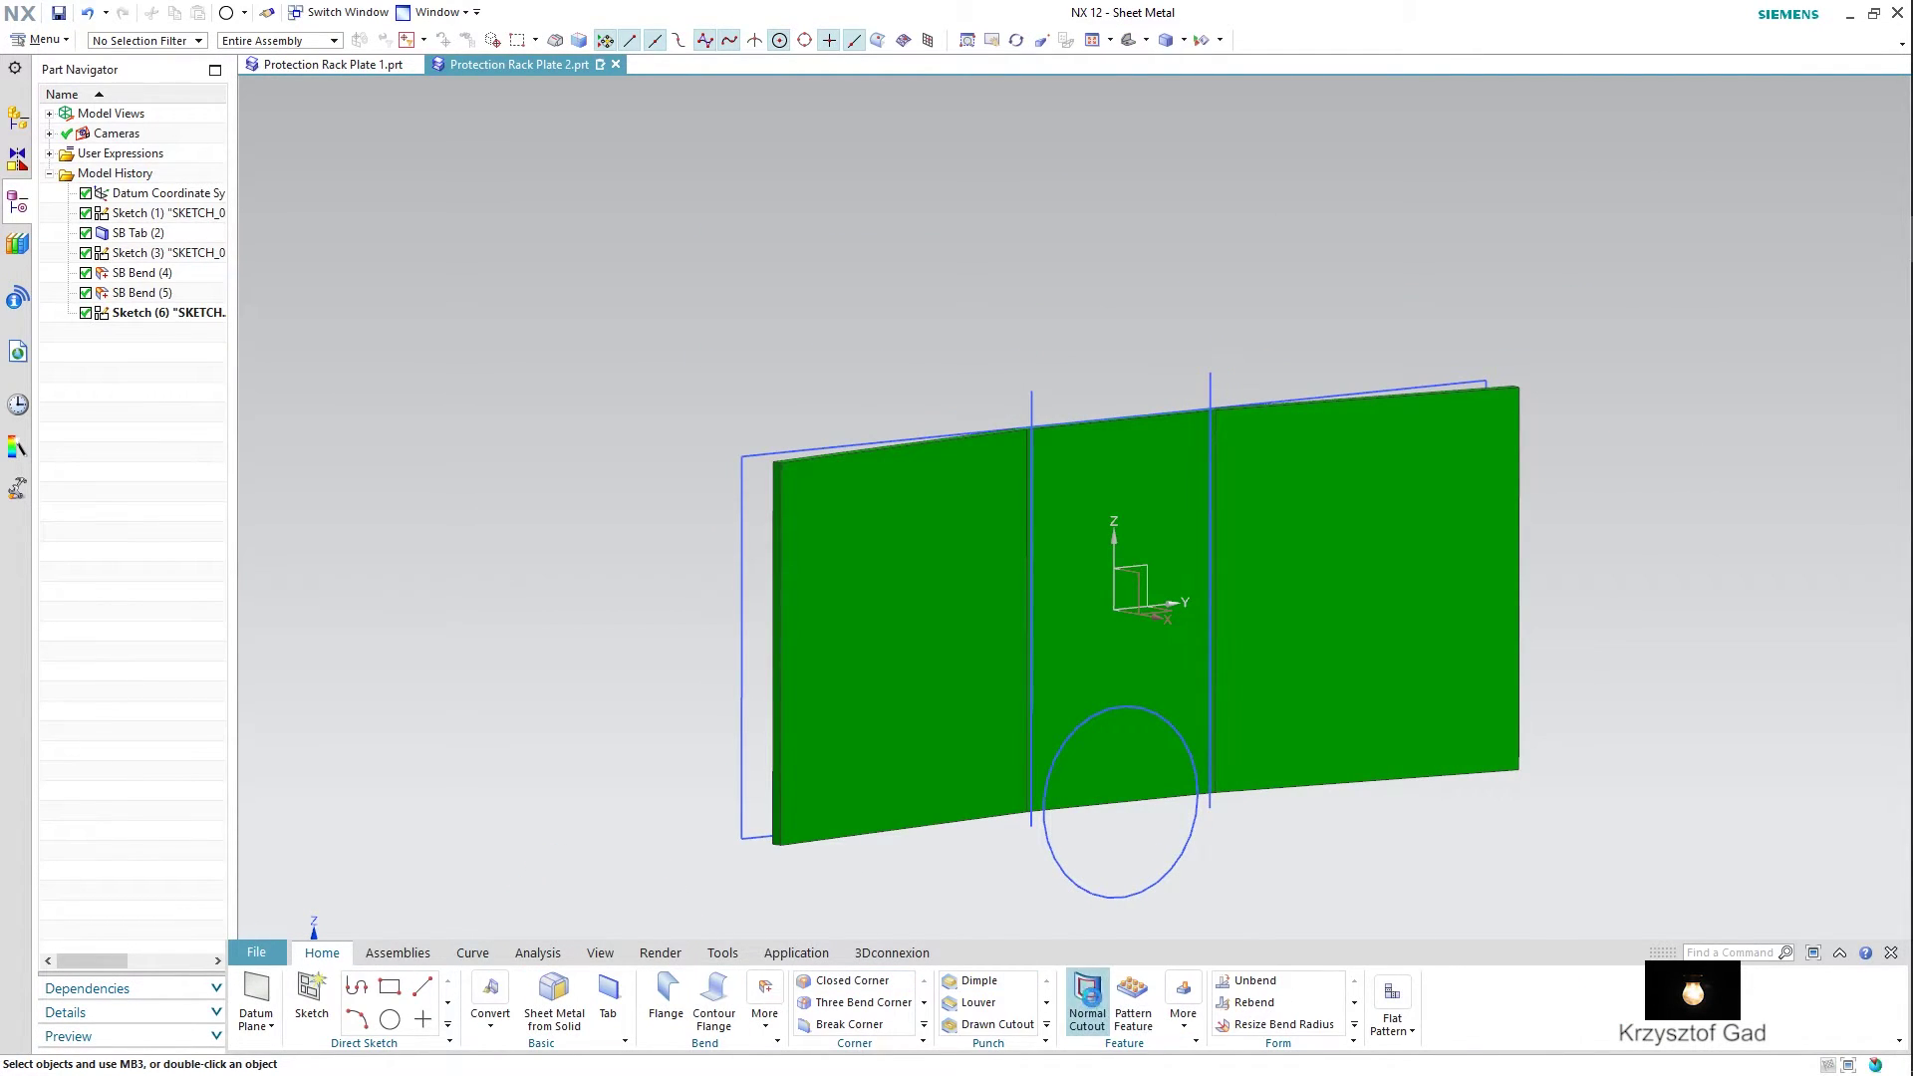
- Cut the circle out of the plate's bottom edge as a Normal Cutout and hide all sketches
click(1136, 889)
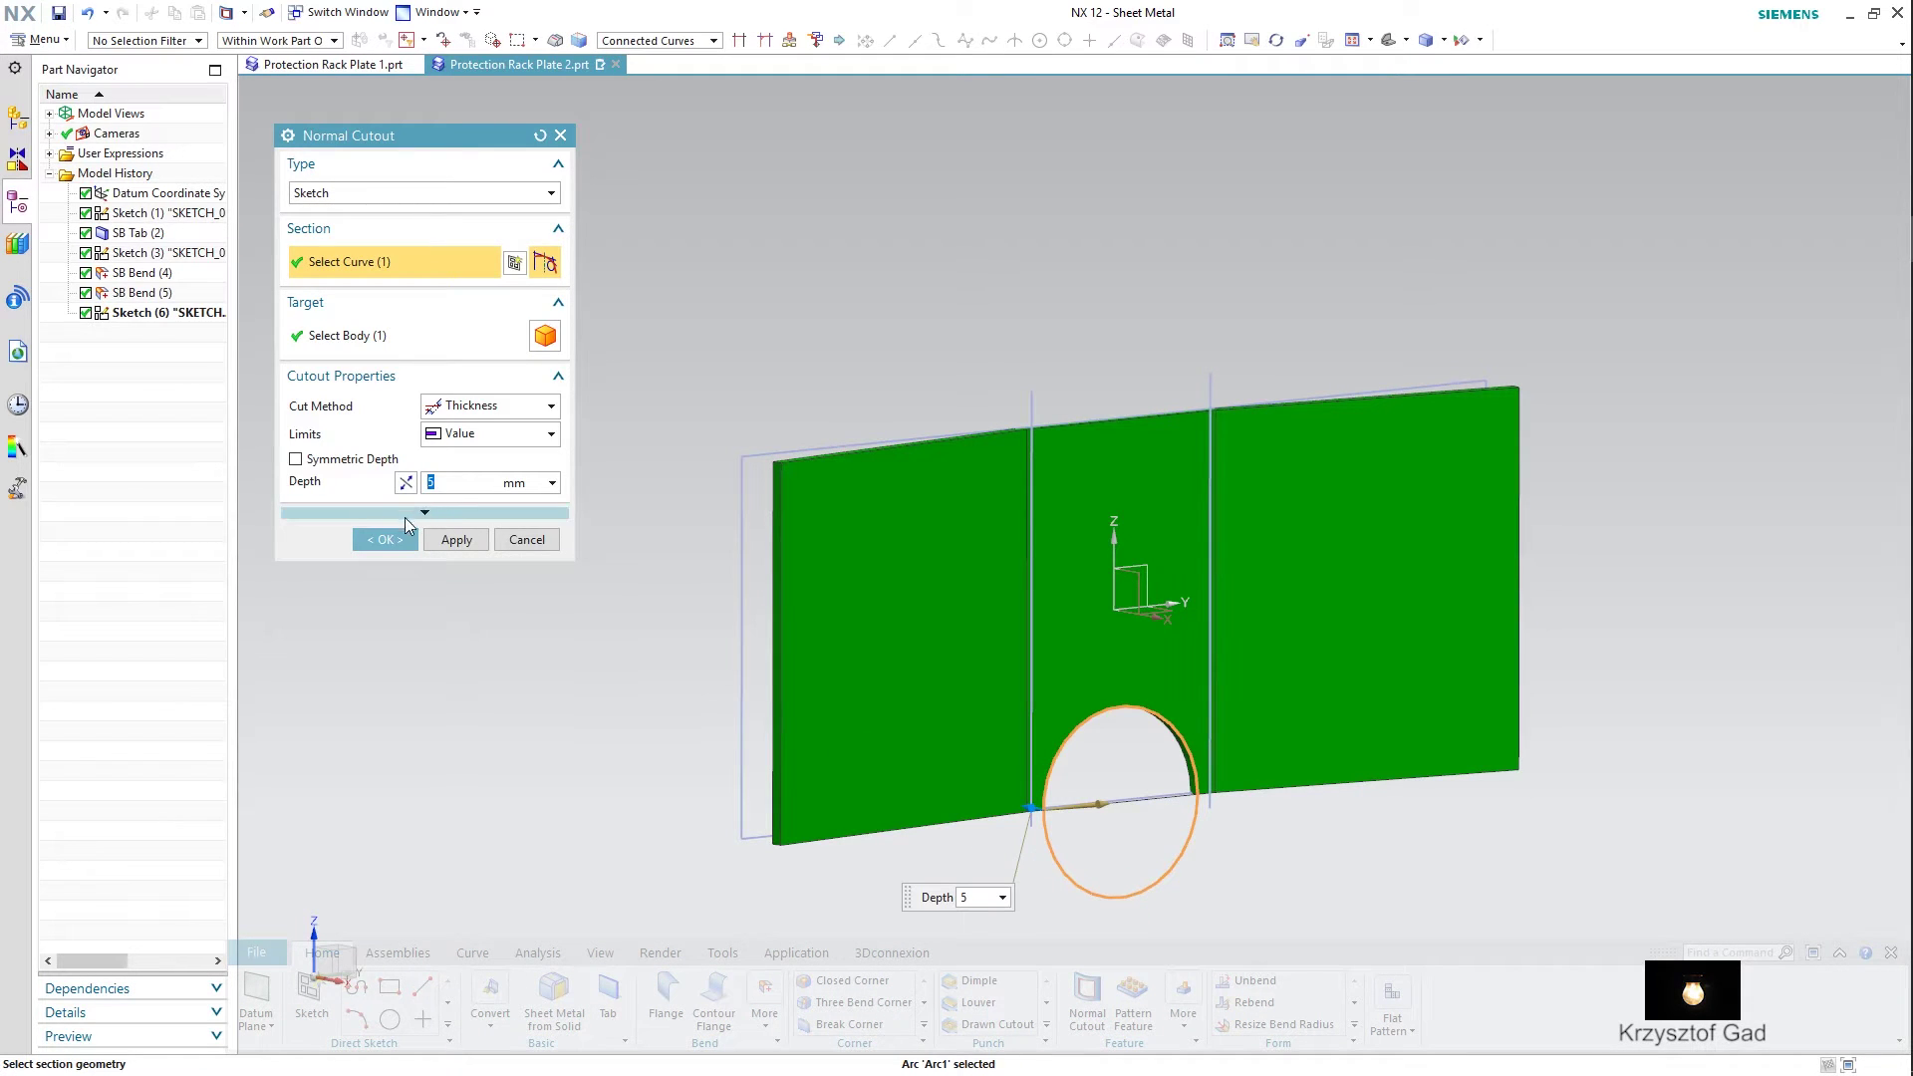
click(385, 539)
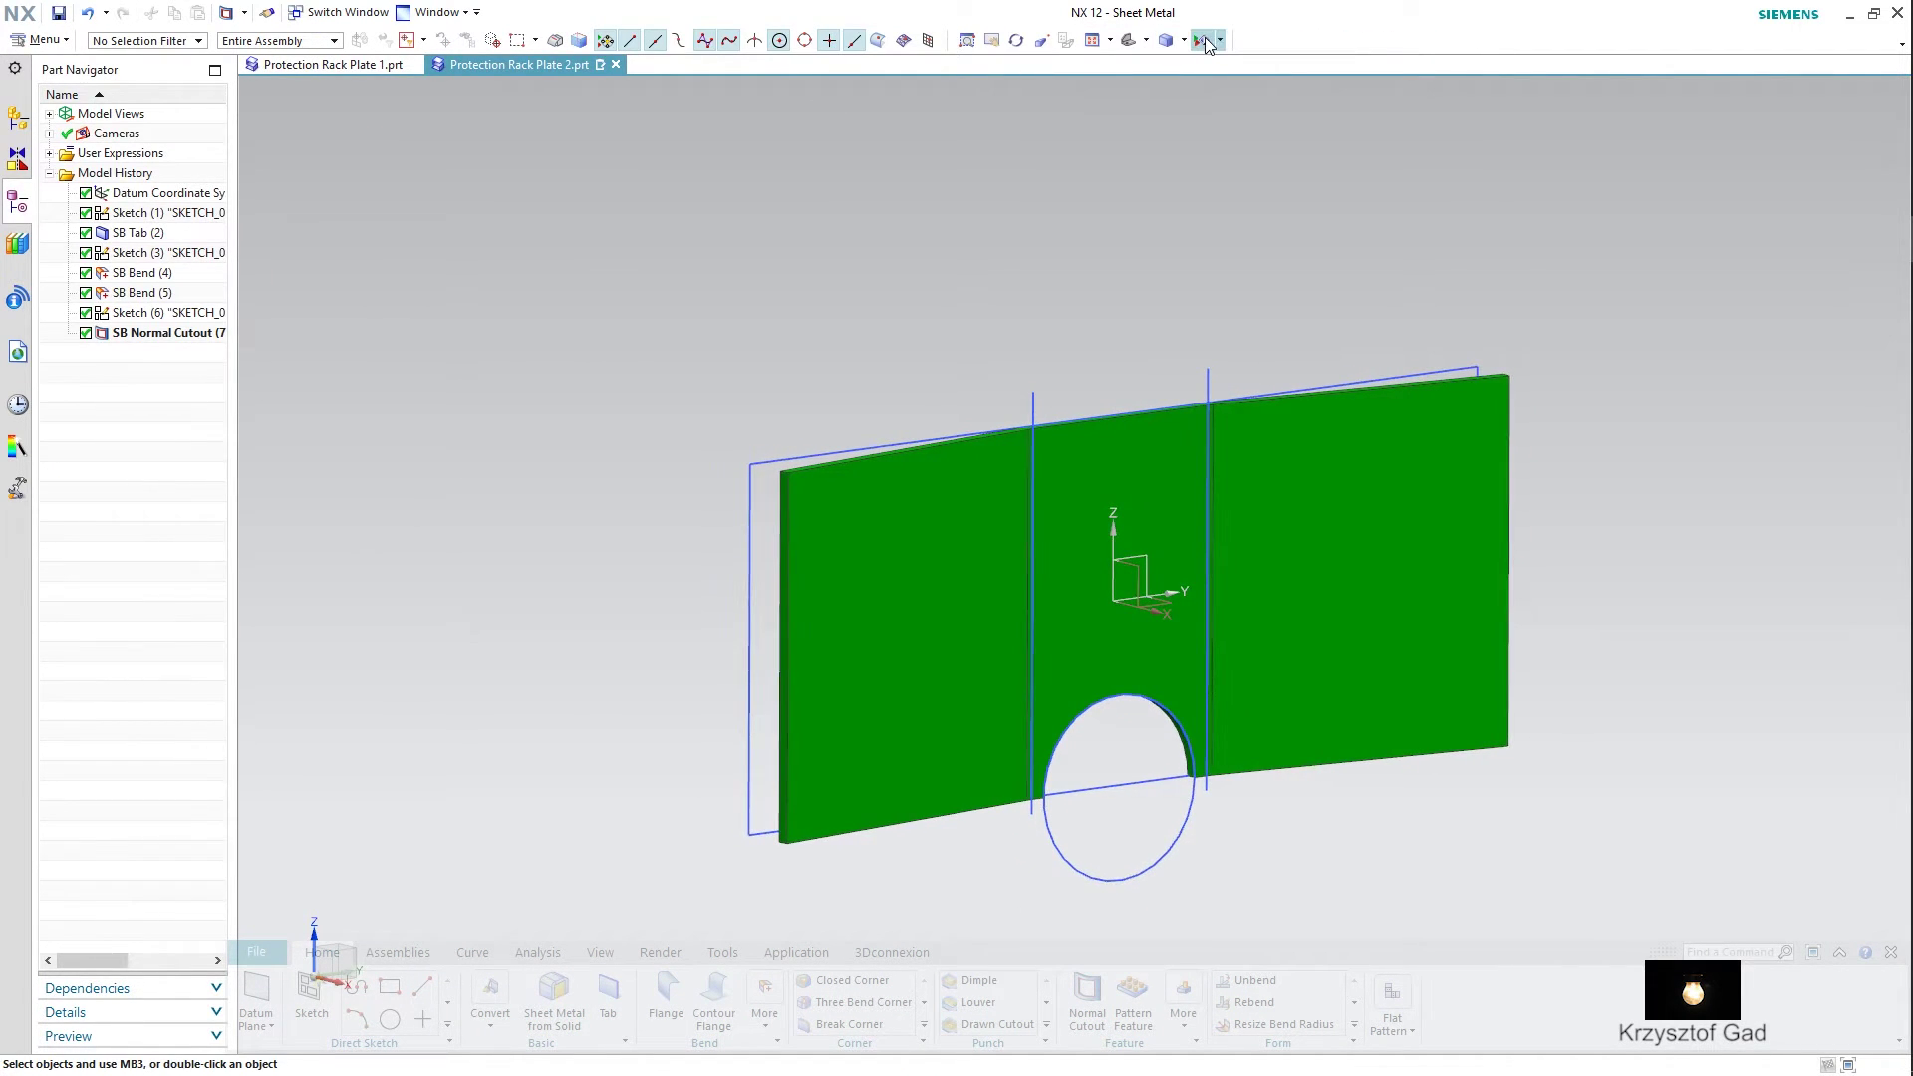
key(ctrl+w)
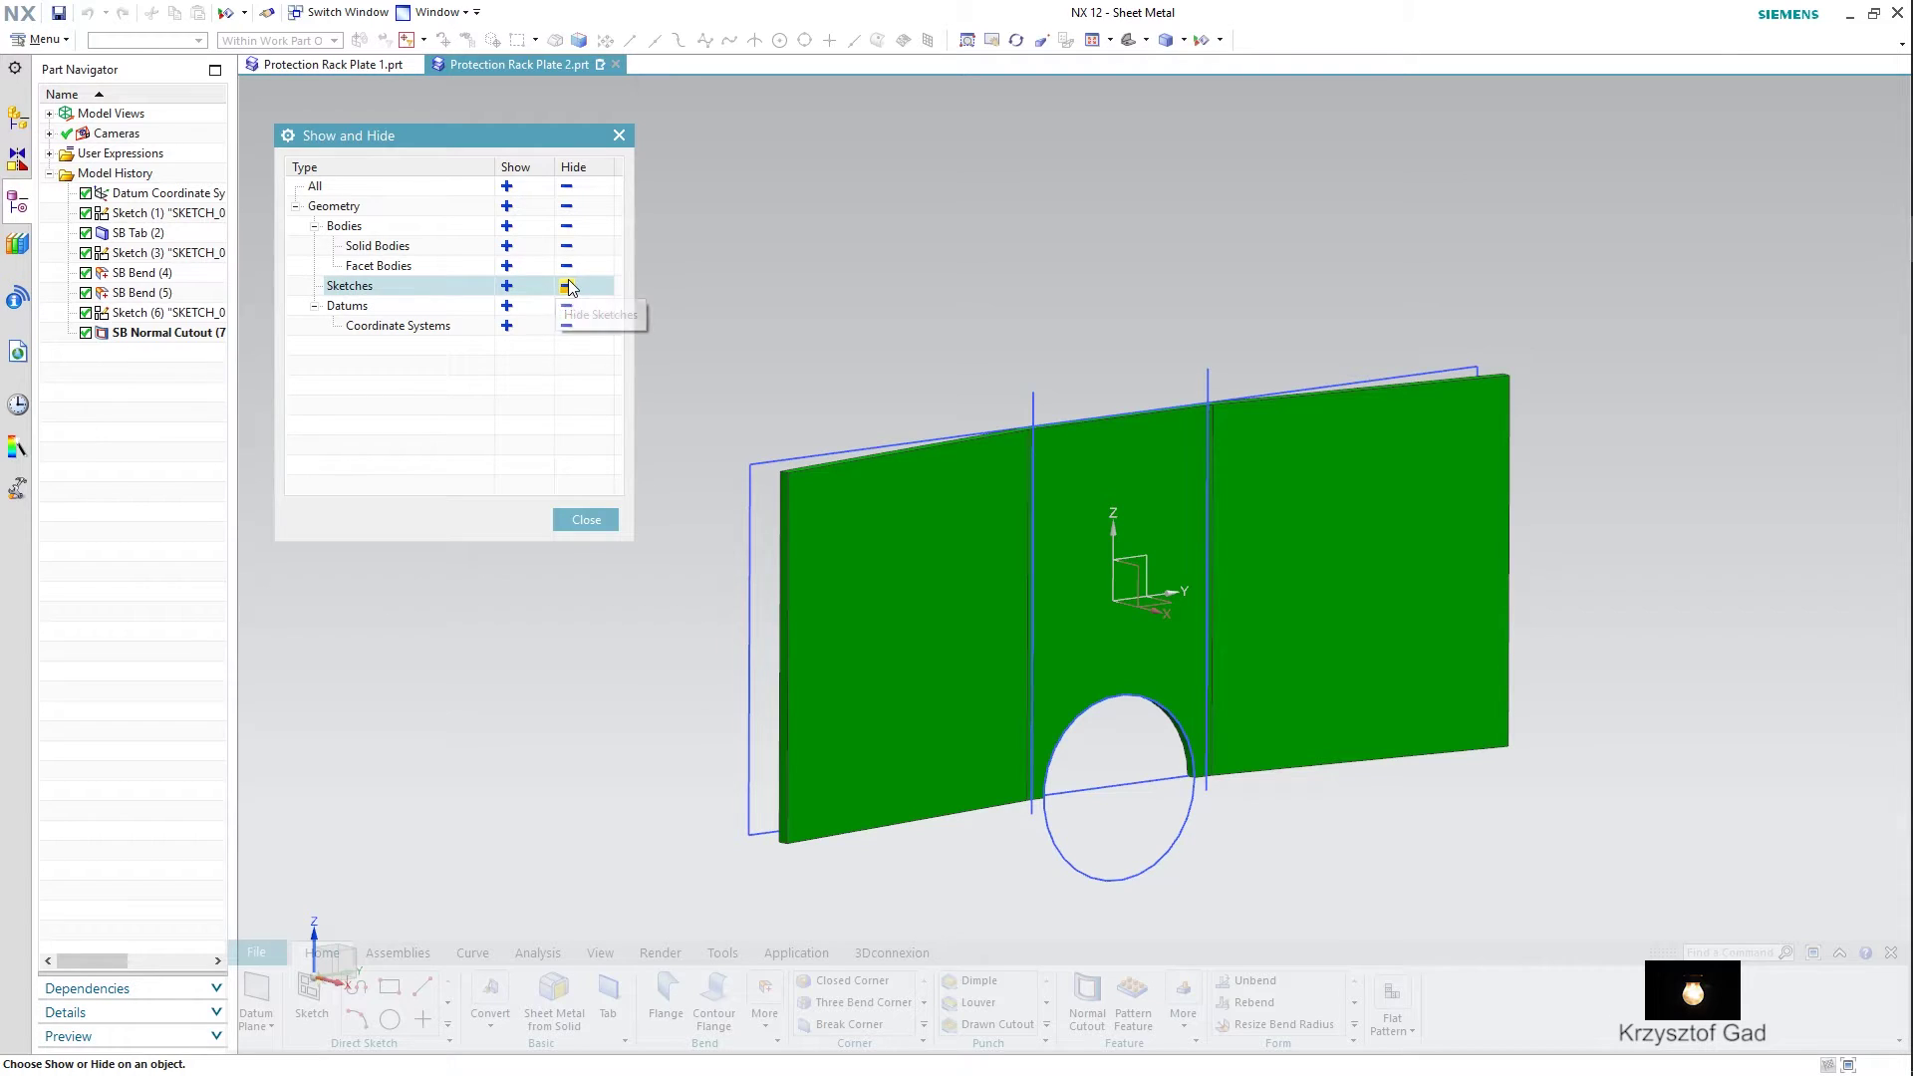
click(567, 286)
click(556, 518)
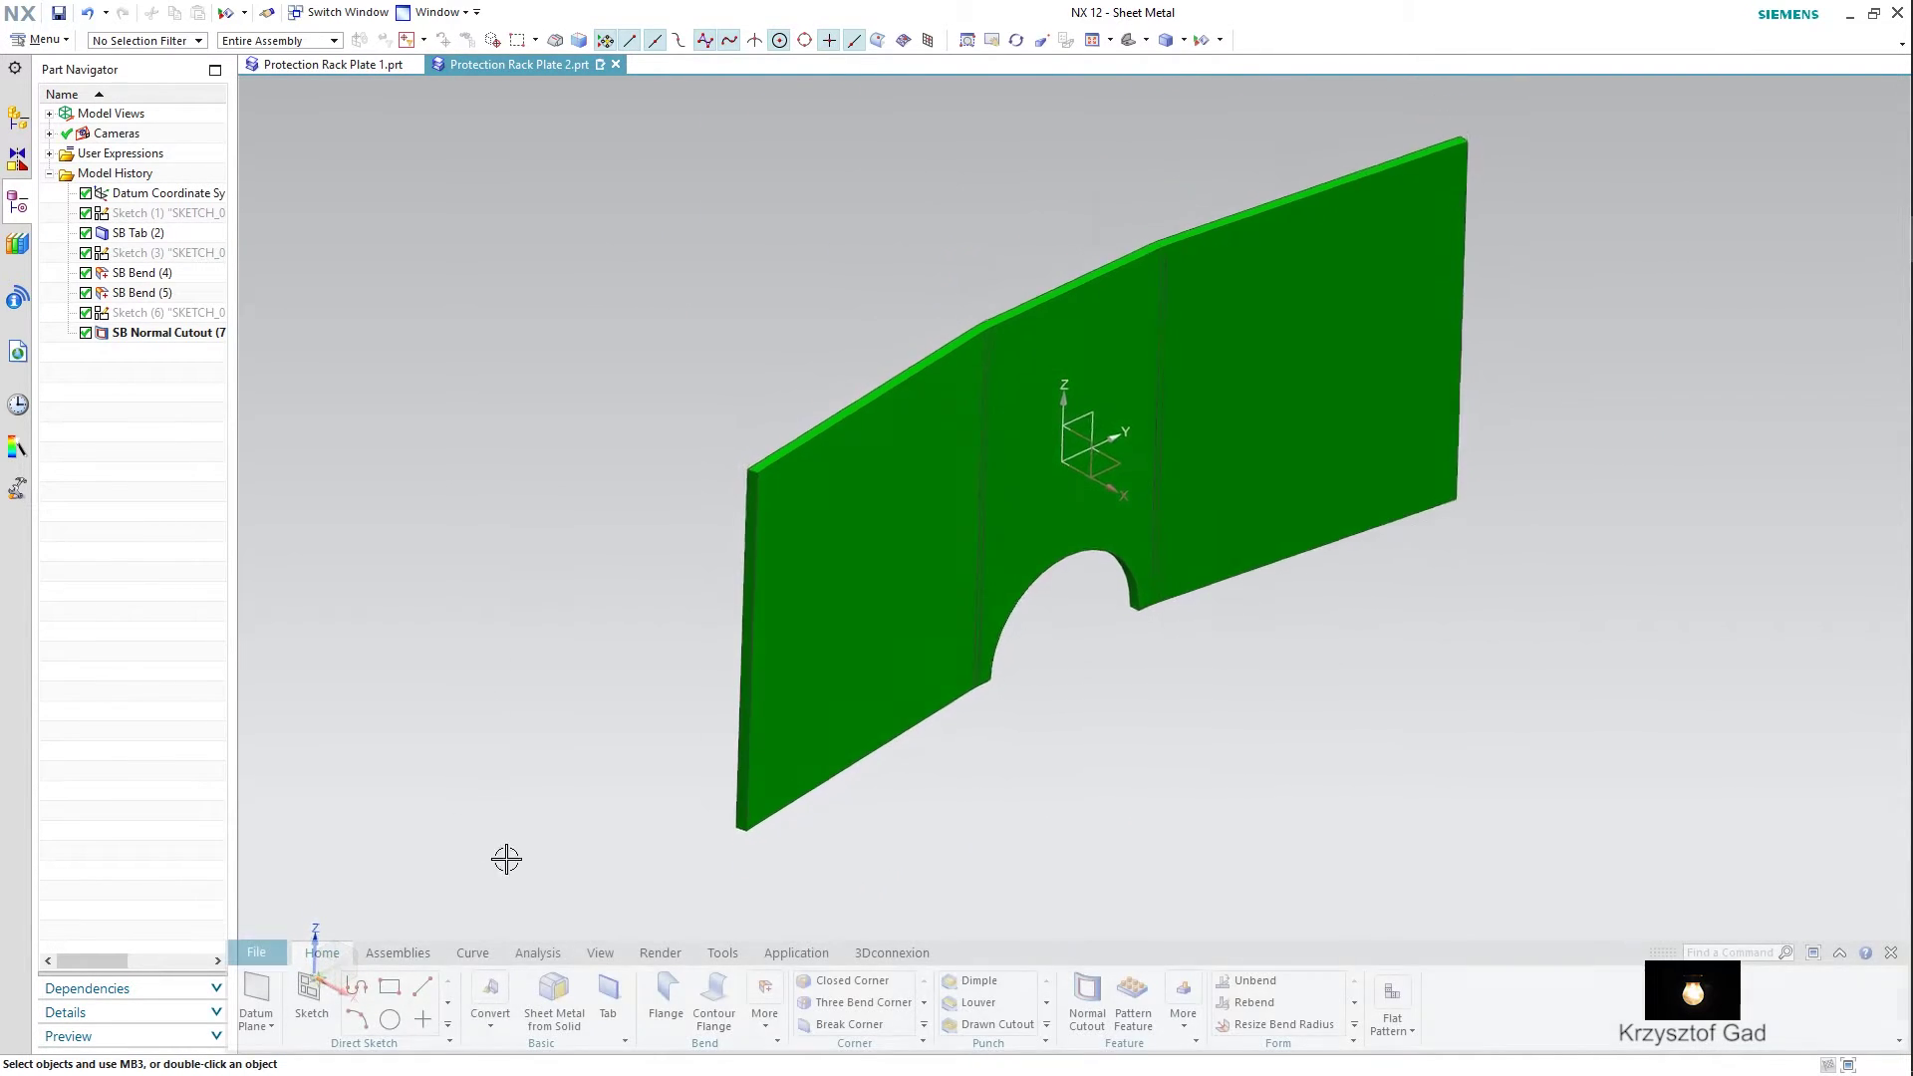
click(826, 1027)
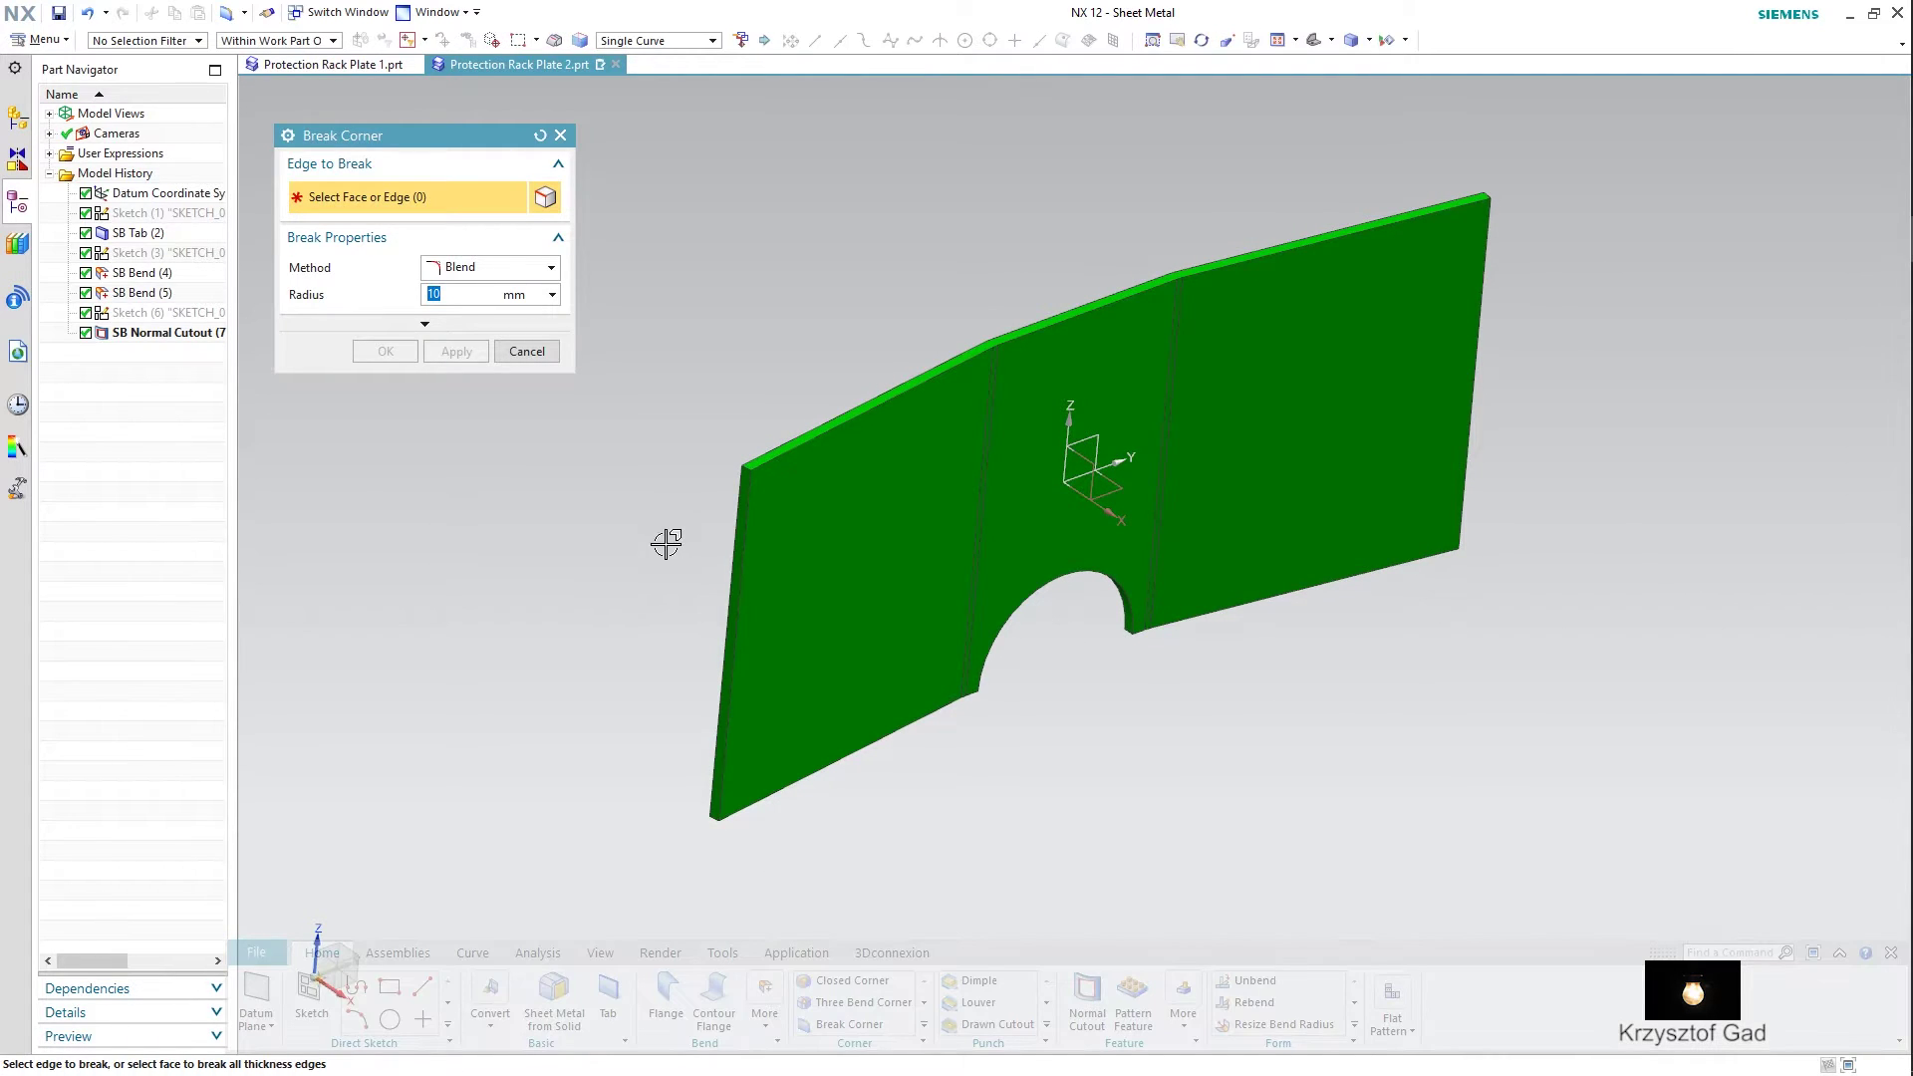
- Round the plate's four corners with a 10 mm Break Corner blend
click(745, 468)
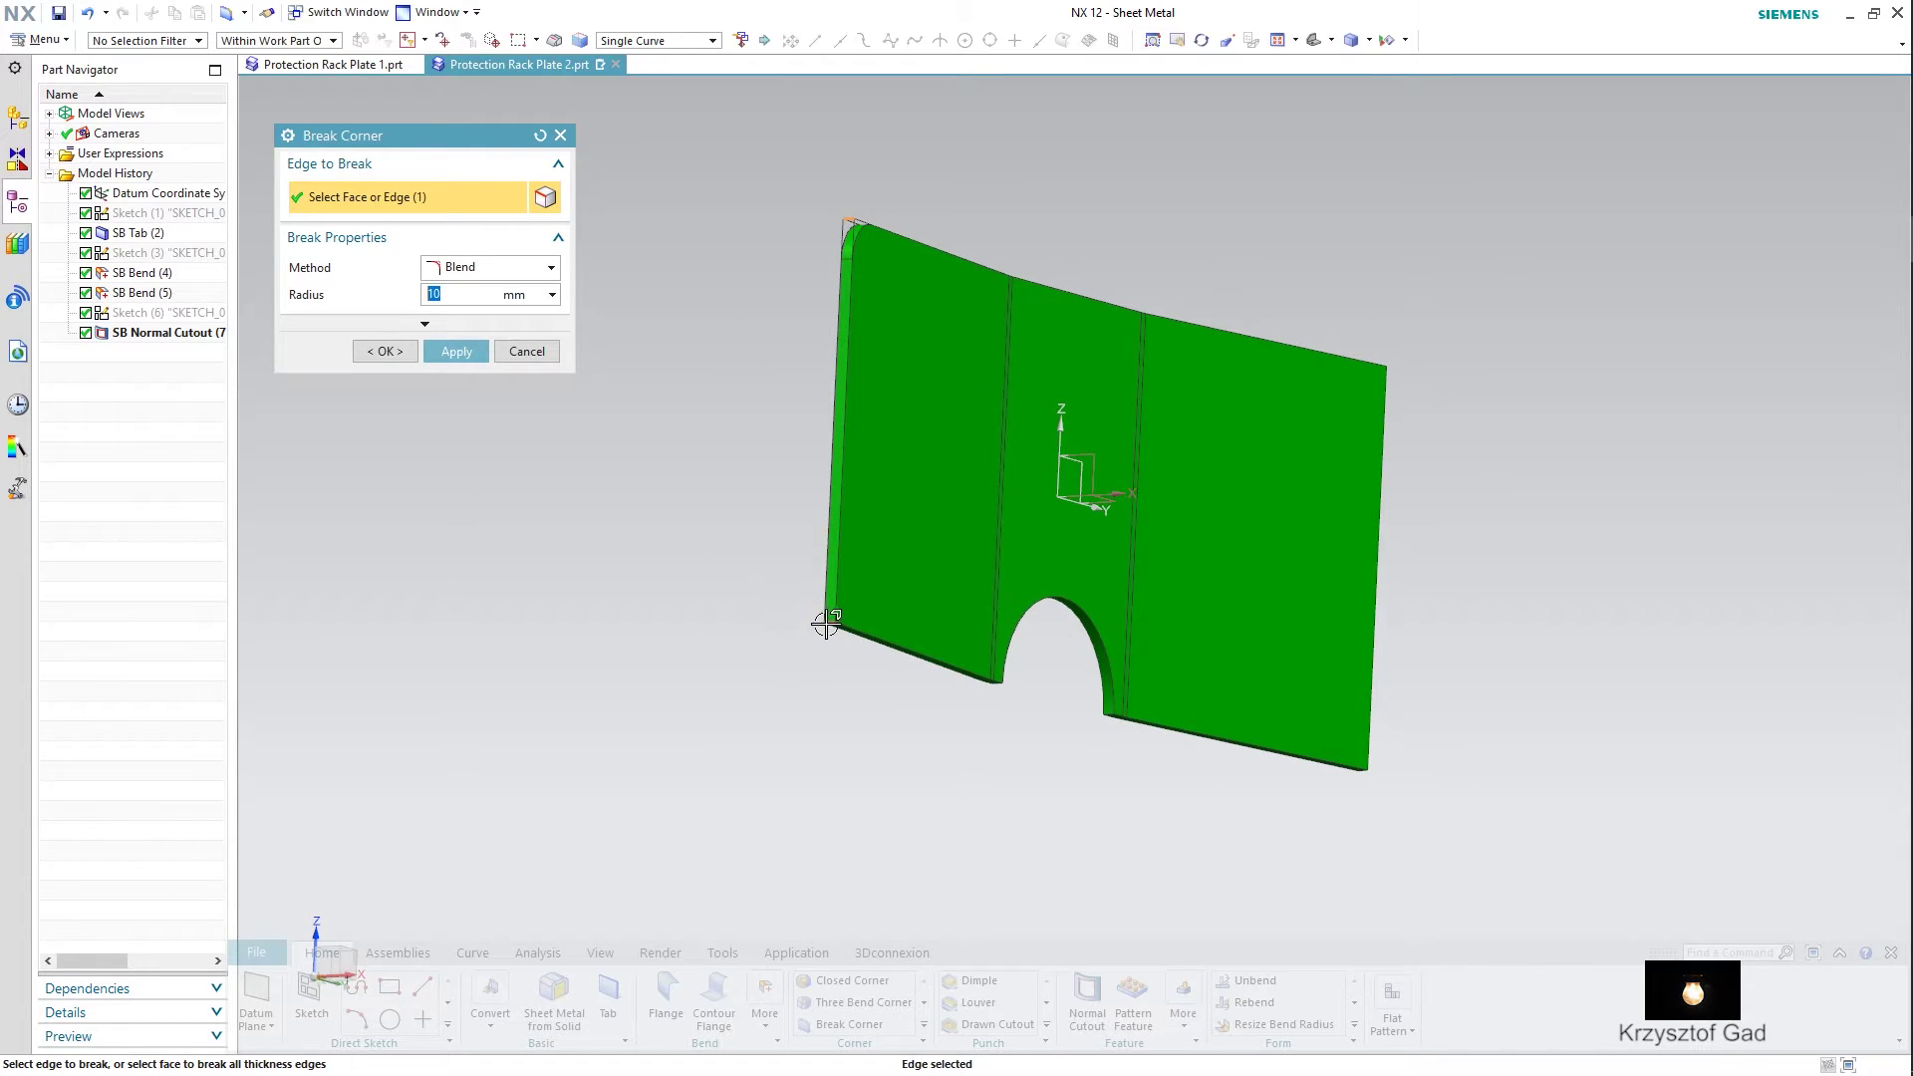
middle_drag(875, 657, 1277, 590)
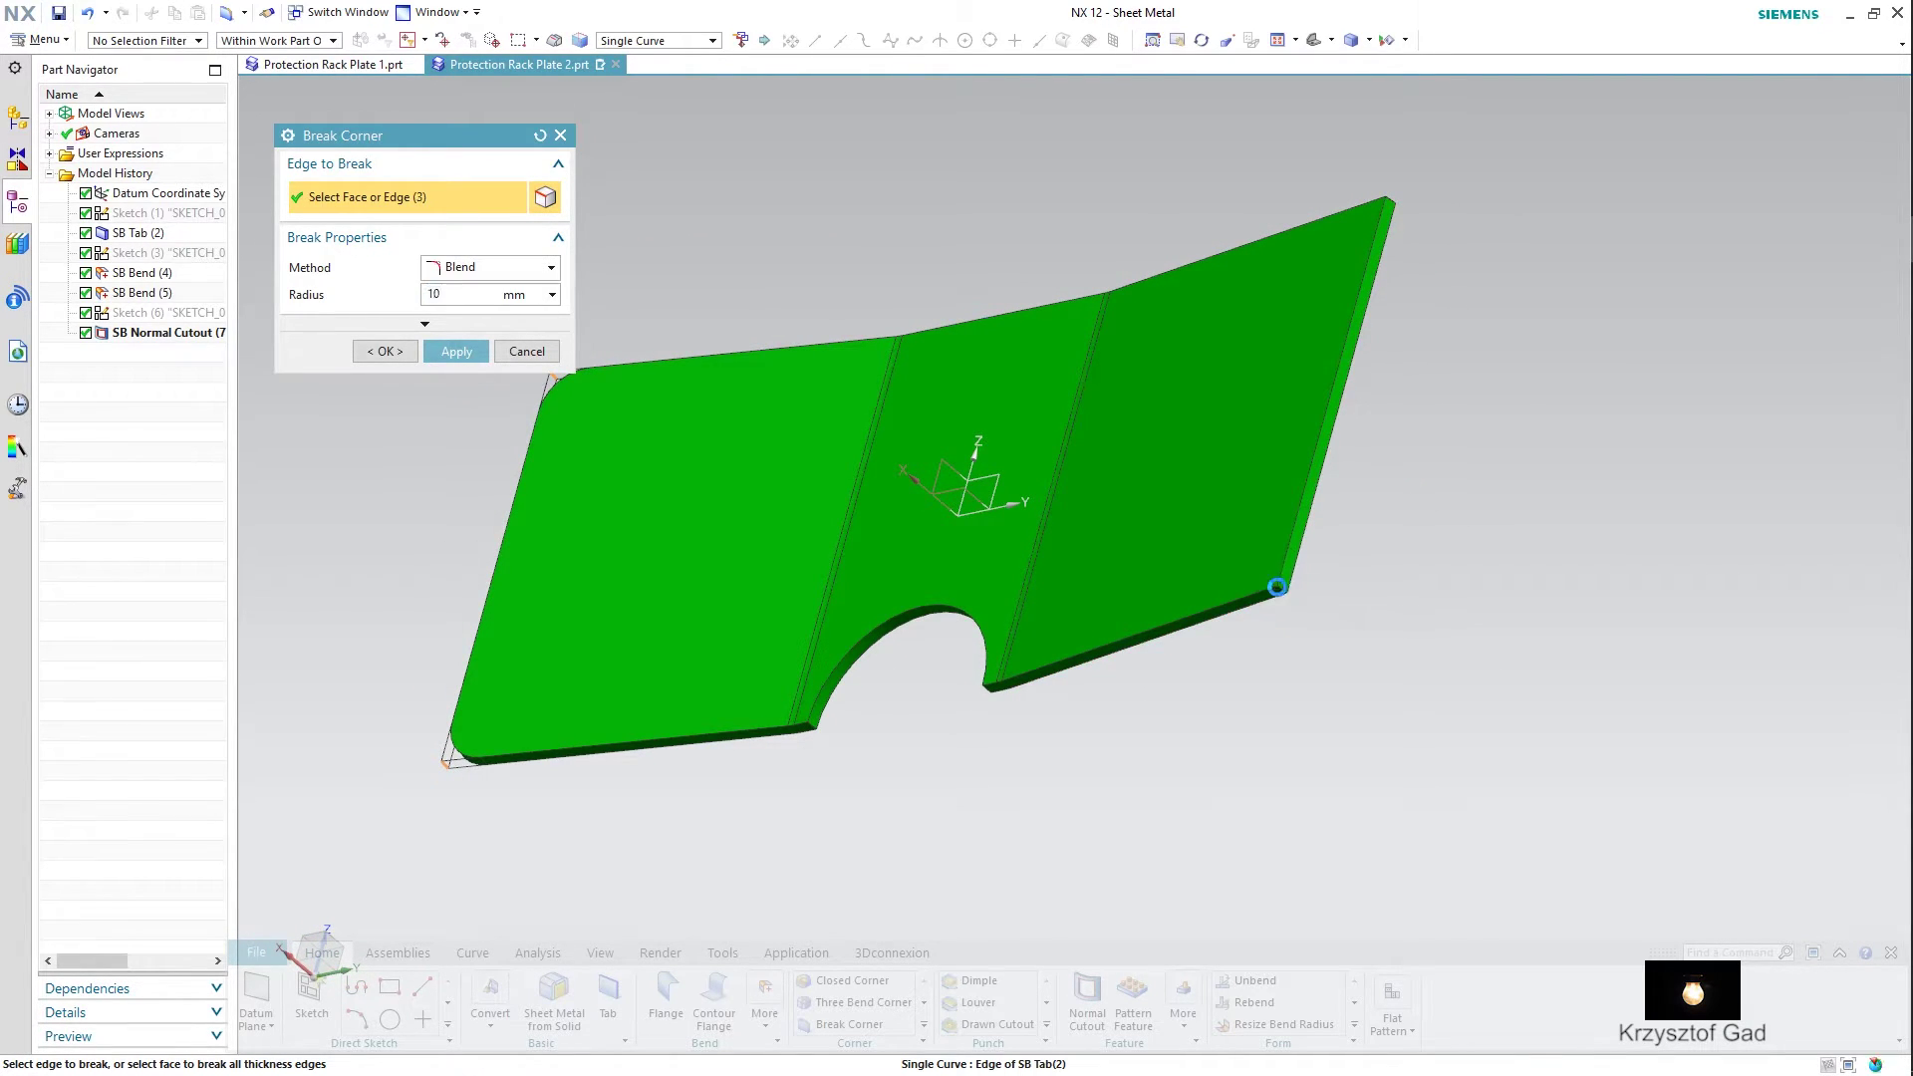
middle_drag(1278, 587, 1430, 419)
scroll(948, 414, down, 5)
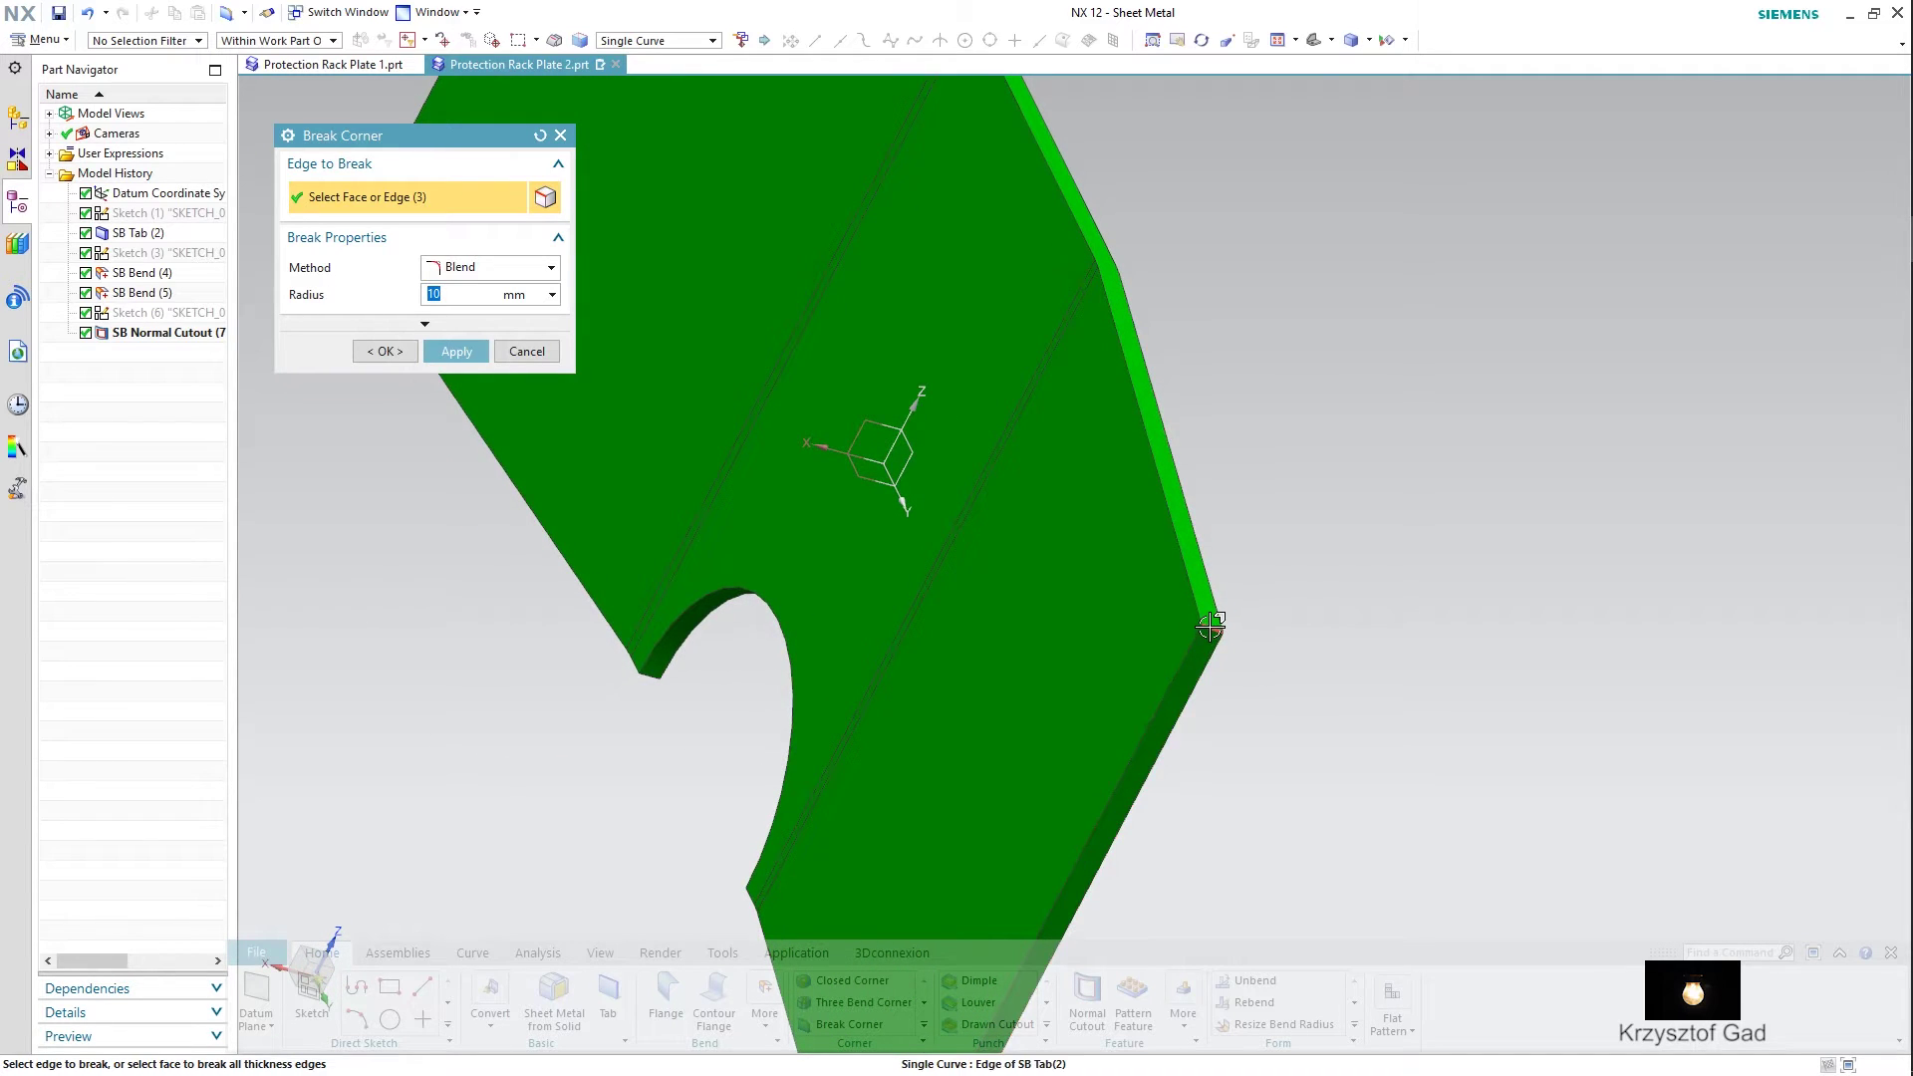
key(ctrl+alt+f)
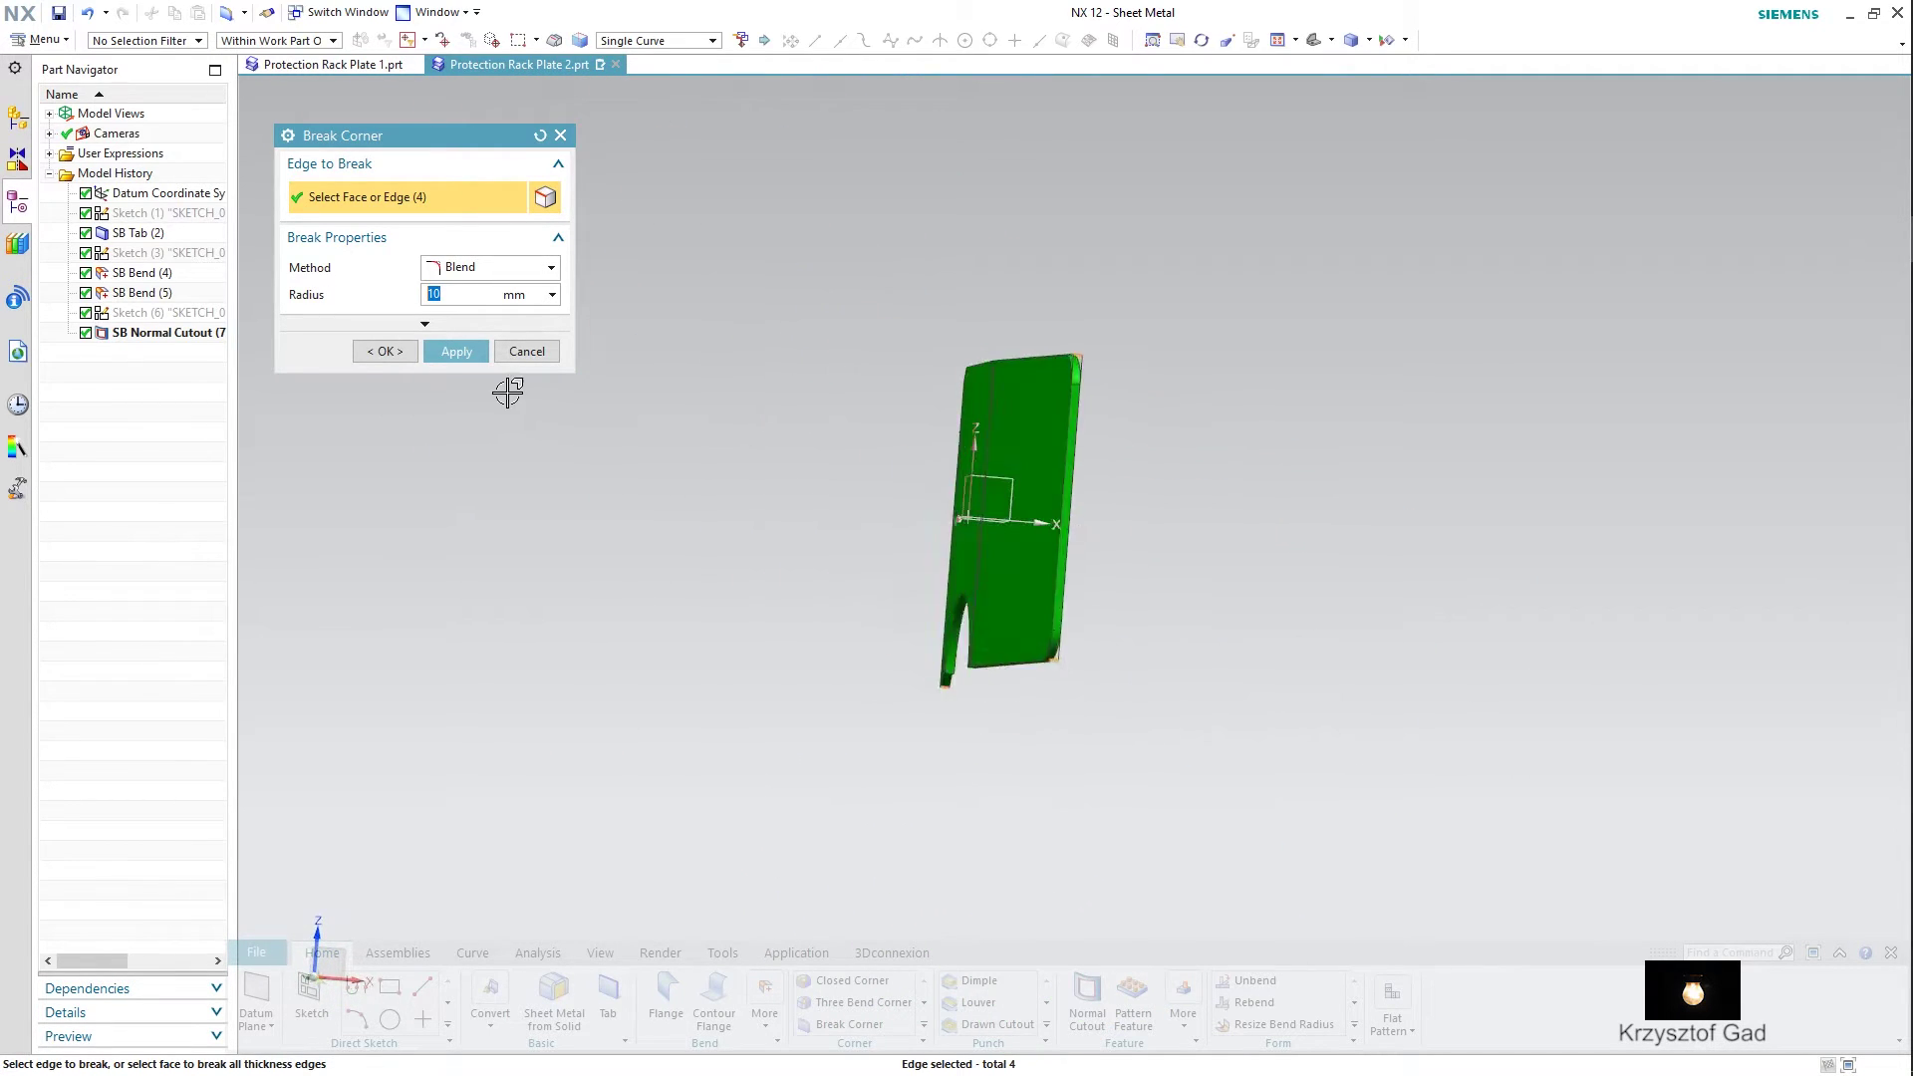
click(399, 352)
middle_drag(396, 350, 418, 361)
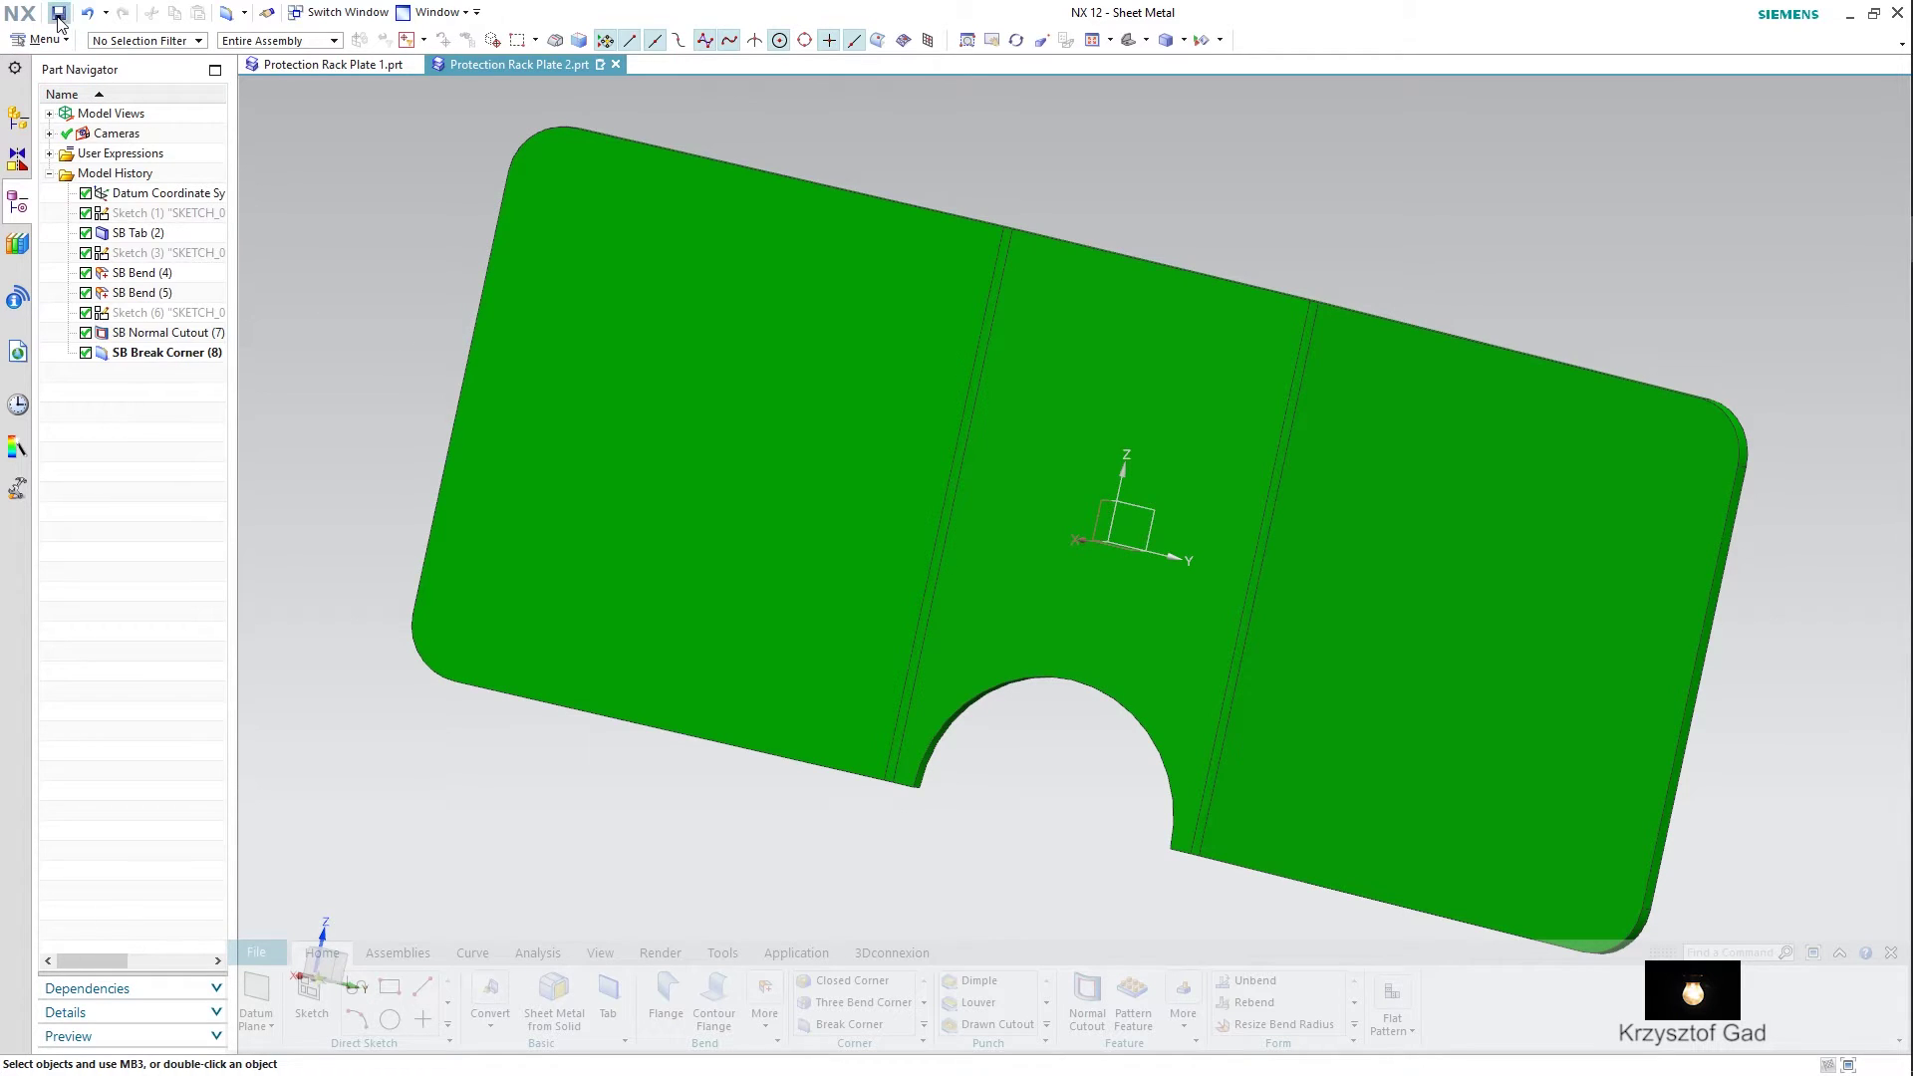
click(261, 955)
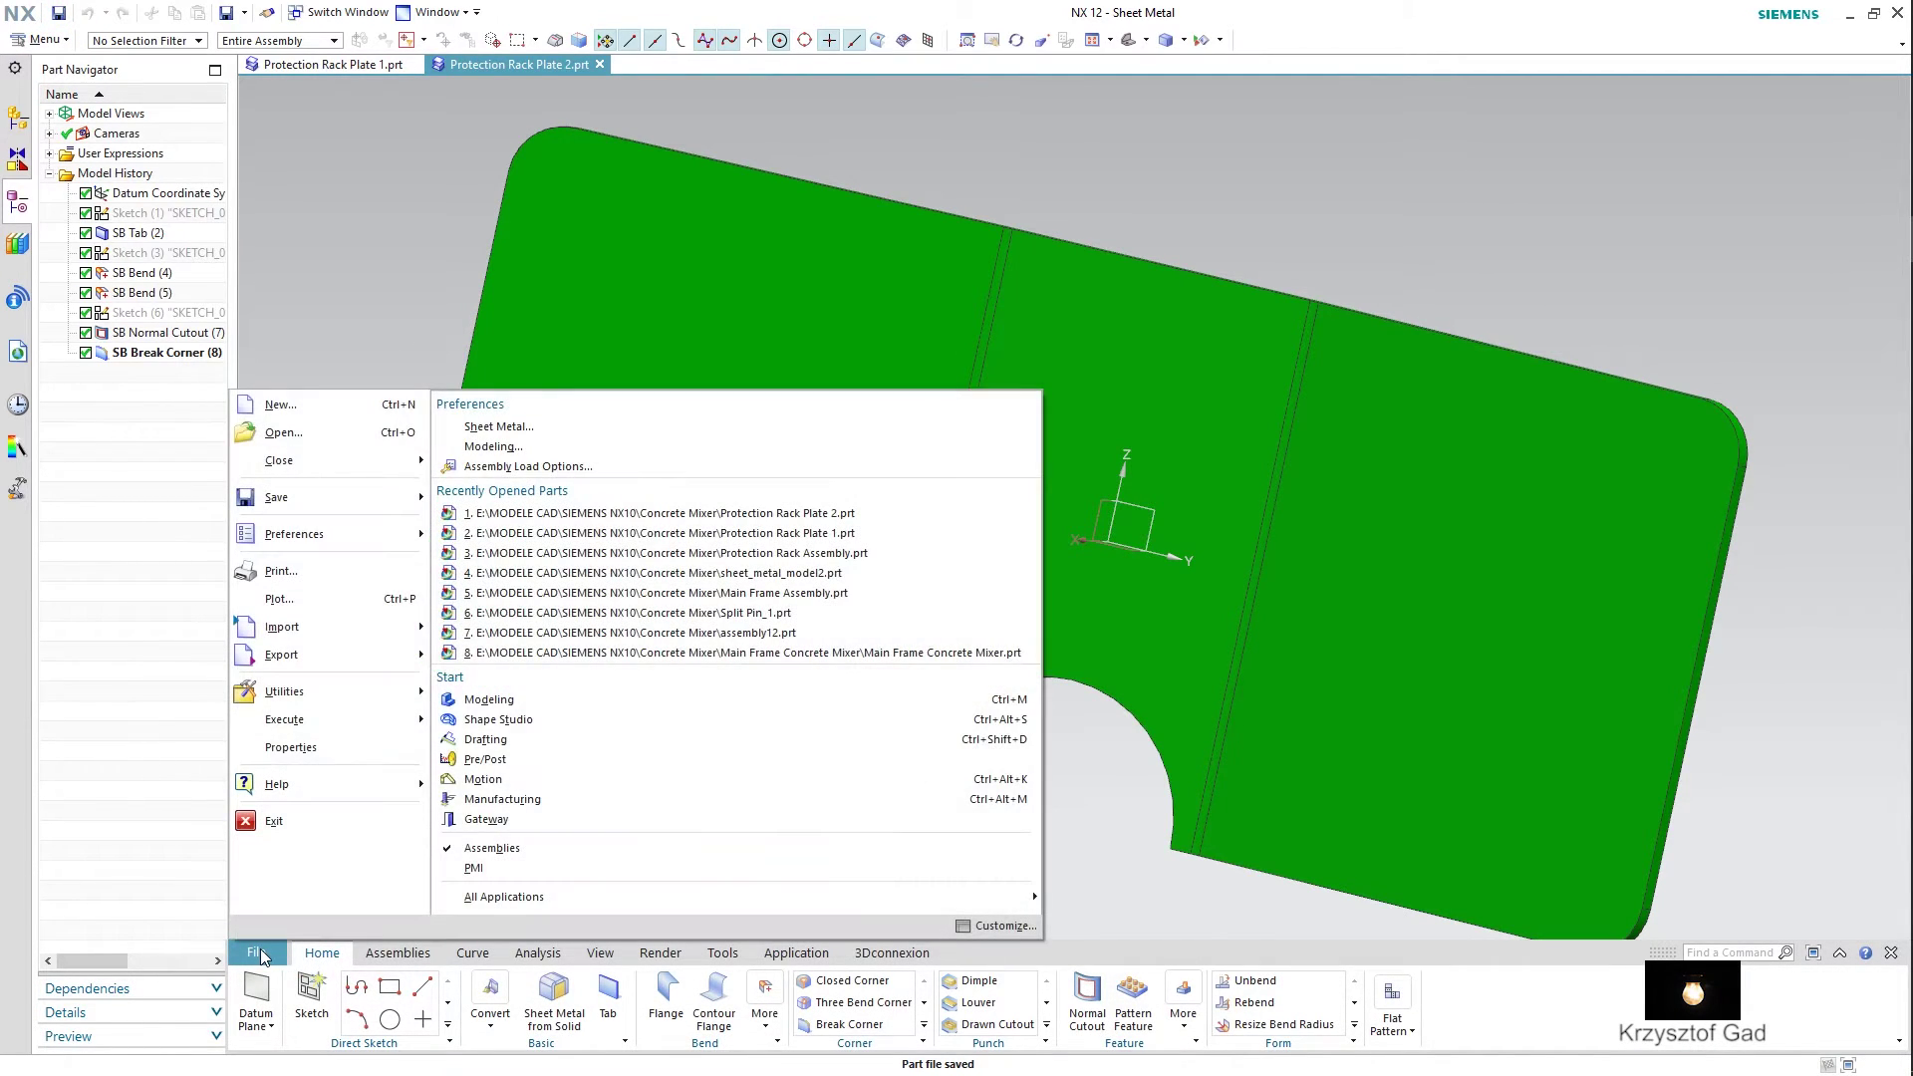
- Create a new assembly file and add Protection Rack Plate 1 (the clamp ring)
click(315, 411)
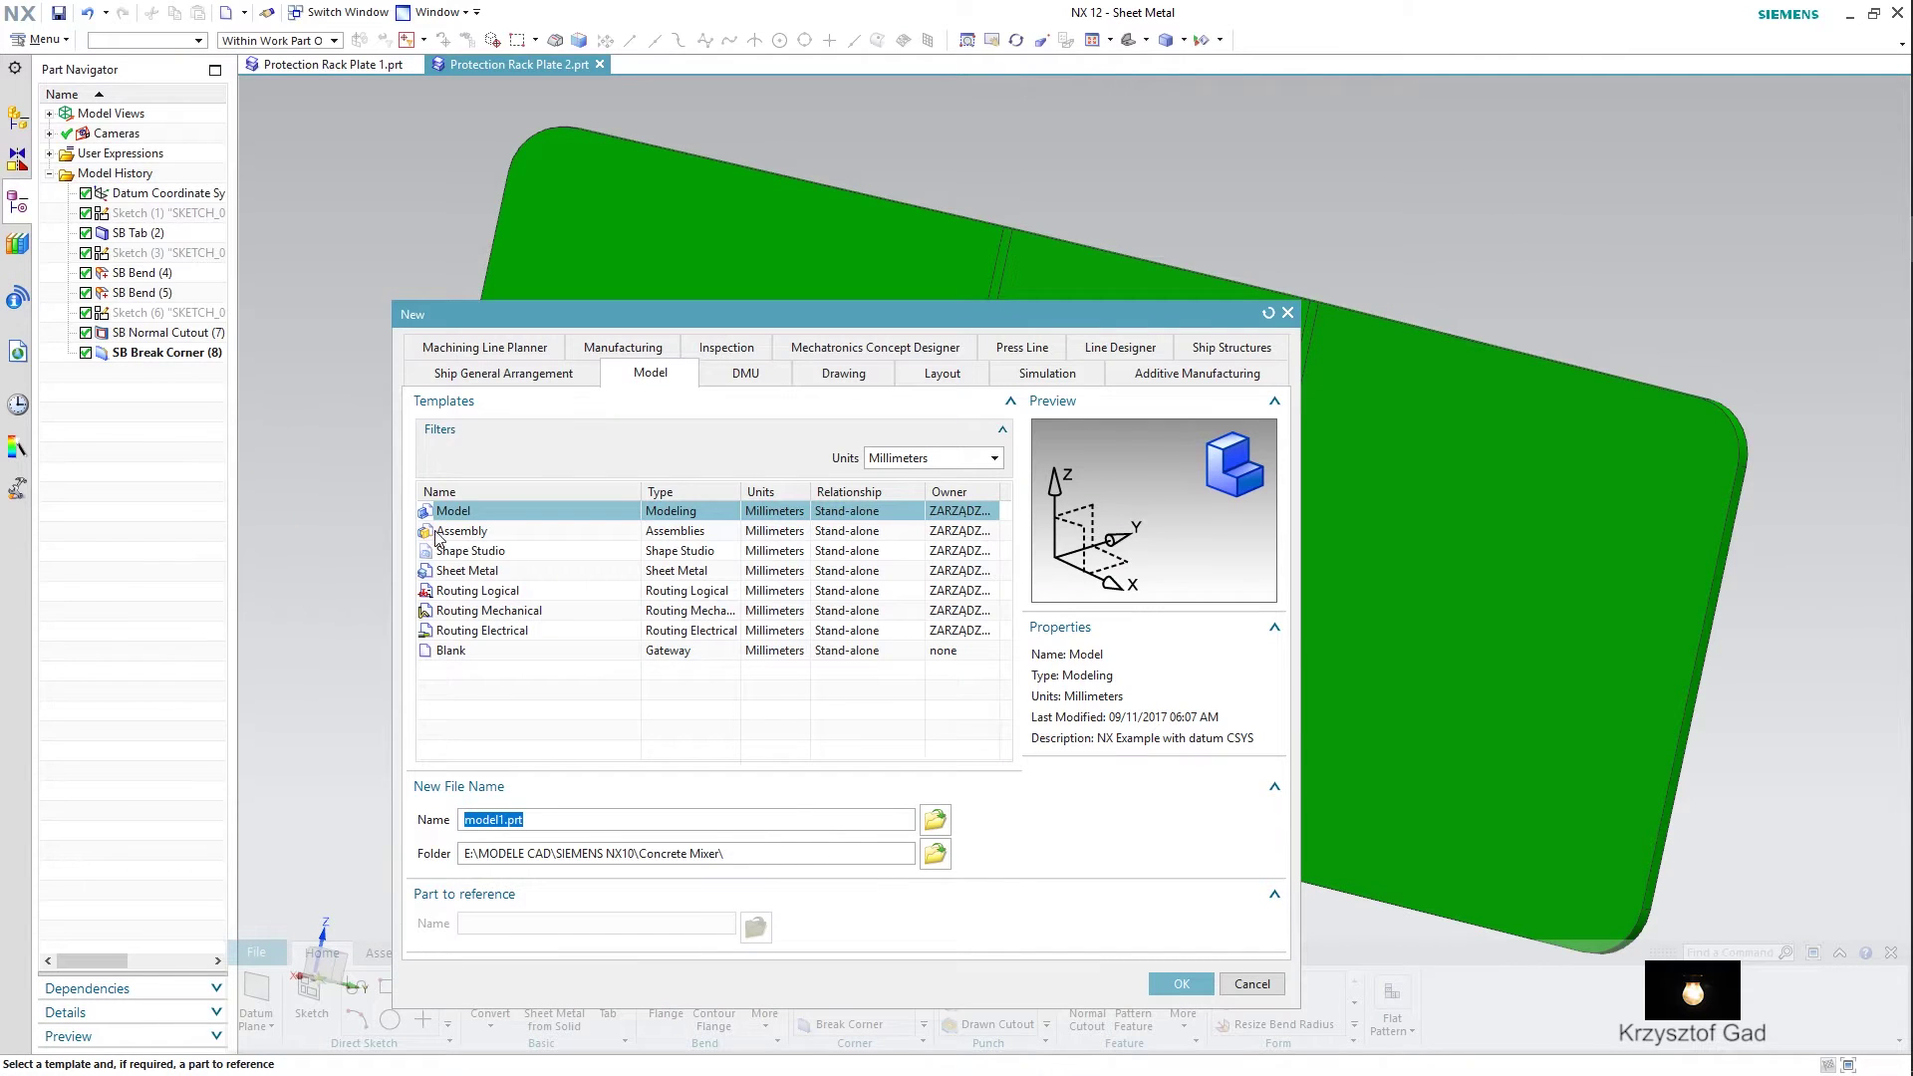
click(438, 534)
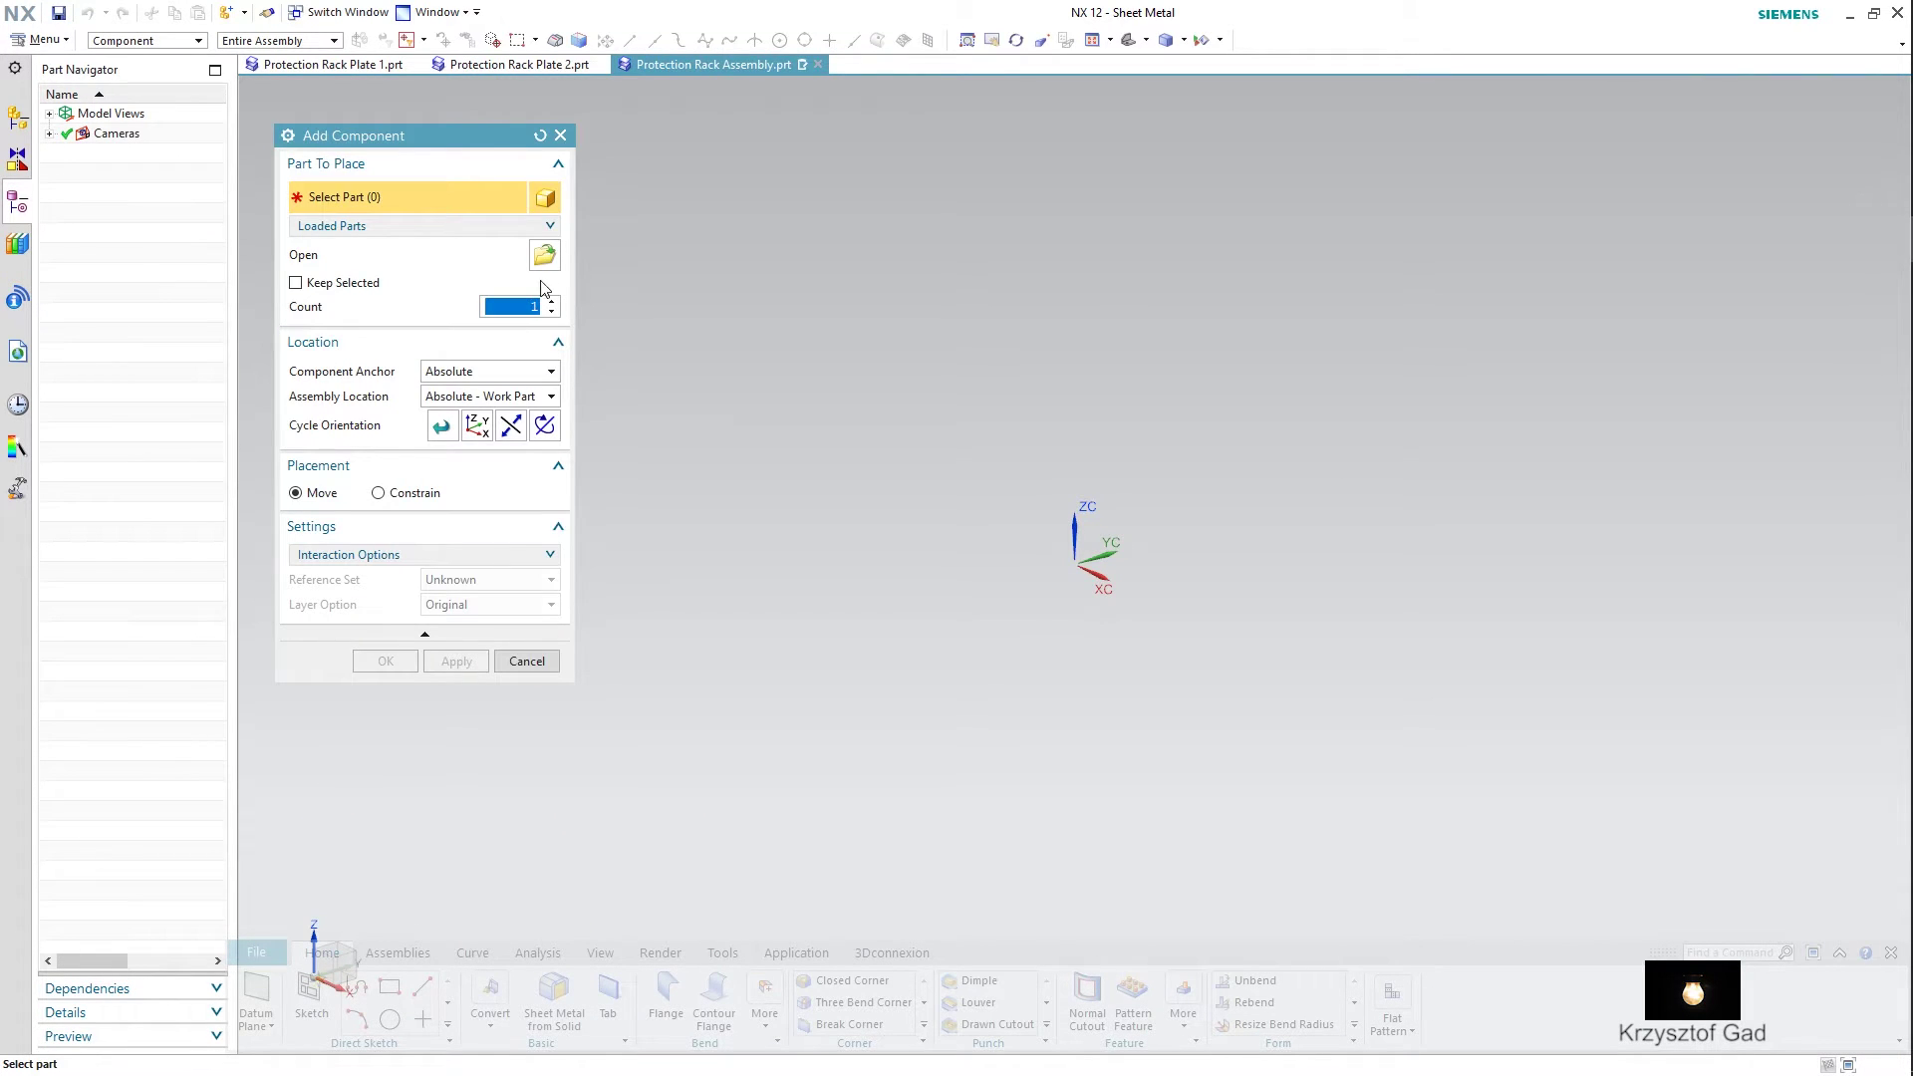
click(544, 255)
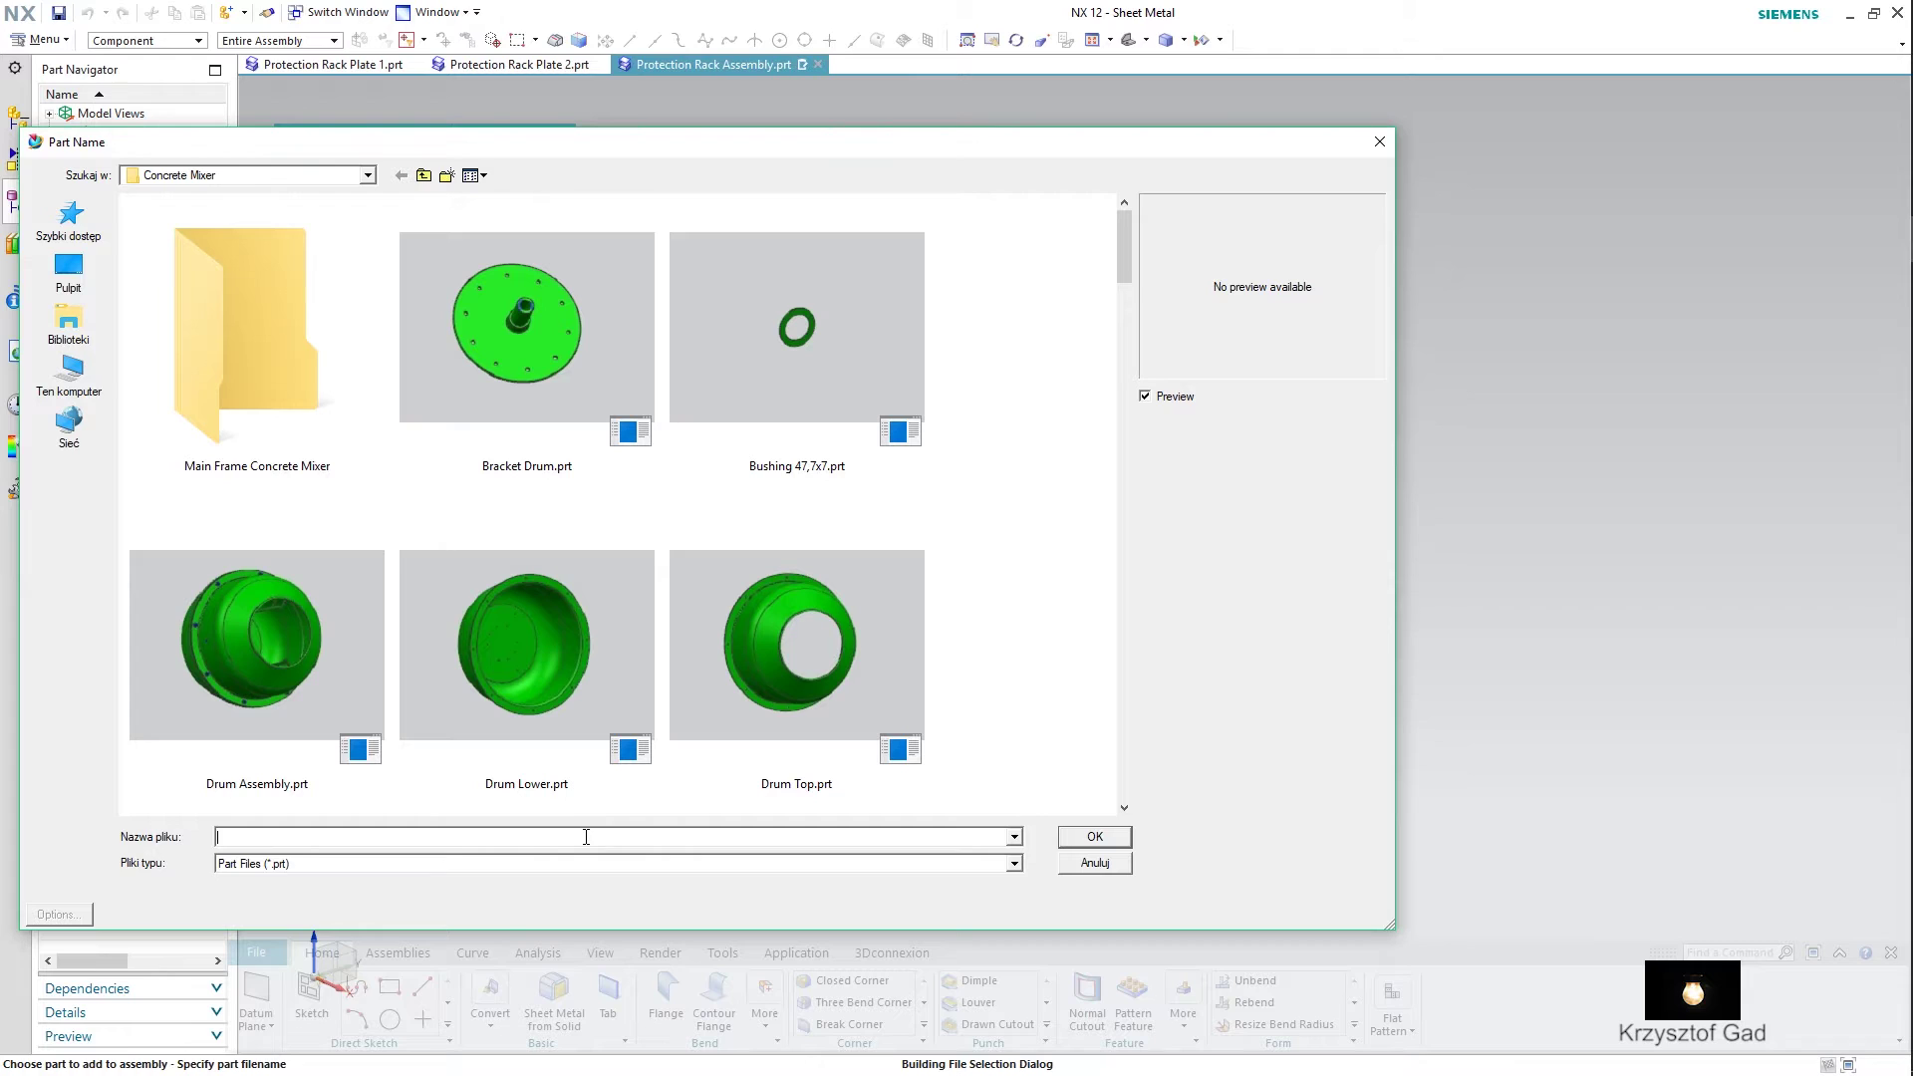
text(p)
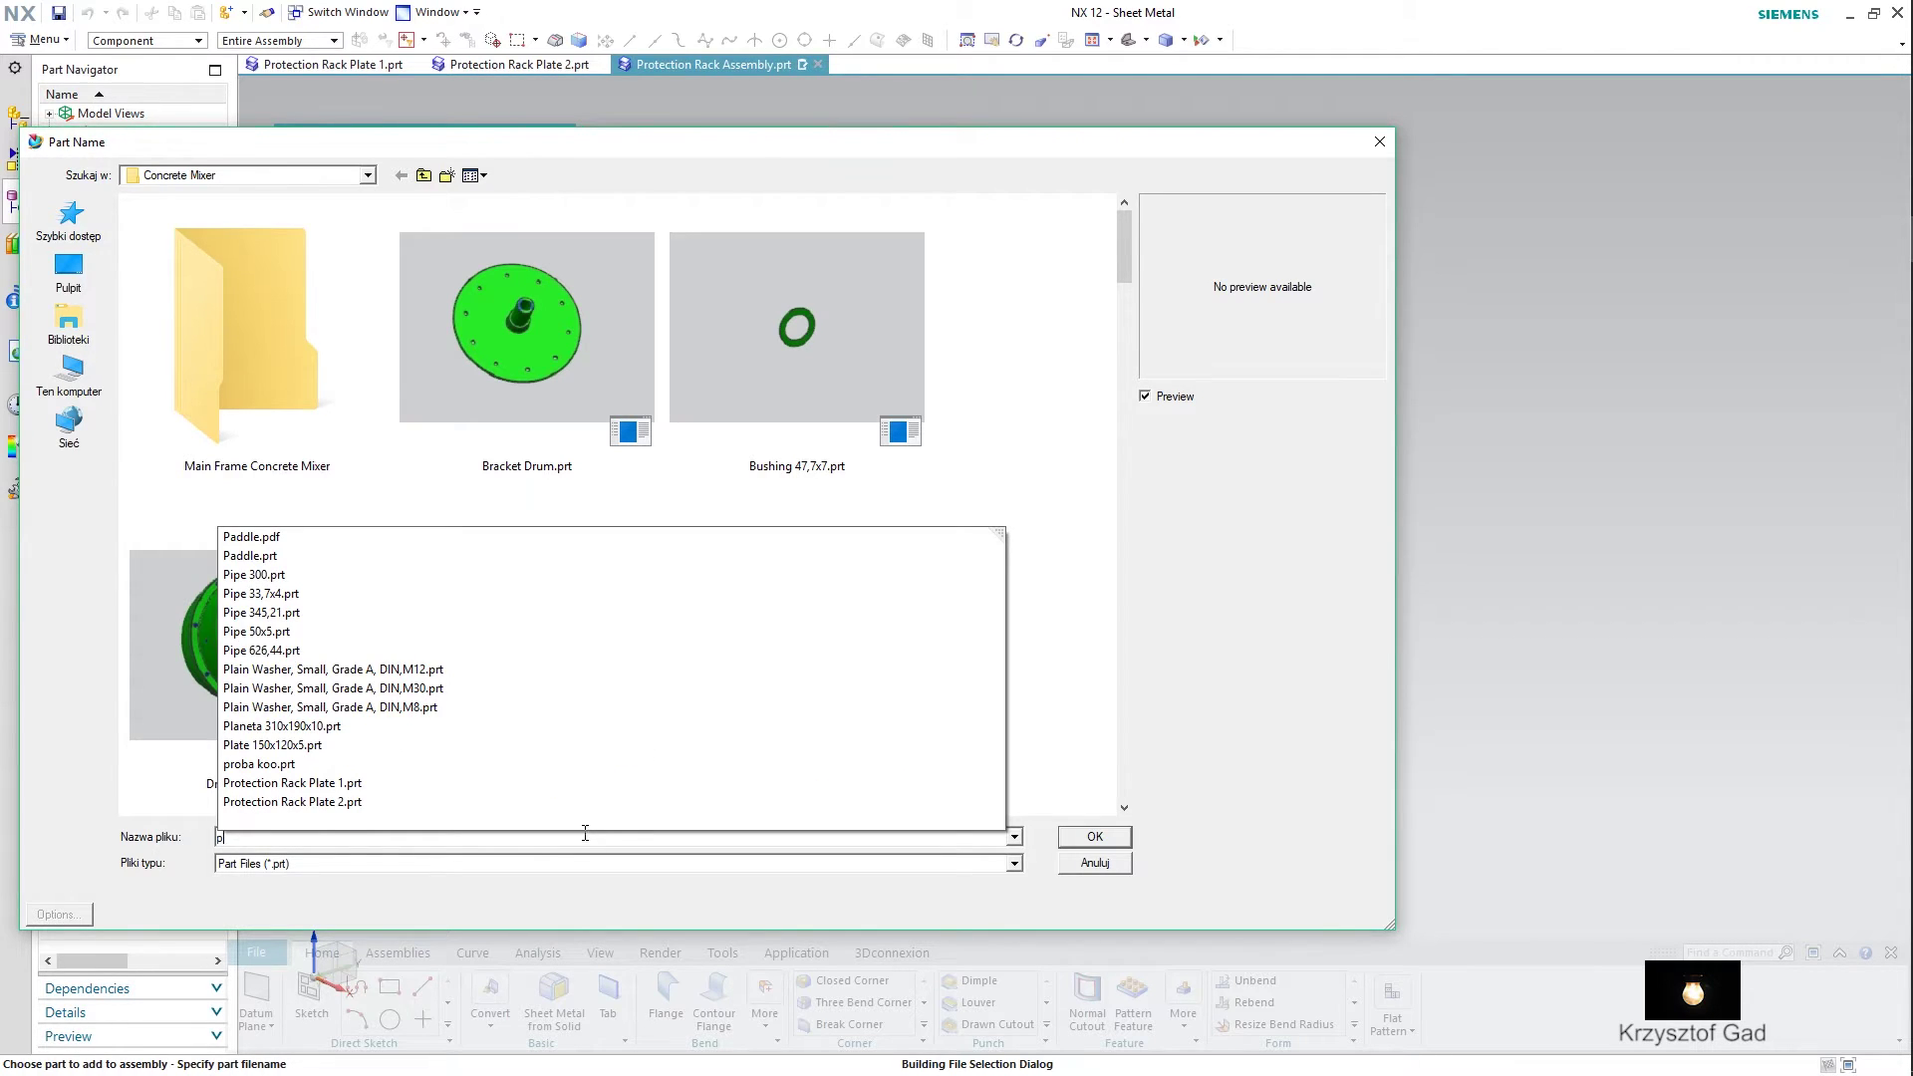
click(598, 784)
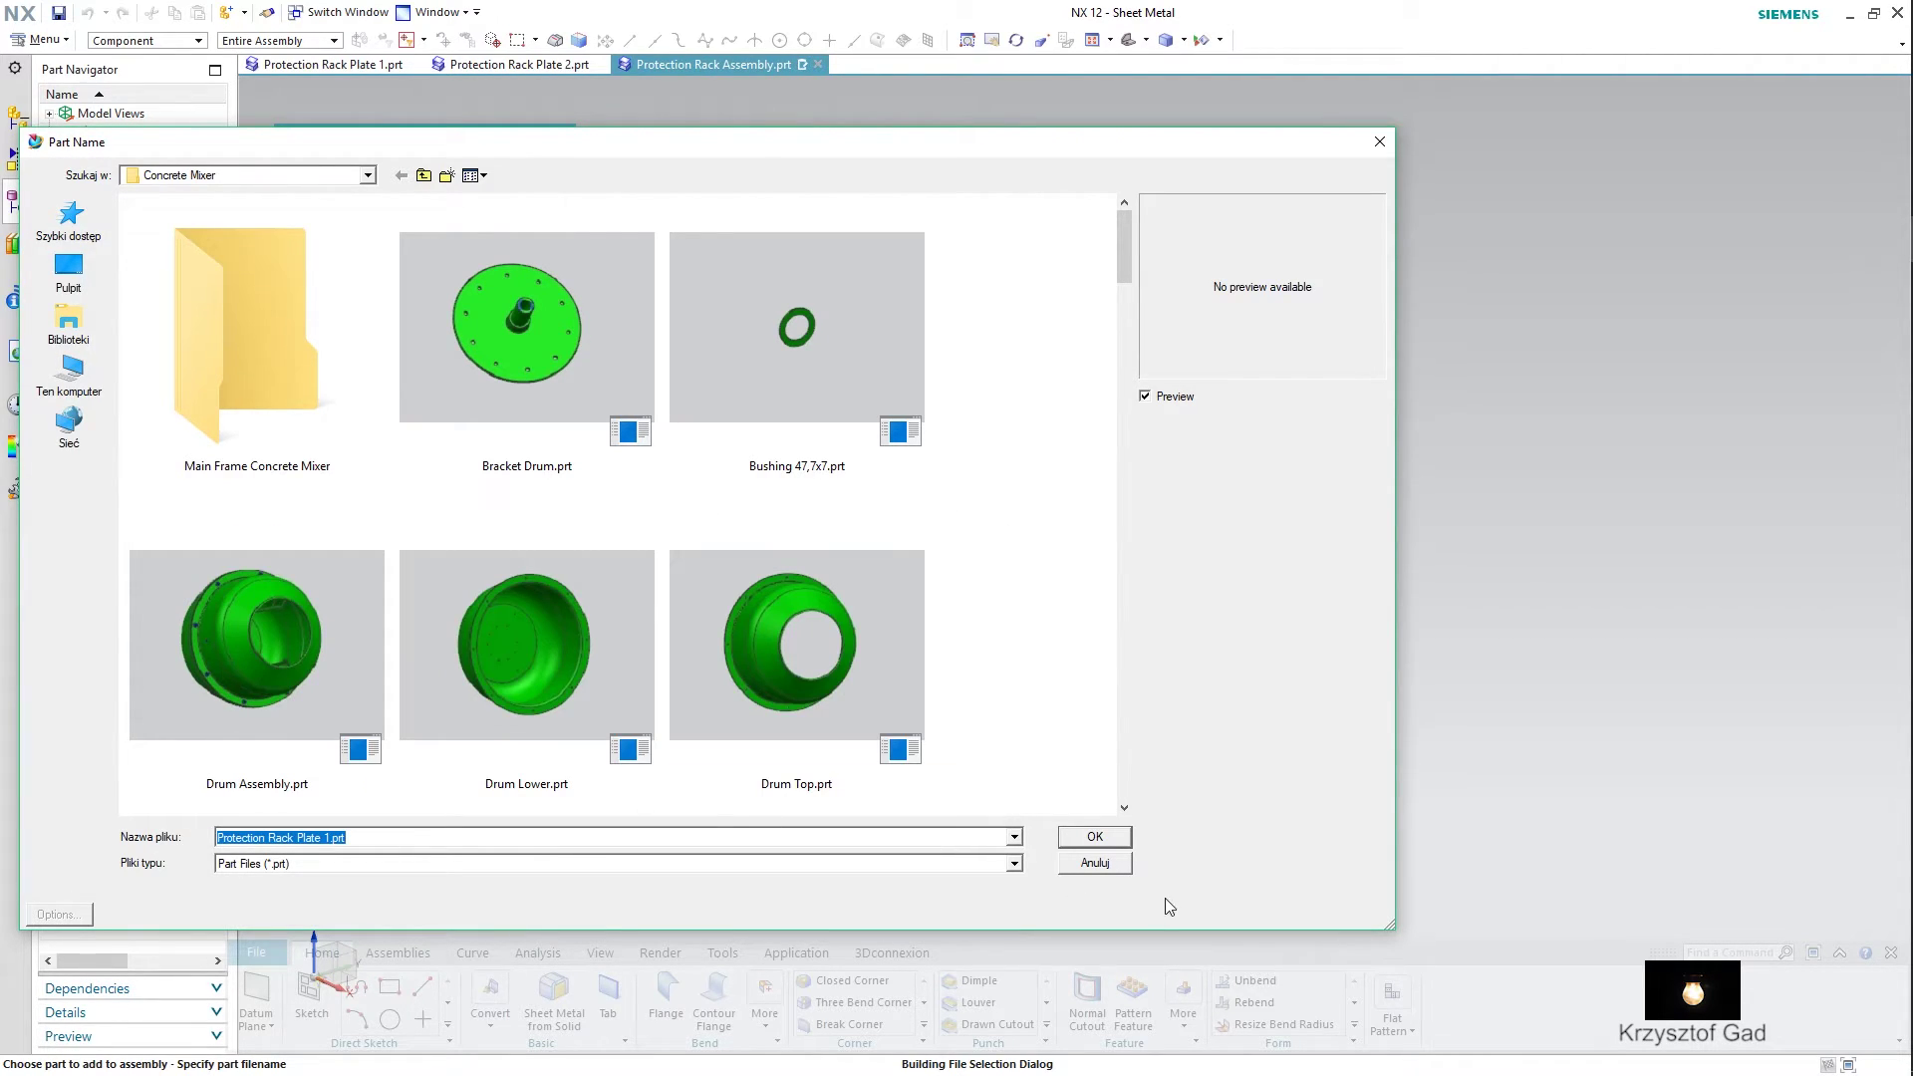
click(1106, 842)
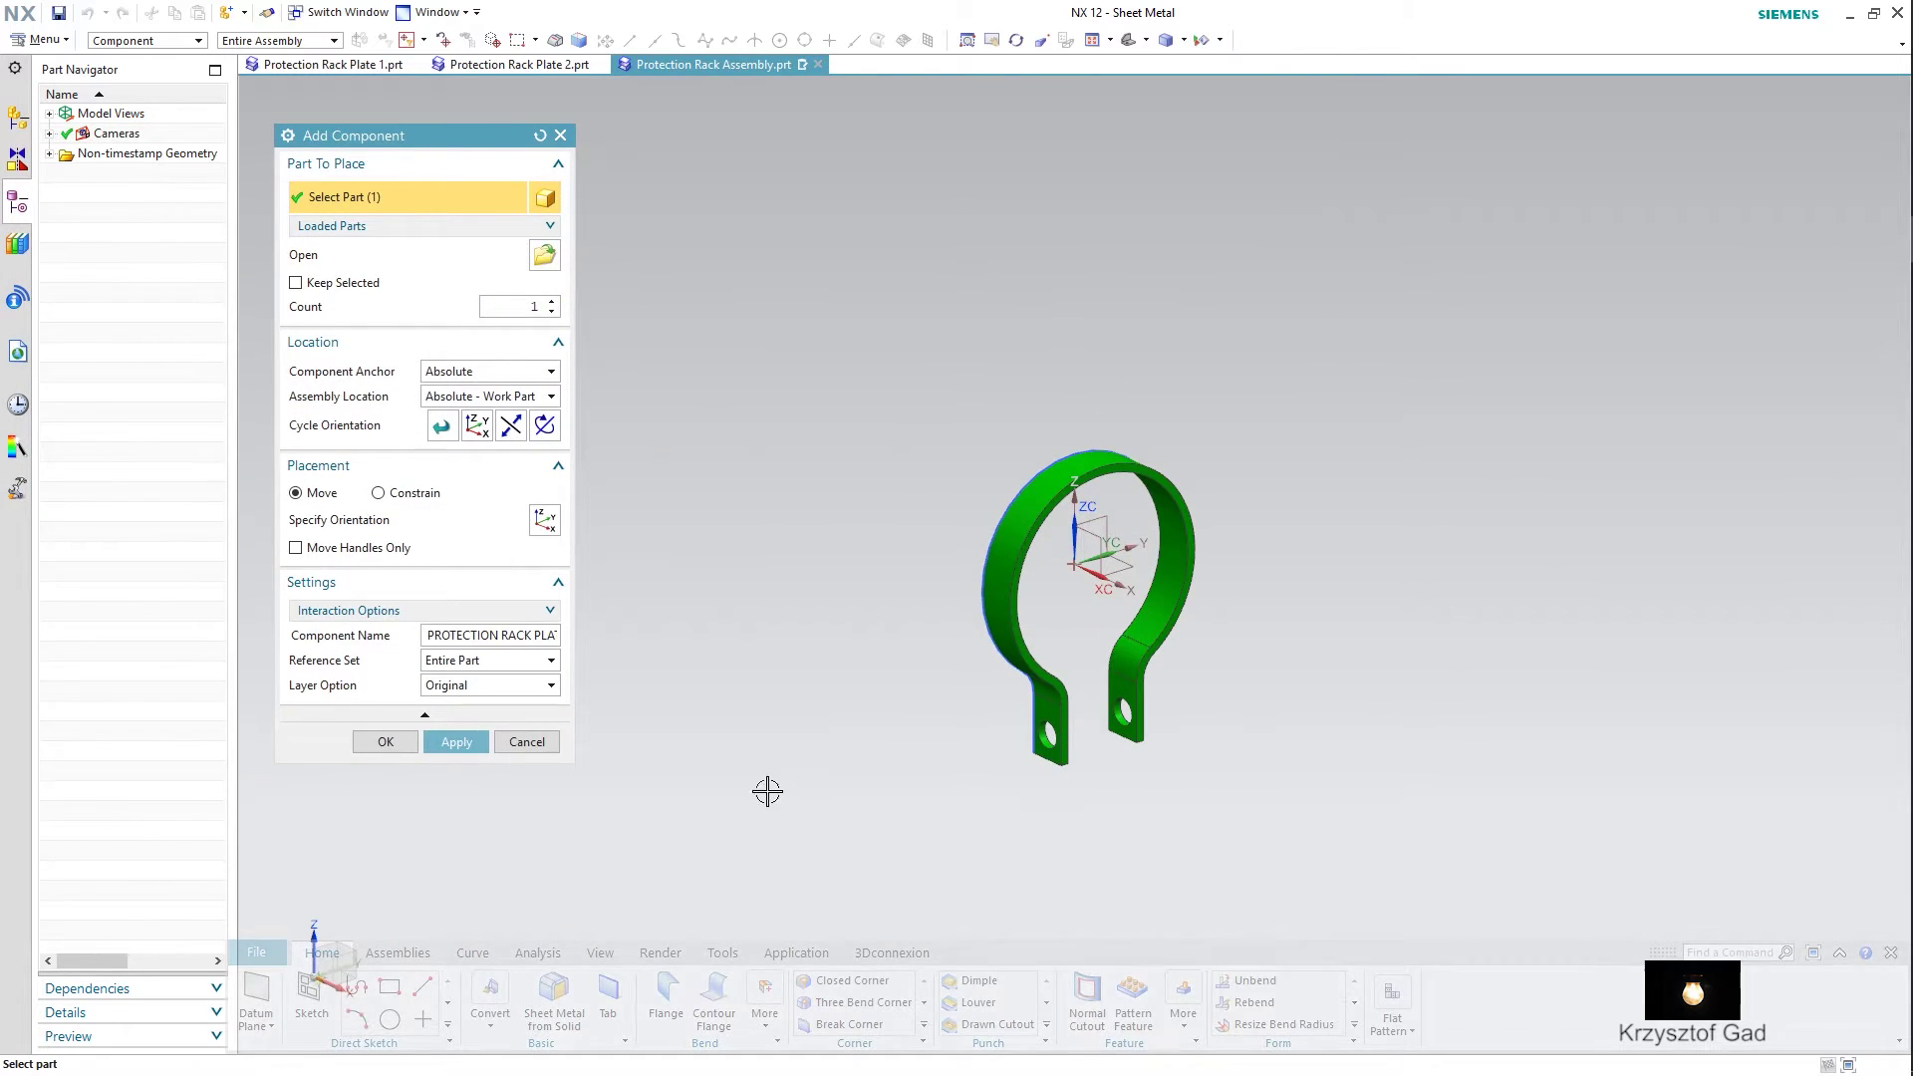
click(446, 739)
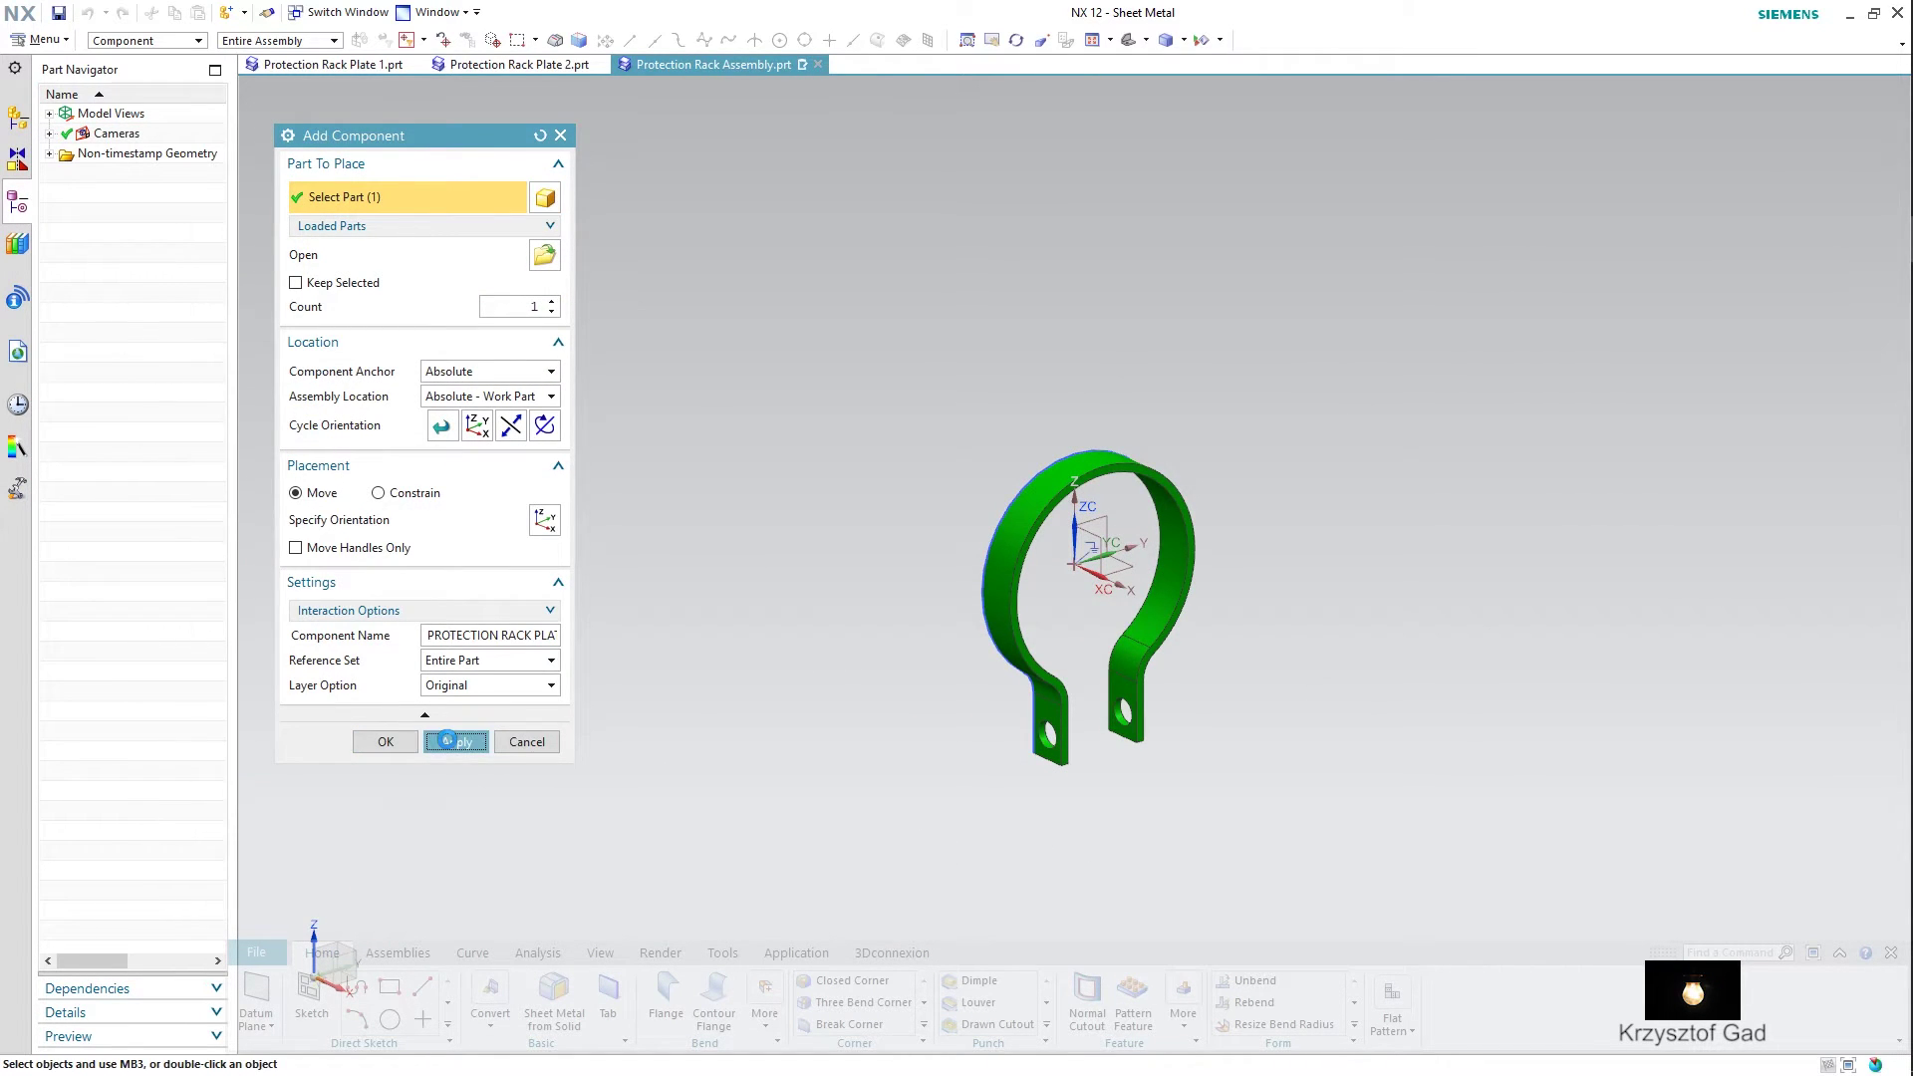
- Add Protection Rack Plate 2 (the bent plate) and hide all sketches with Ctrl+W
click(543, 257)
scroll(561, 469, down, 5)
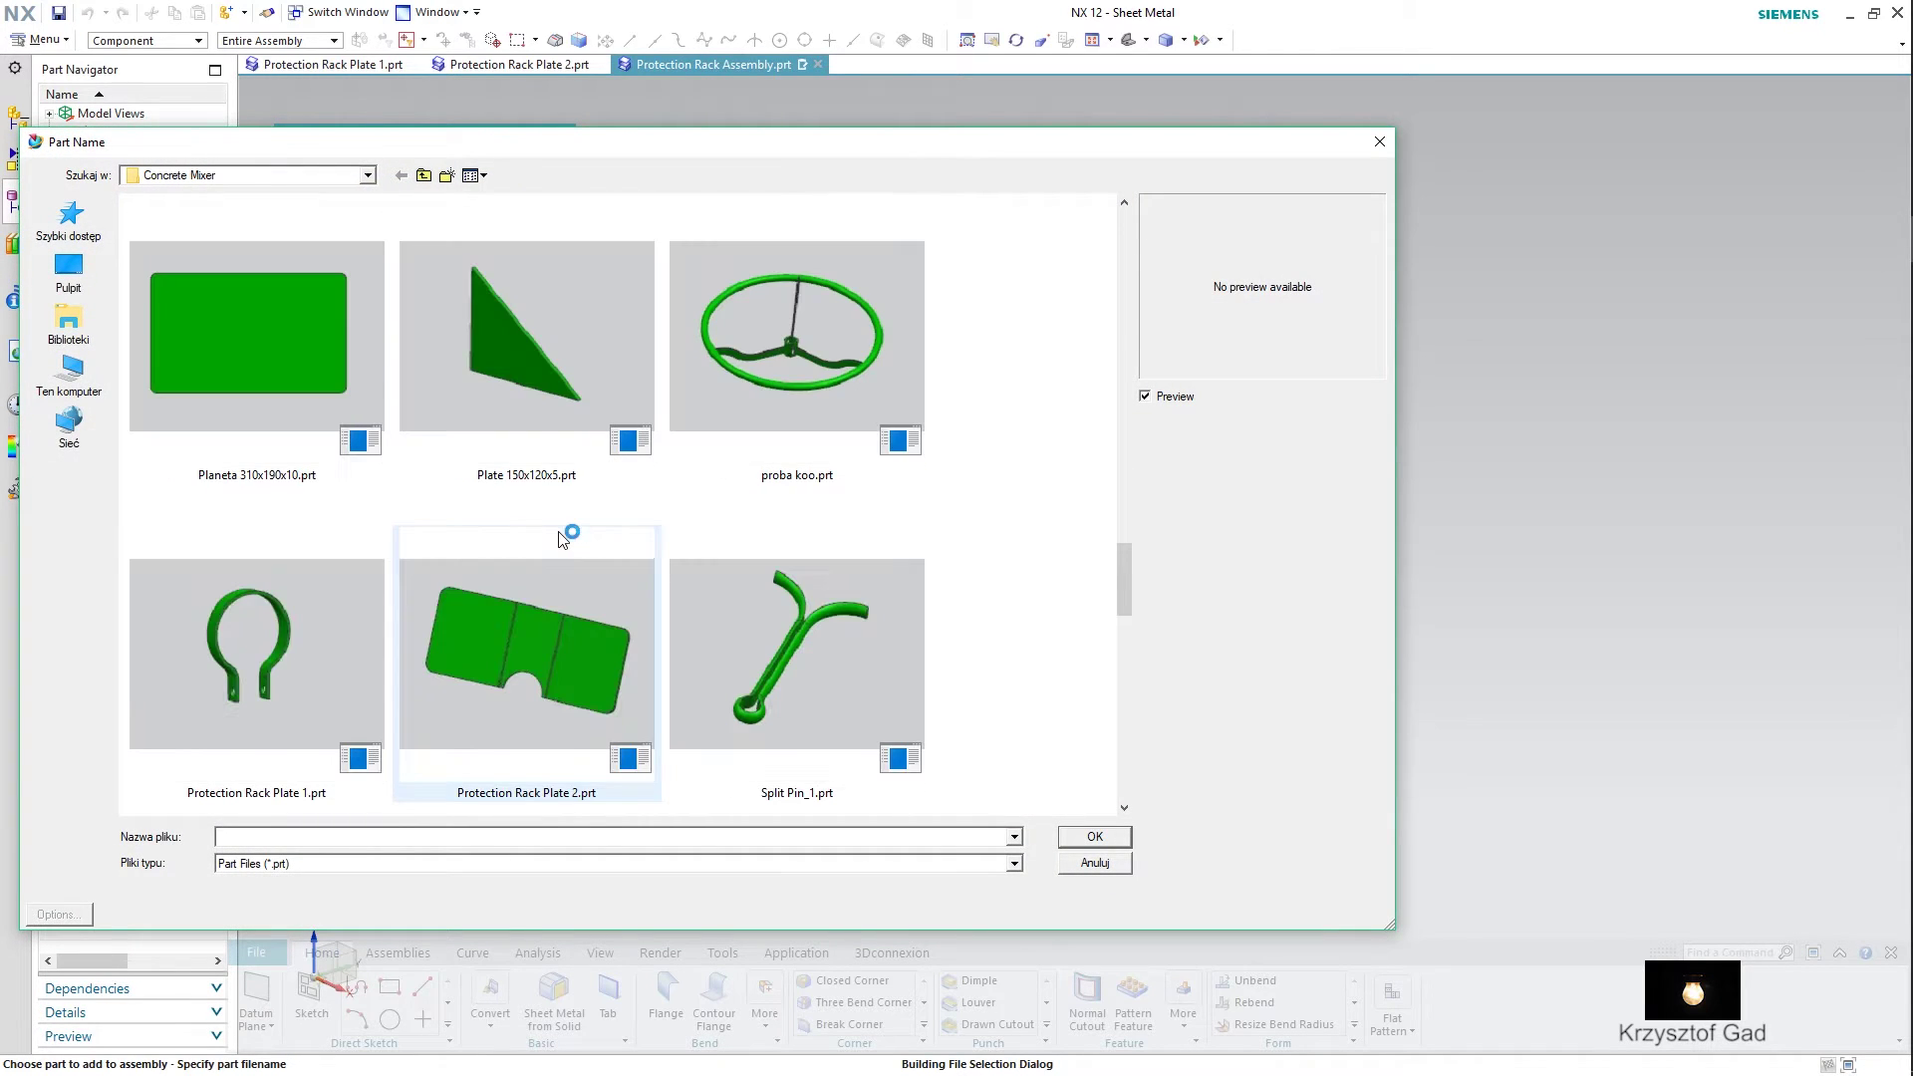
double_click(511, 671)
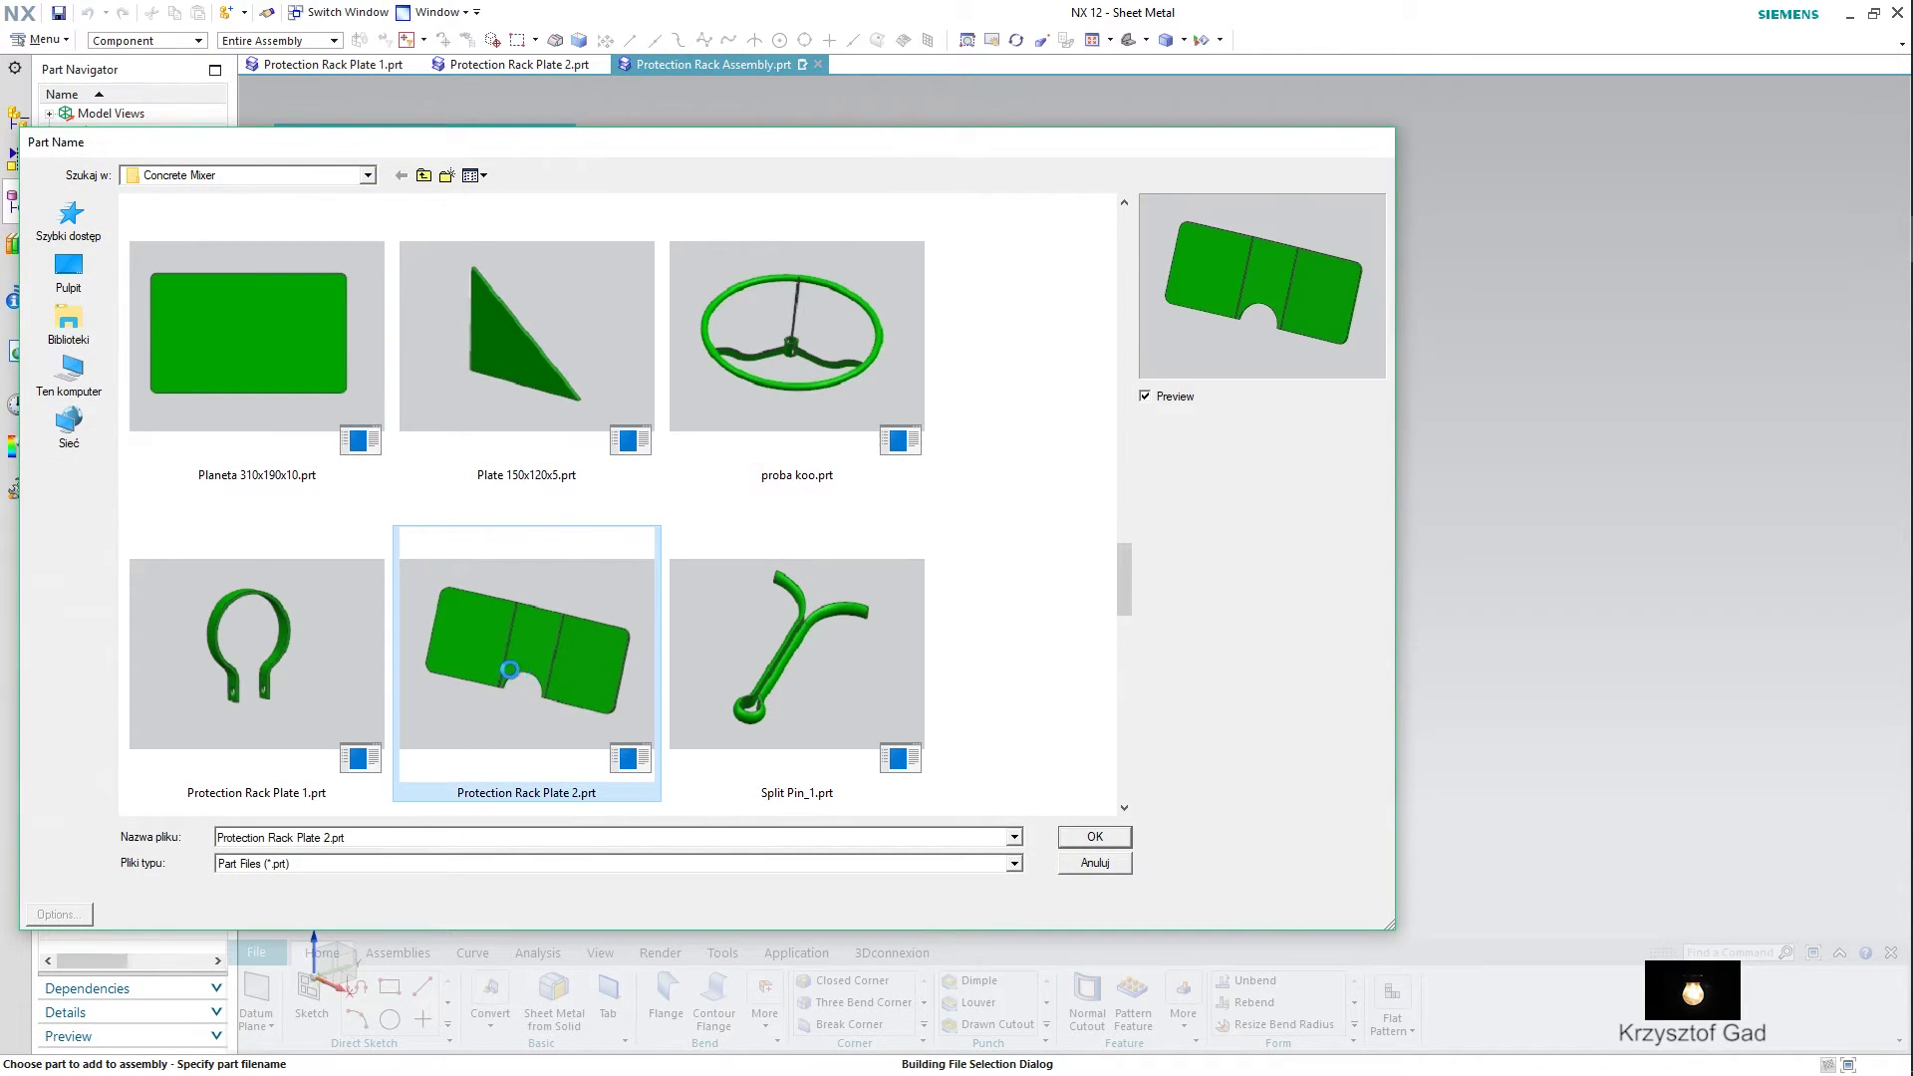
click(528, 740)
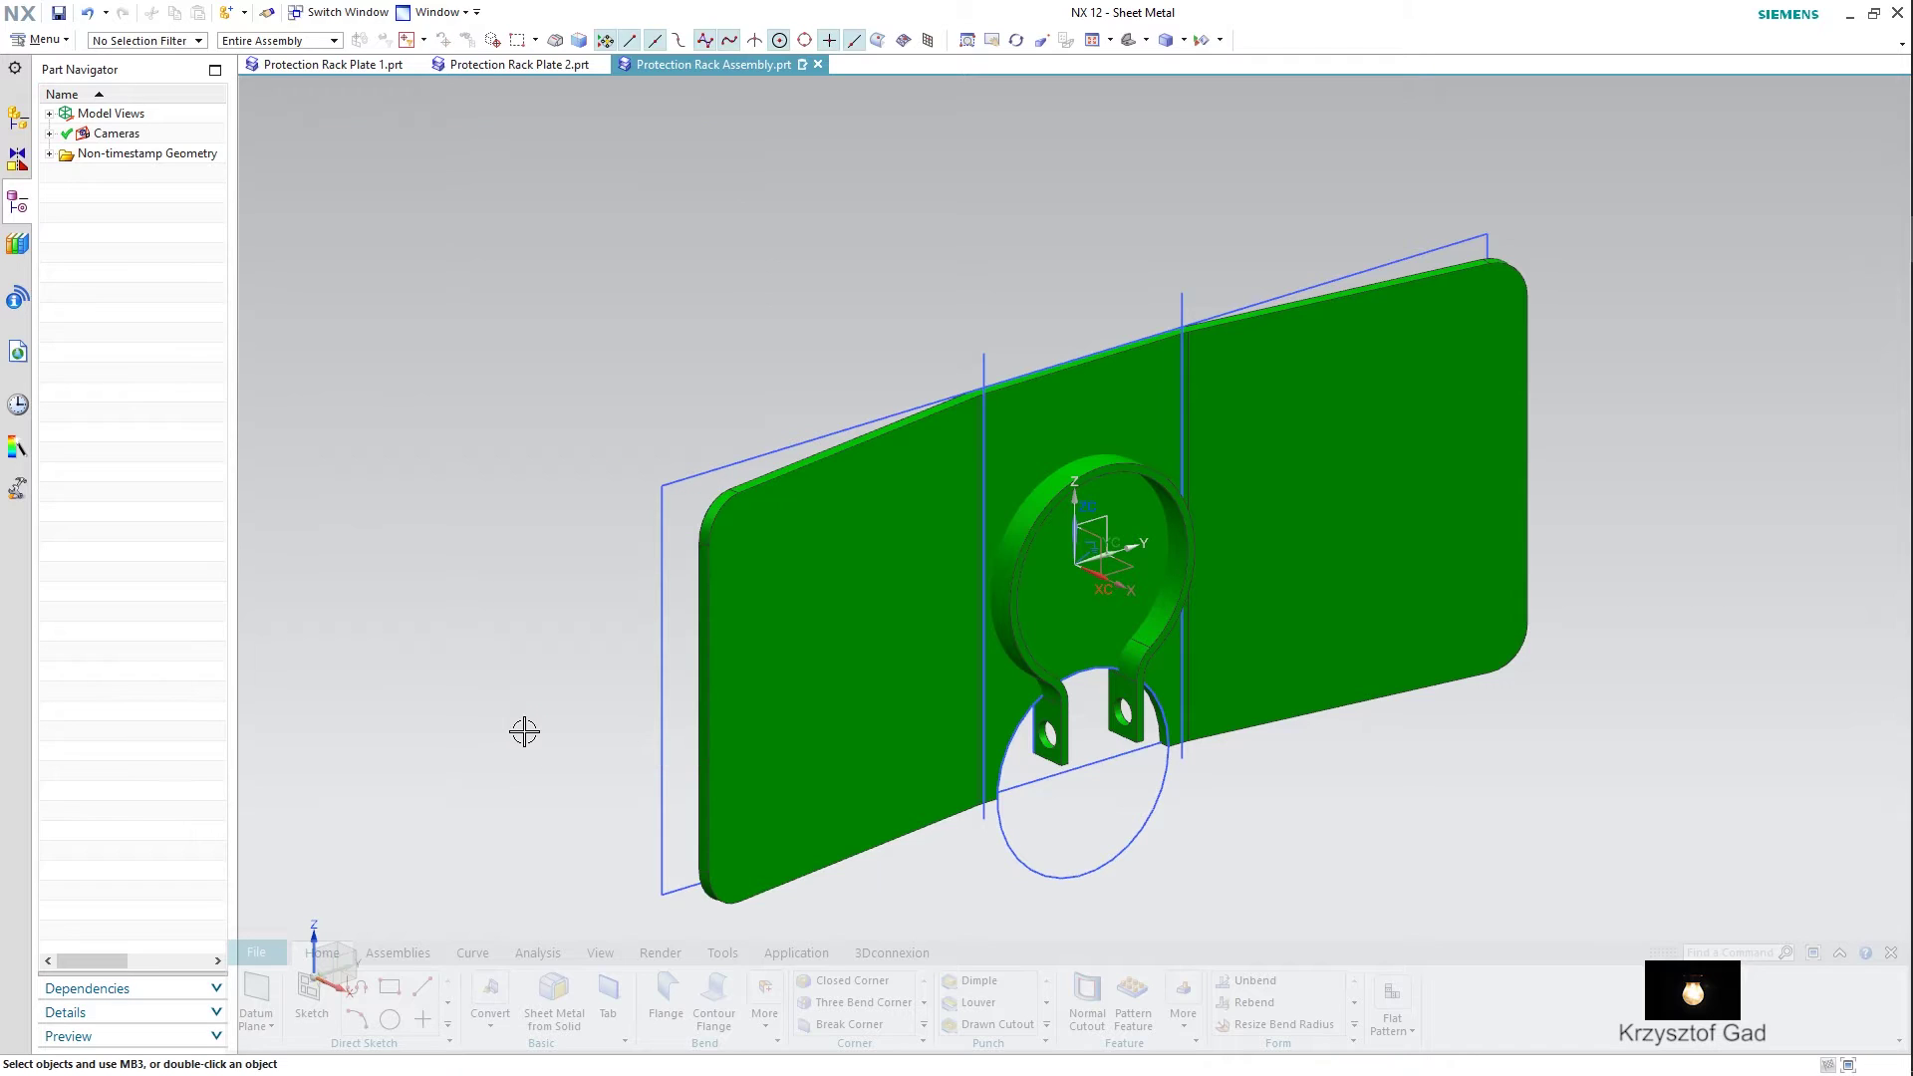
key(ctrl+w)
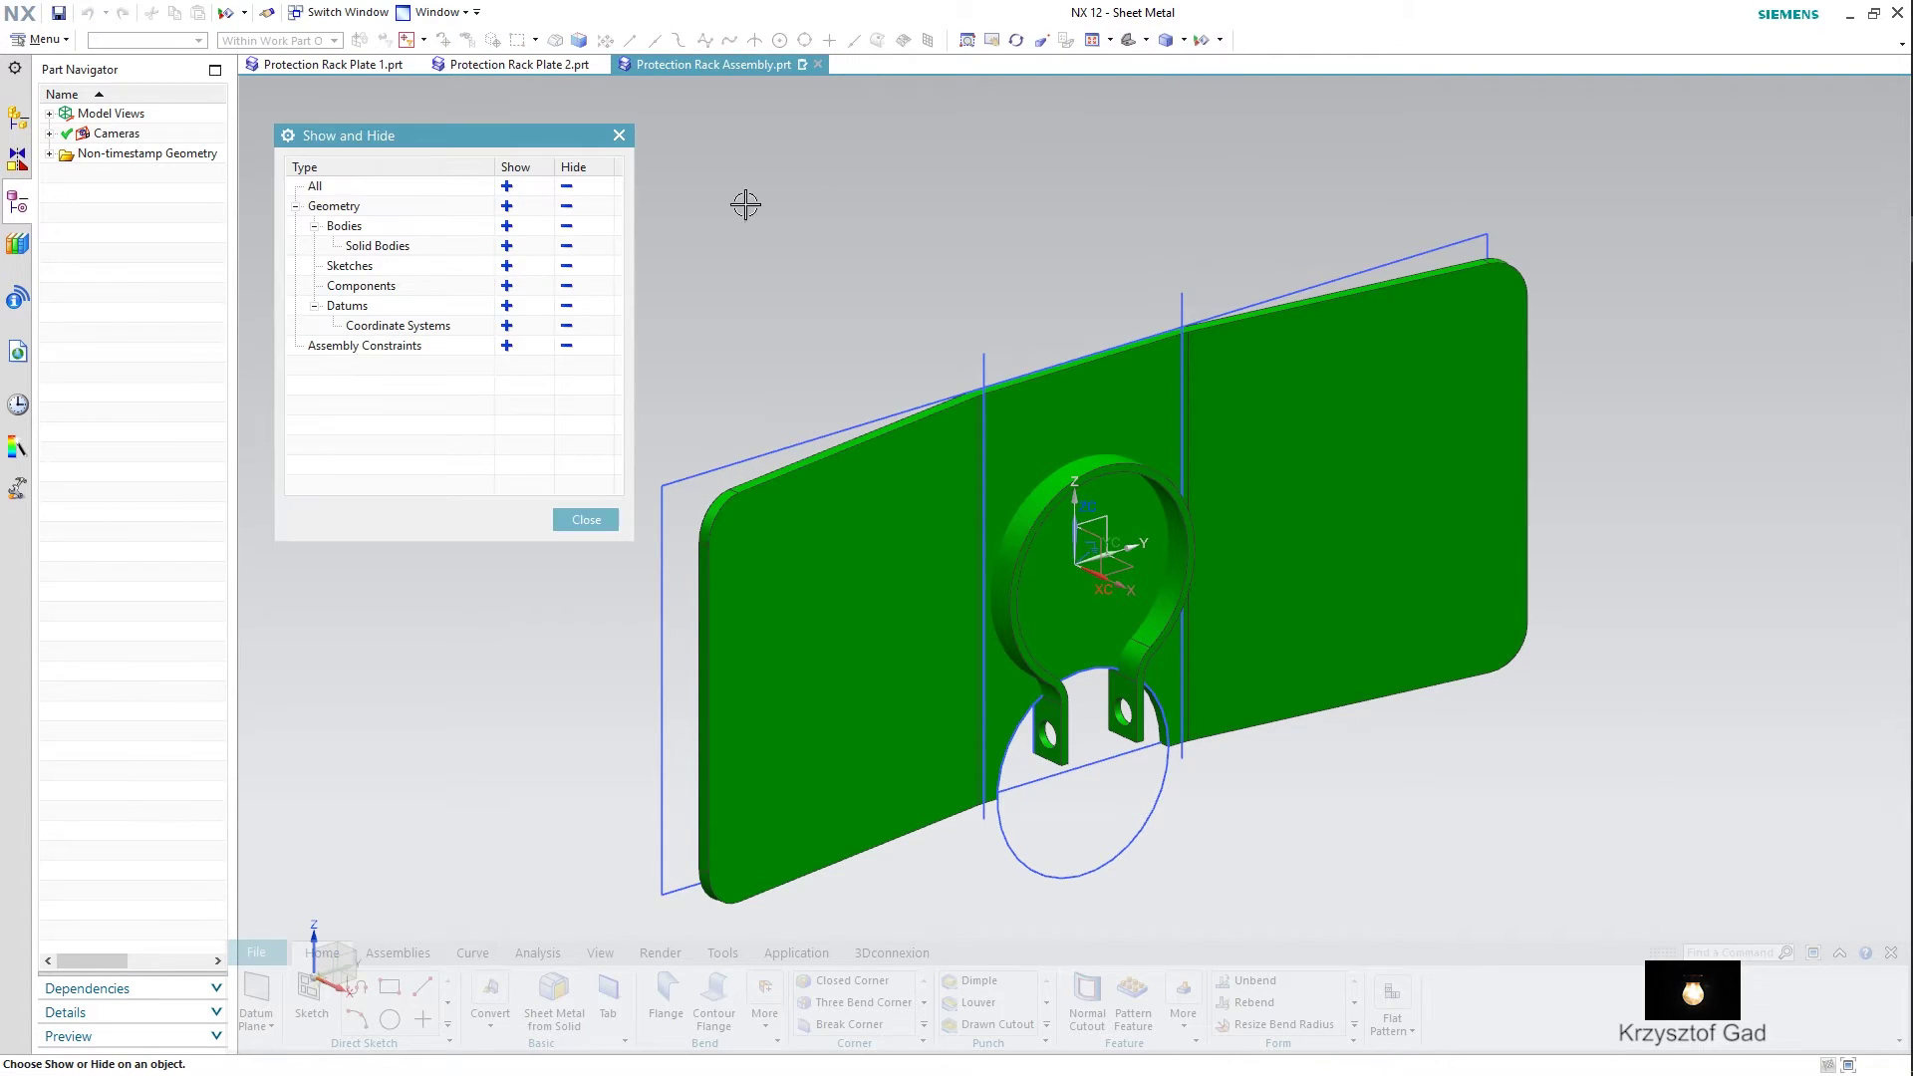
click(566, 266)
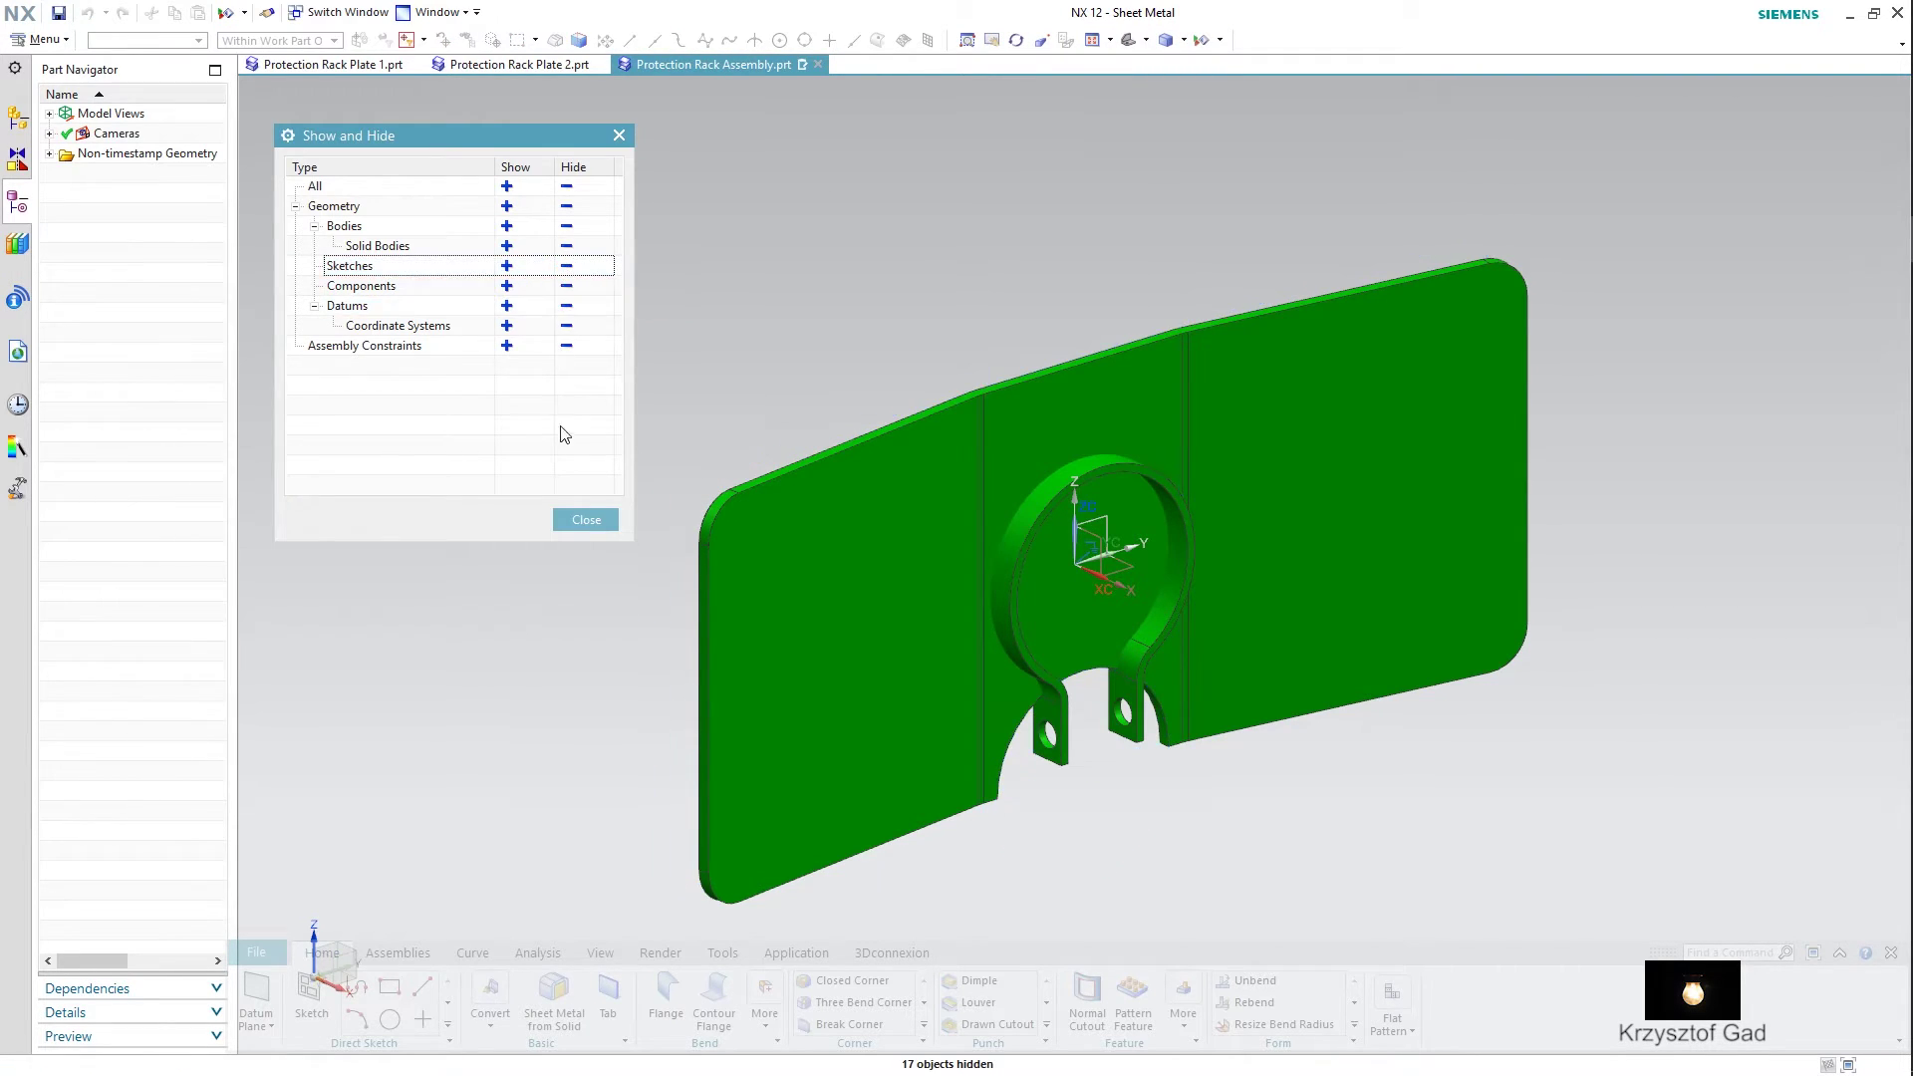
click(587, 520)
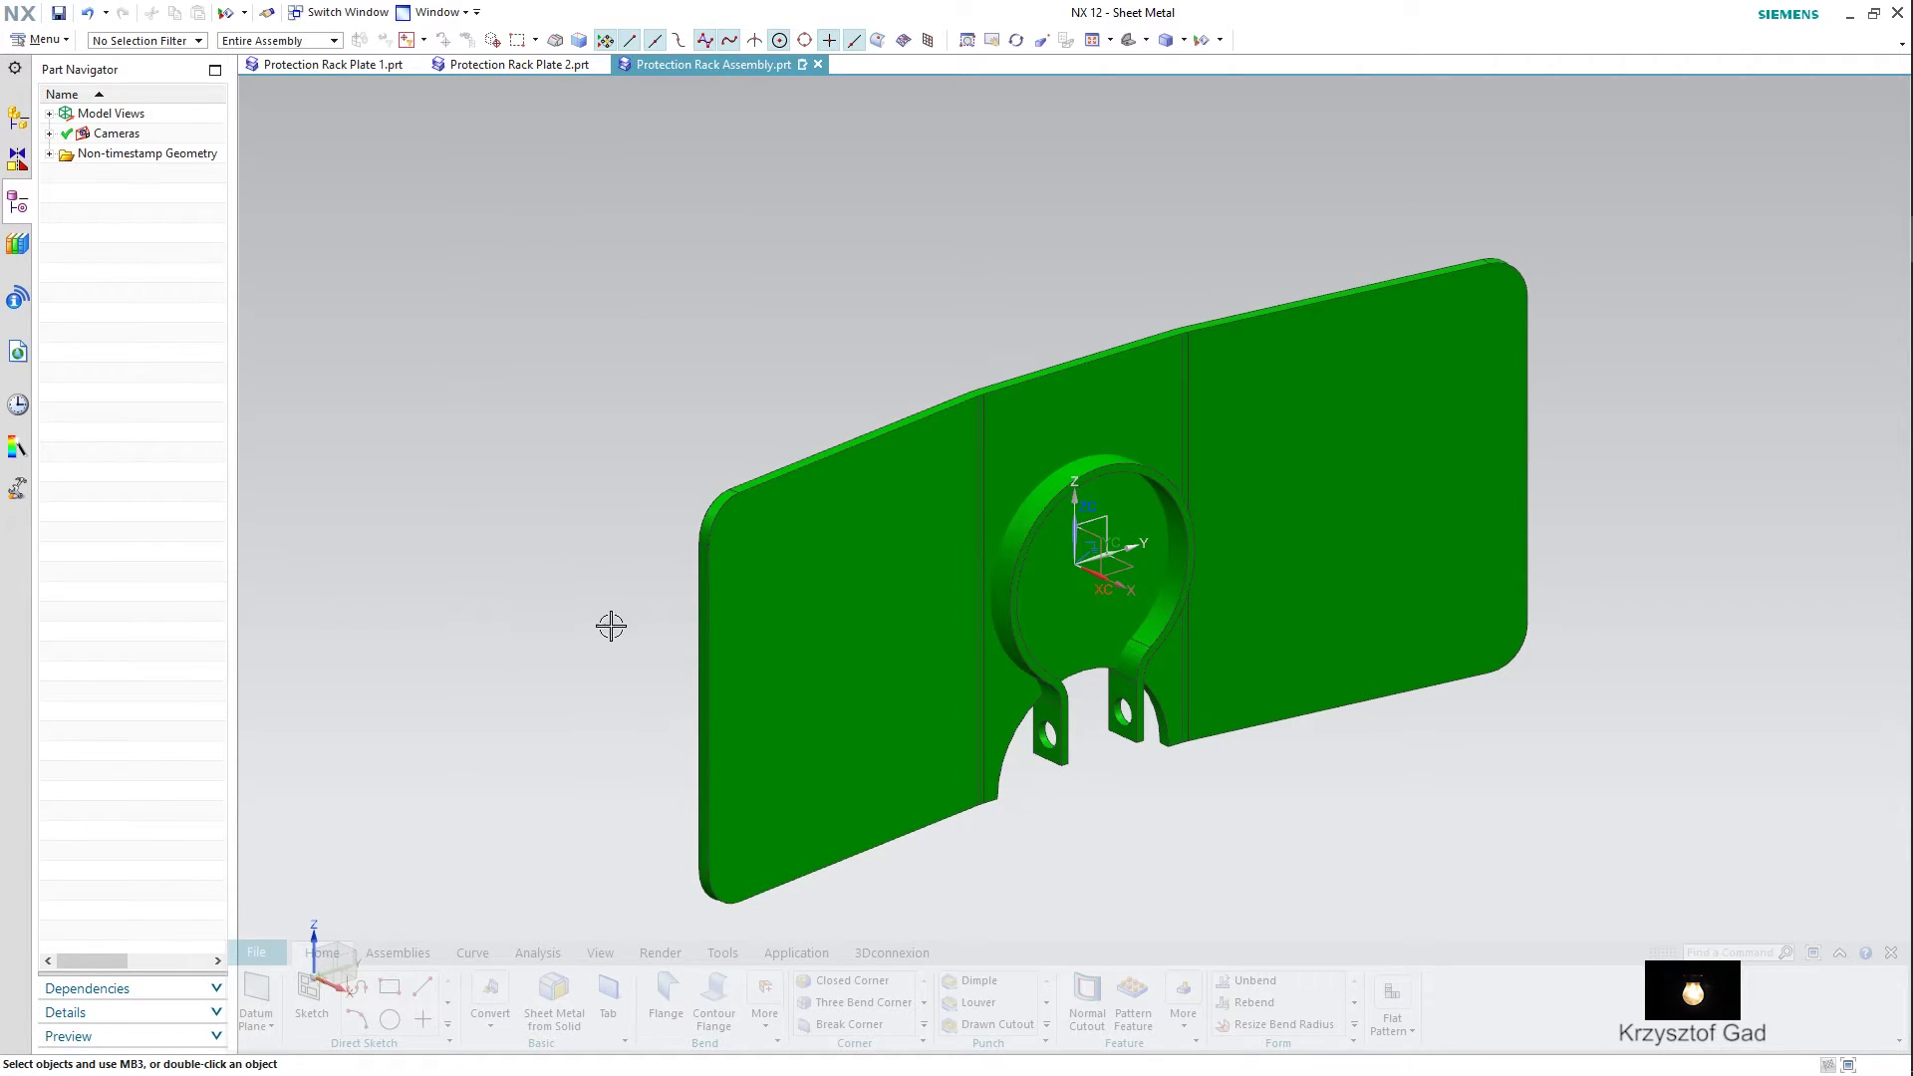
click(398, 954)
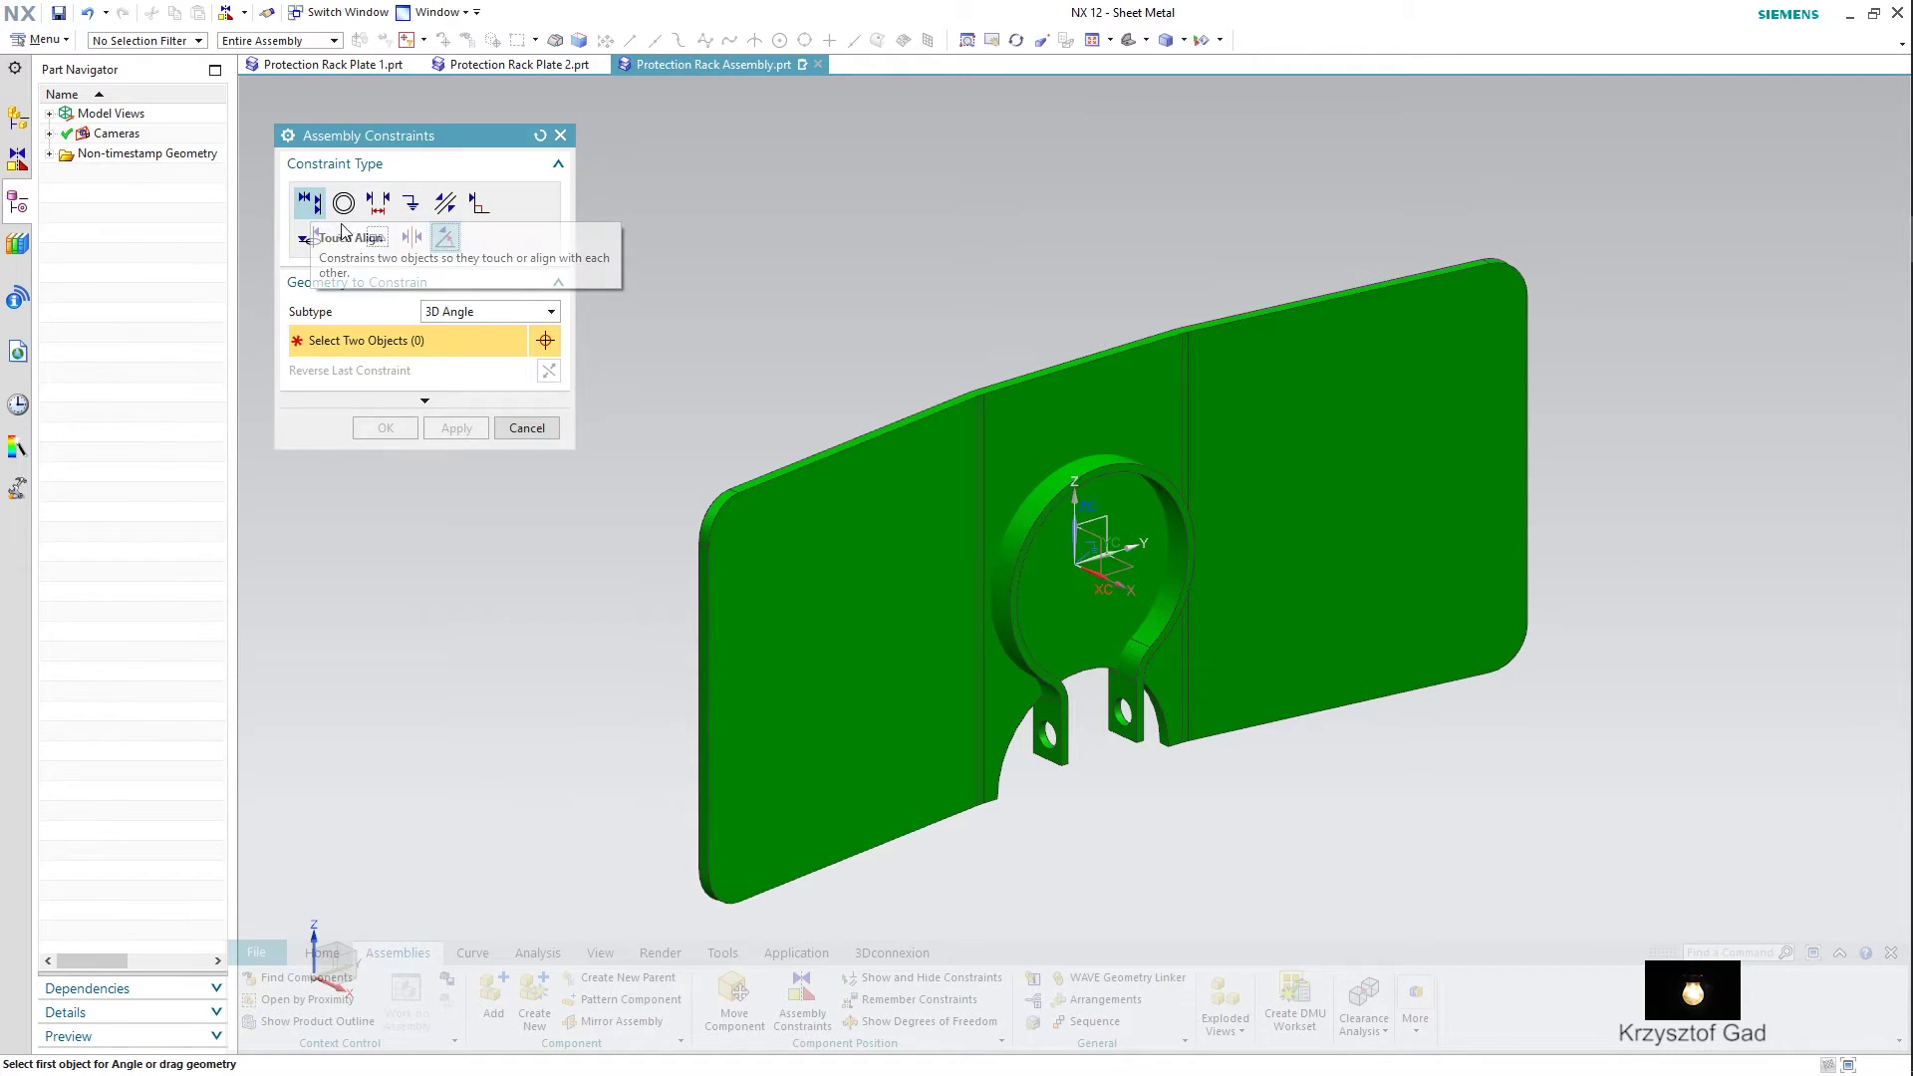
- Apply a Touch constraint between a clamp leg face and the plate face
click(311, 211)
click(474, 314)
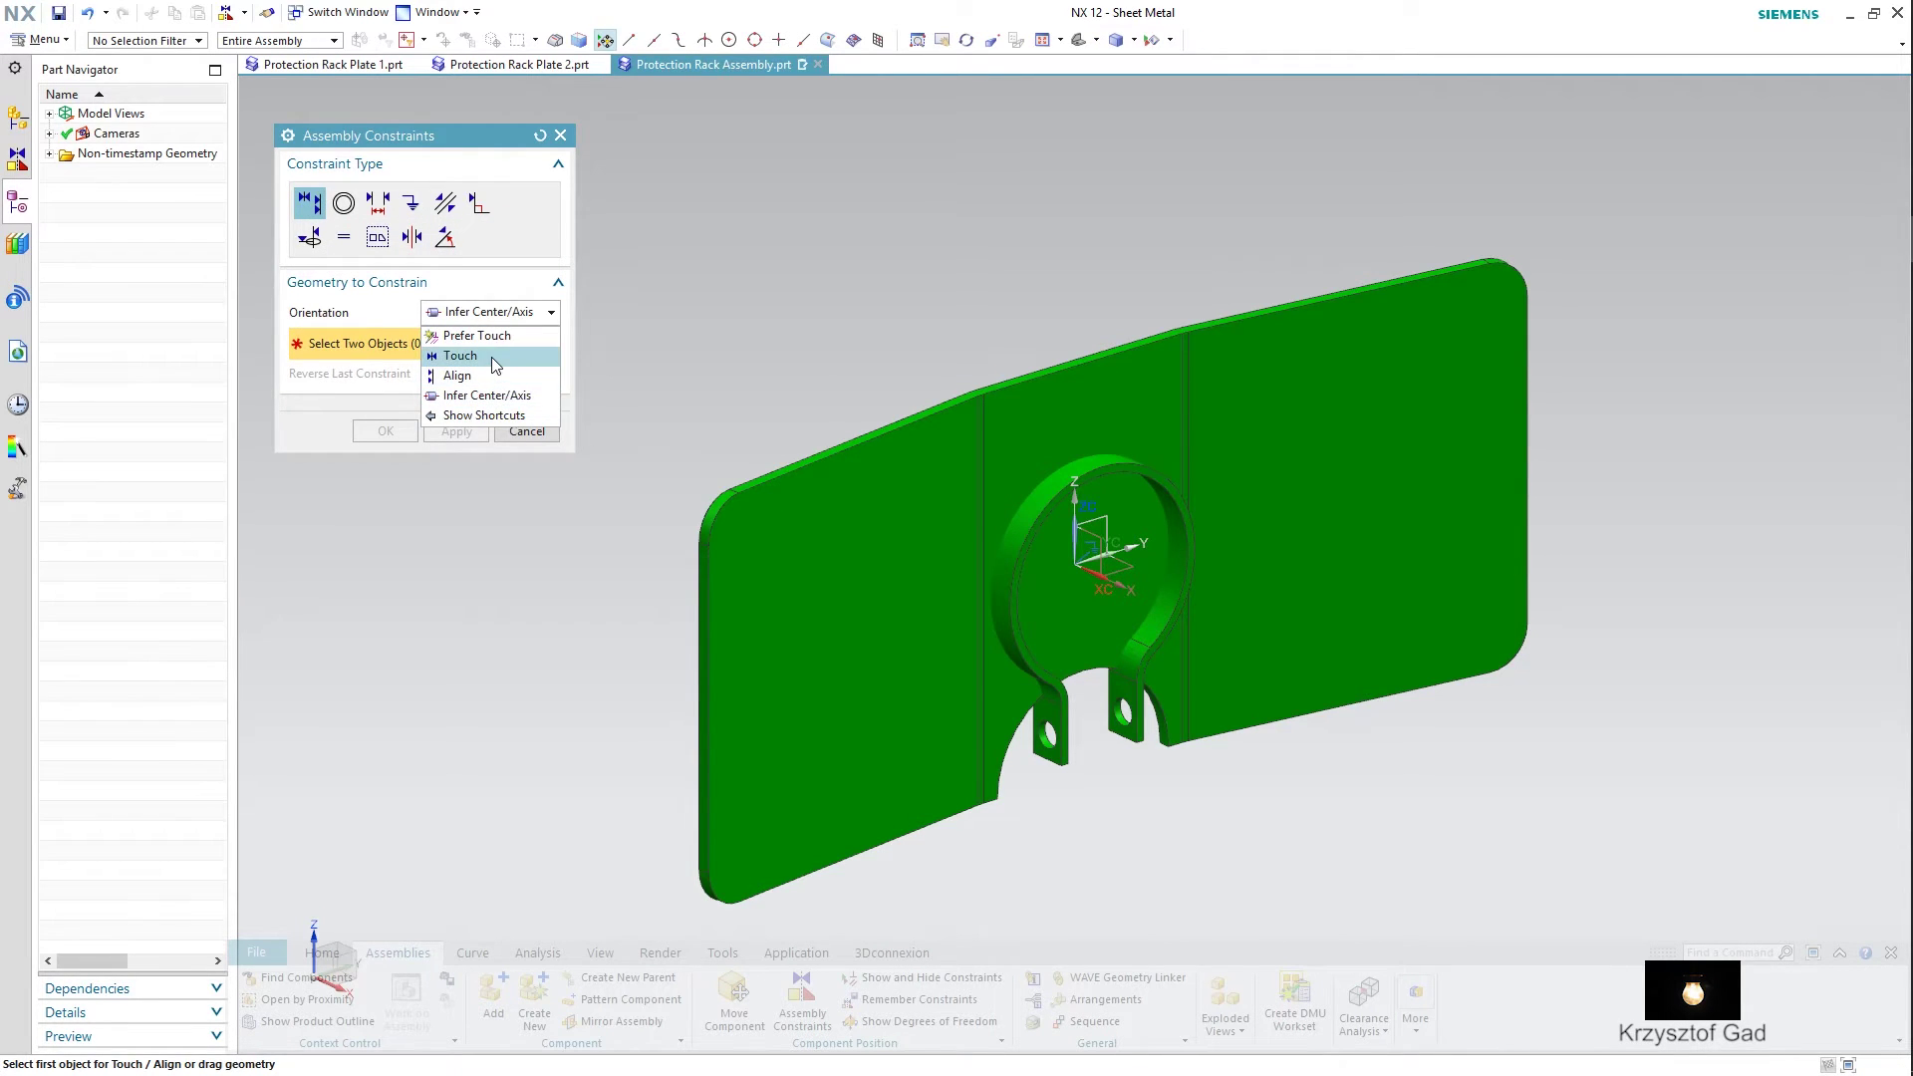
click(495, 356)
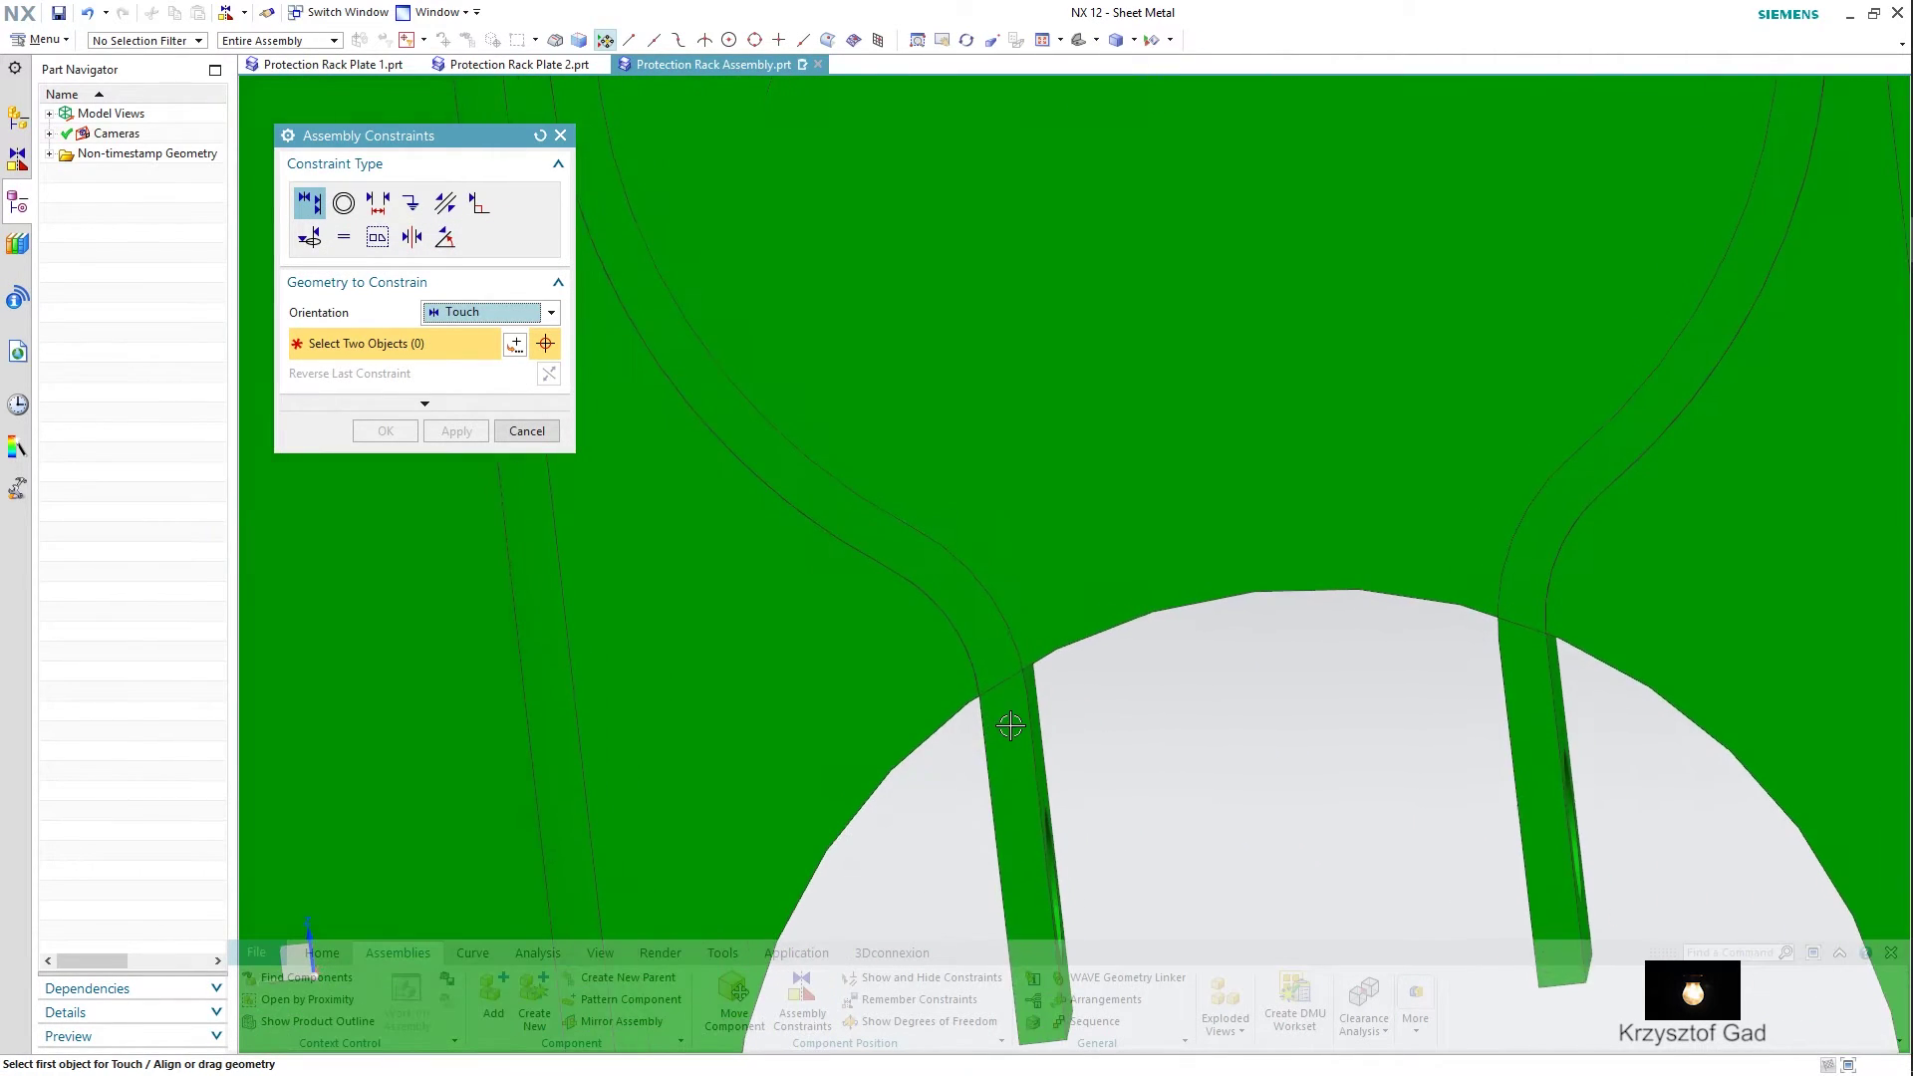
click(1011, 726)
scroll(866, 674, down, 3)
scroll(917, 667, down, 2)
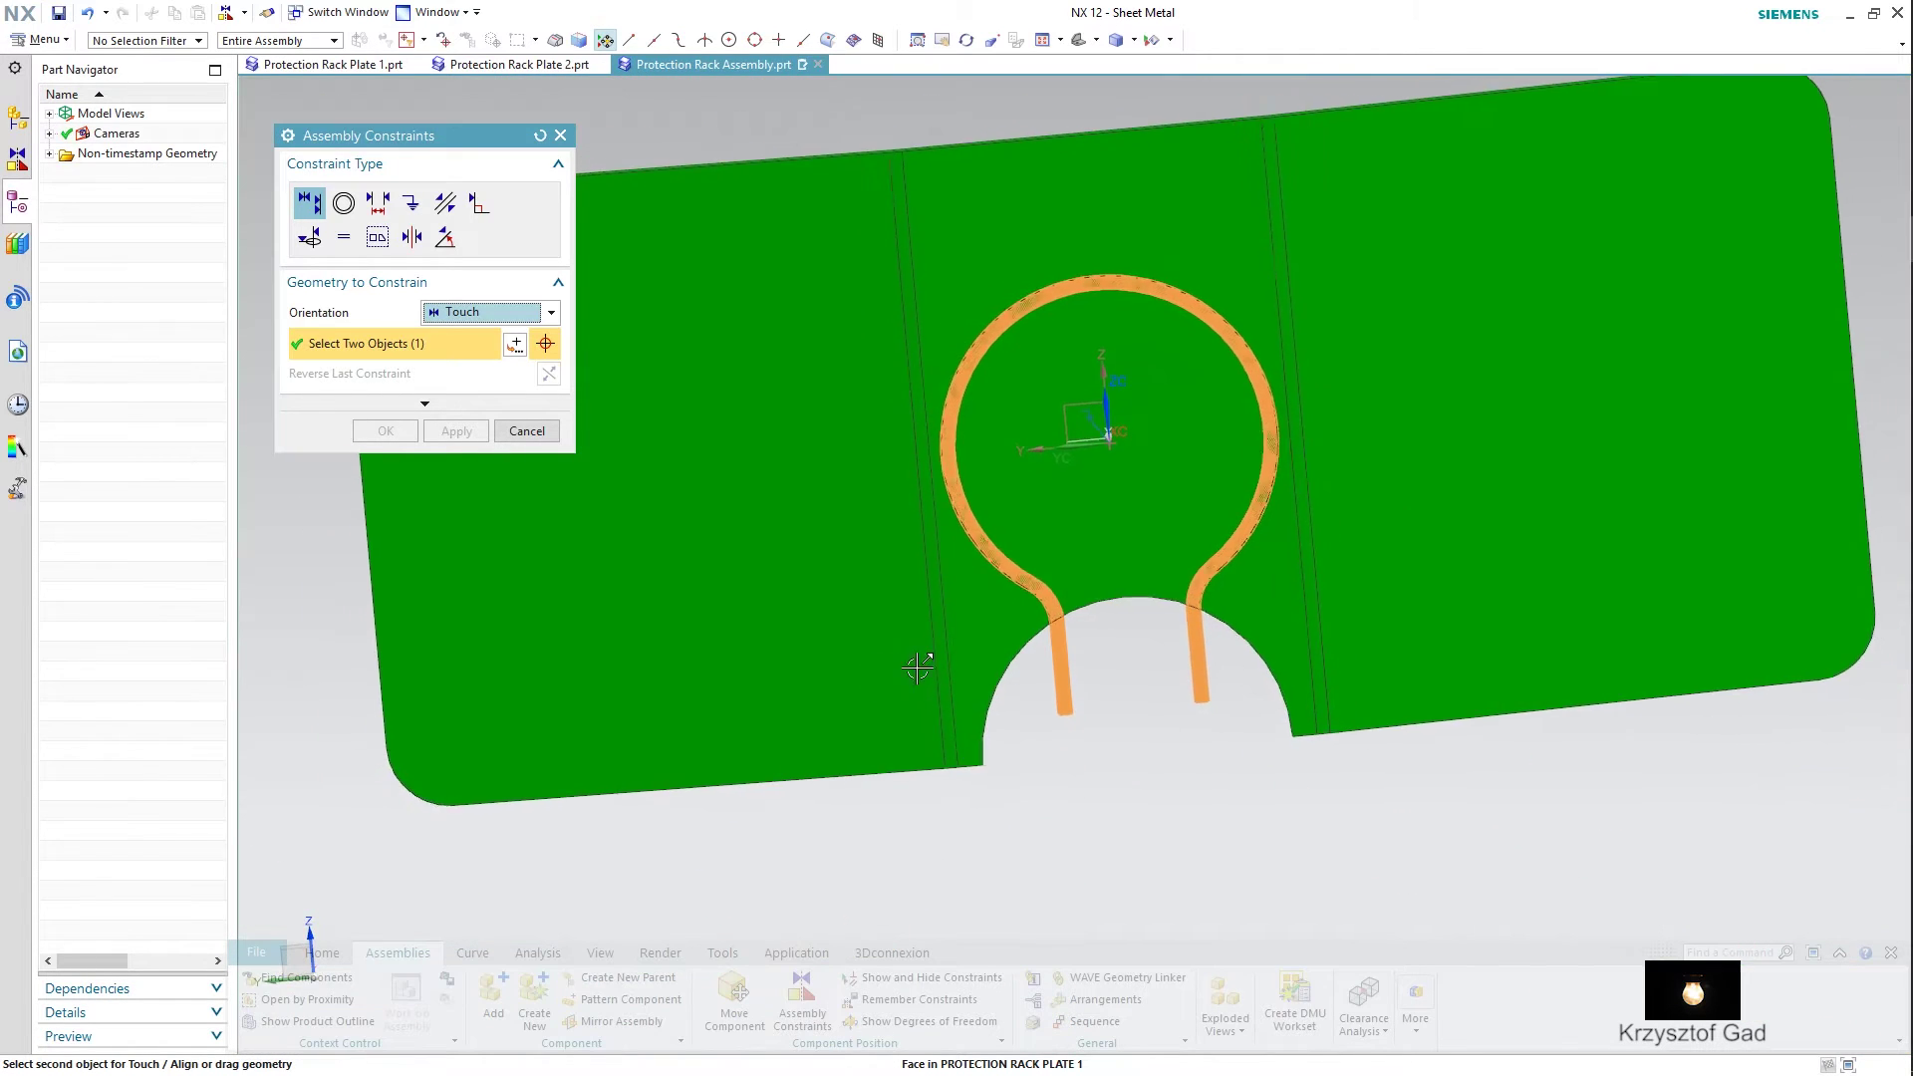
scroll(918, 667, down, 1)
click(1071, 507)
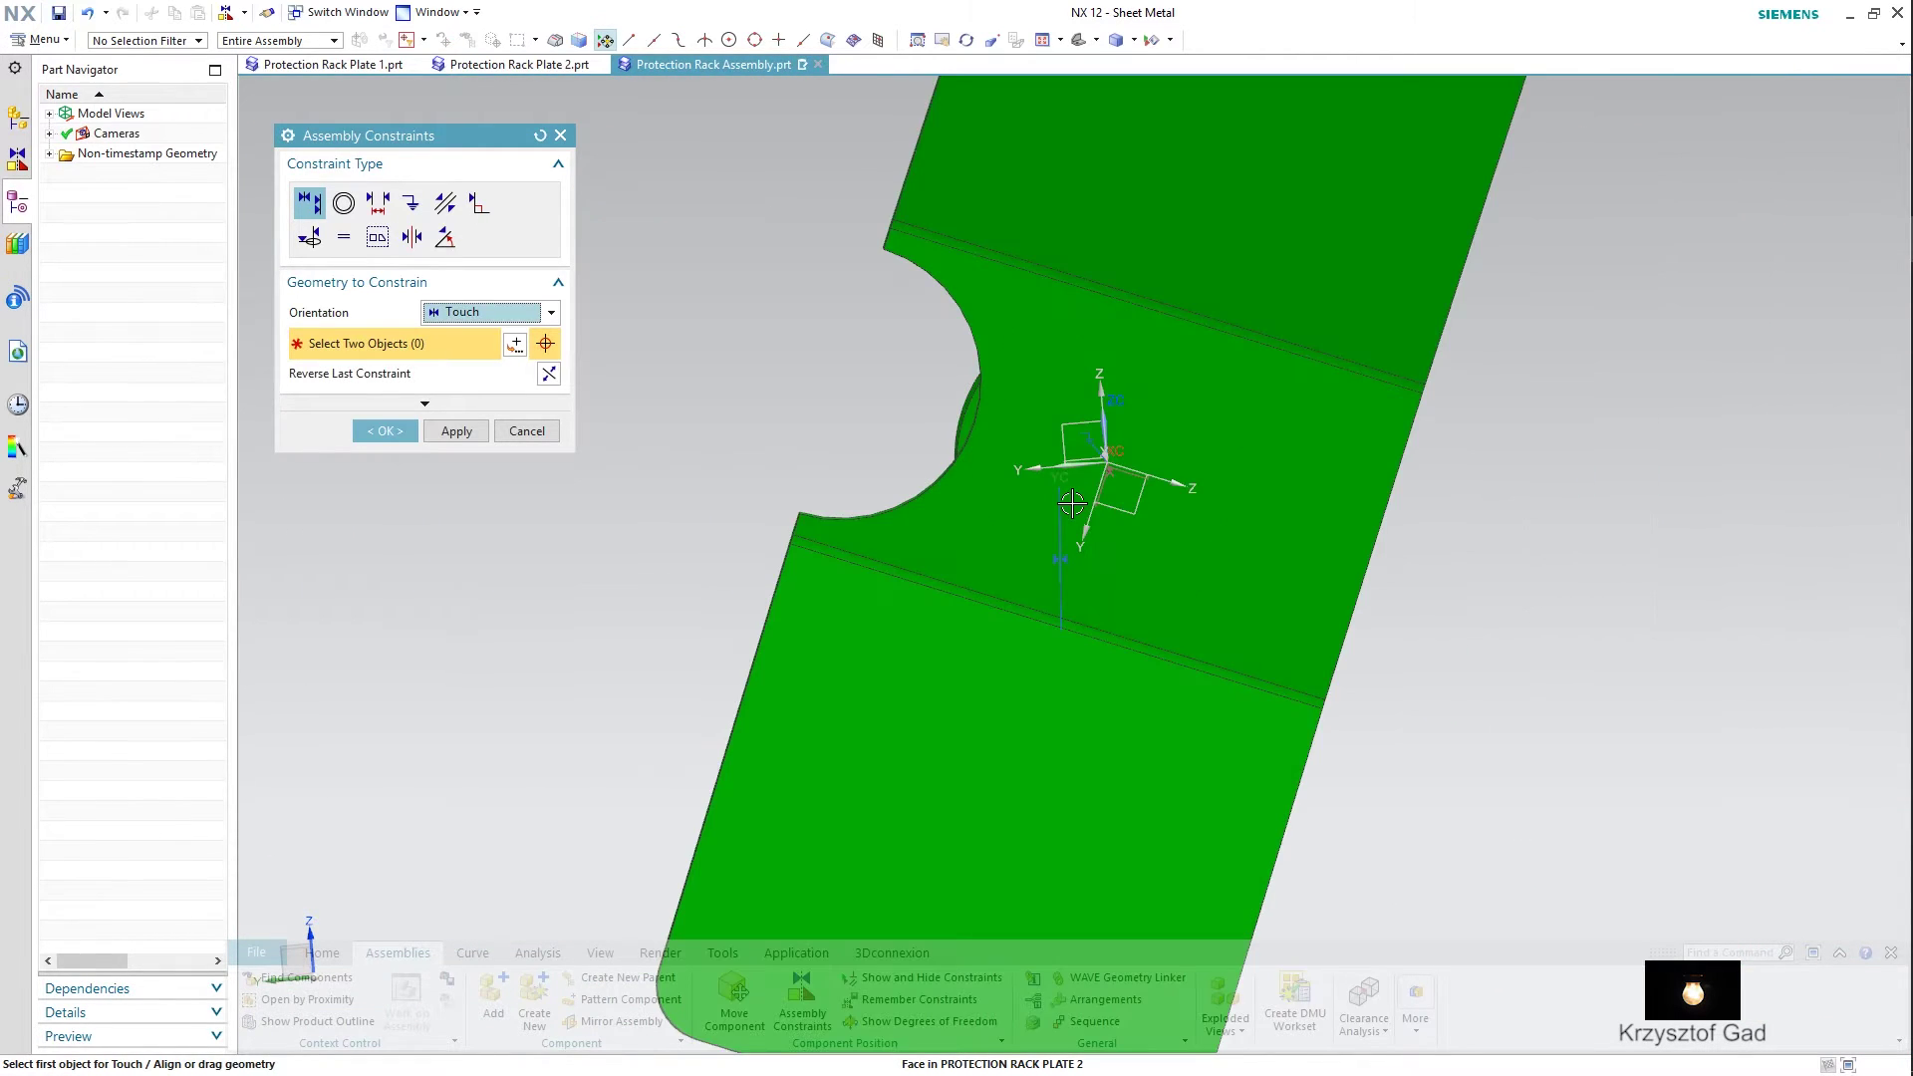
middle_drag(1075, 505, 1106, 468)
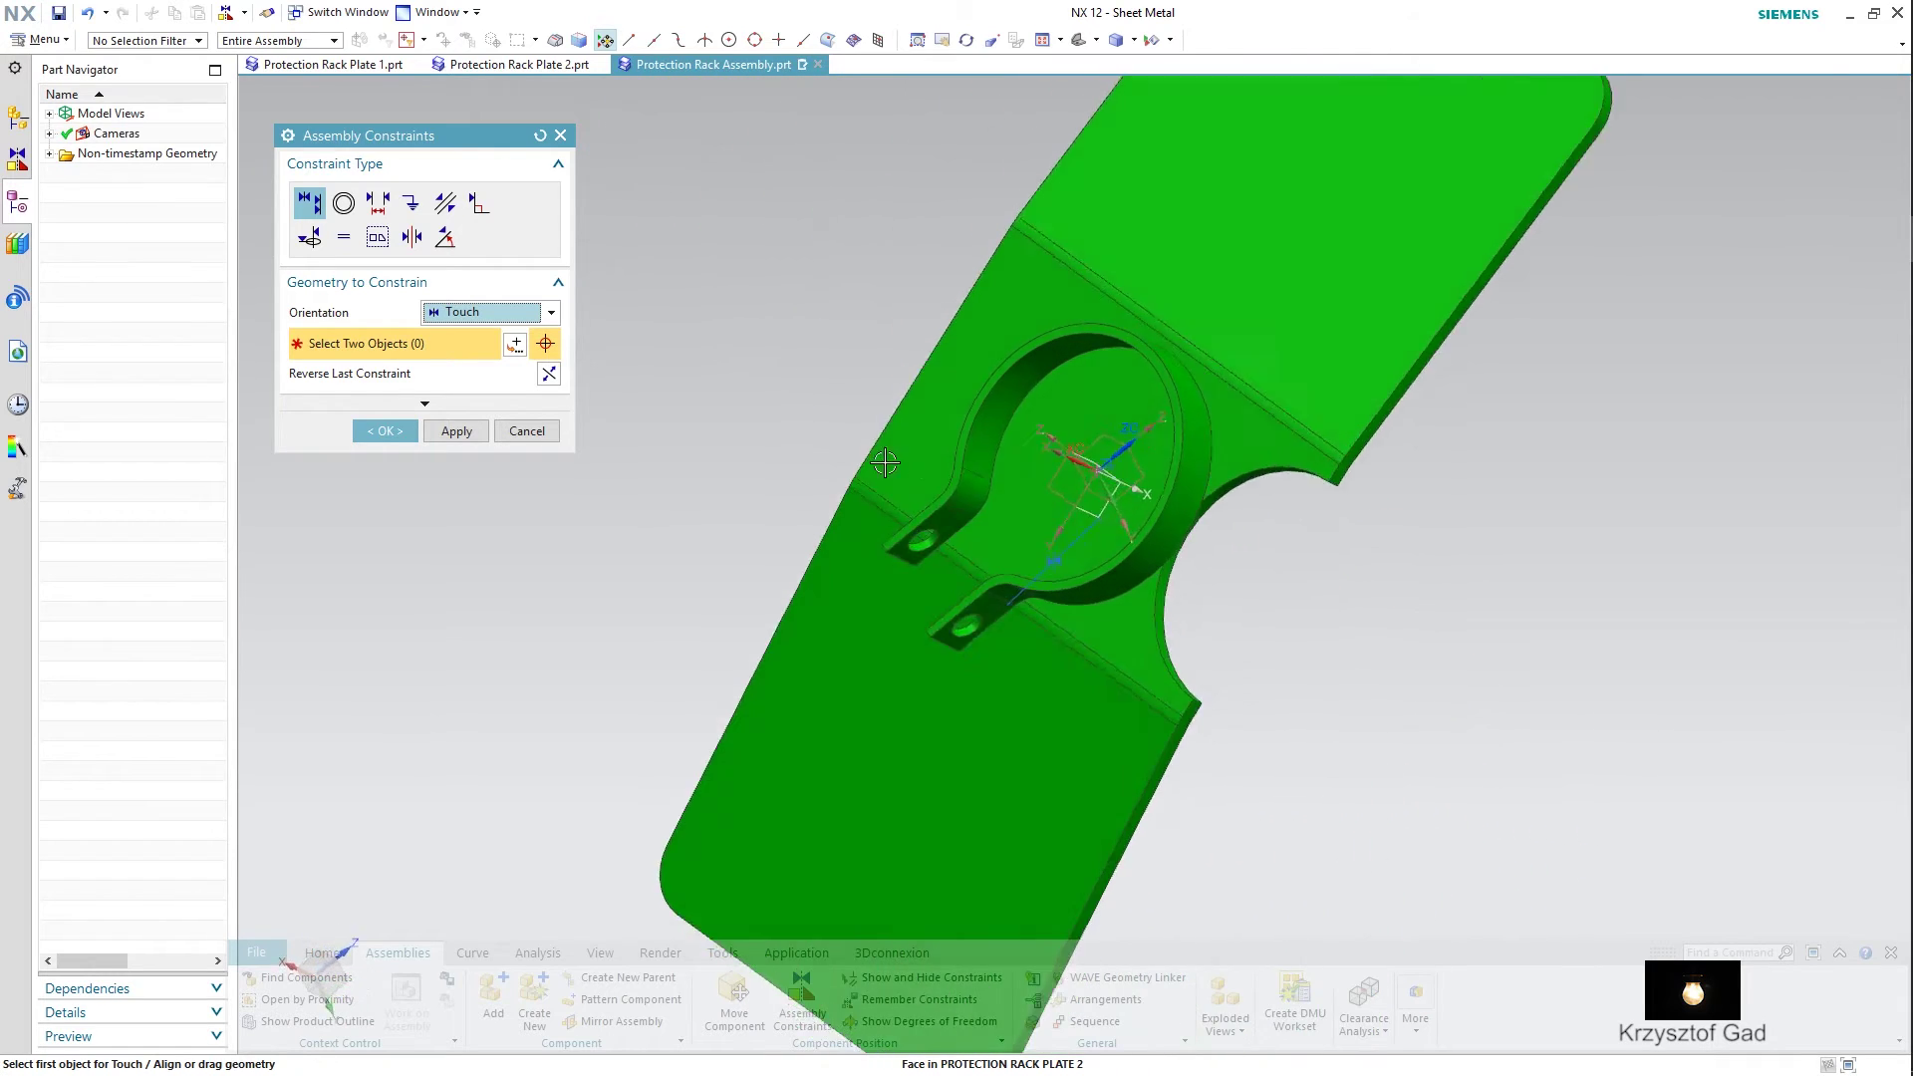
click(457, 430)
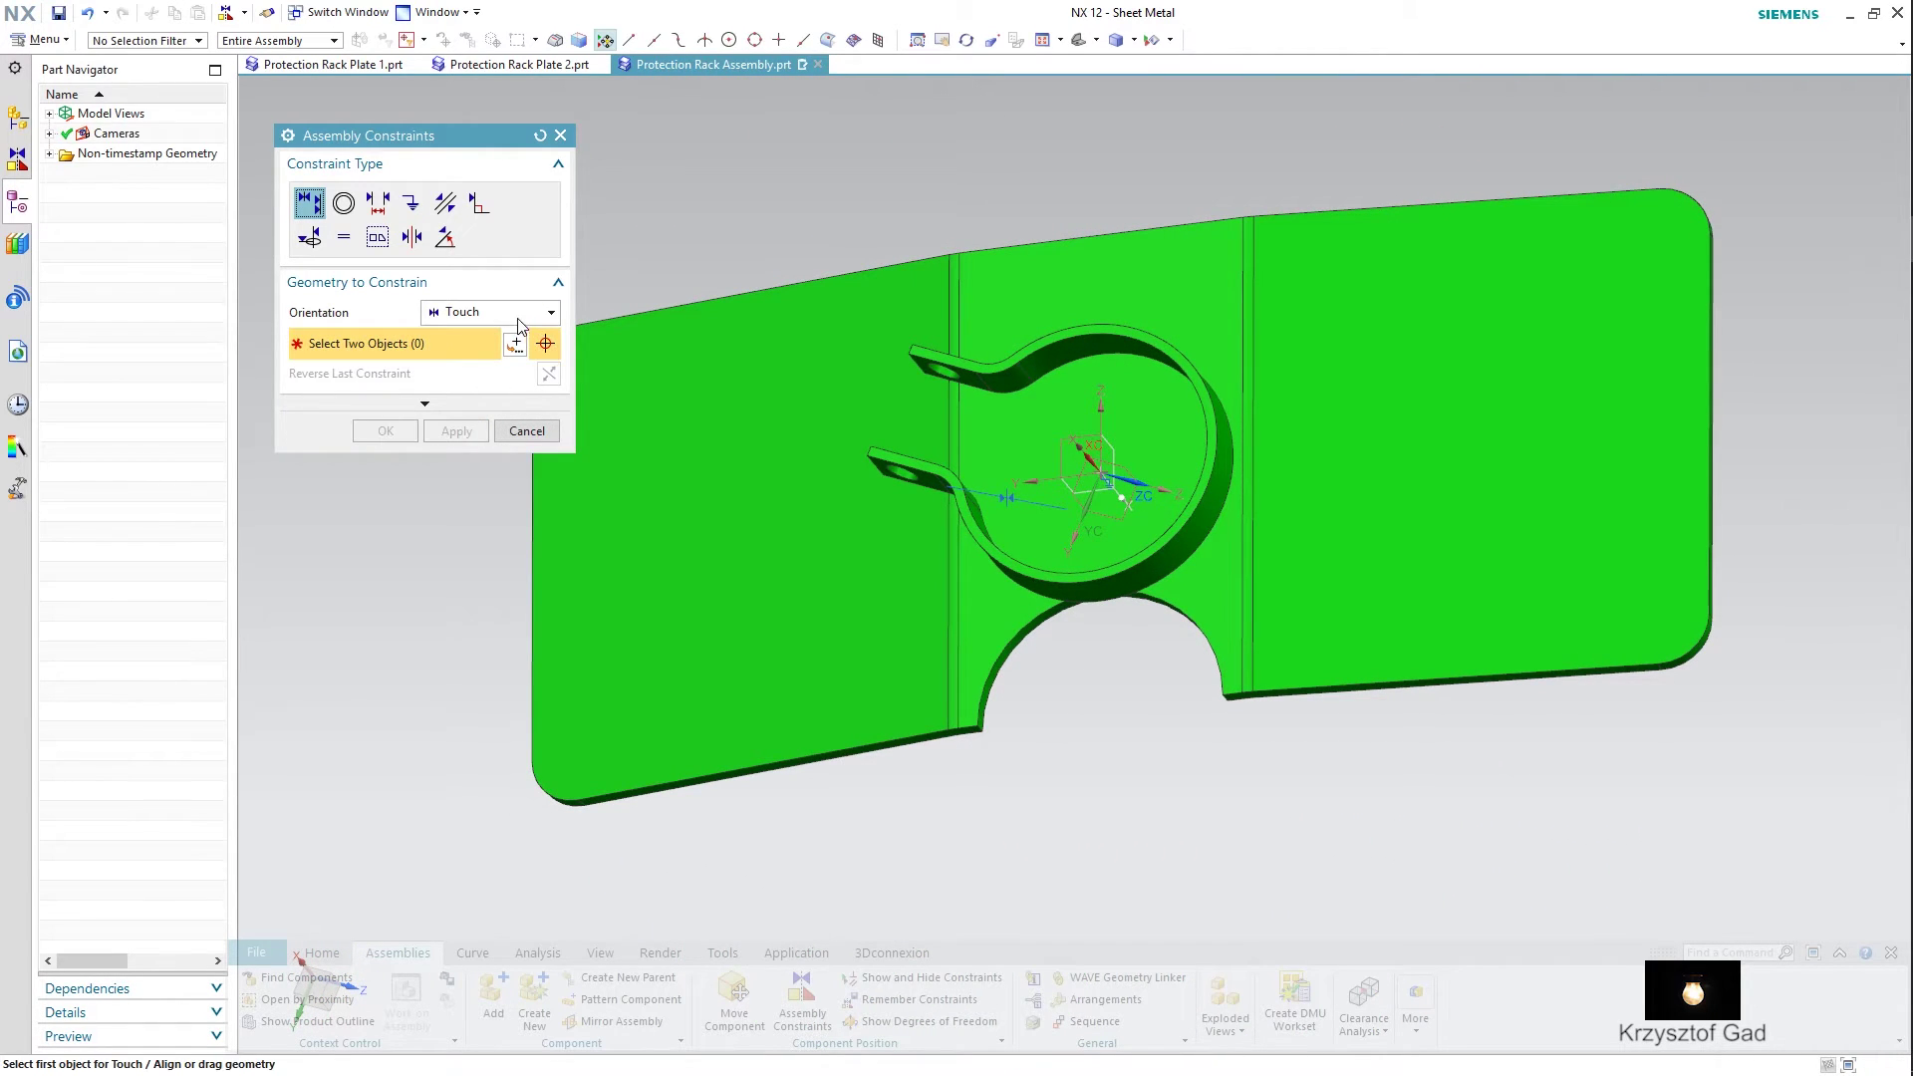
- Centre the clamp ring's inner face on the plate cutout using Infer Center/Axis
click(520, 313)
click(510, 398)
middle_drag(726, 415, 1116, 419)
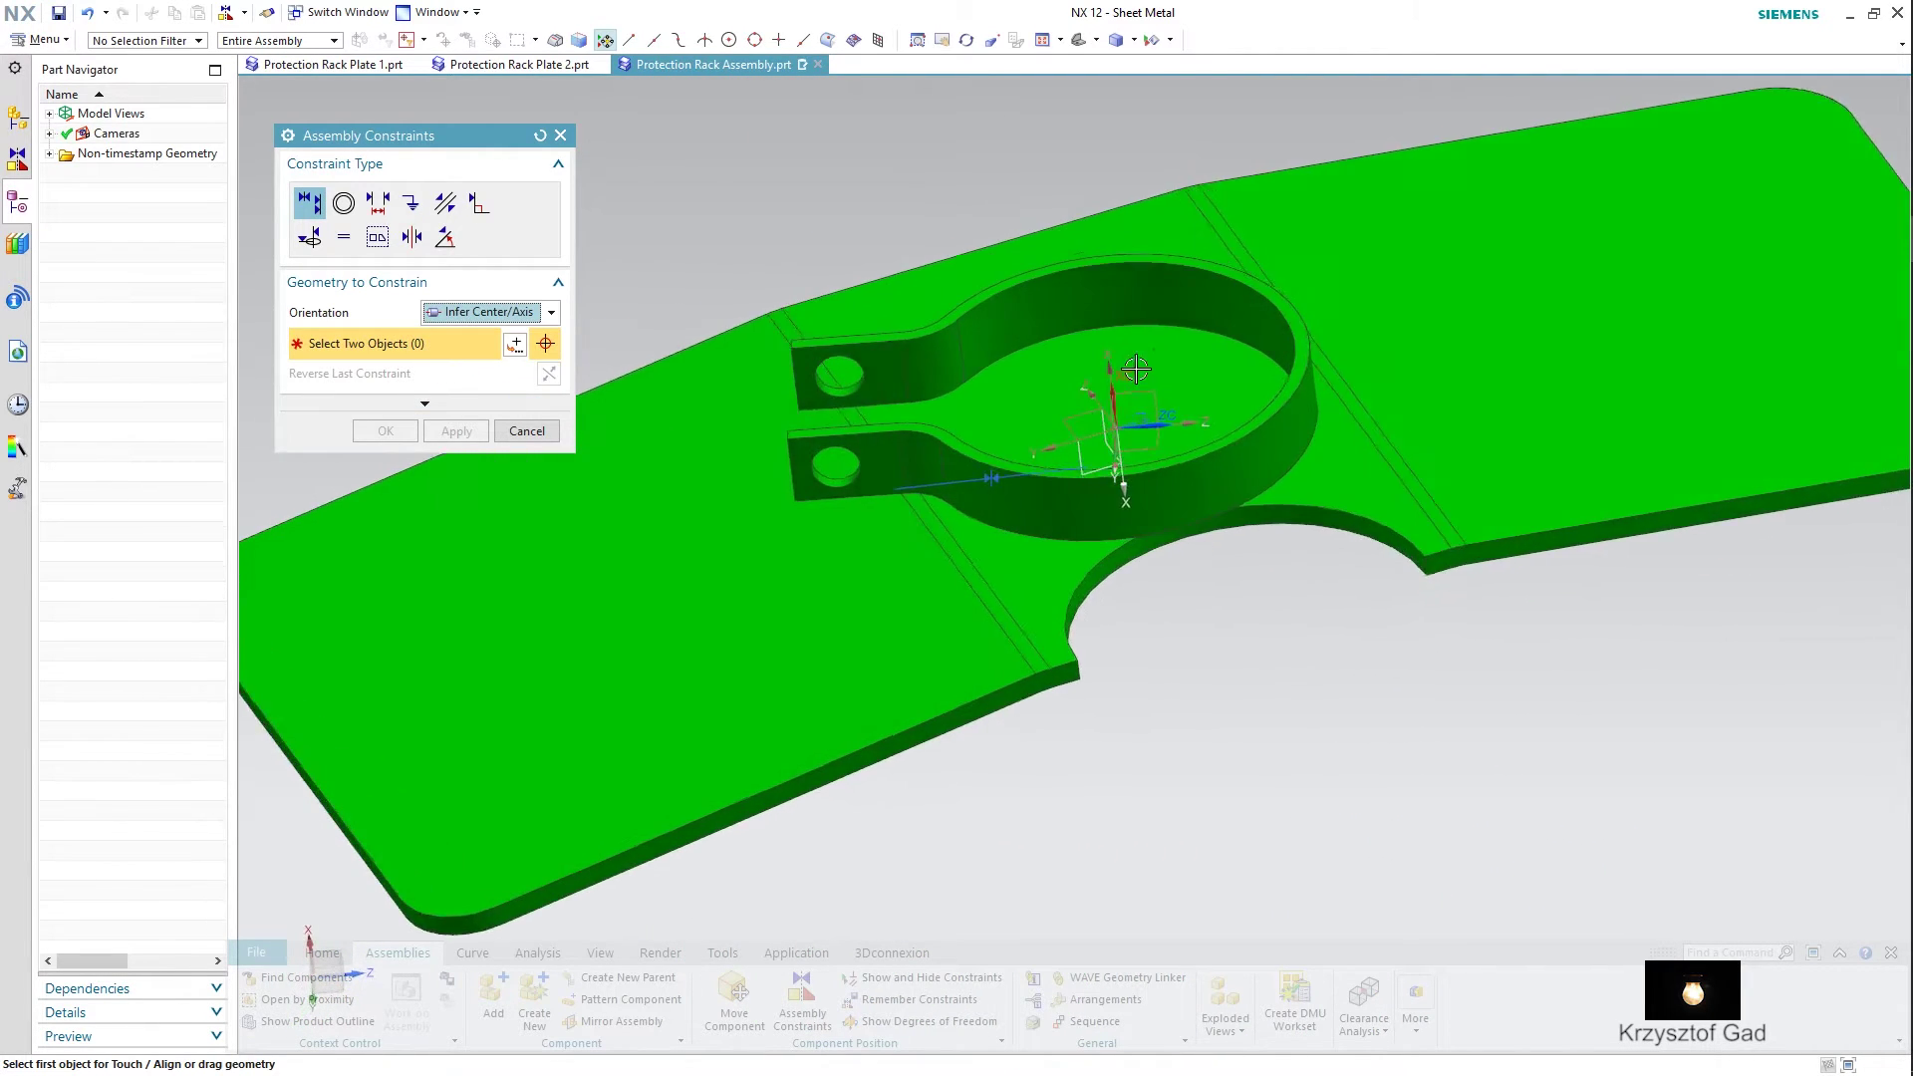
click(1199, 290)
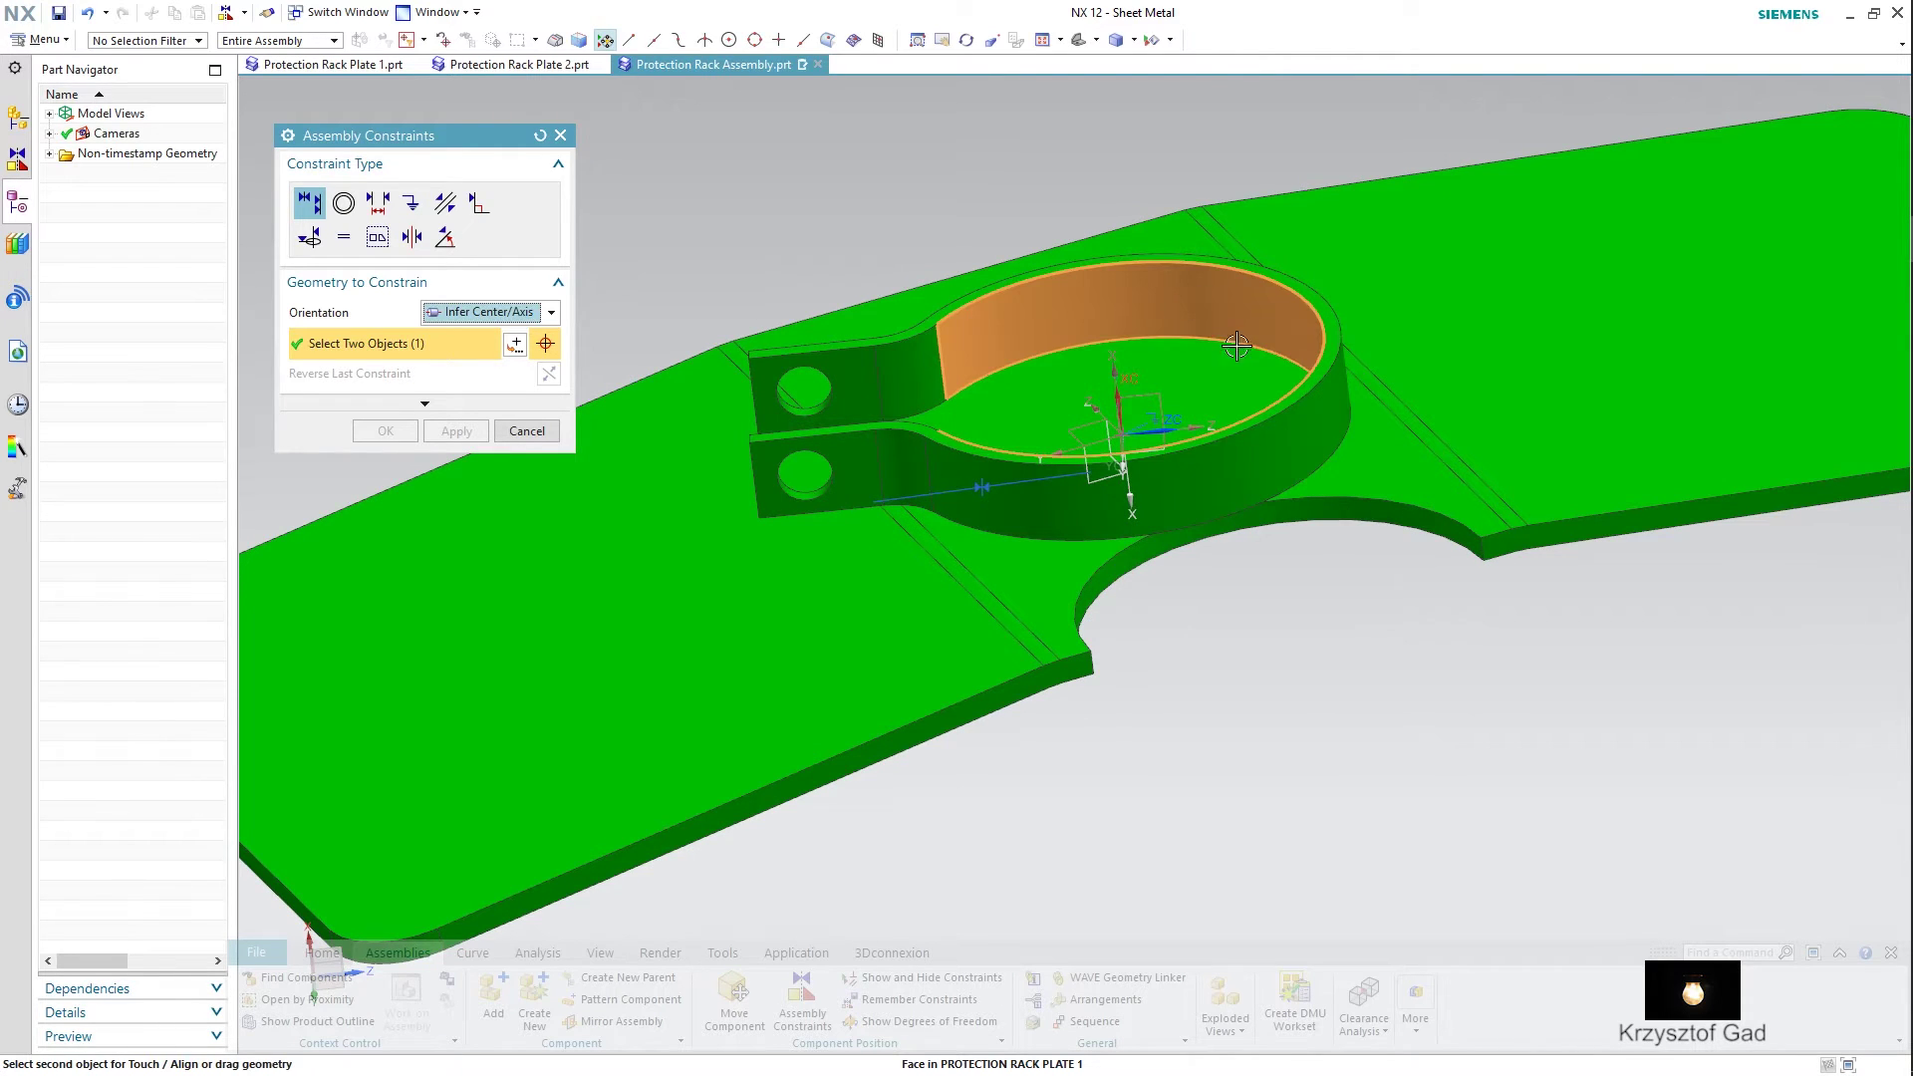
click(1375, 510)
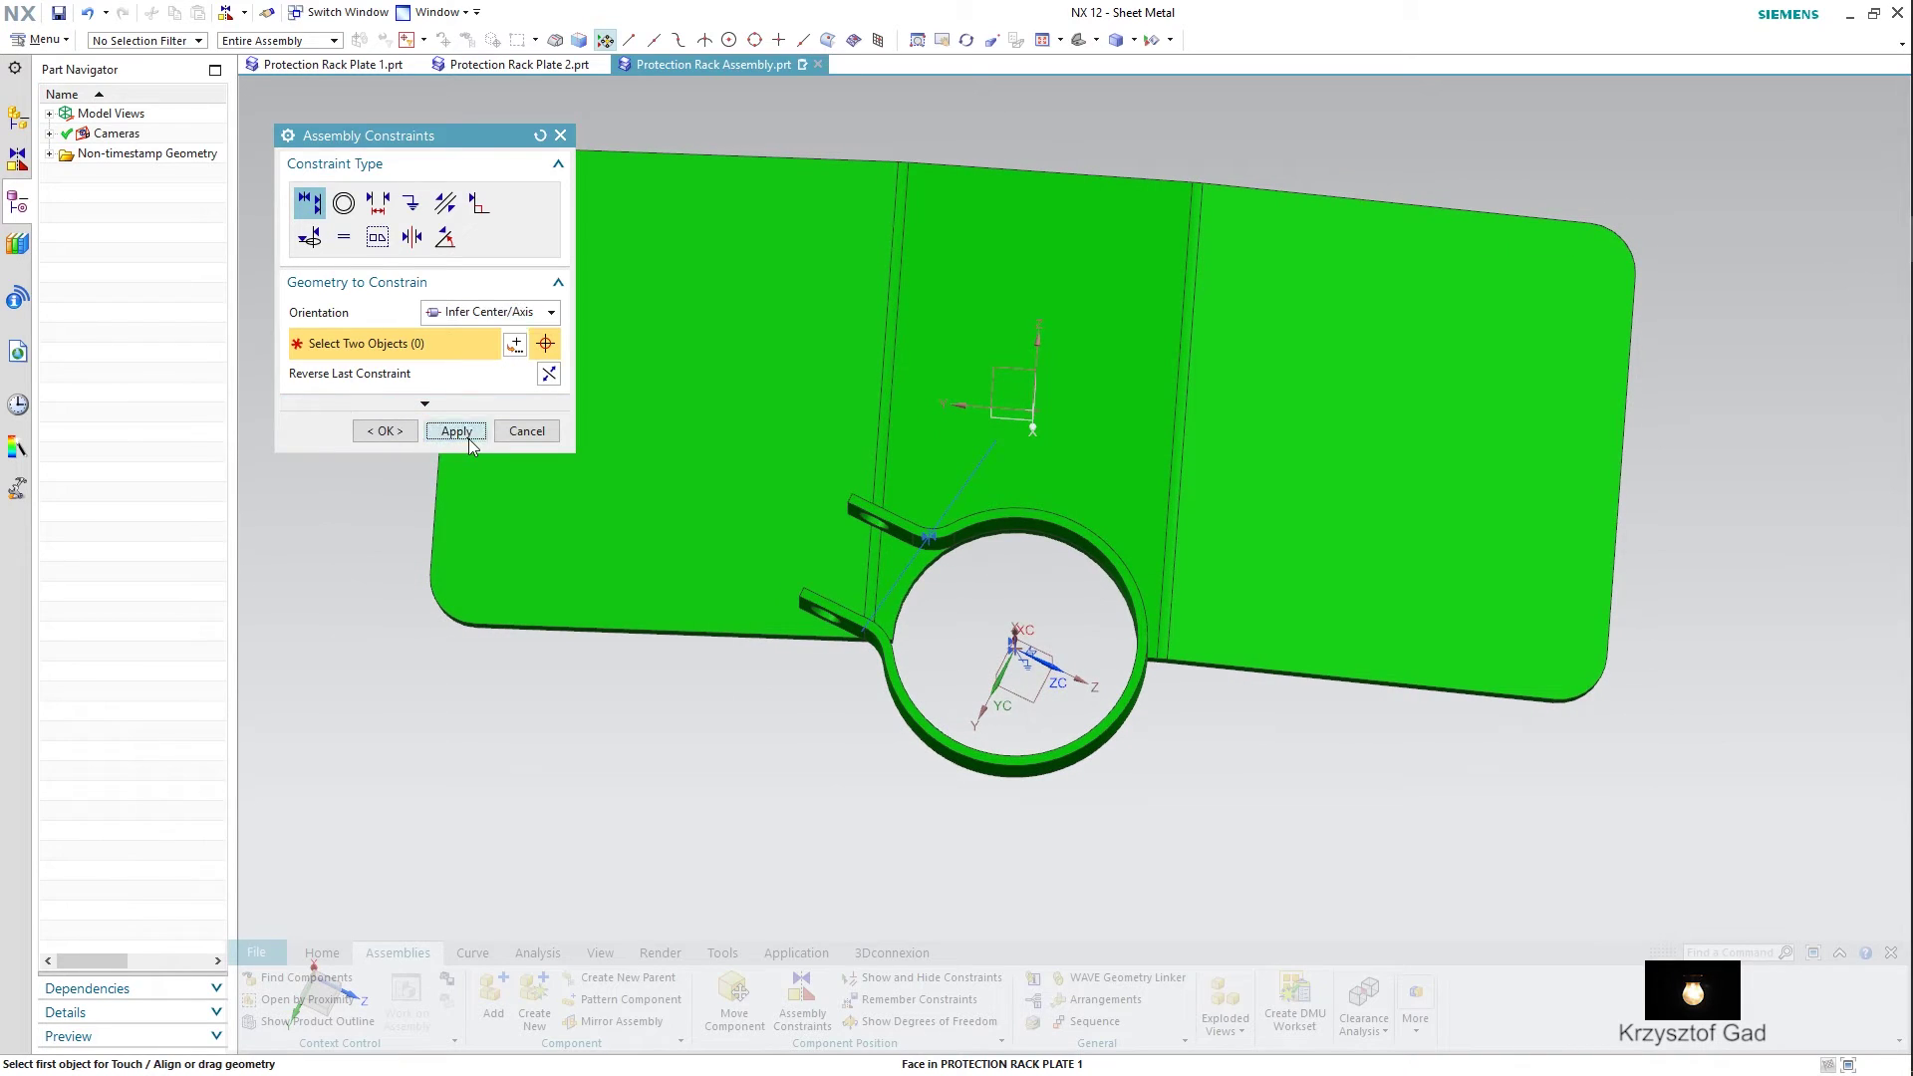
- Add a 0° Angle constraint between a clamp tab face and the plate face
click(444, 239)
mouse_move(739, 325)
middle_down()
mouse_move(1025, 496)
mouse_move(1055, 415)
mouse_move(1080, 440)
mouse_move(975, 353)
middle_up()
click(1076, 443)
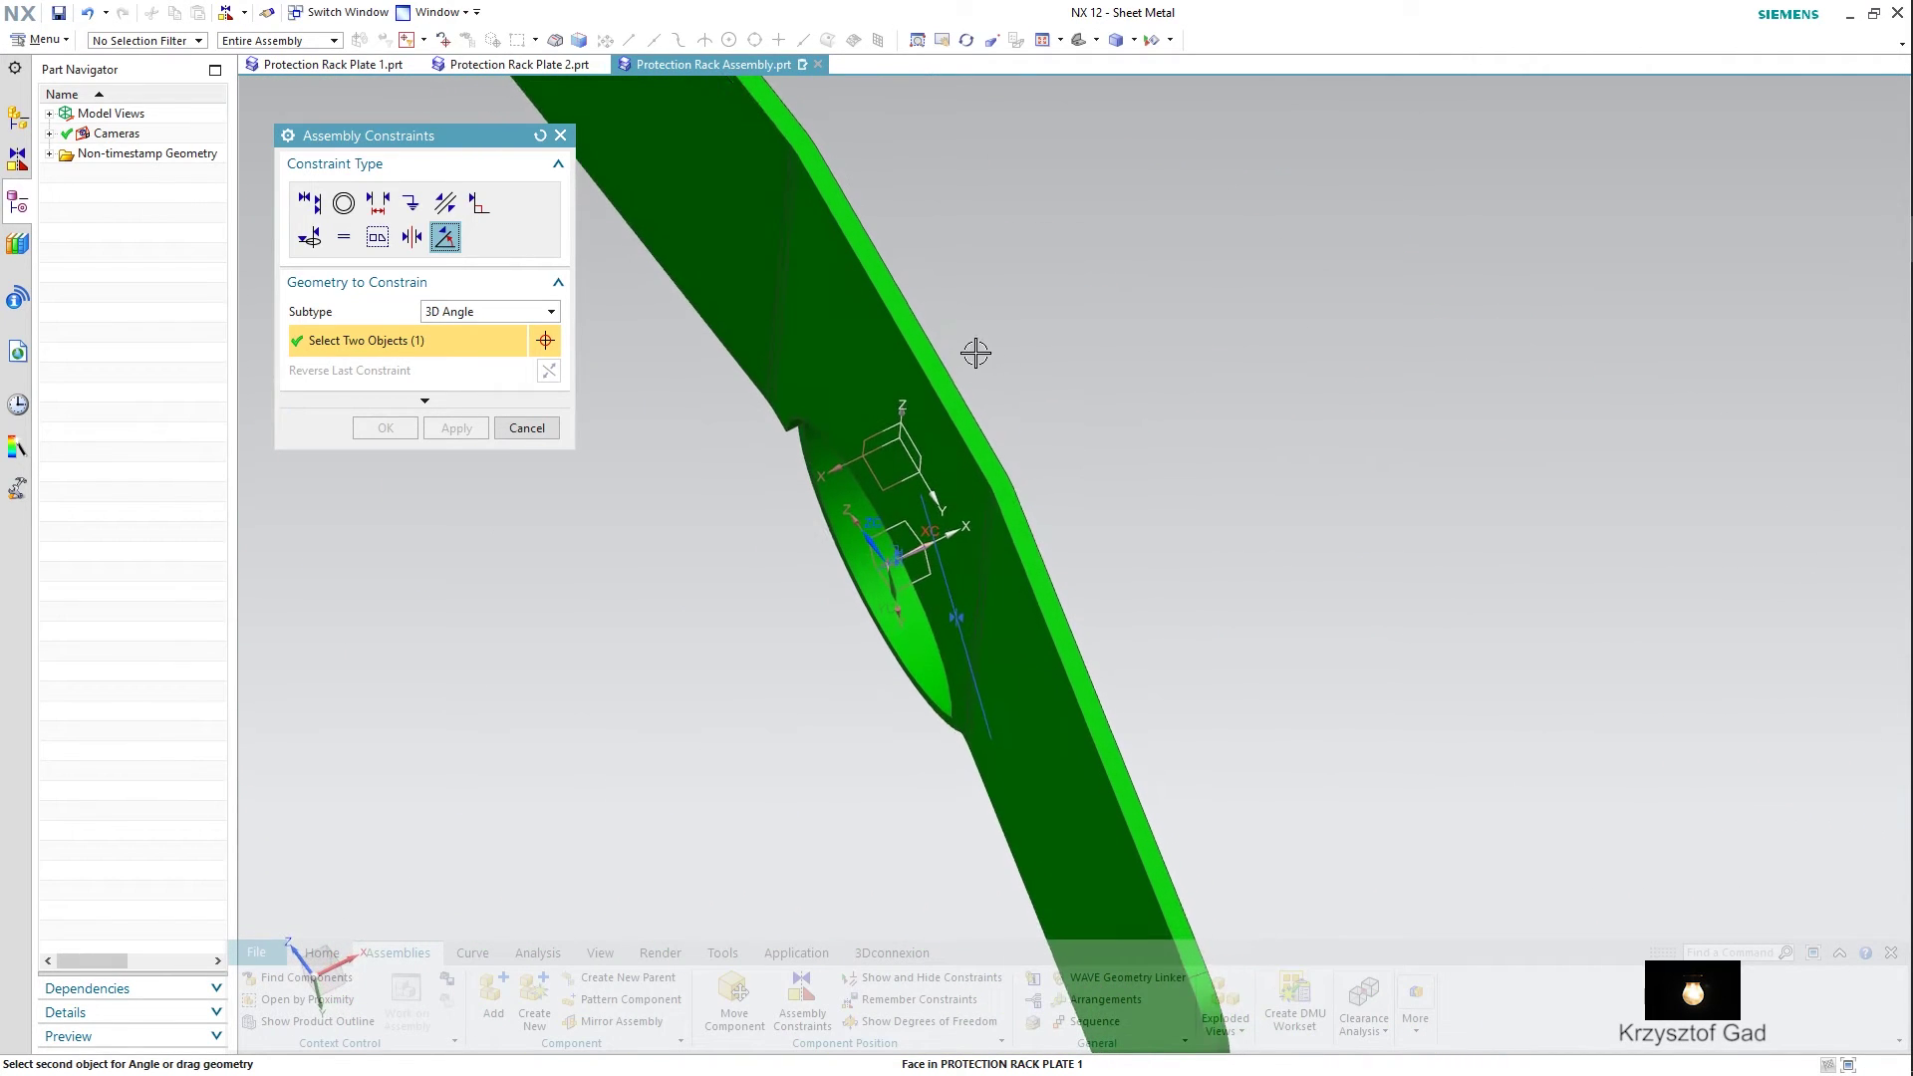
click(941, 374)
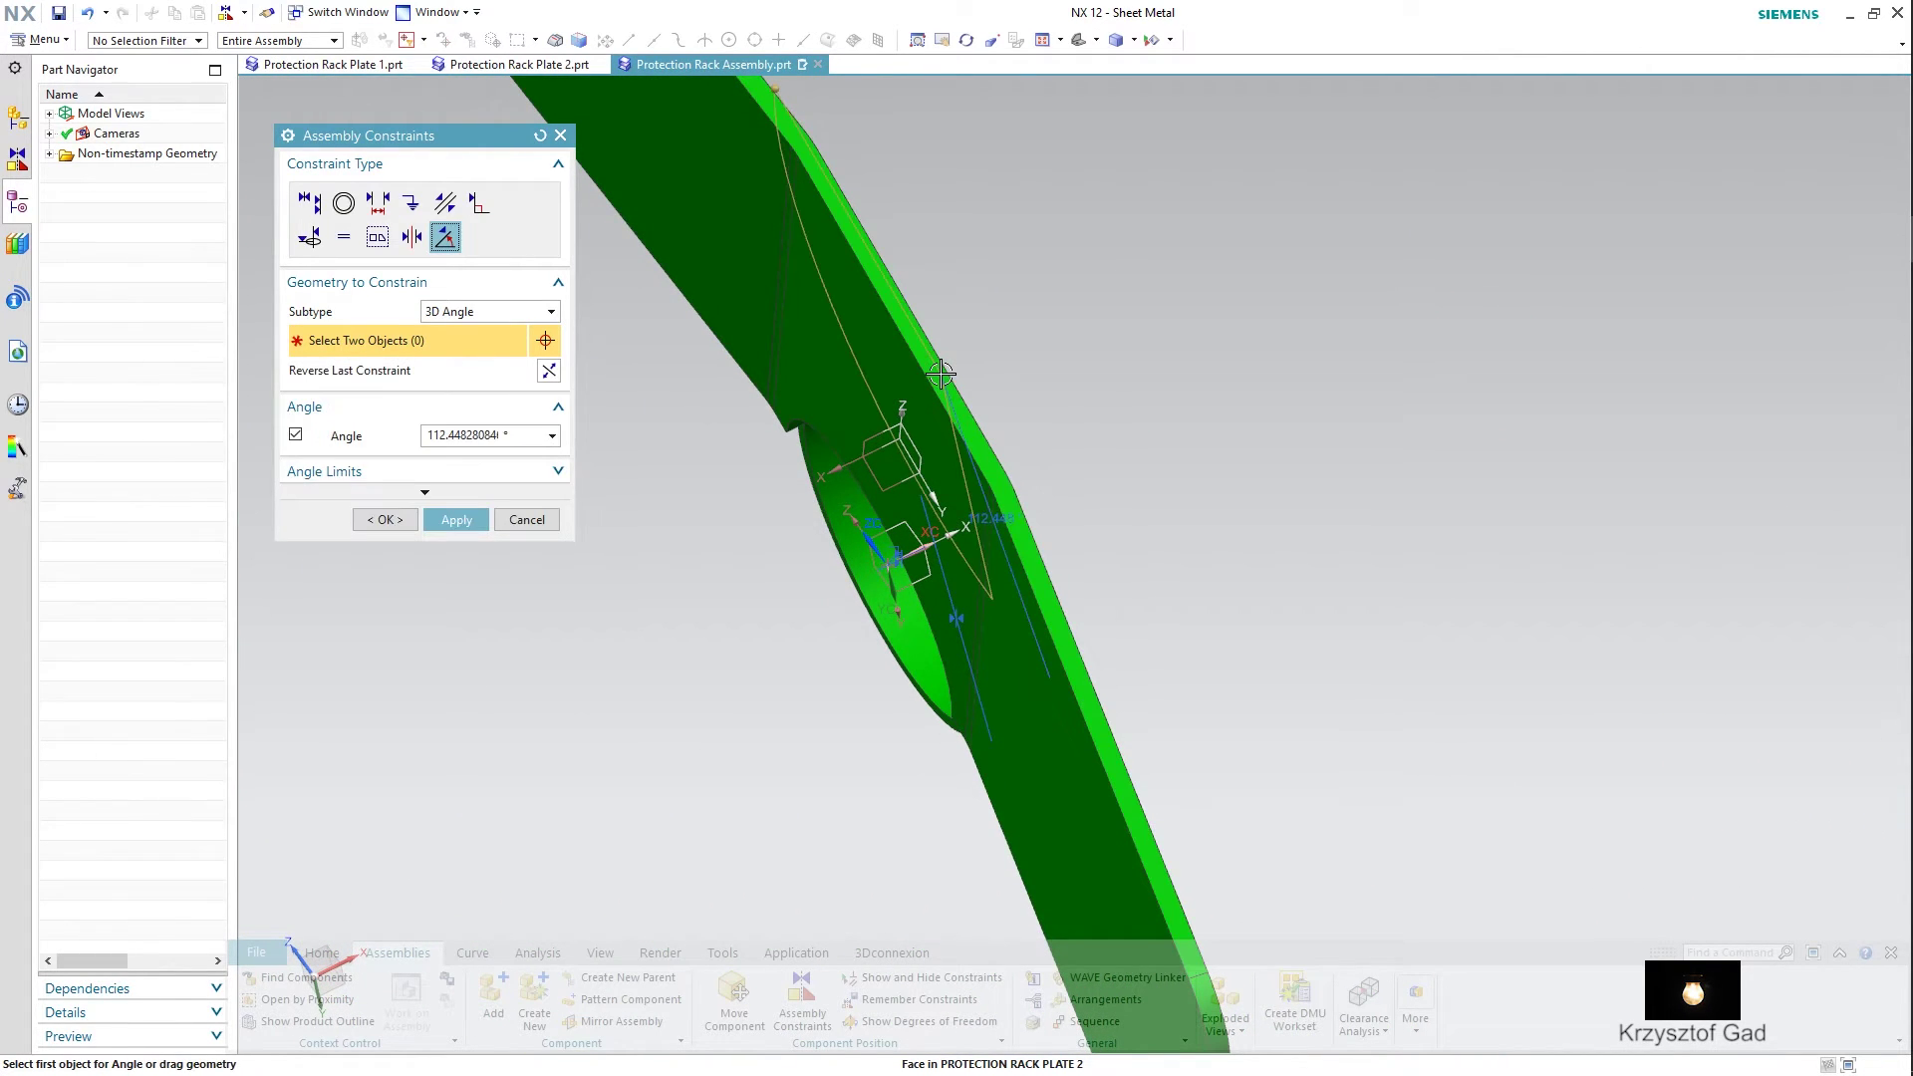
middle_drag(941, 373, 923, 370)
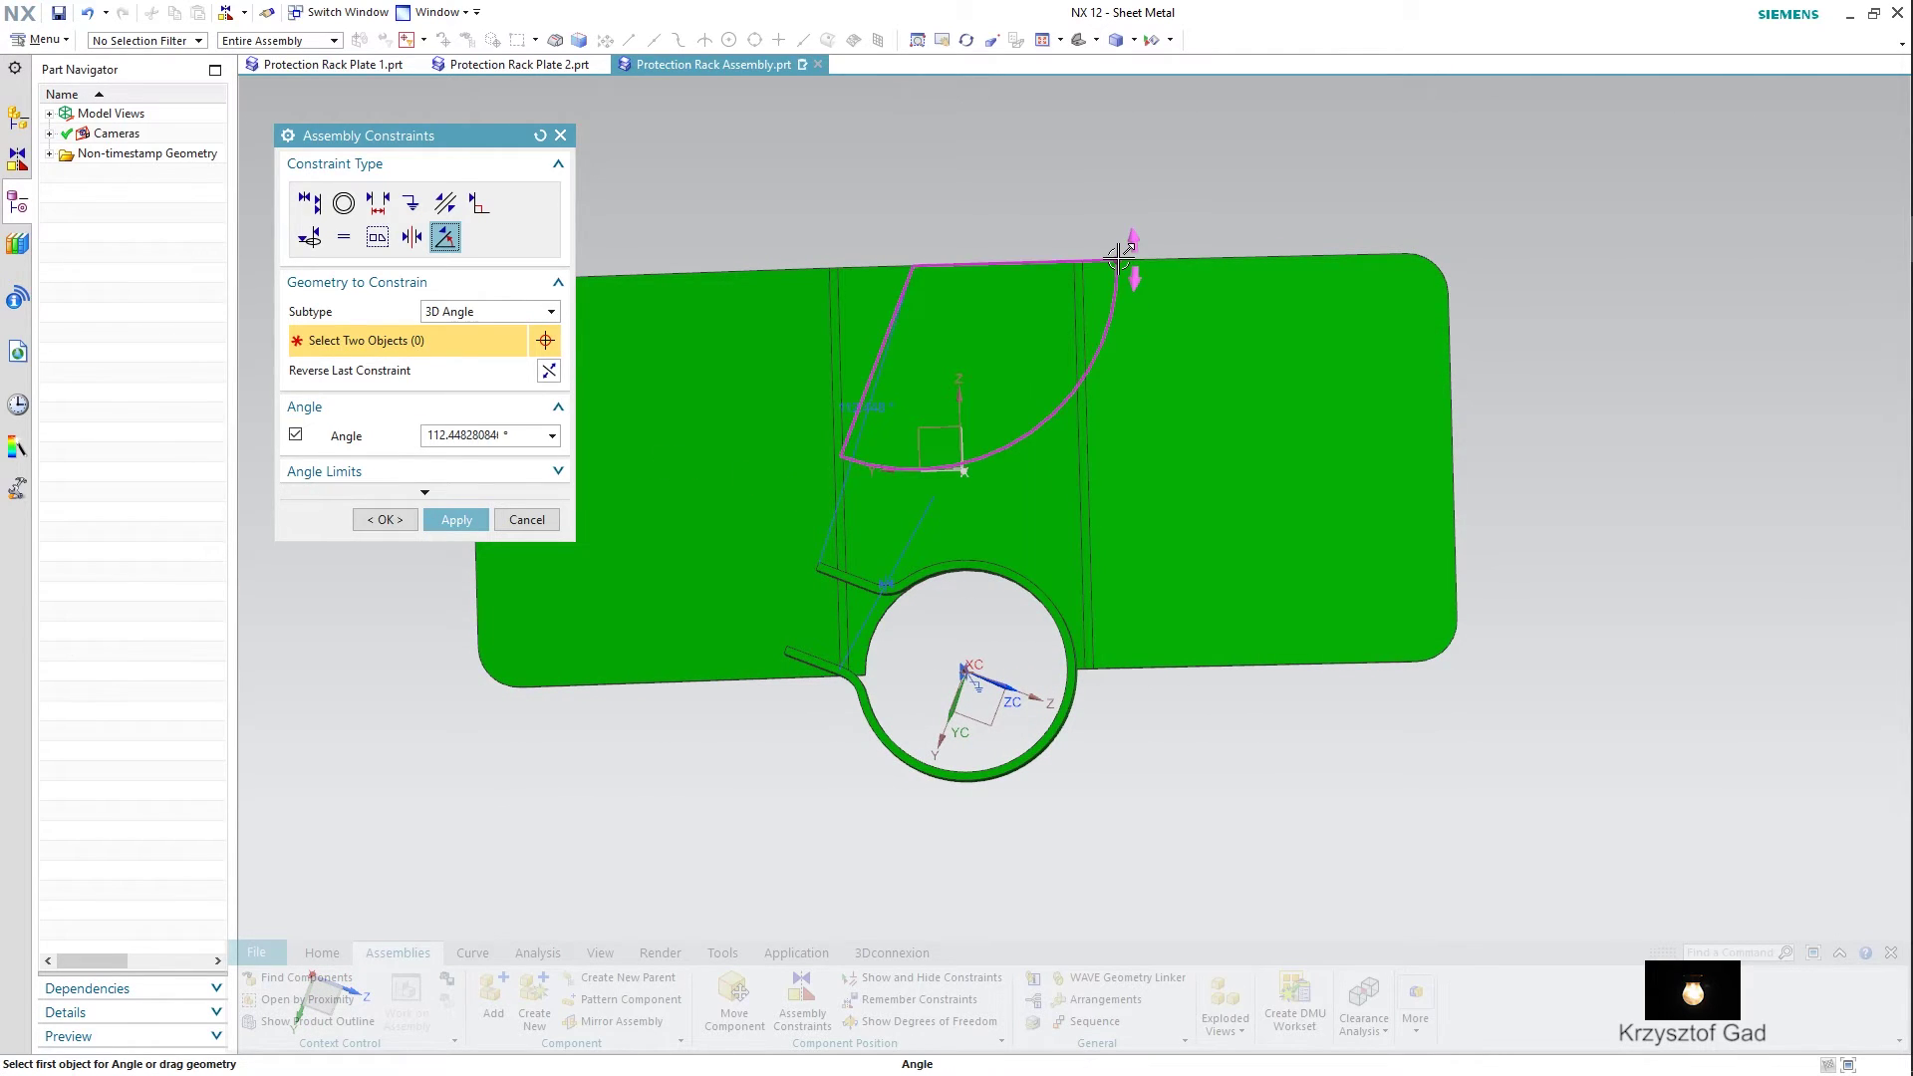
drag(1118, 257, 959, 463)
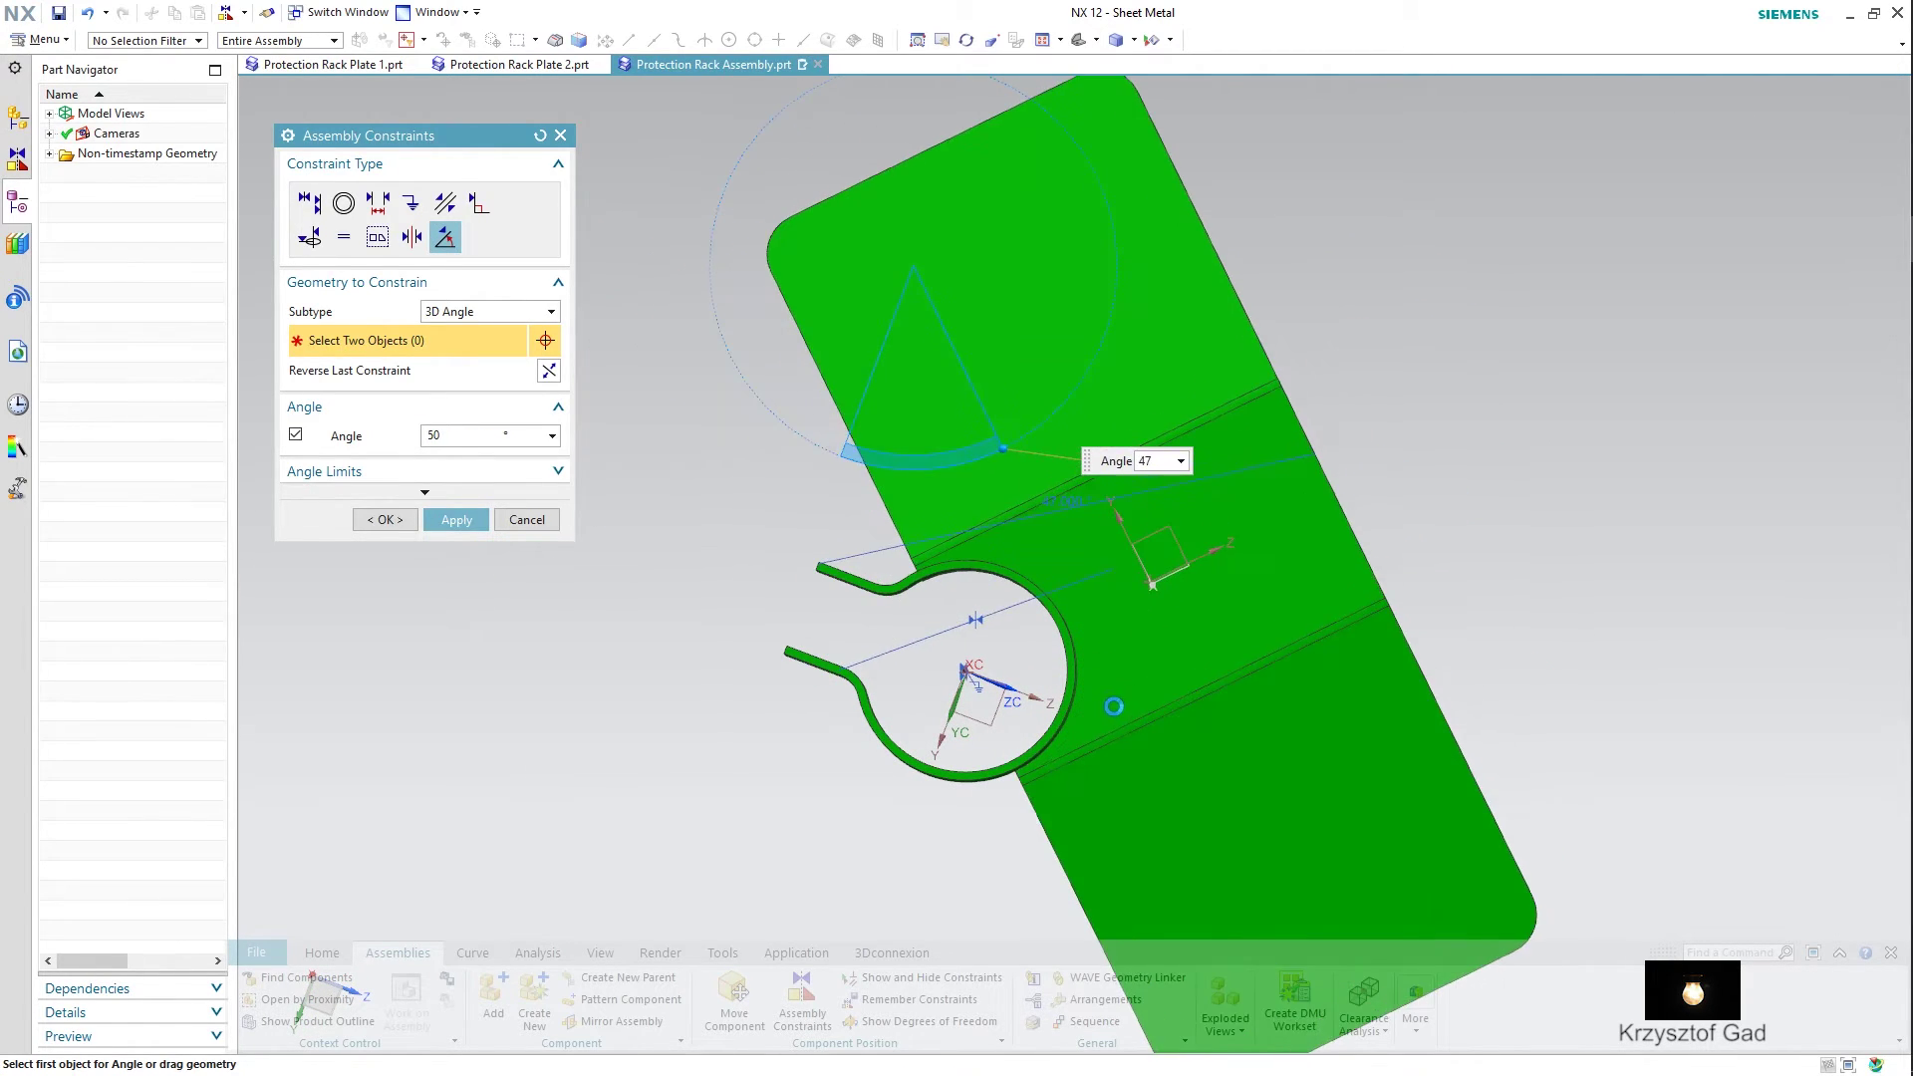
mouse_move(1018, 803)
mouse_down()
mouse_move(902, 854)
mouse_move(671, 905)
mouse_up()
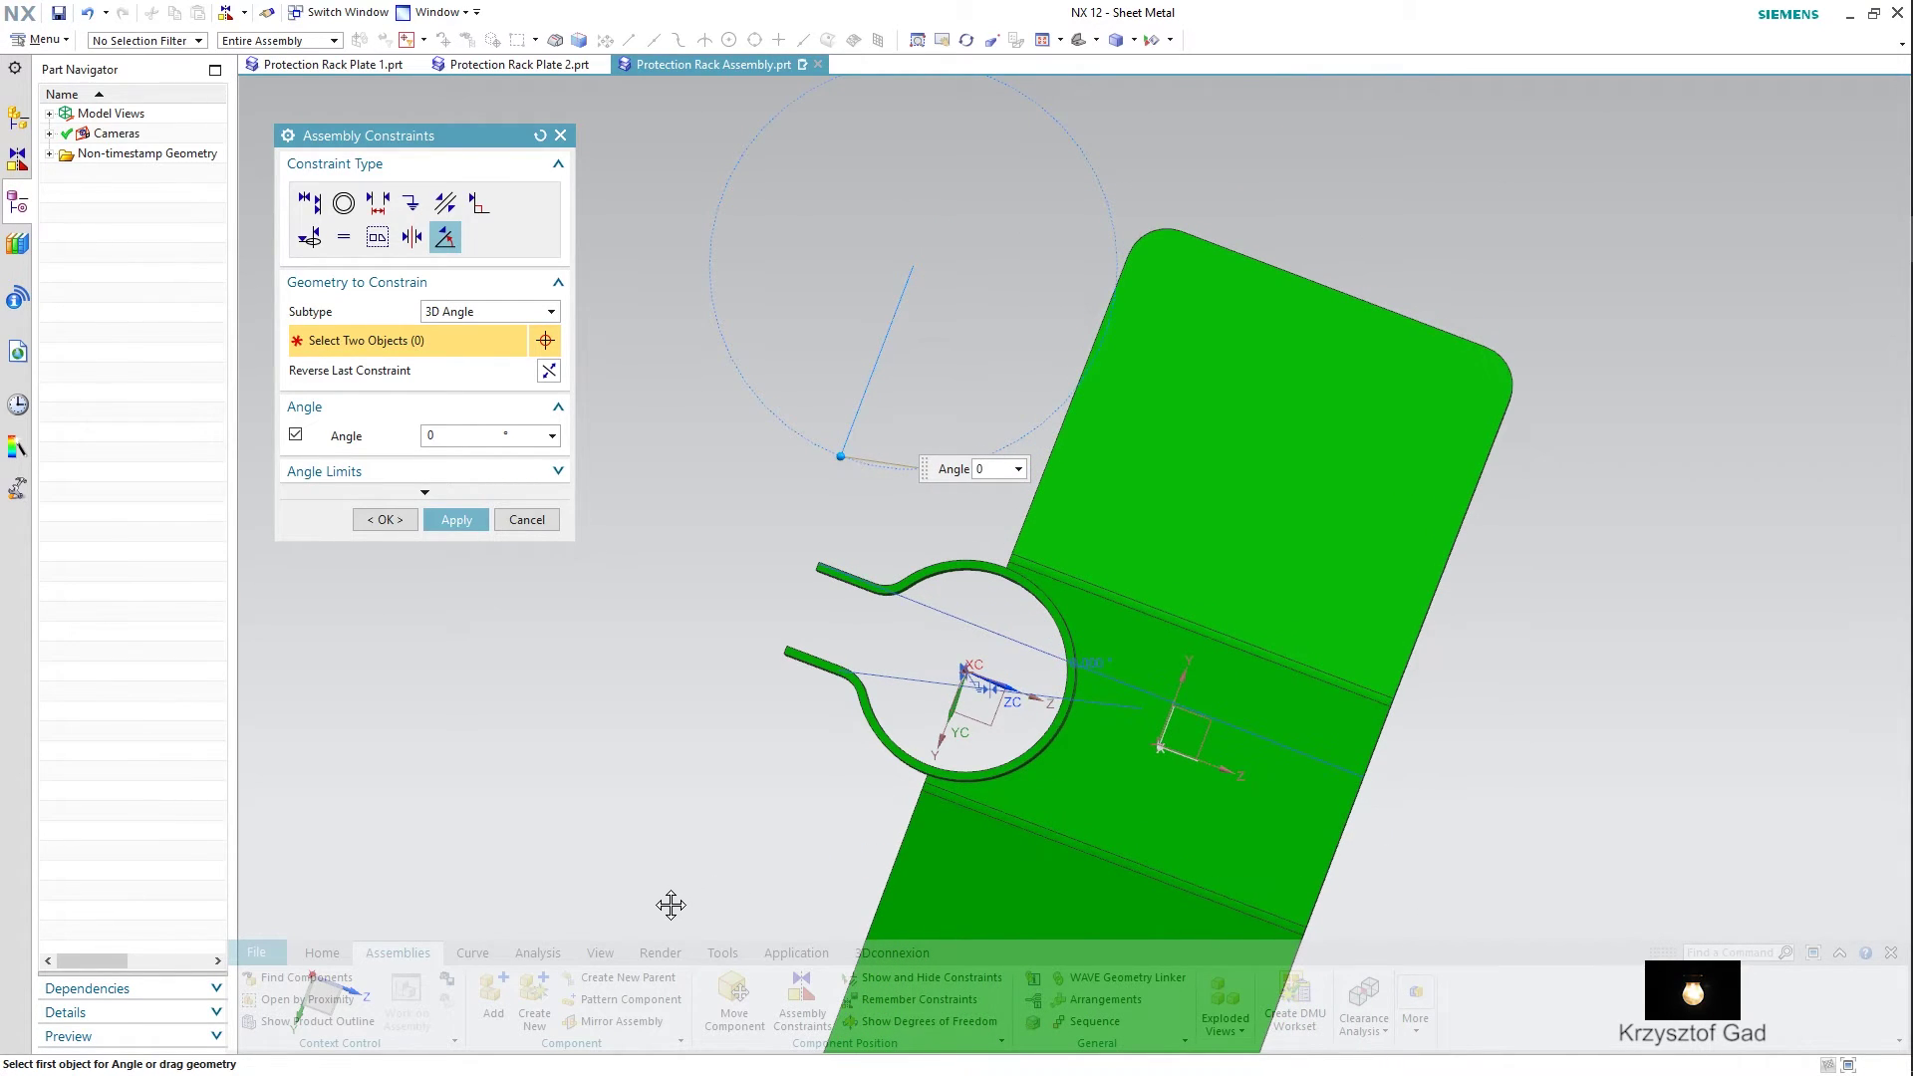
key(Home)
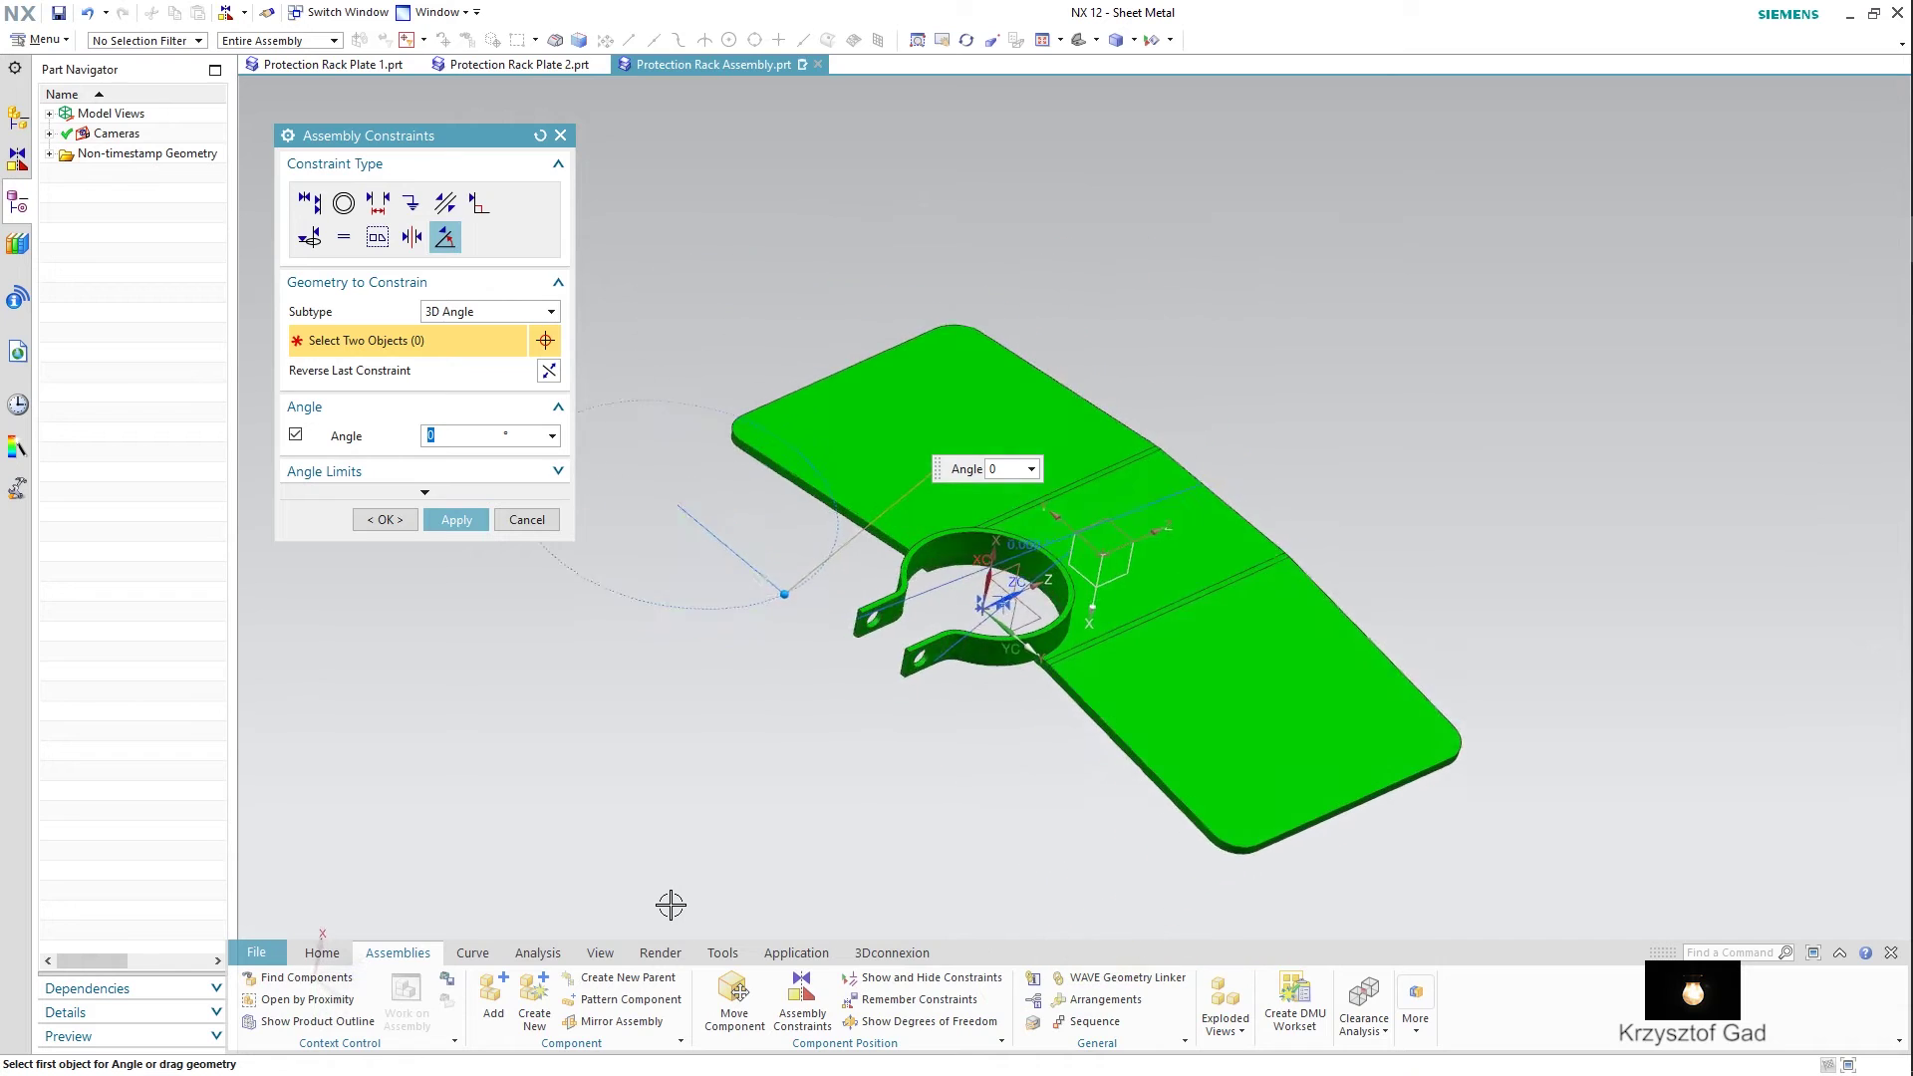
click(385, 519)
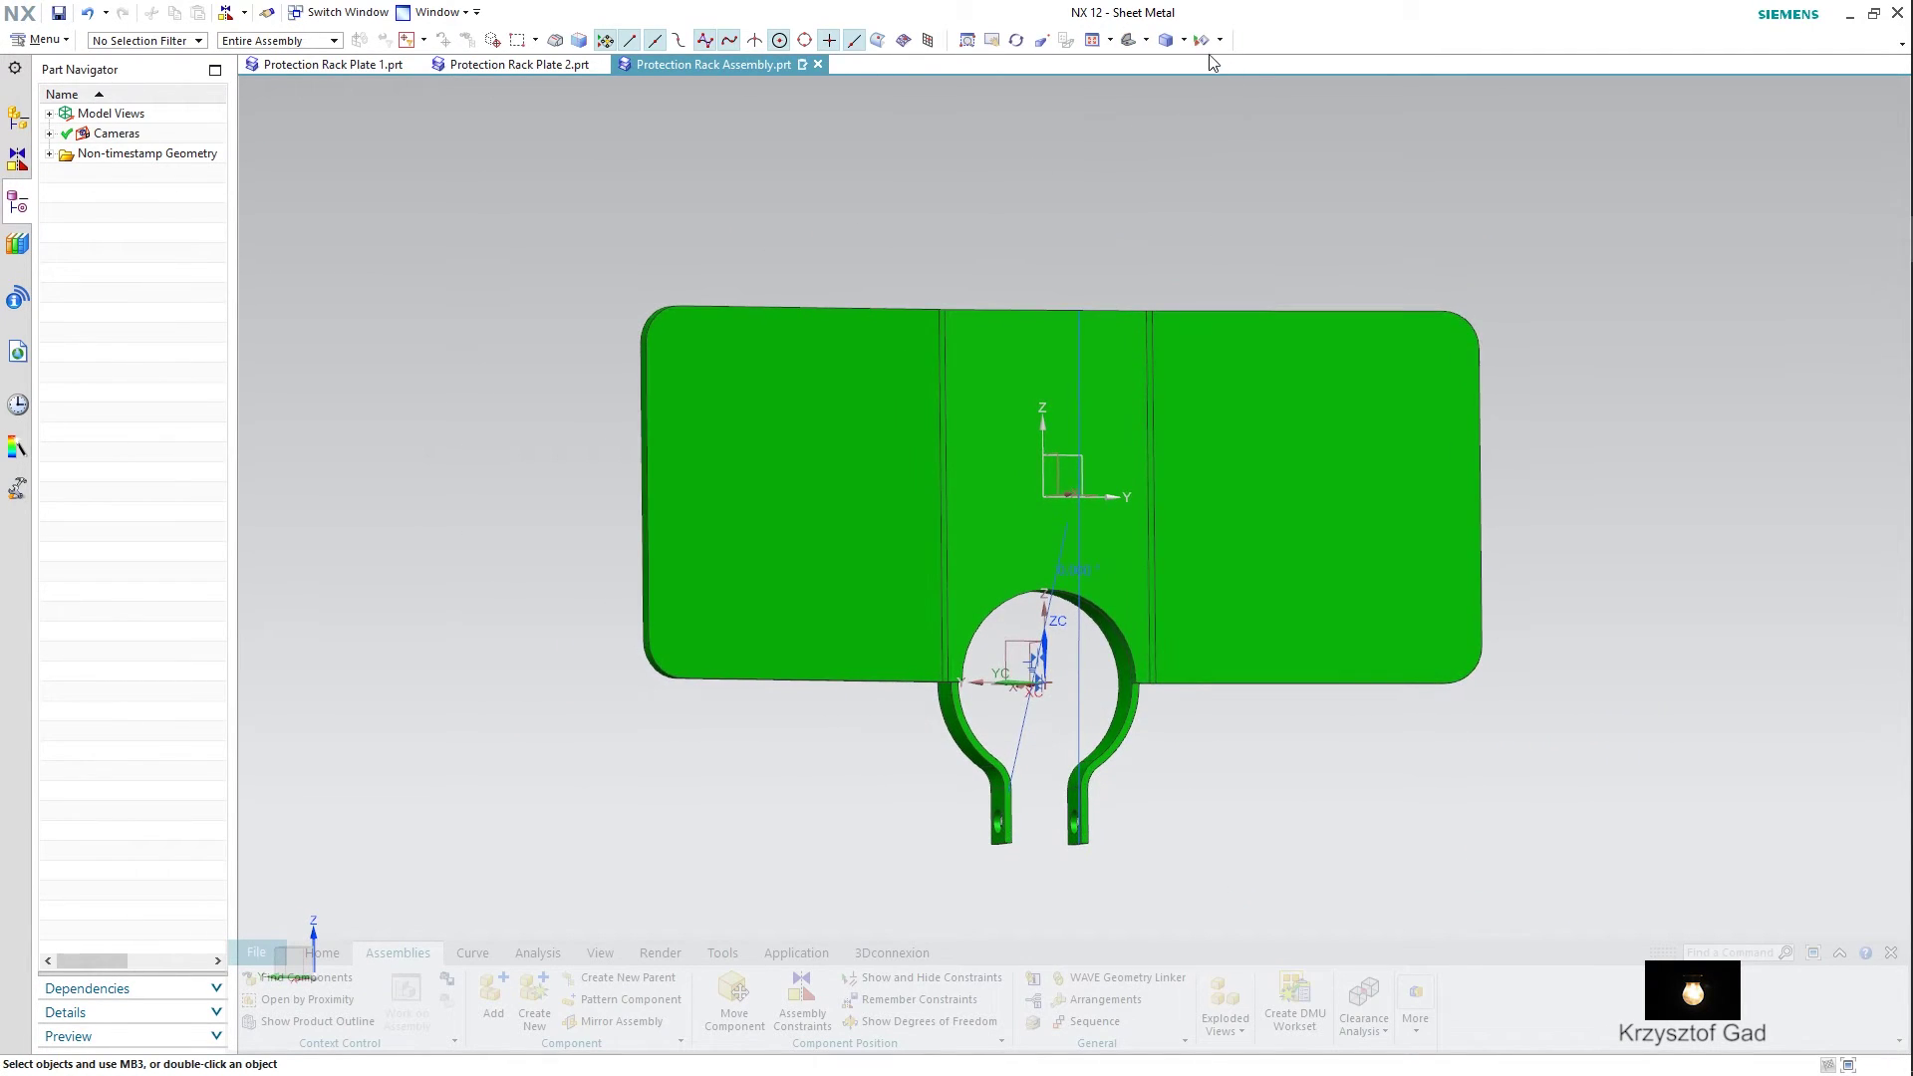
- Hide the assembly constraint symbols in Show and Hide
click(1203, 41)
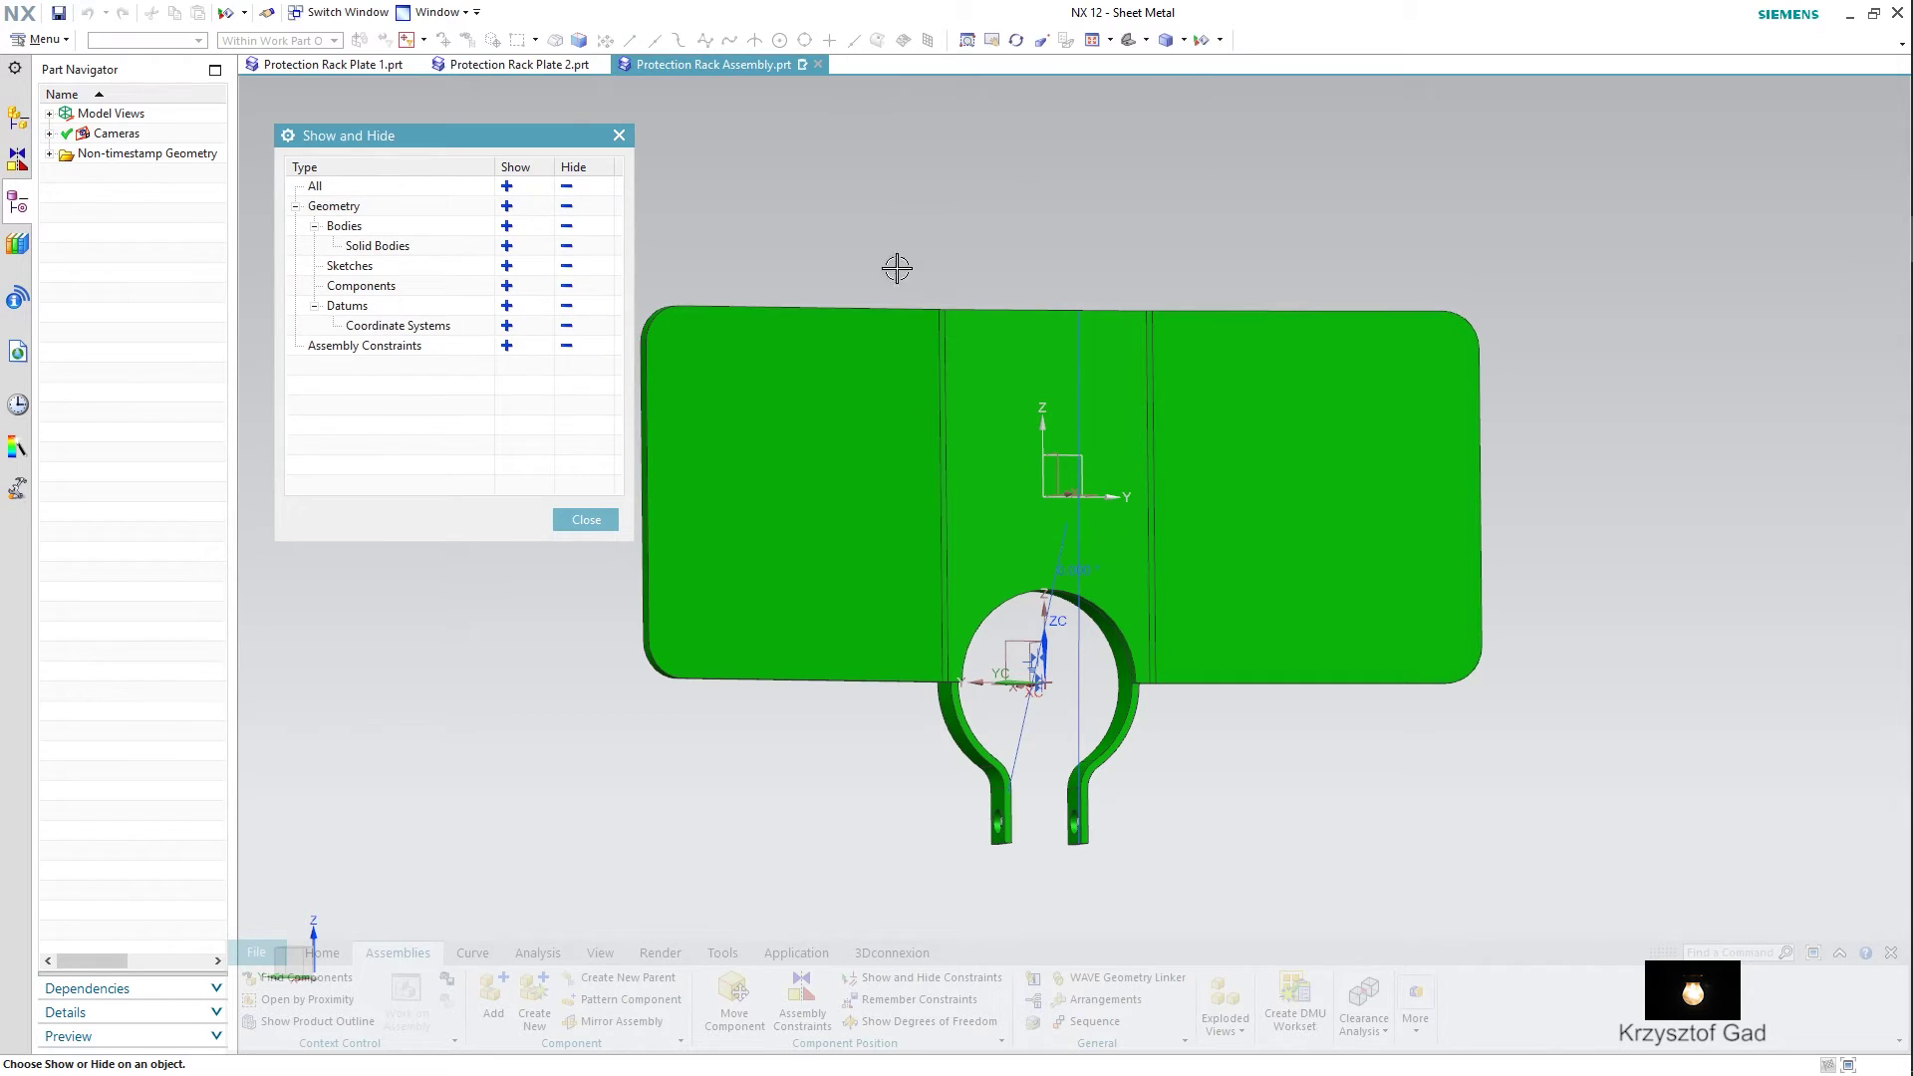
click(567, 347)
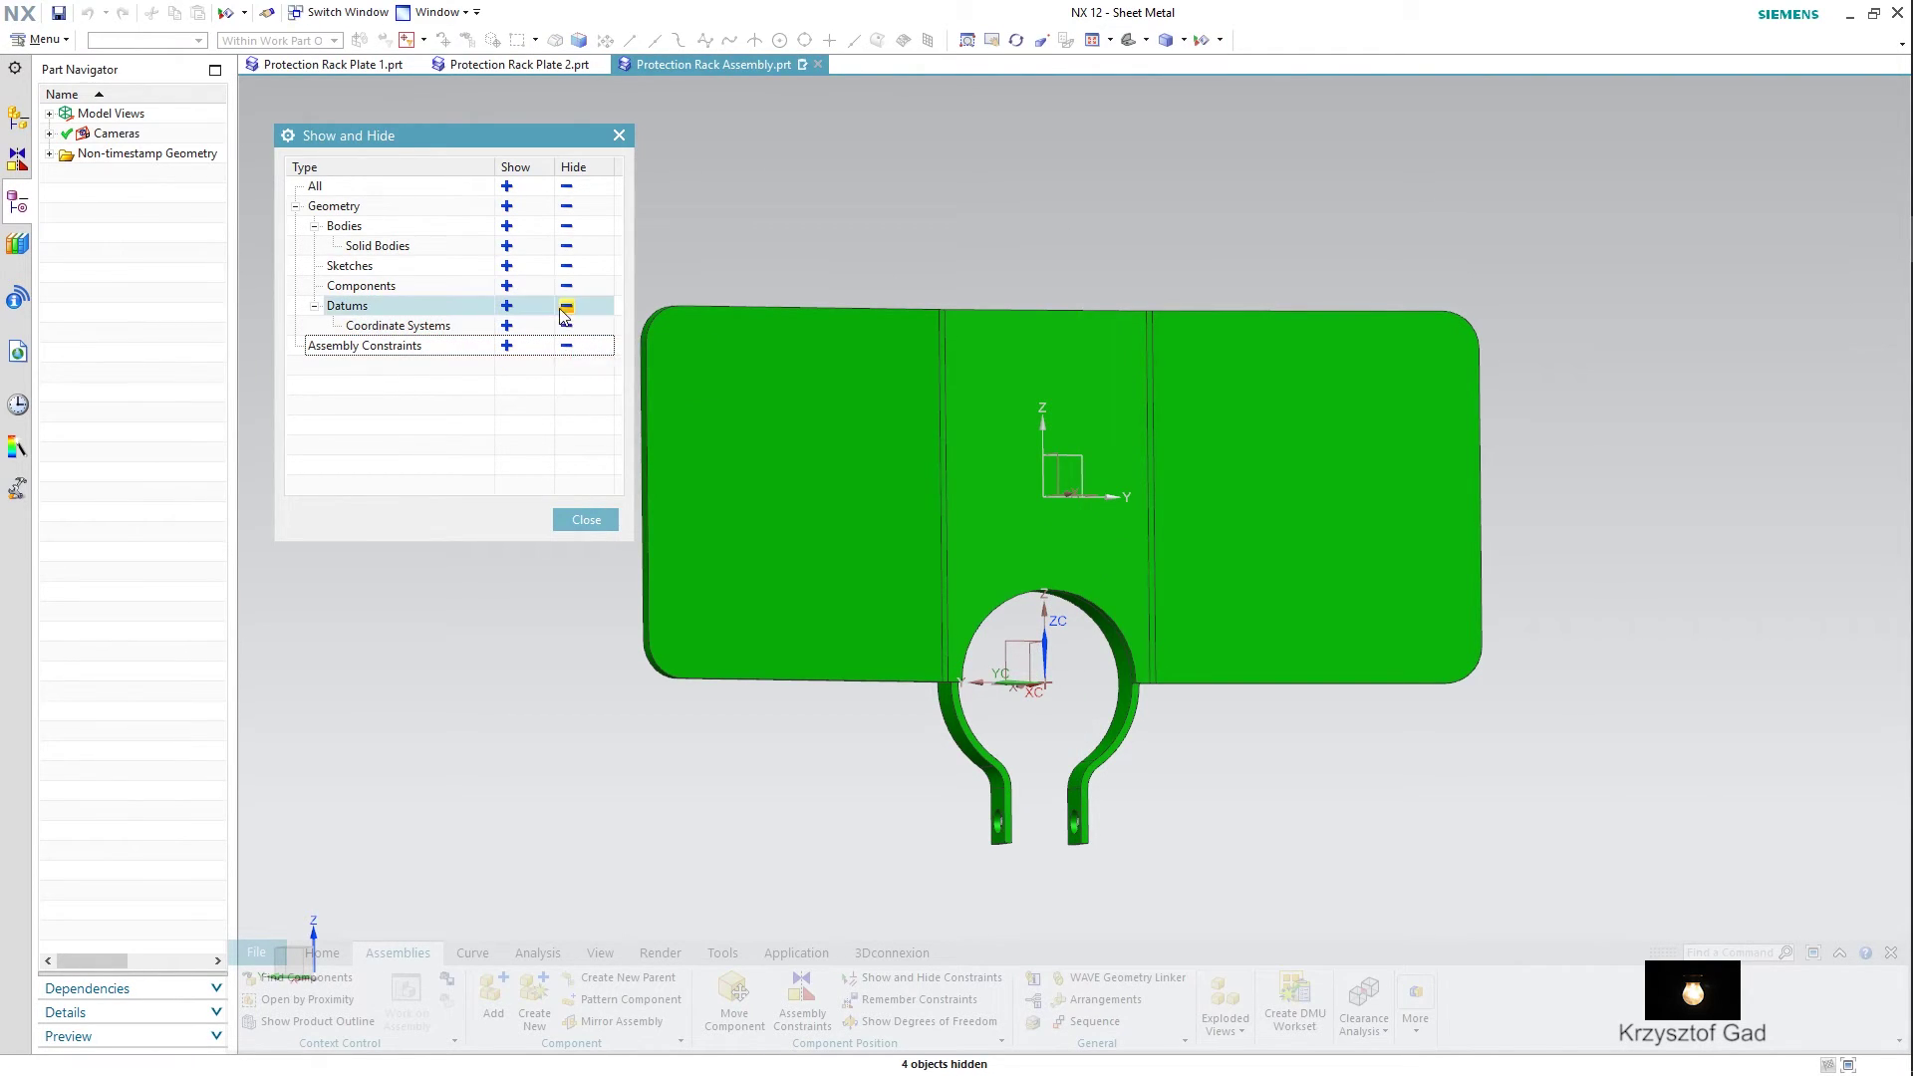
click(587, 521)
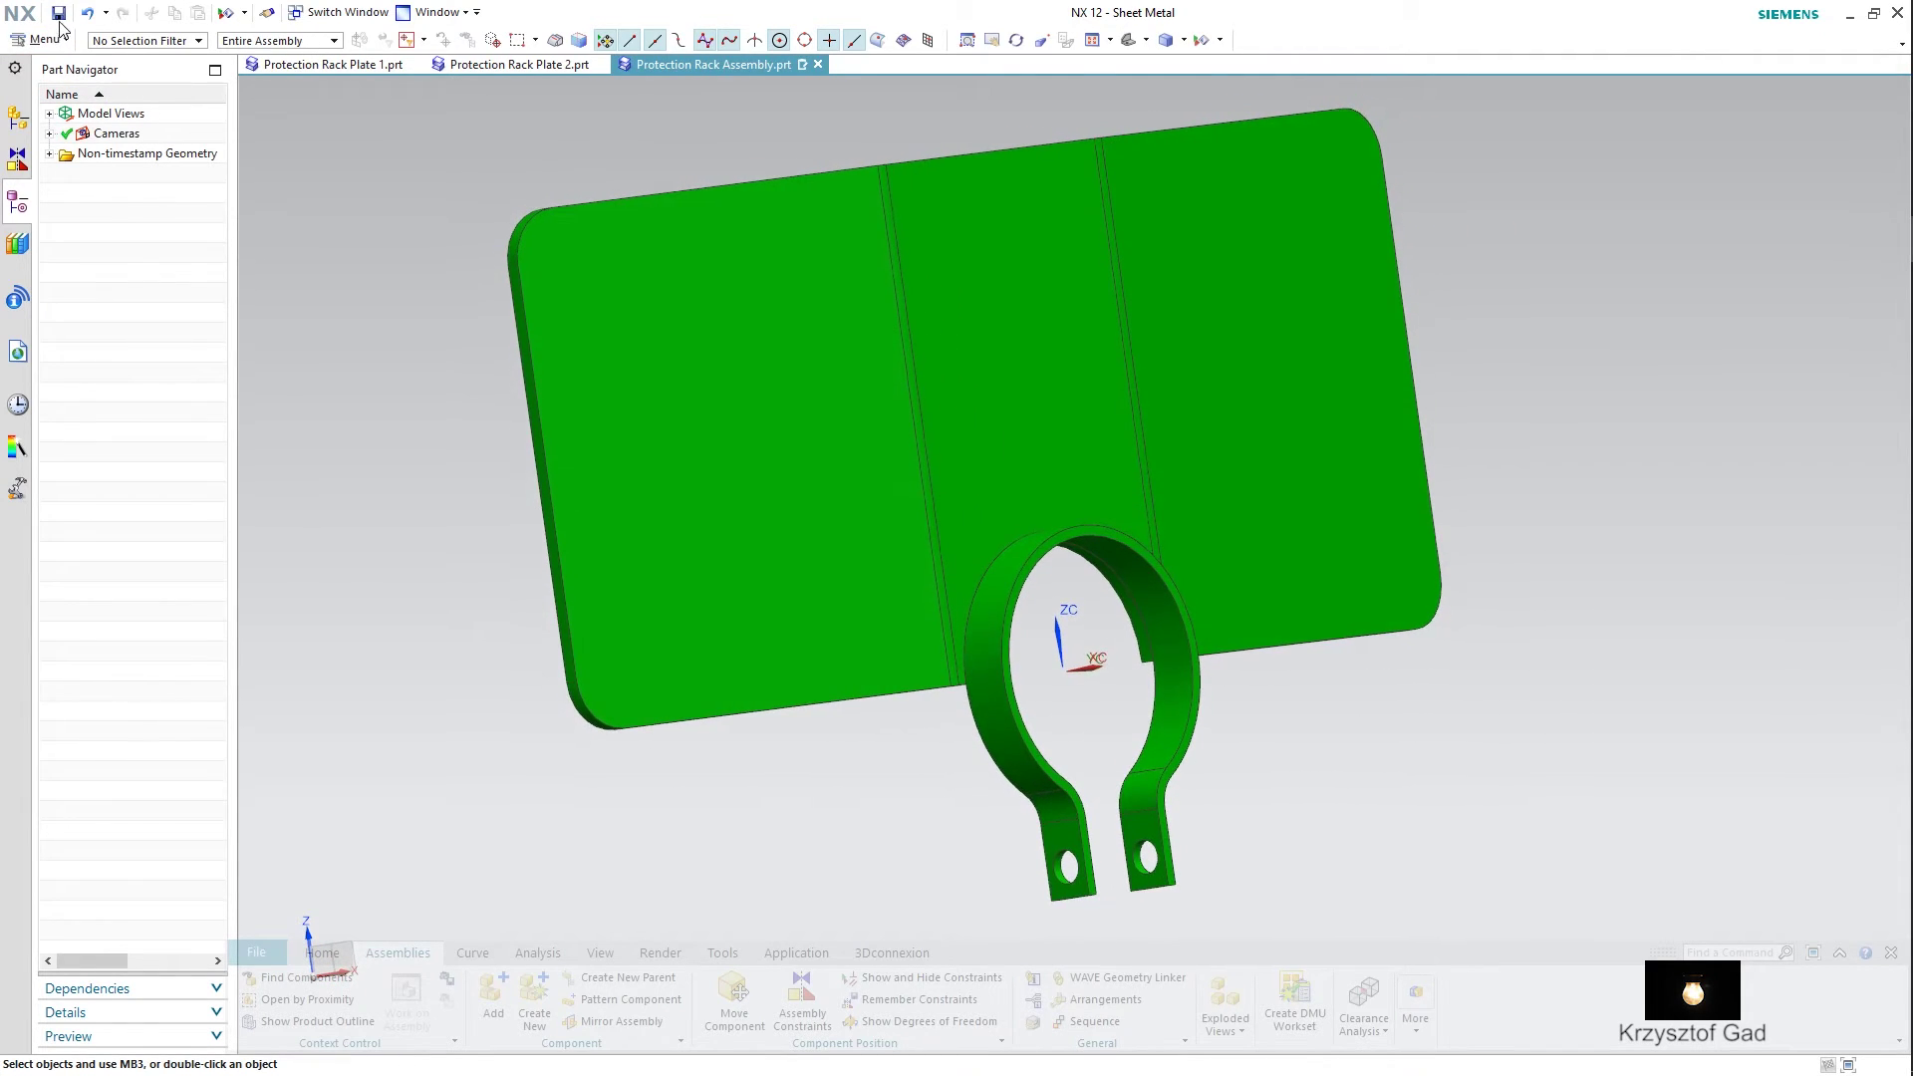
- Switch to the Modeling application and add the Weld Assistant tab to the ribbon
click(810, 956)
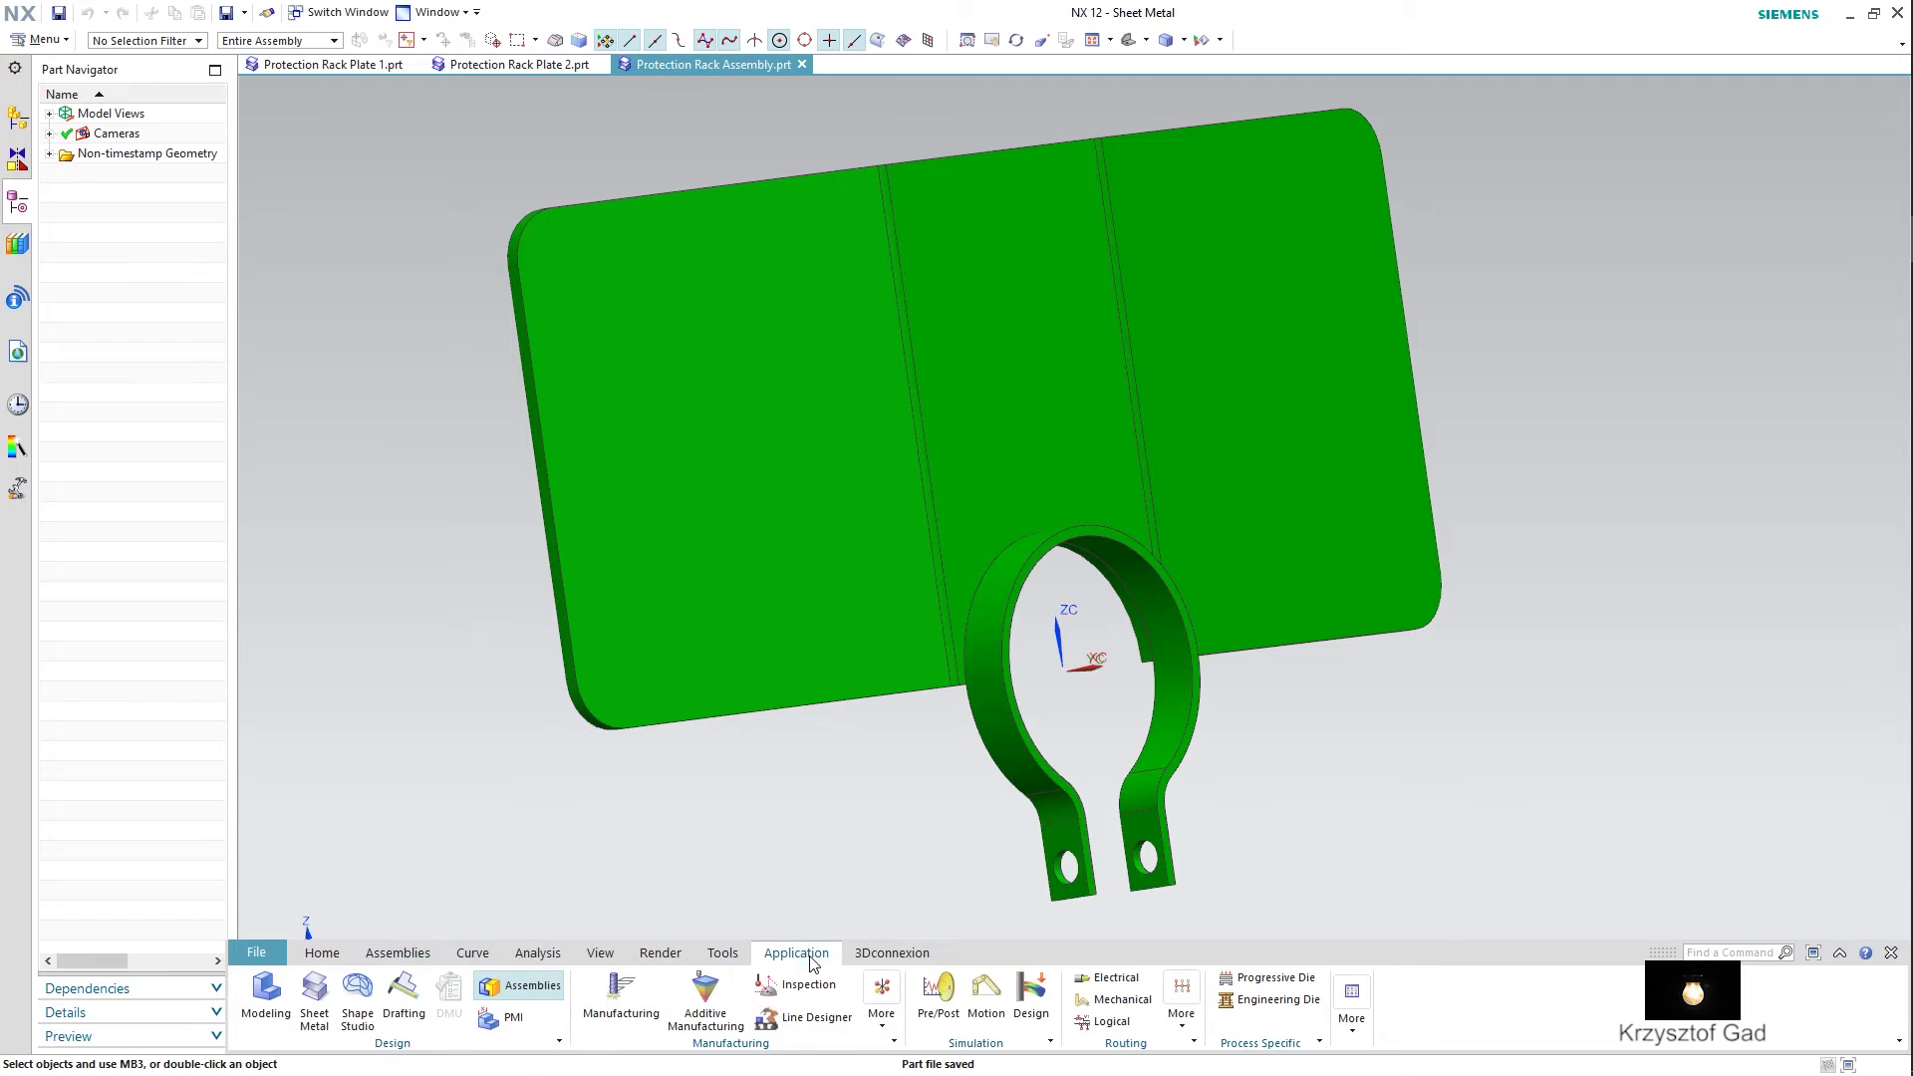
click(266, 993)
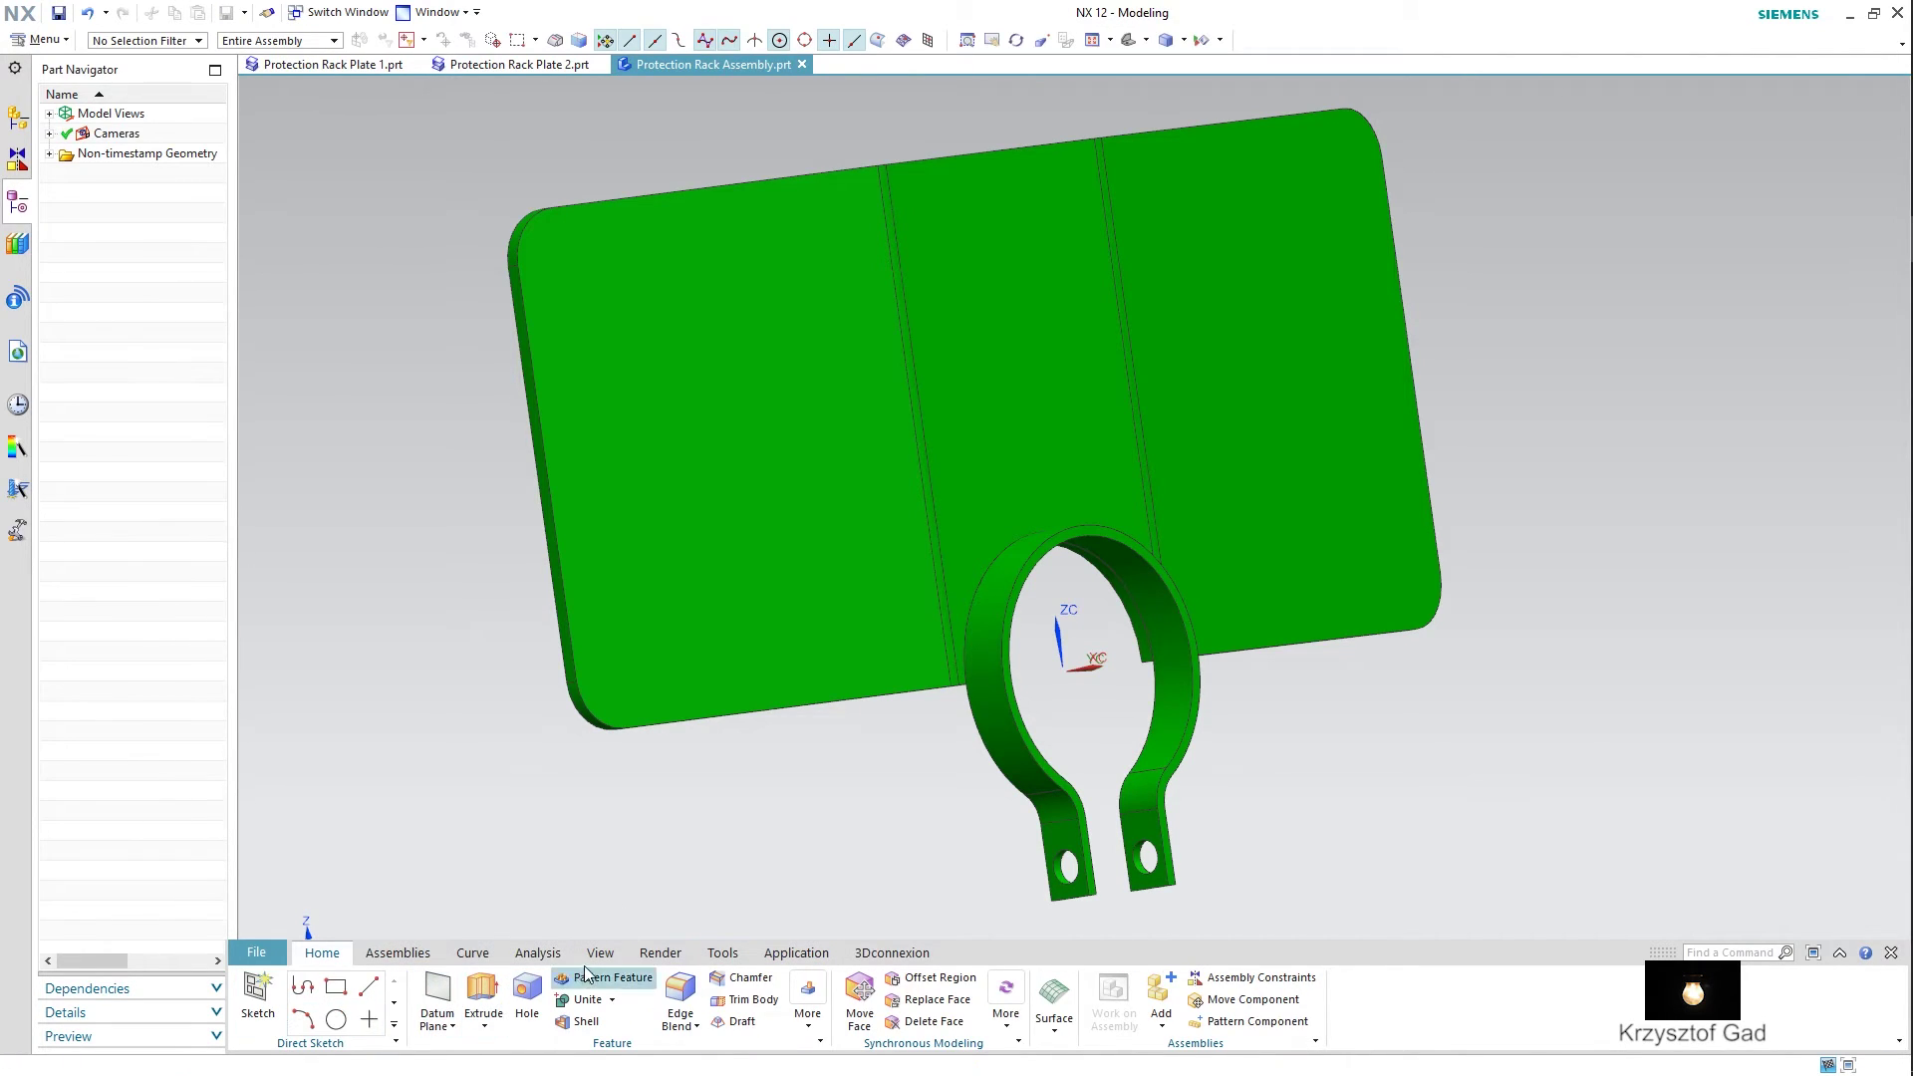
right_click(972, 952)
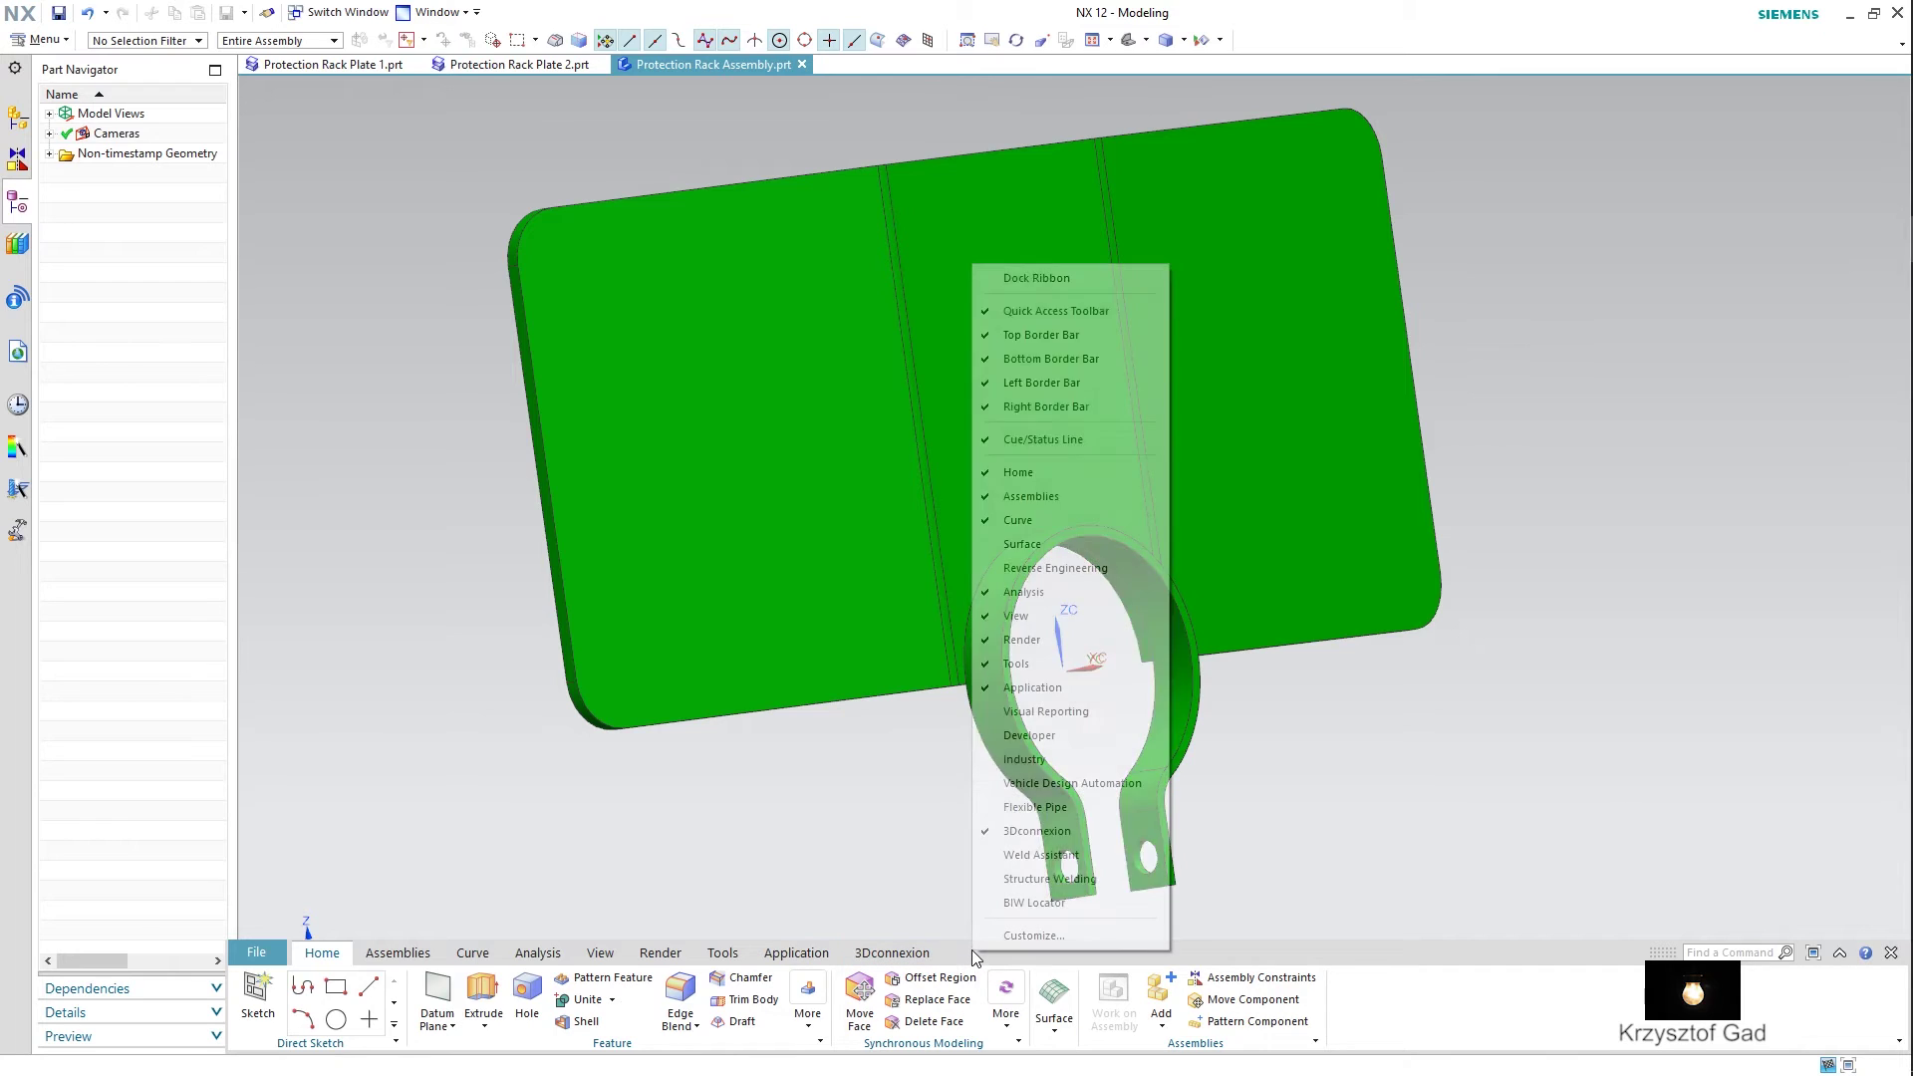
click(1039, 857)
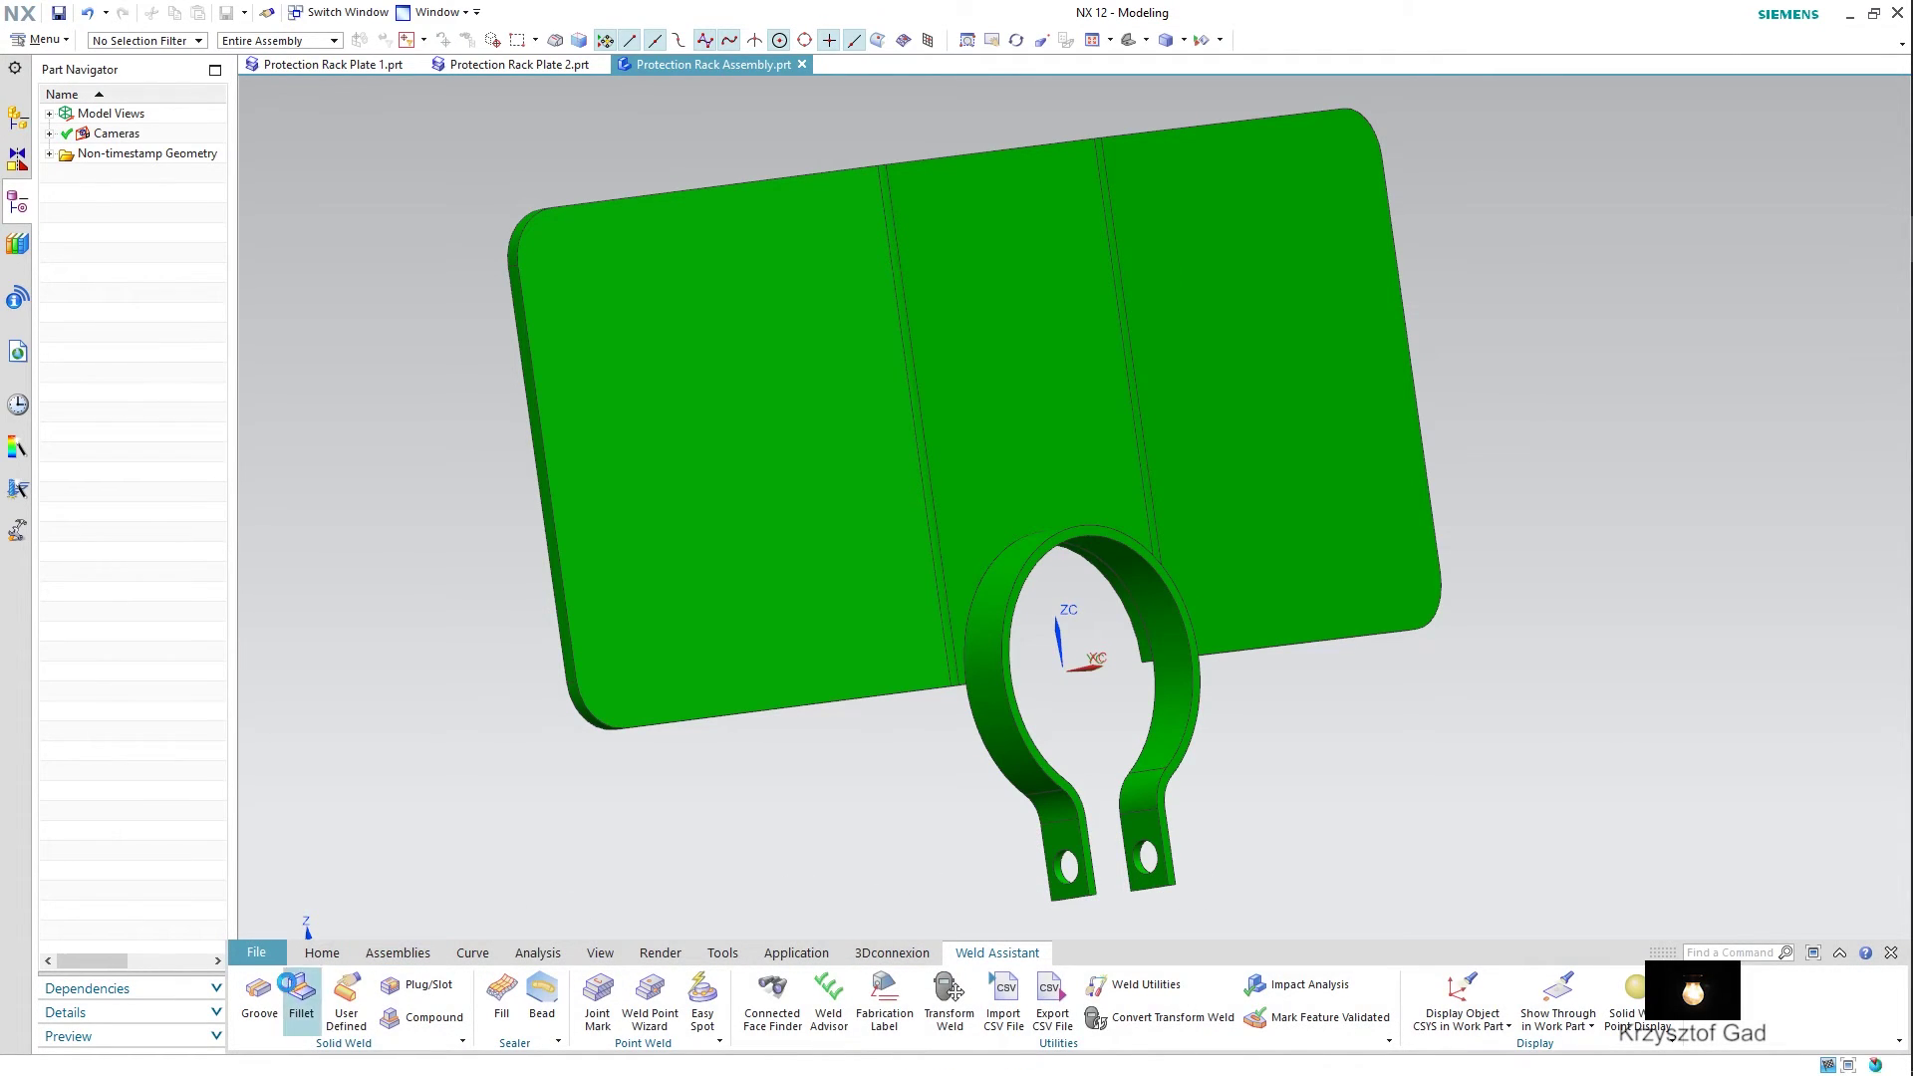
- Create a 2 mm fillet weld between the clamp ring's outer face and the plate's middle panel
click(297, 991)
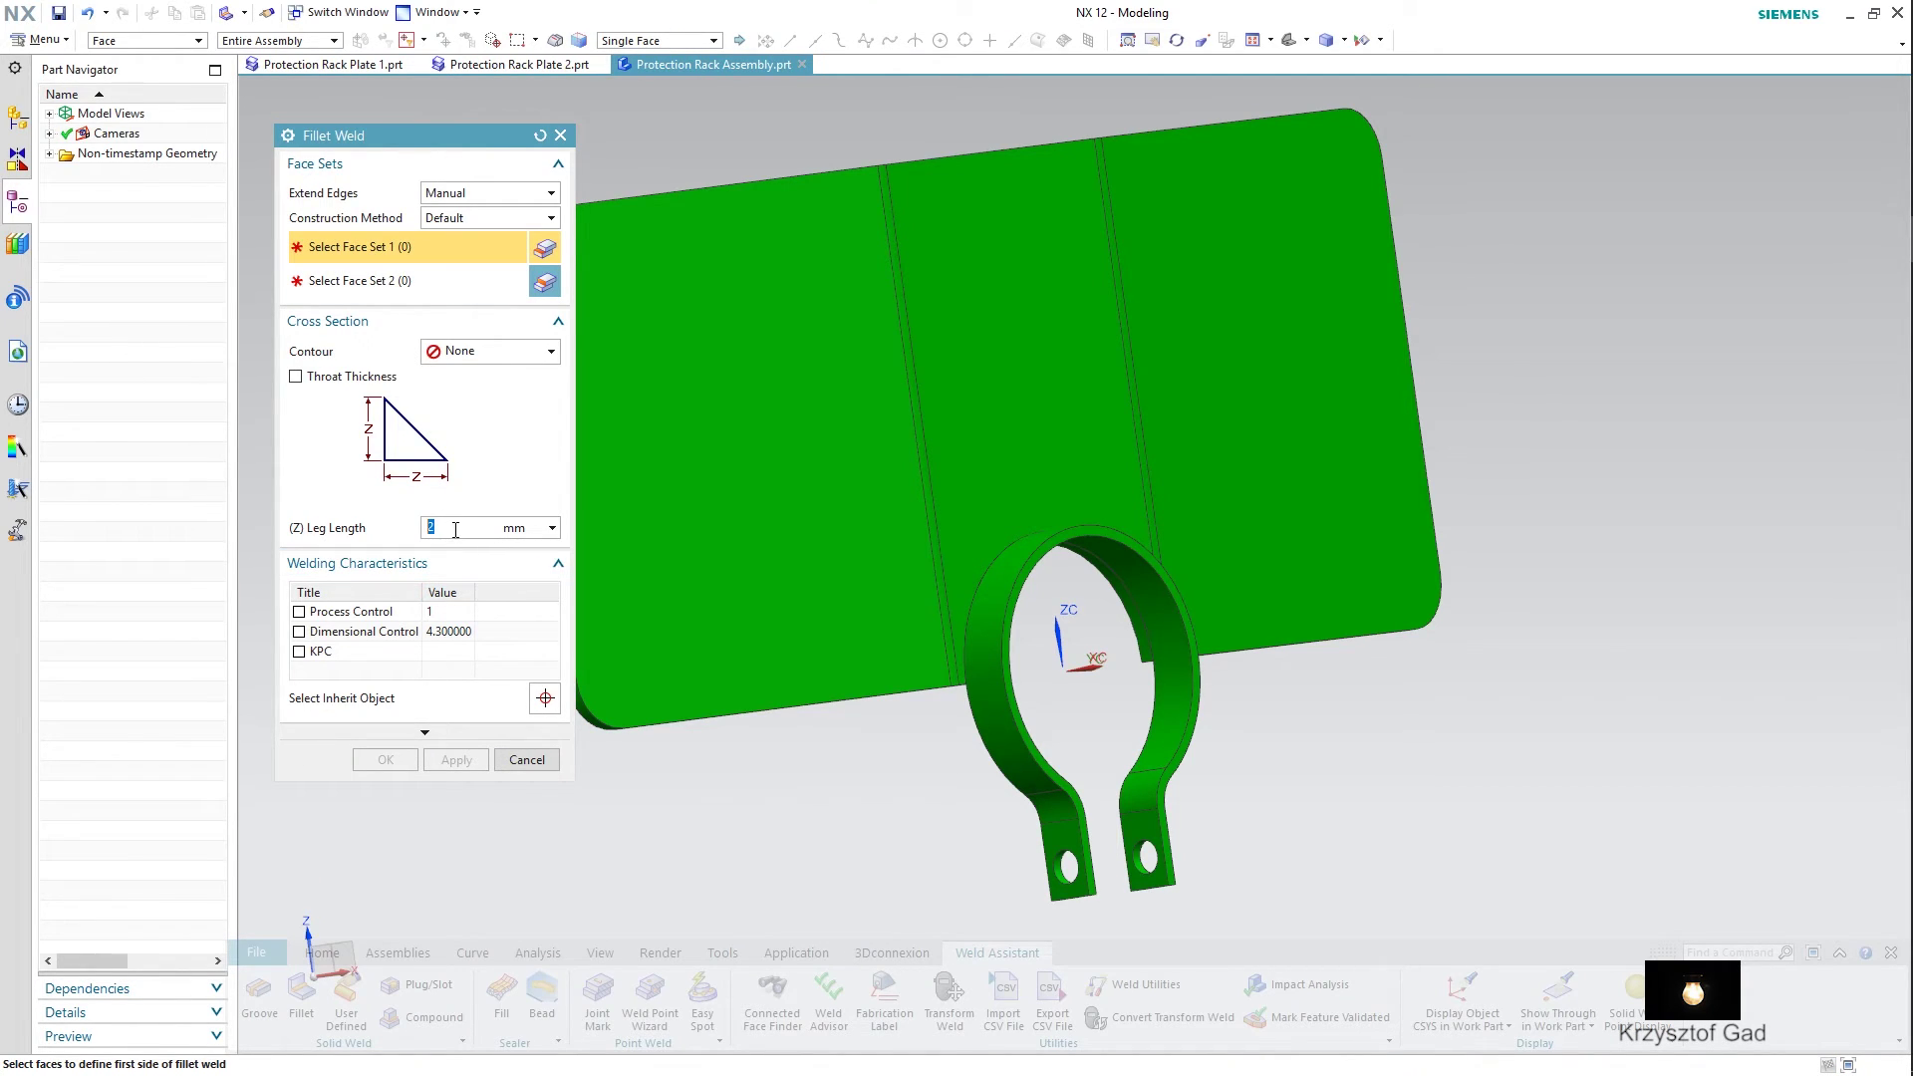
click(1008, 576)
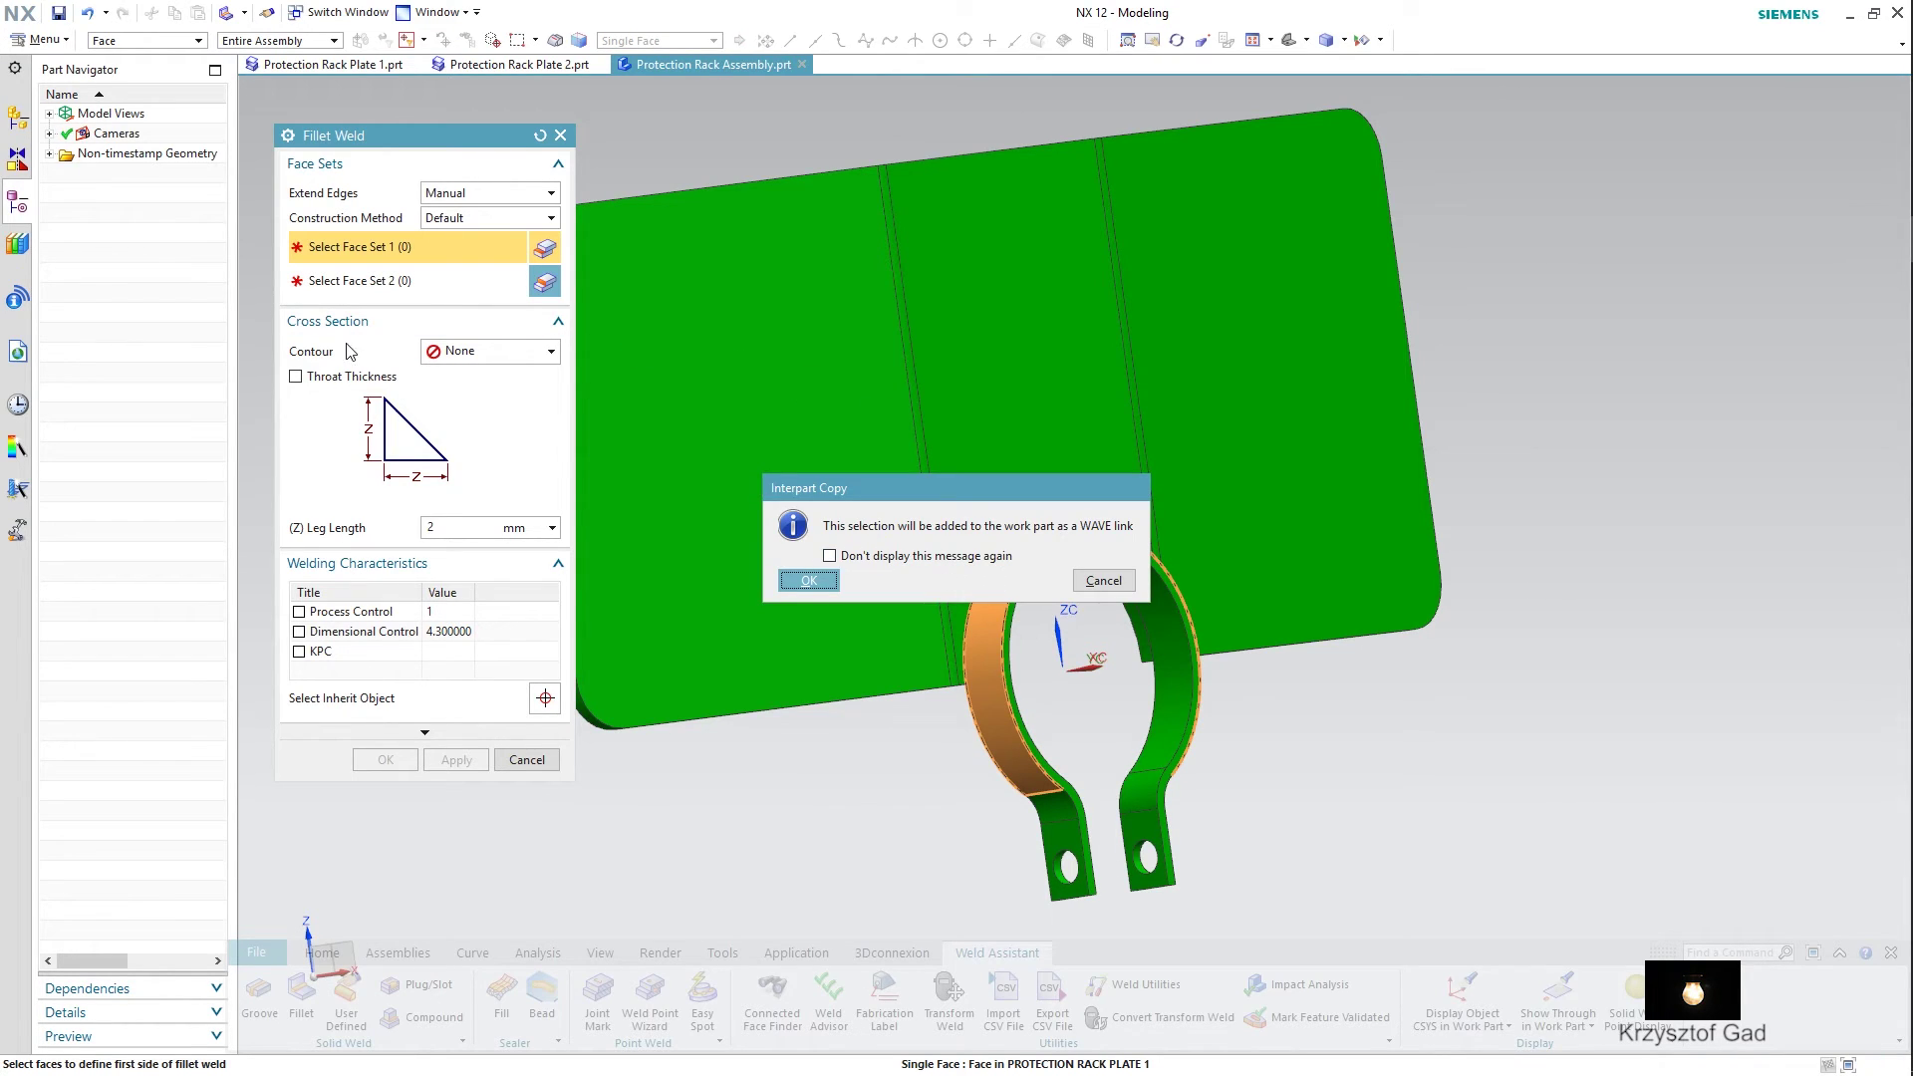
click(809, 582)
click(384, 284)
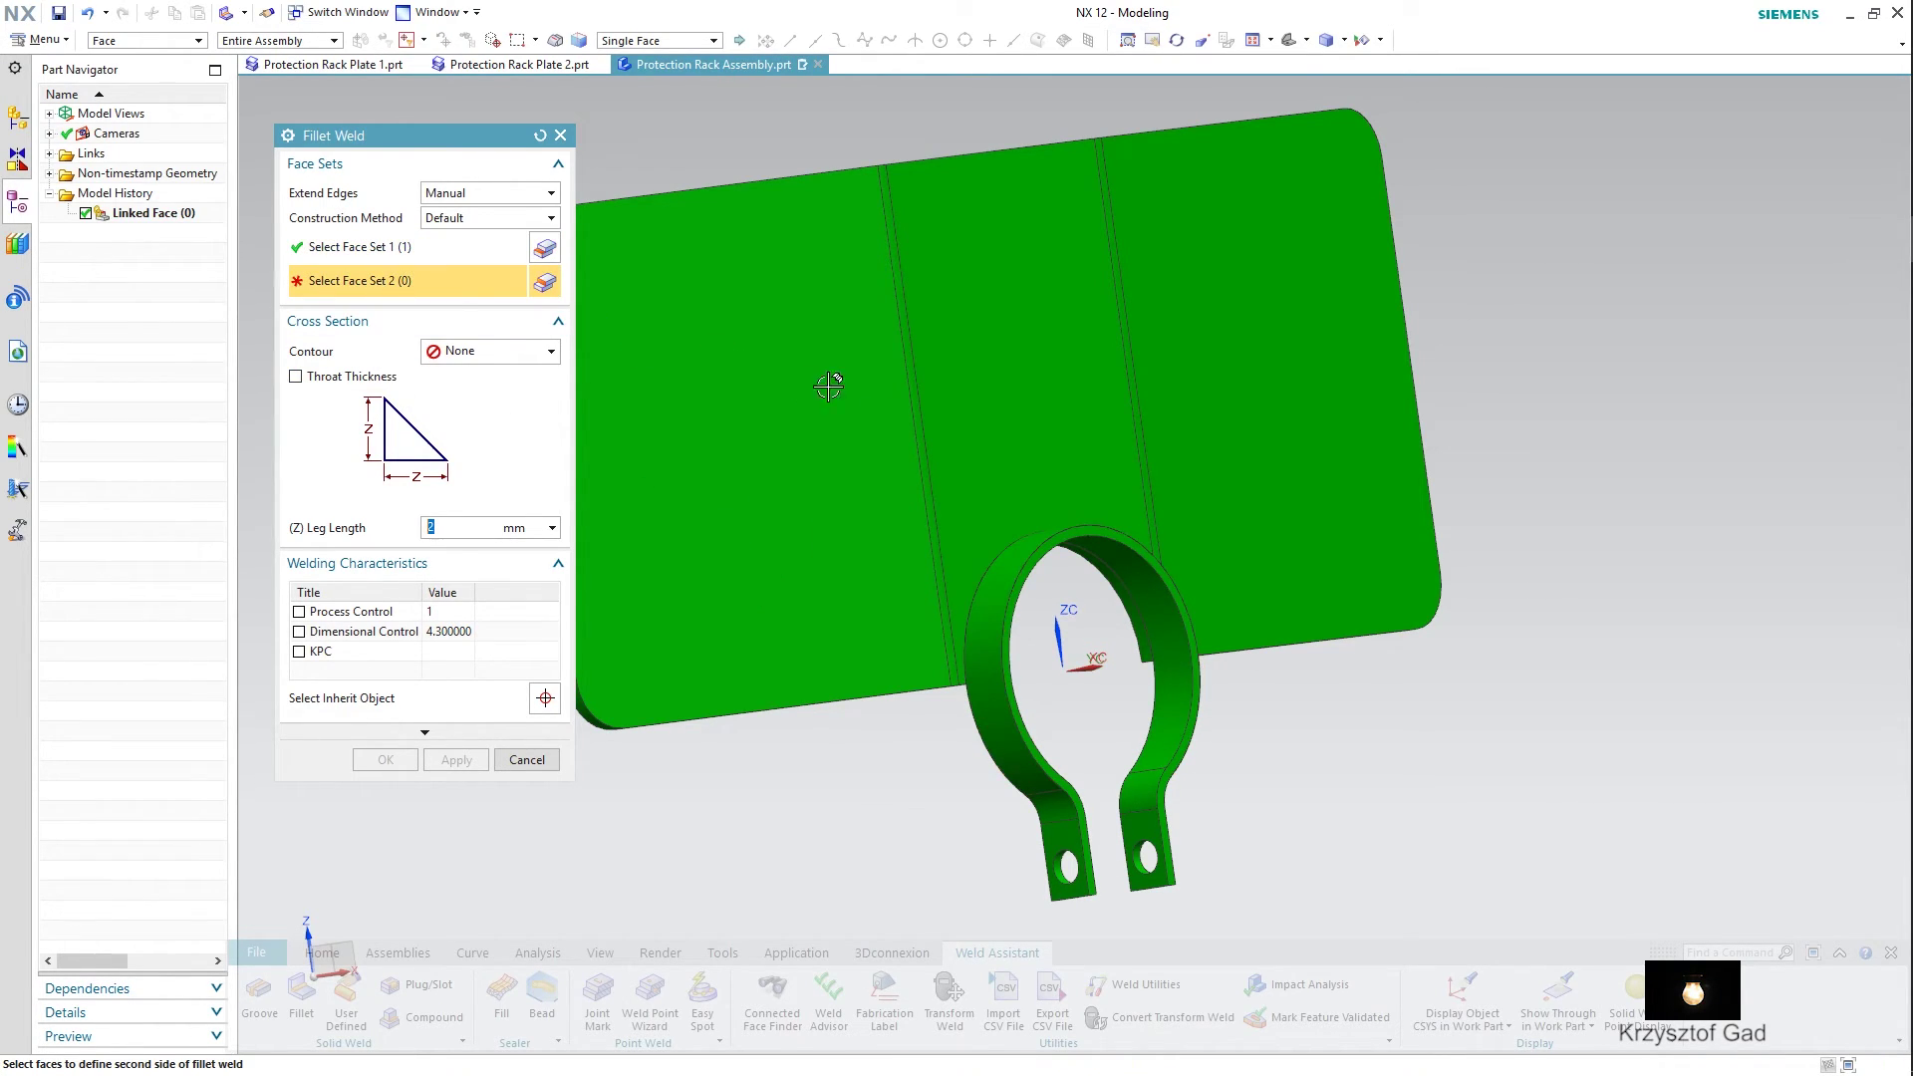
click(986, 465)
click(823, 580)
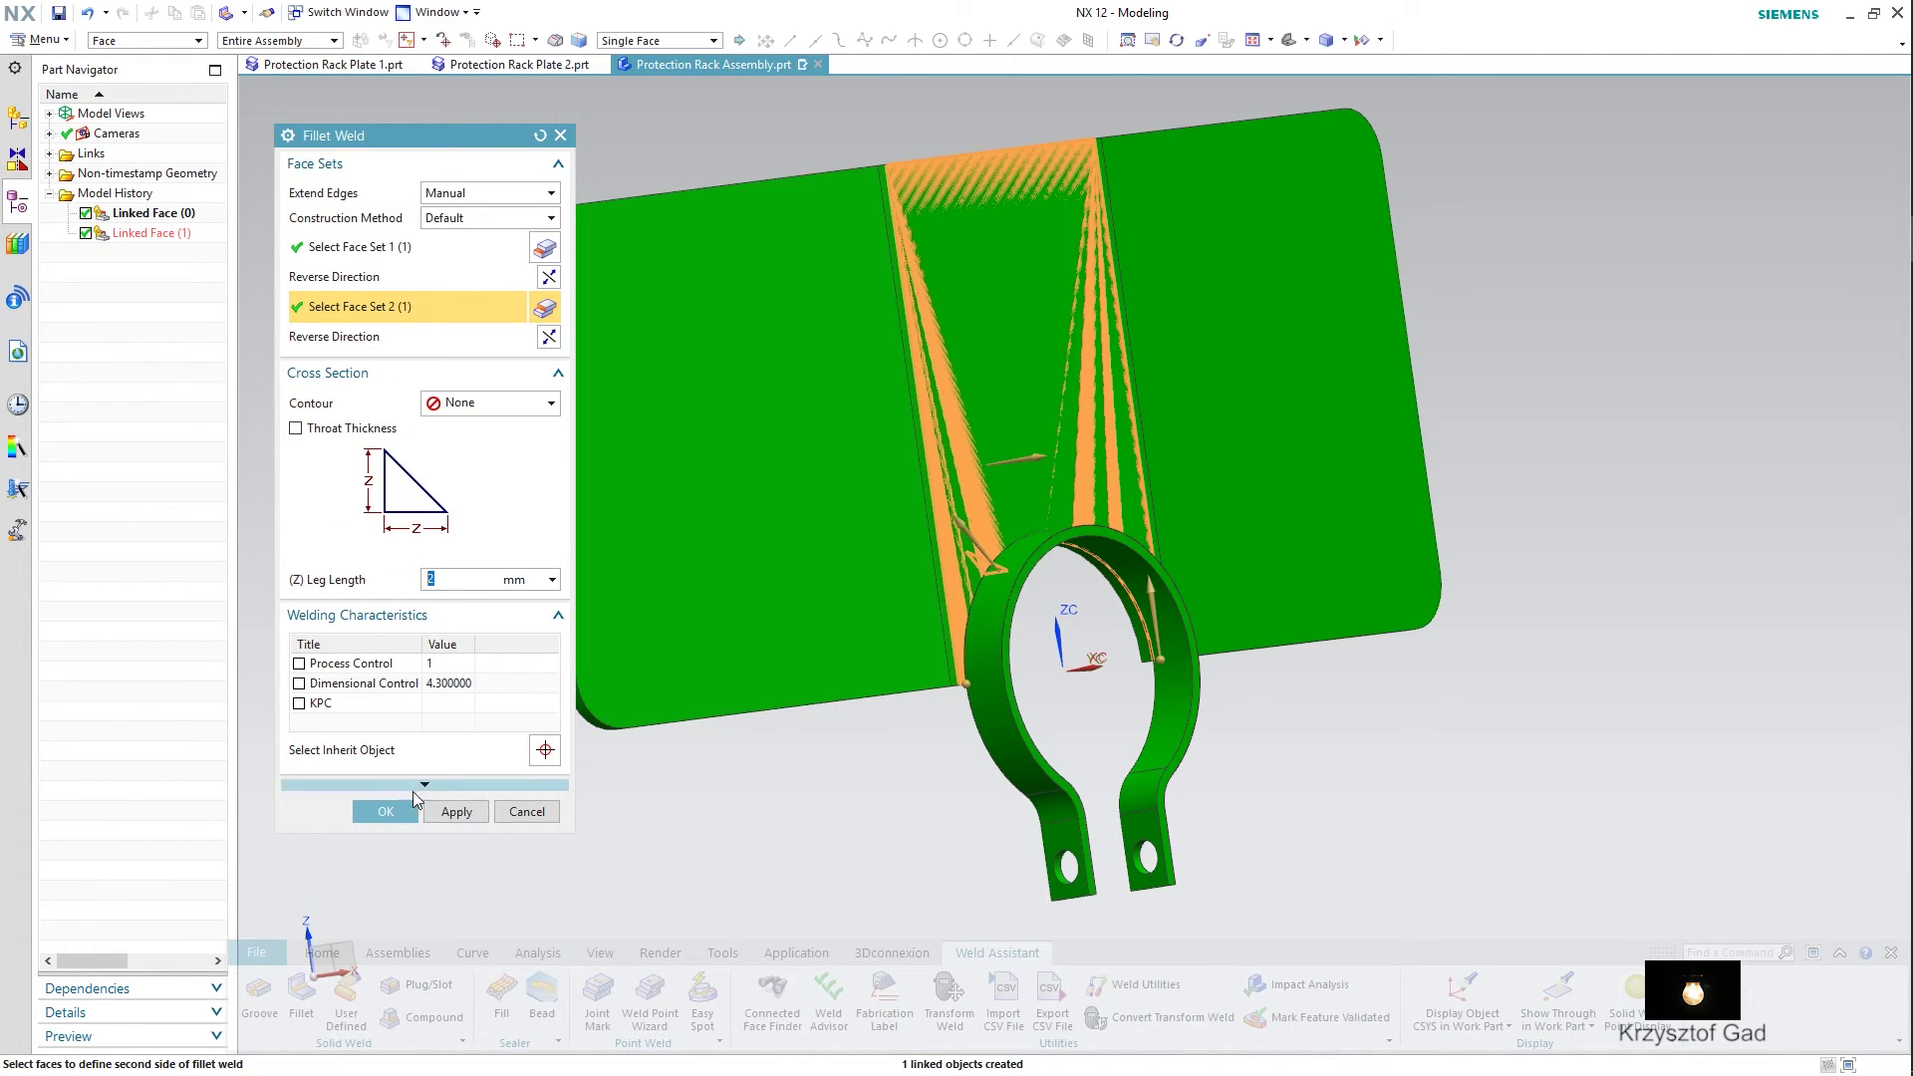
click(457, 812)
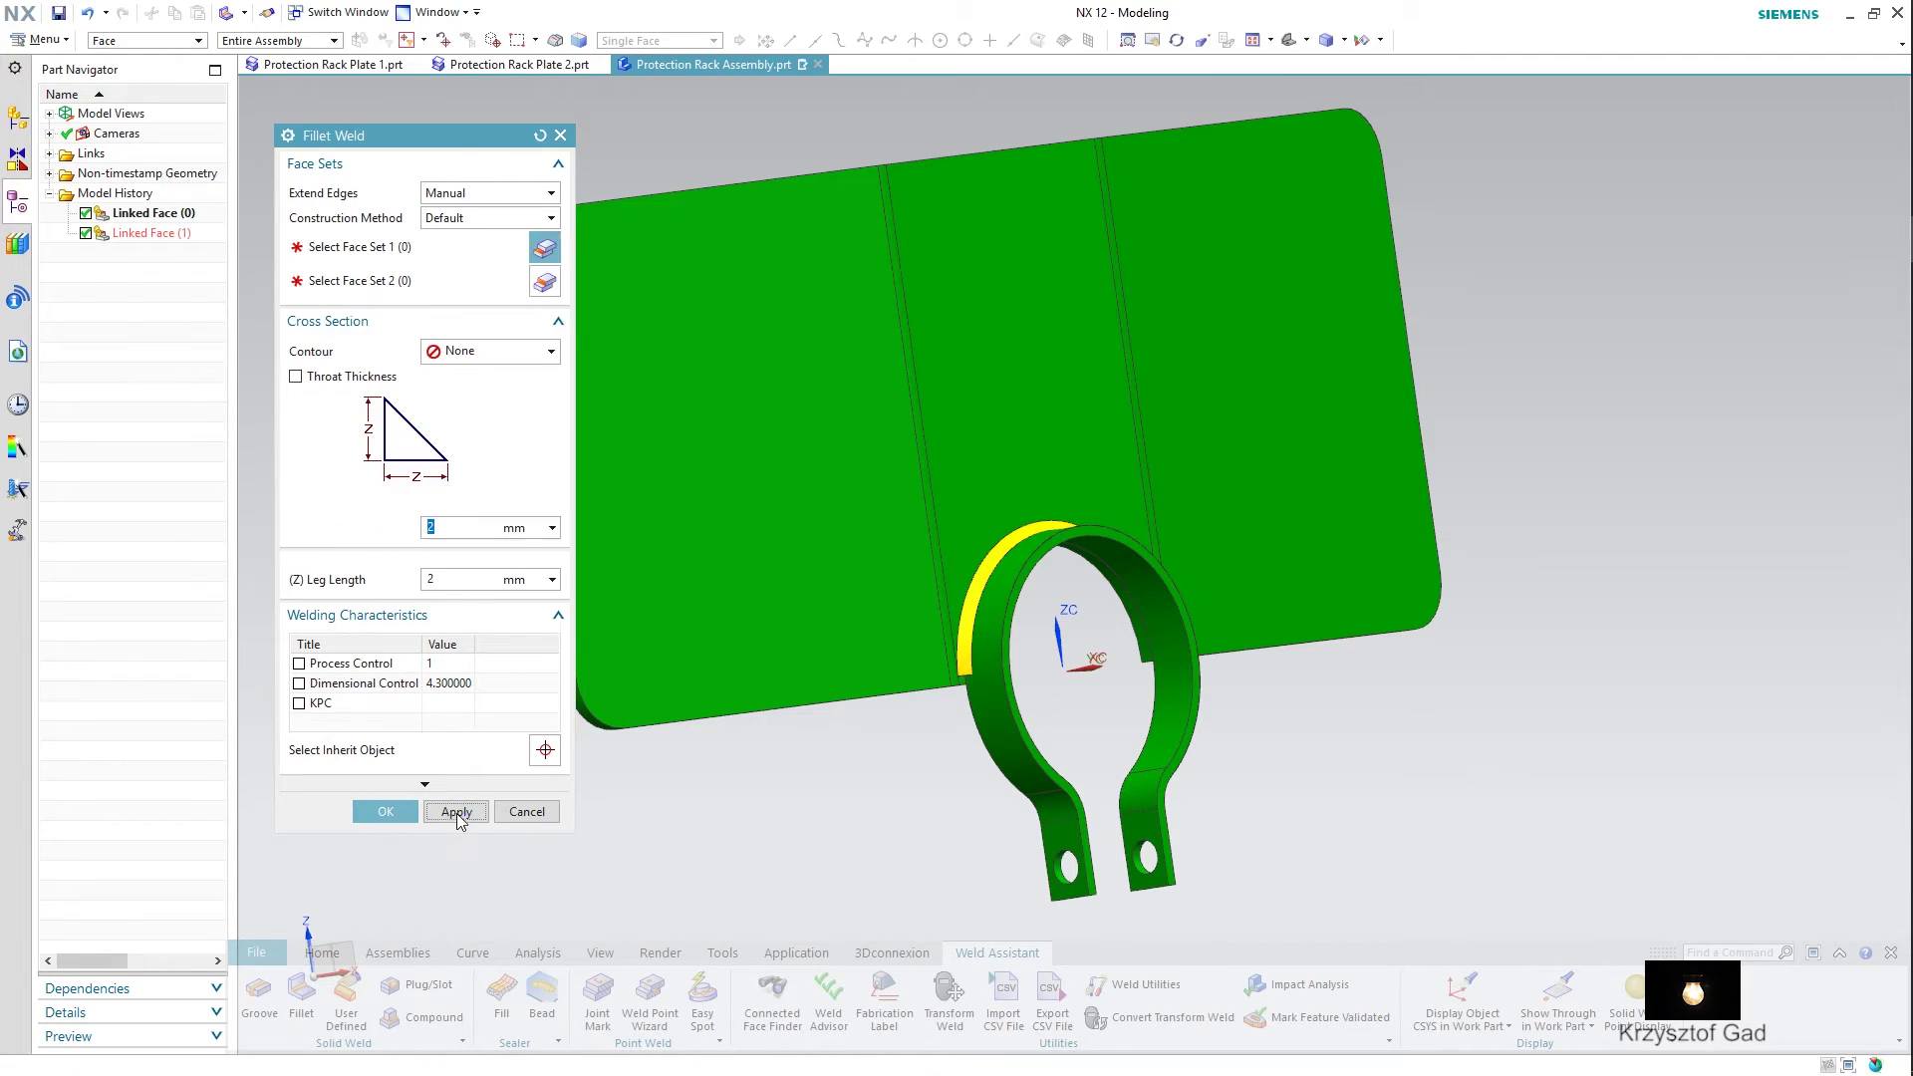
click(509, 818)
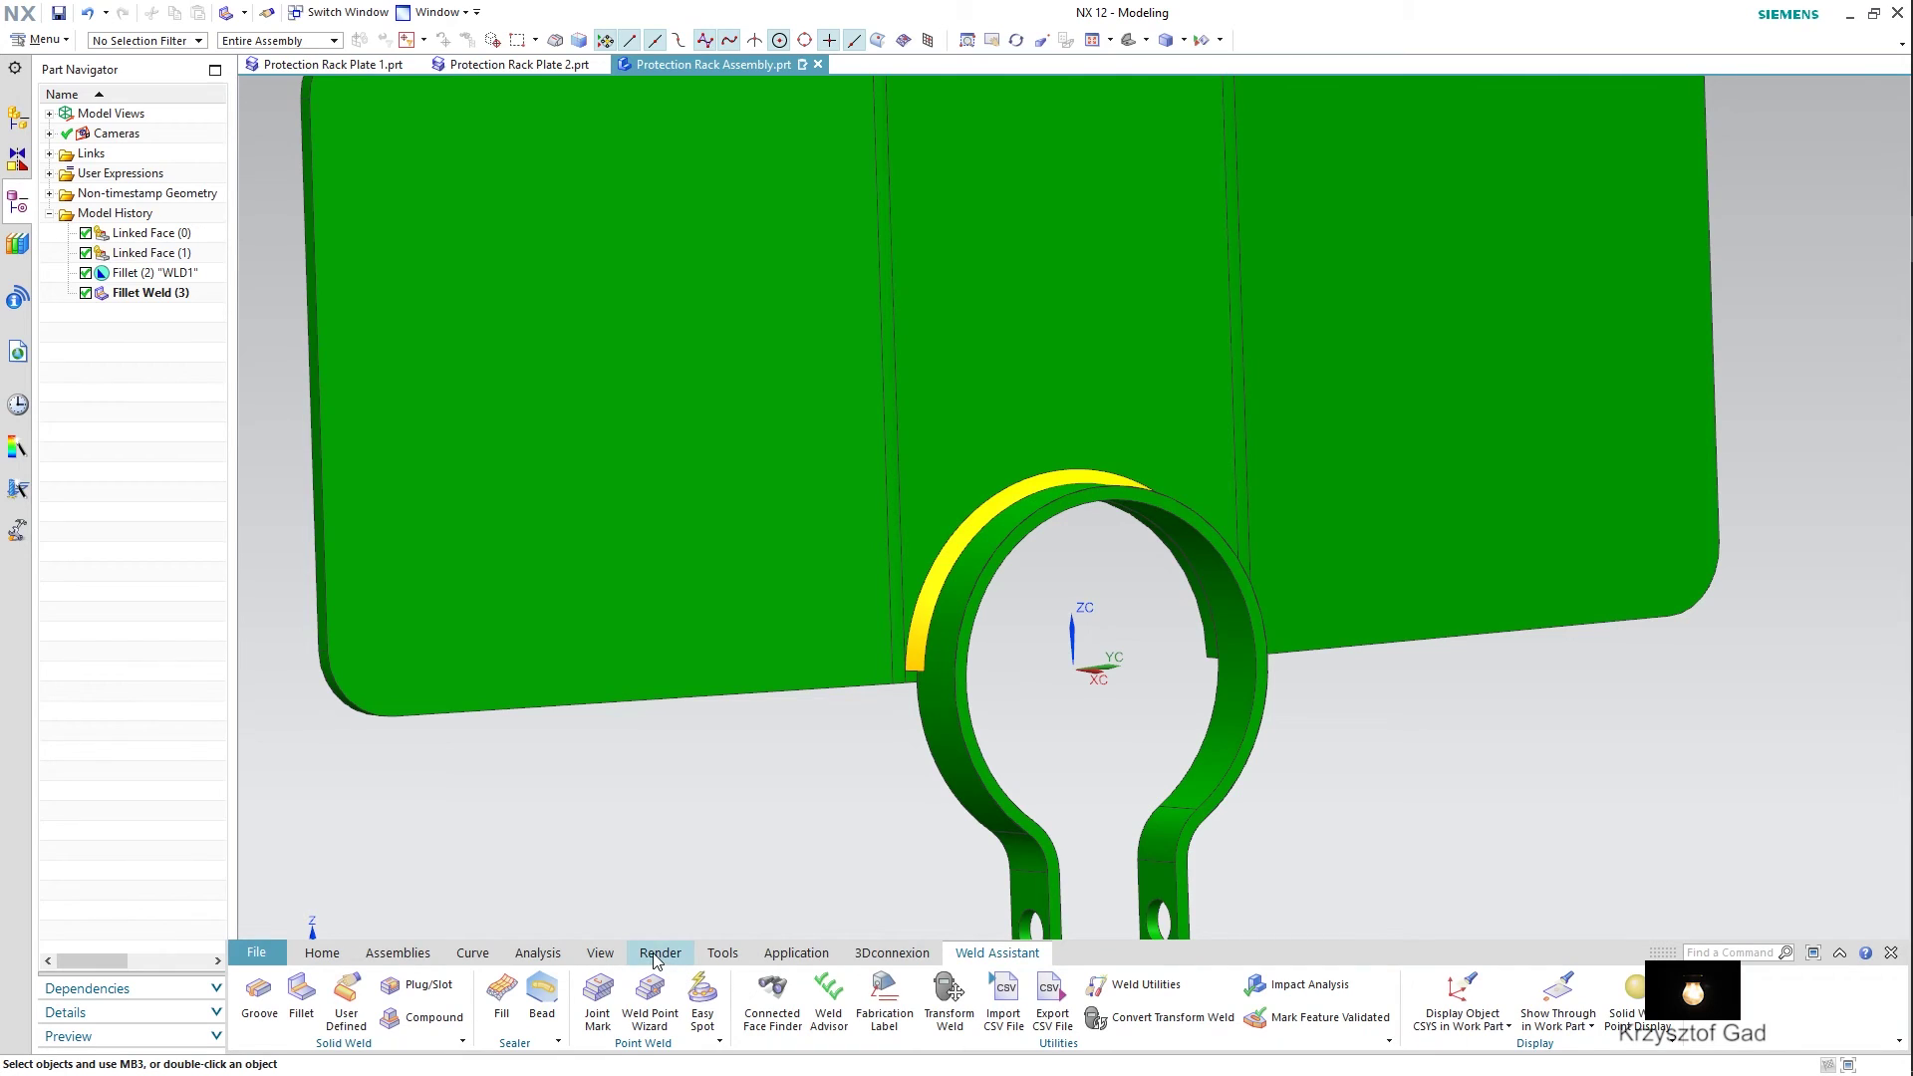
- Recolour the fillet weld to Emerald green using Edit Object Display
click(601, 953)
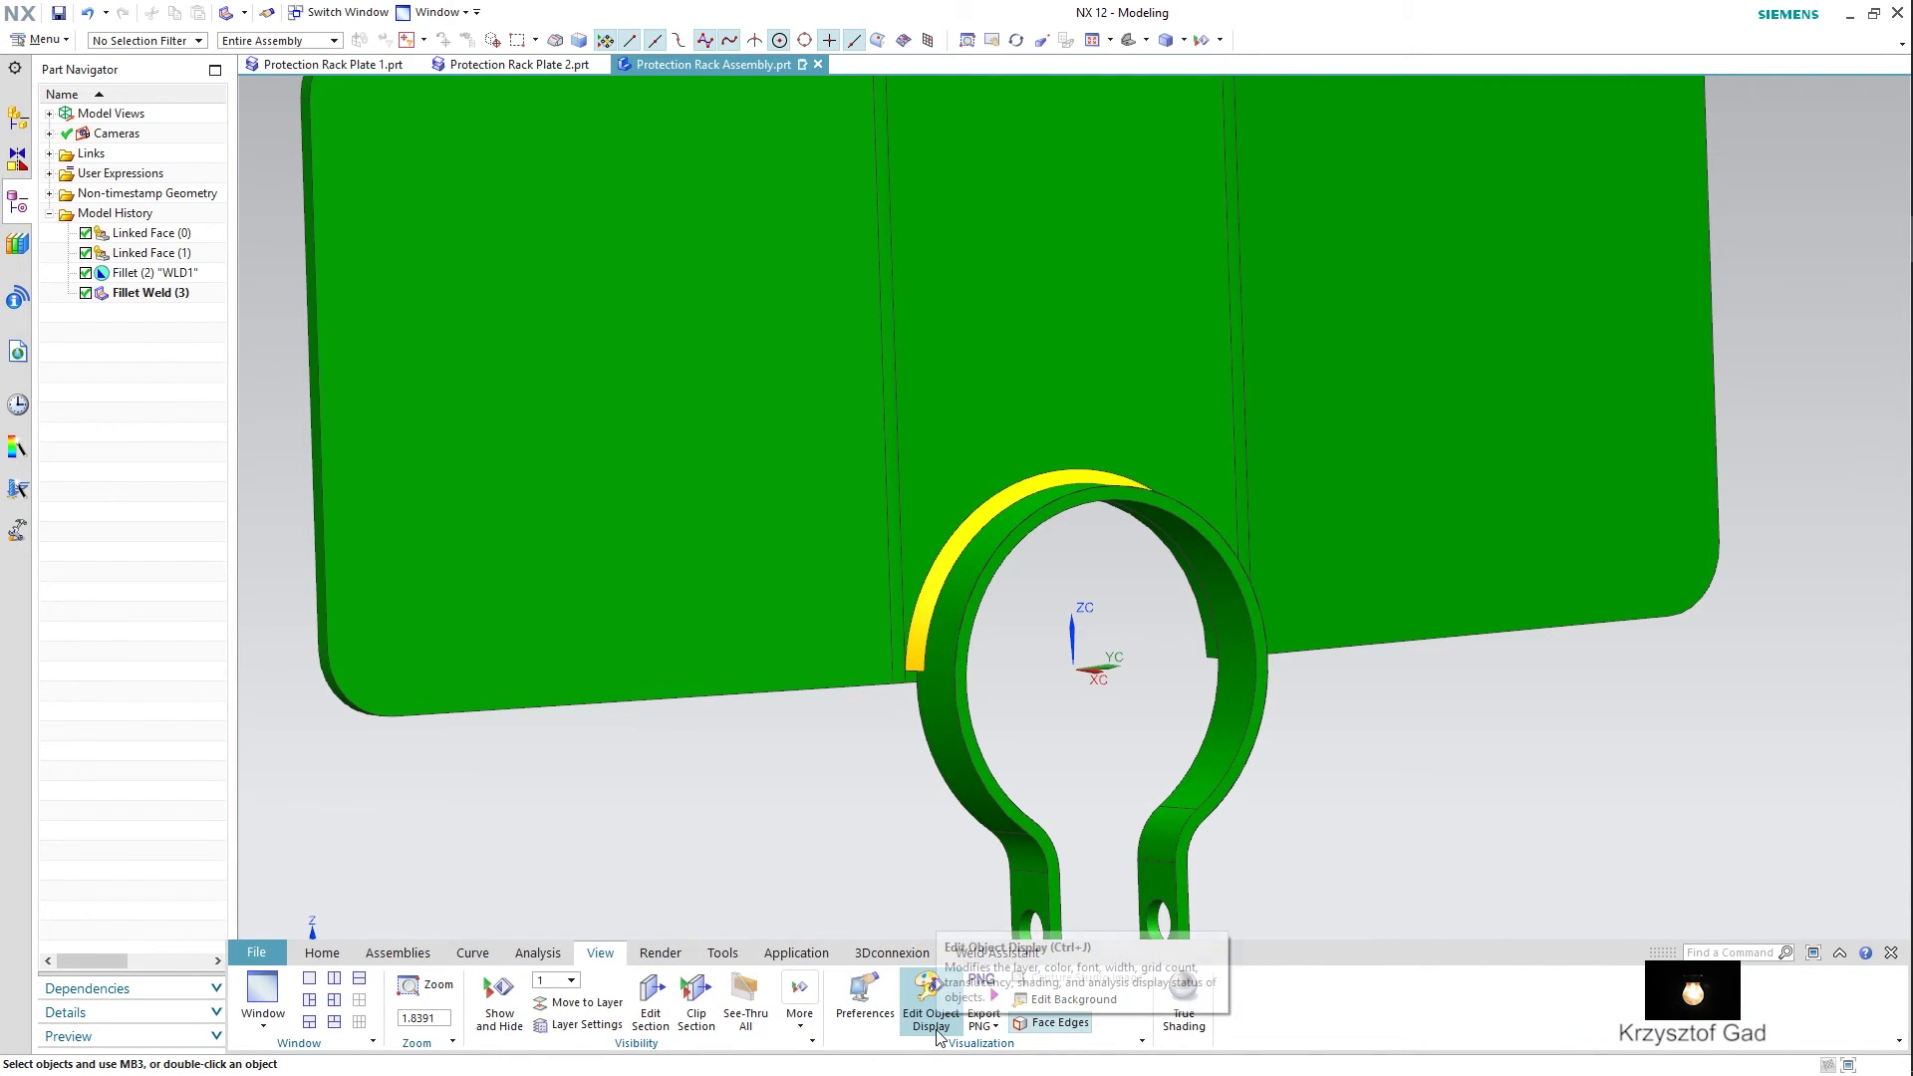
click(937, 1037)
click(896, 653)
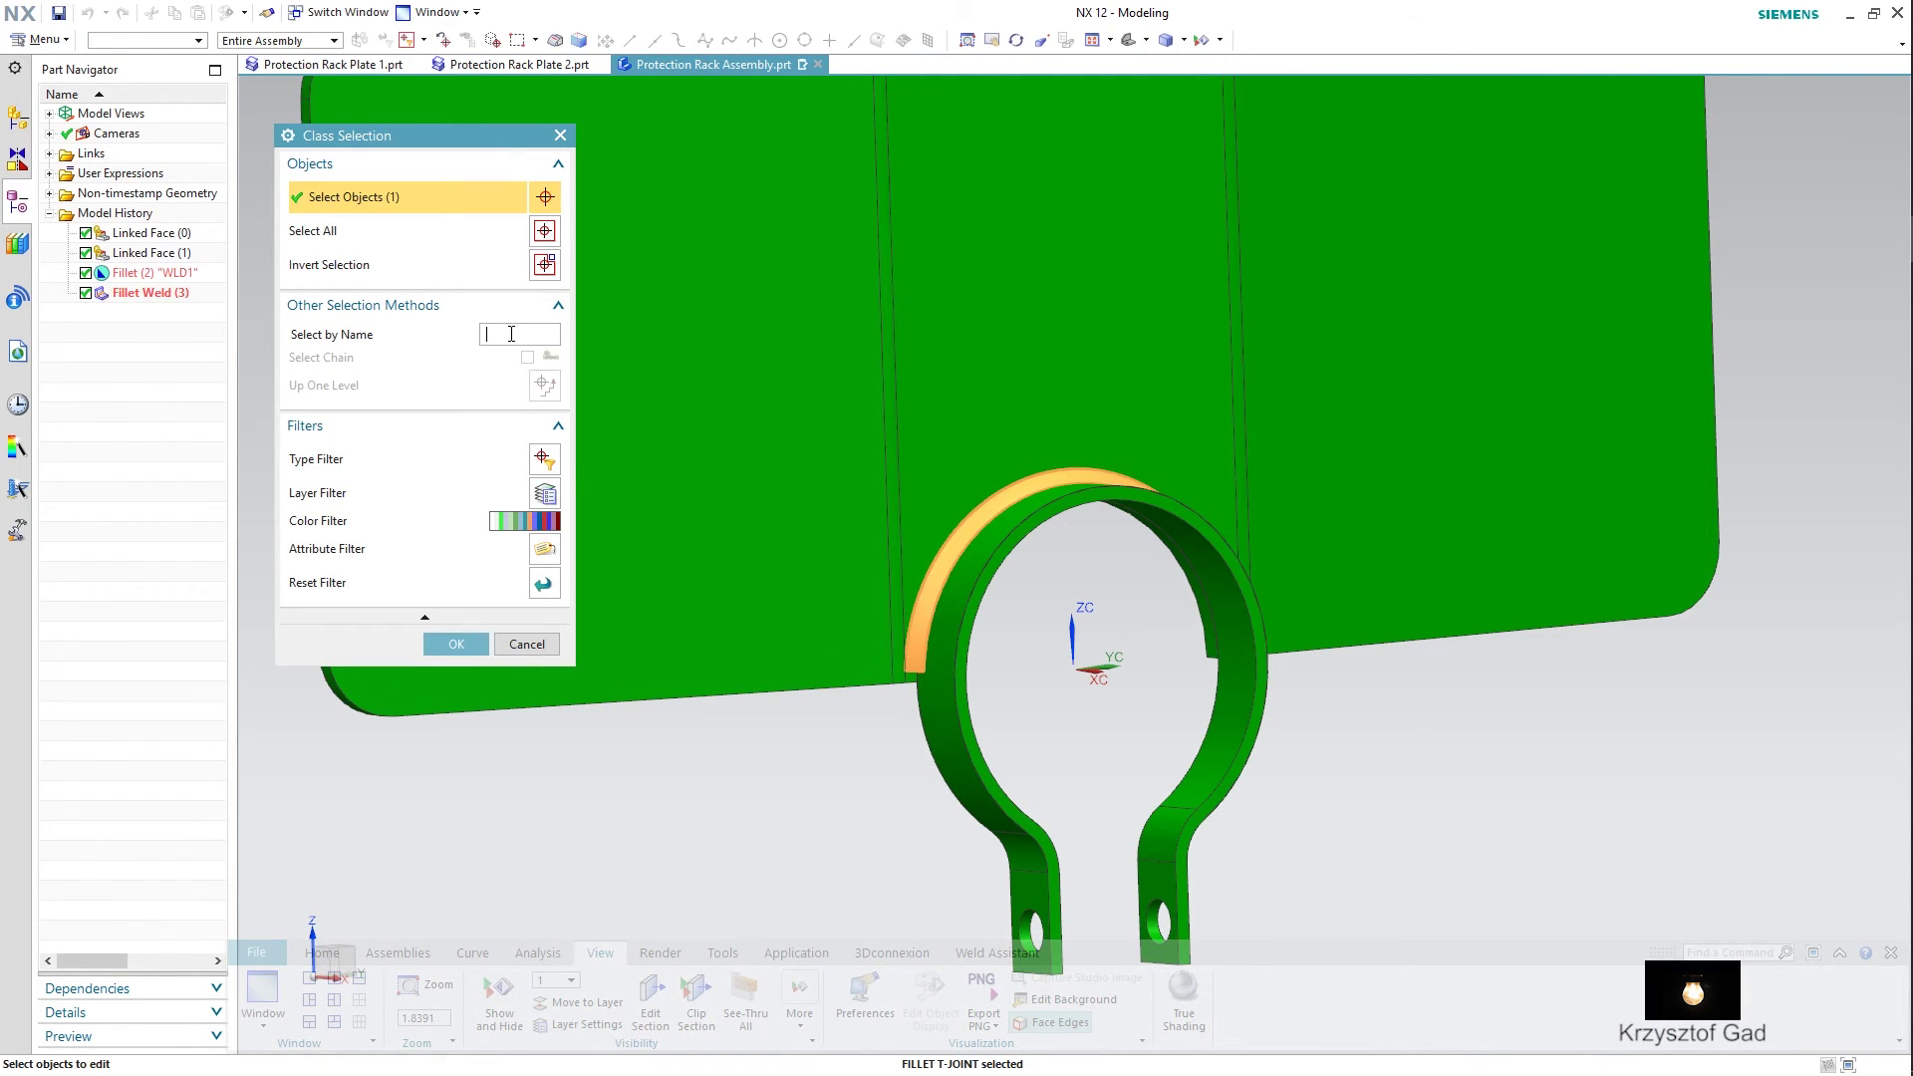
click(456, 643)
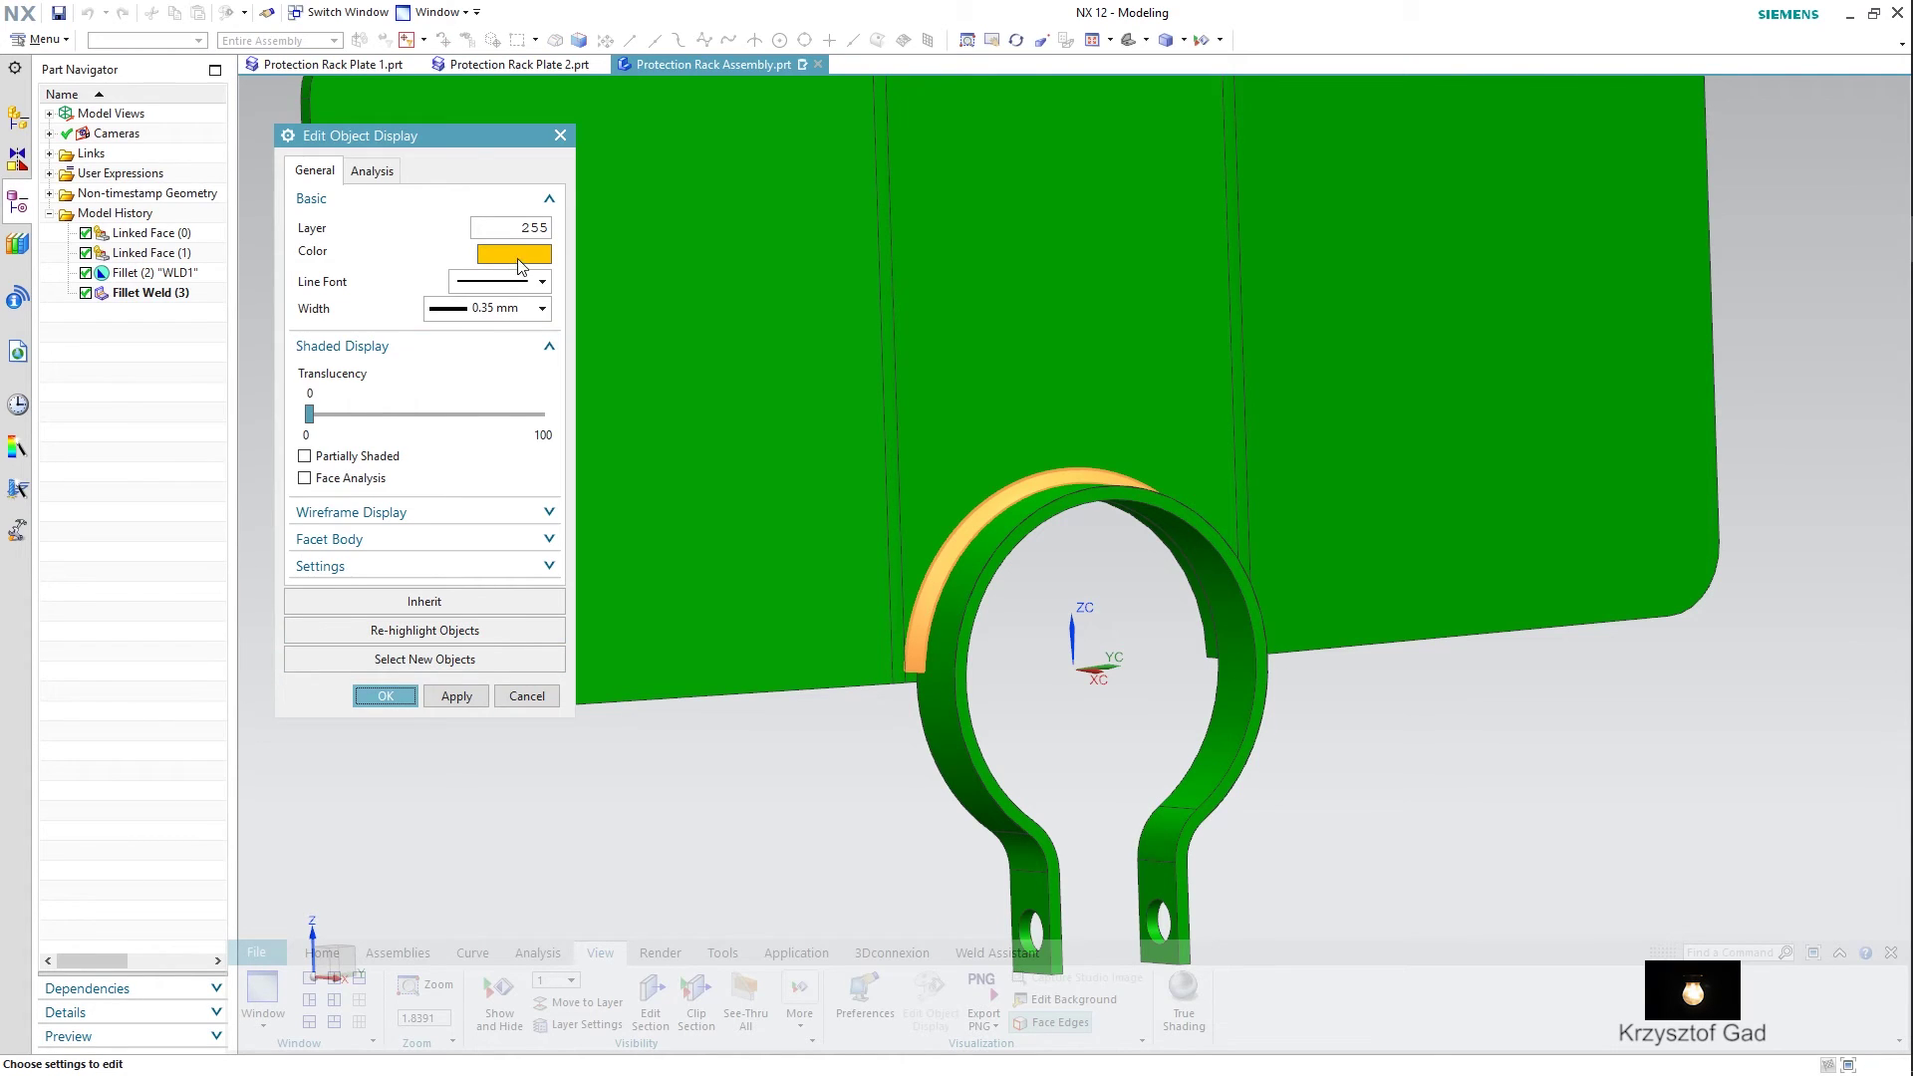
click(516, 261)
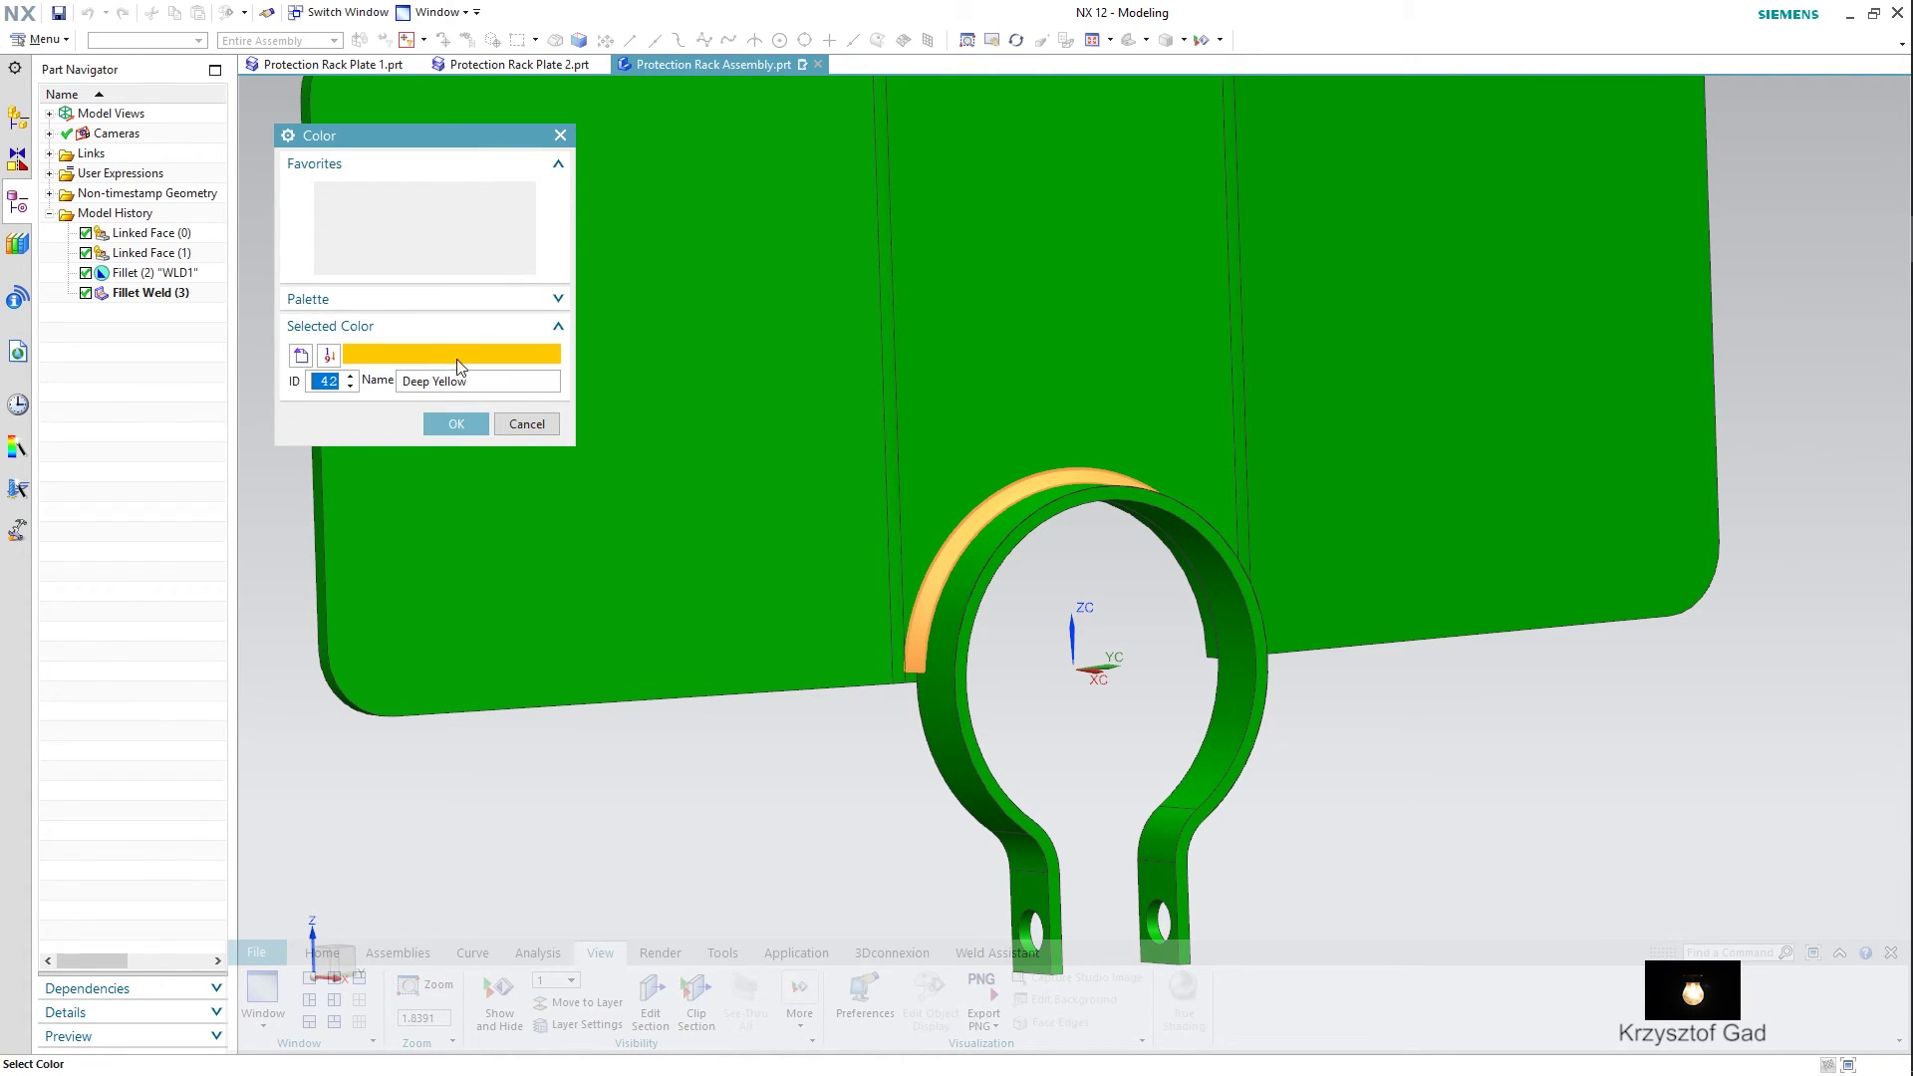
click(469, 423)
click(393, 700)
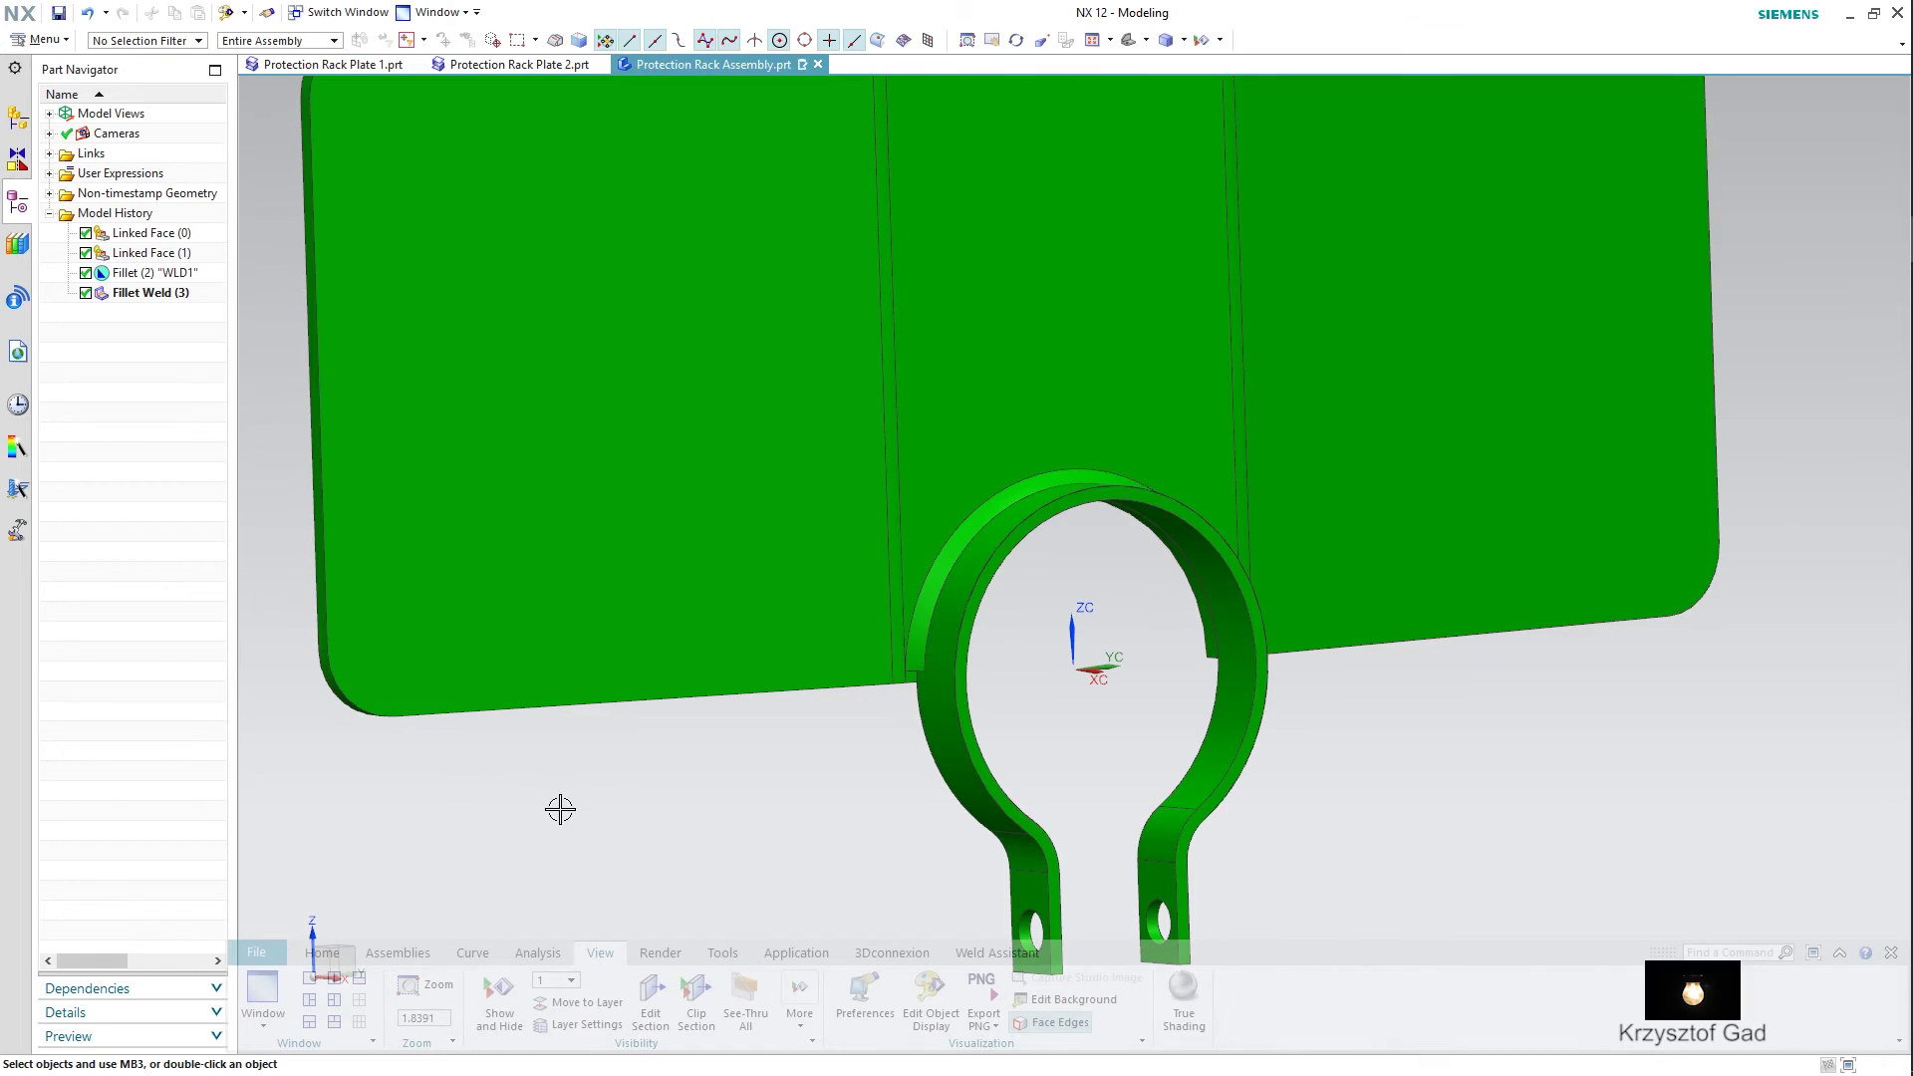
mouse_move(594, 797)
middle_down()
mouse_move(622, 616)
mouse_move(303, 794)
mouse_move(347, 790)
middle_up()
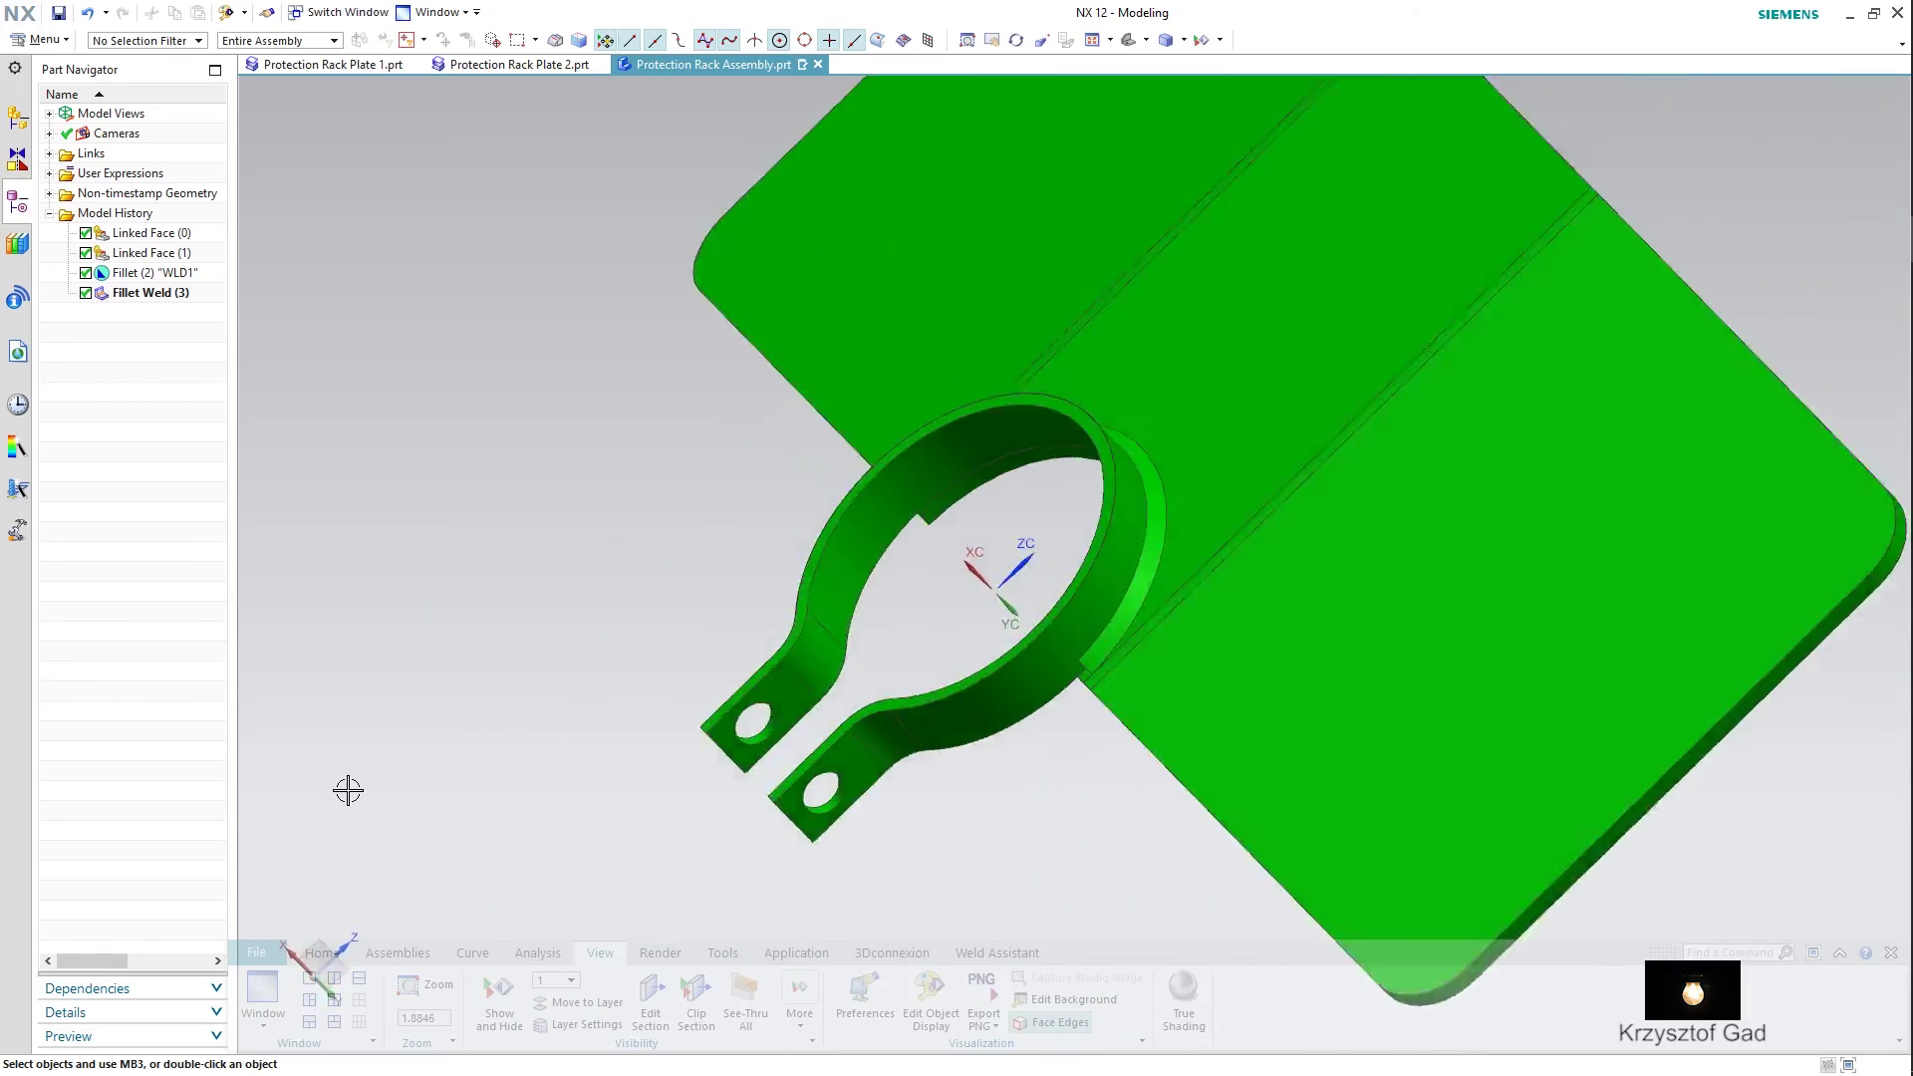